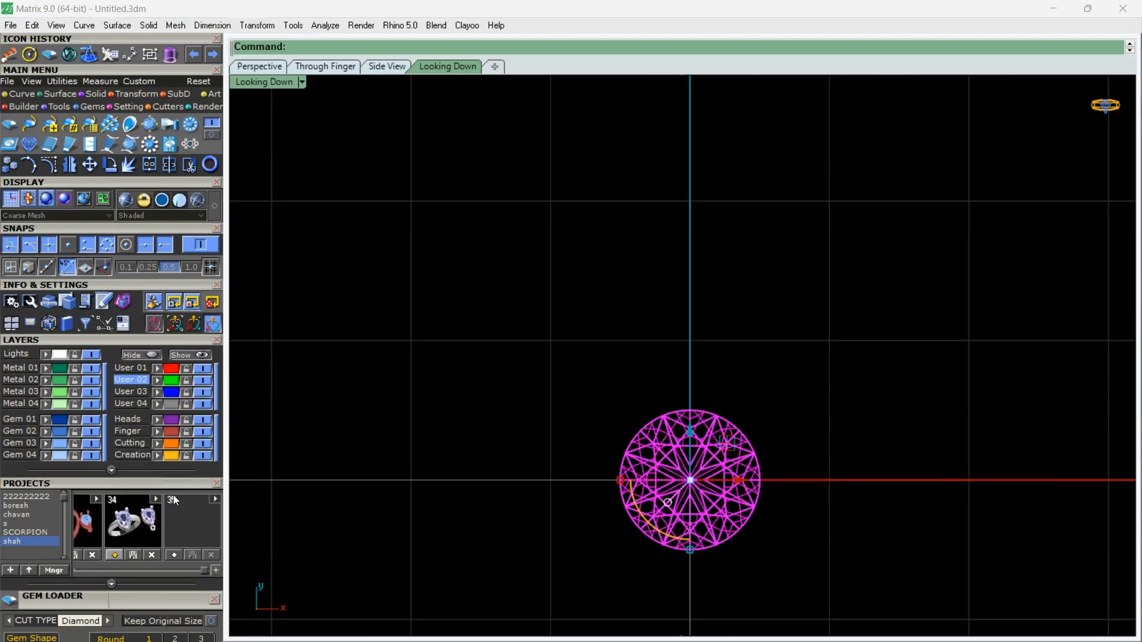
# Copy the round gem straight up along the vertical axis, leaving a small gap between the two gems
pyautogui.click(9, 165)
pyautogui.click(541, 524)
pyautogui.click(540, 370)
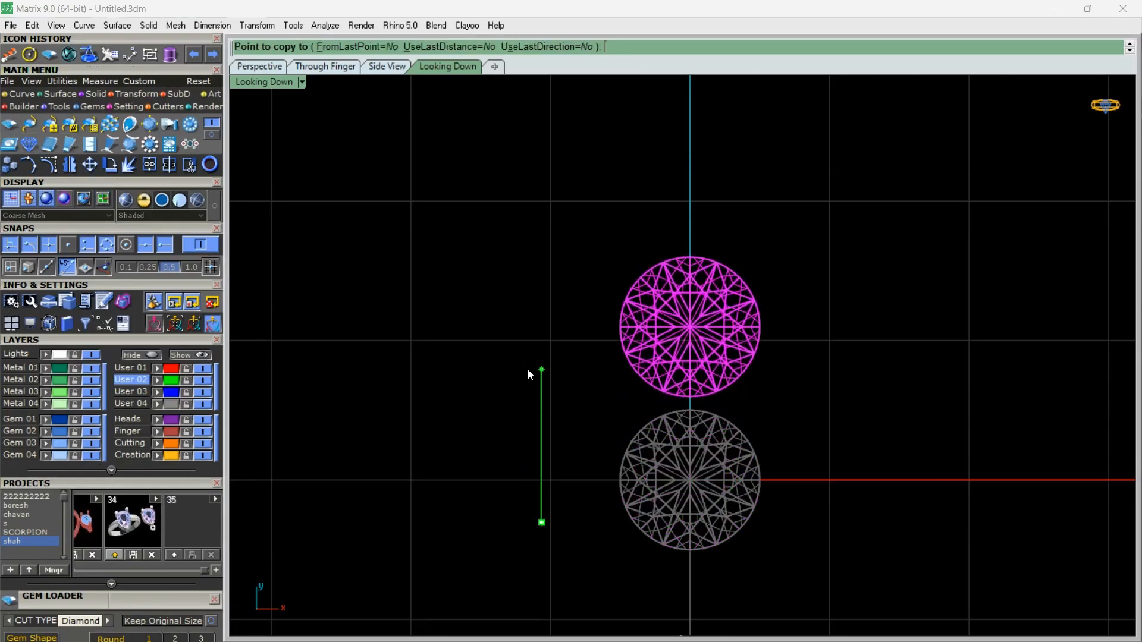
pyautogui.press('Return')
# Measure the gap between the two gems with a dimension, and delete the dimension
pyautogui.click(108, 84)
pyautogui.click(170, 123)
pyautogui.scroll(5, 720, 461)
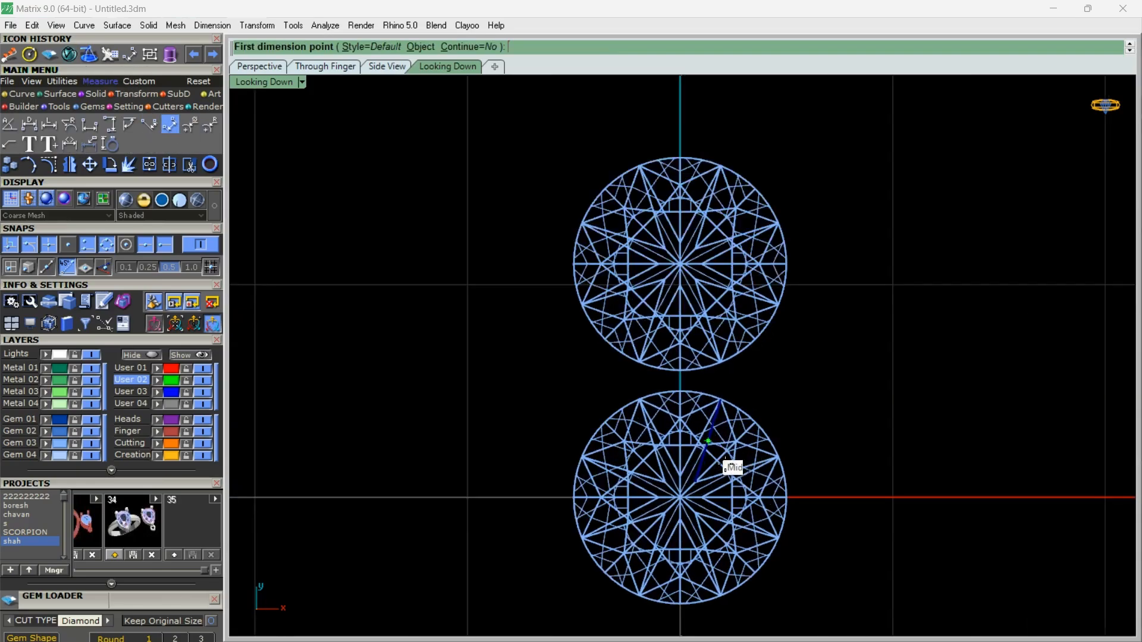
pyautogui.click(647, 289)
pyautogui.click(647, 330)
pyautogui.scroll(-6, 646, 328)
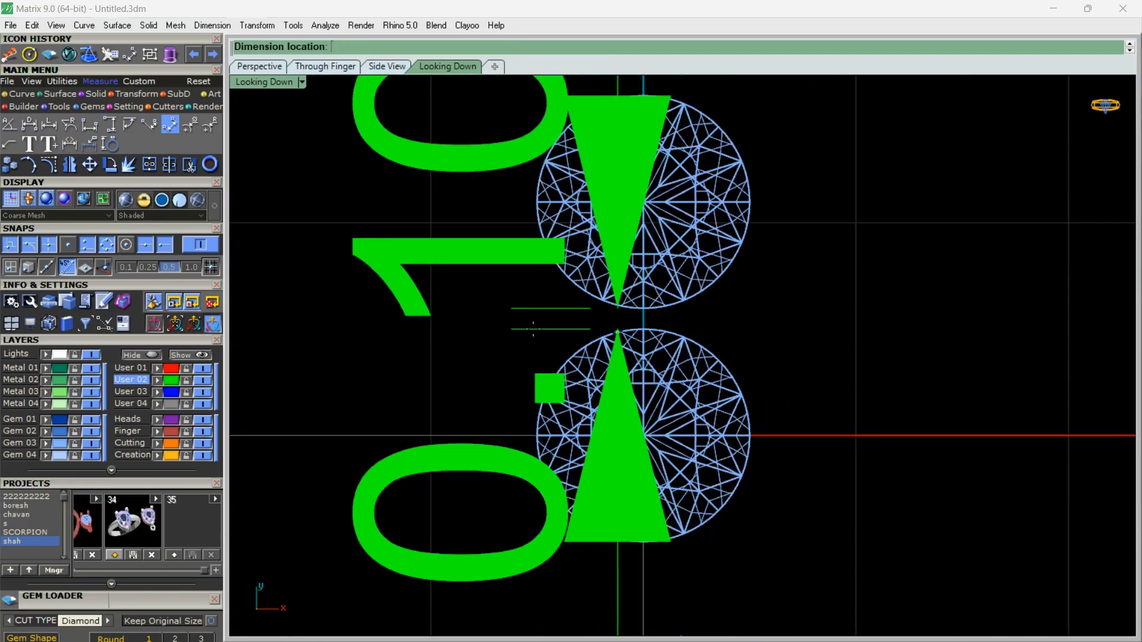
pyautogui.click(525, 331)
pyautogui.scroll(-10, 529, 331)
pyautogui.scroll(3, 526, 321)
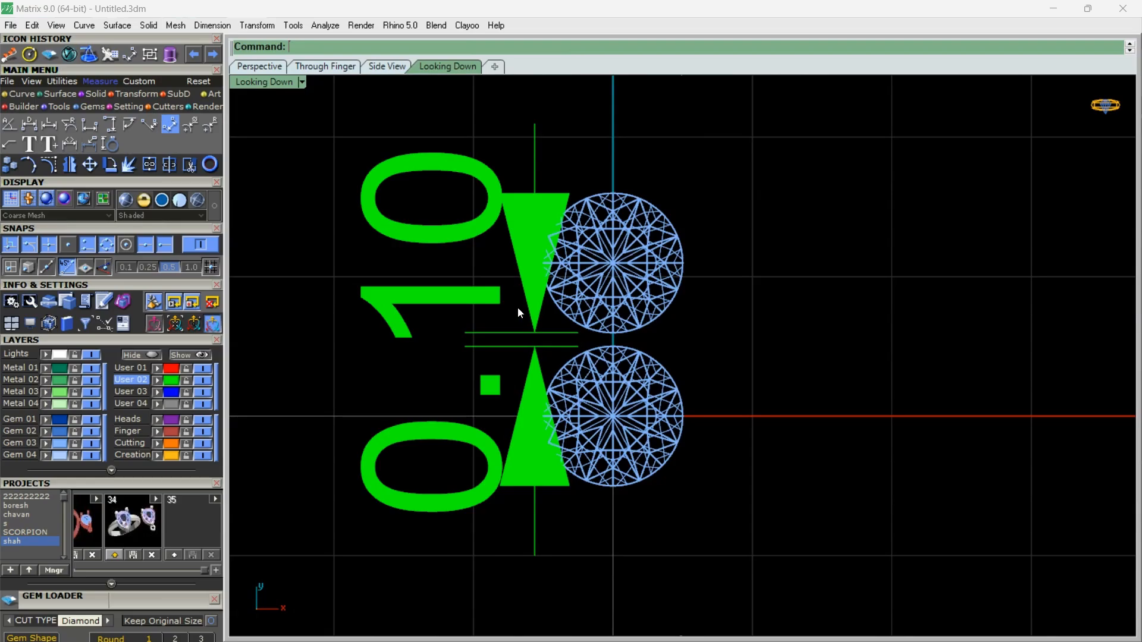
pyautogui.click(532, 309)
pyautogui.press('Delete')
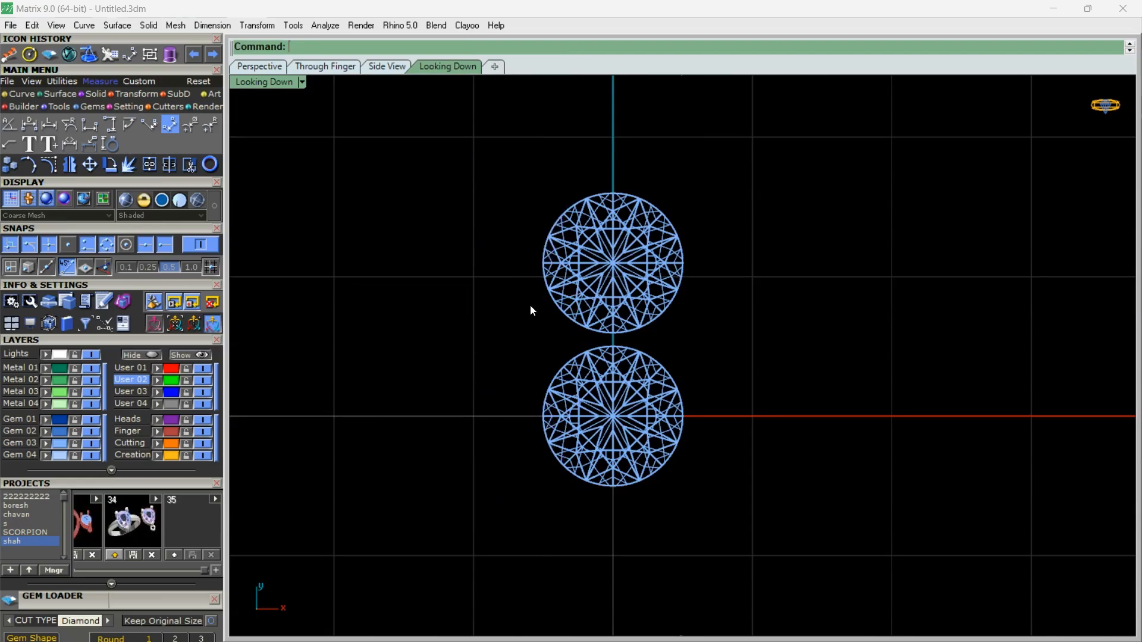
# Draw a large circle centered on the lower gem, enclosing both gems
pyautogui.click(29, 55)
pyautogui.scroll(-8, 373, 315)
pyautogui.scroll(4, 375, 321)
pyautogui.moveTo(377, 312); pyautogui.dragTo(565, 332, button='right')
pyautogui.click(718, 399)
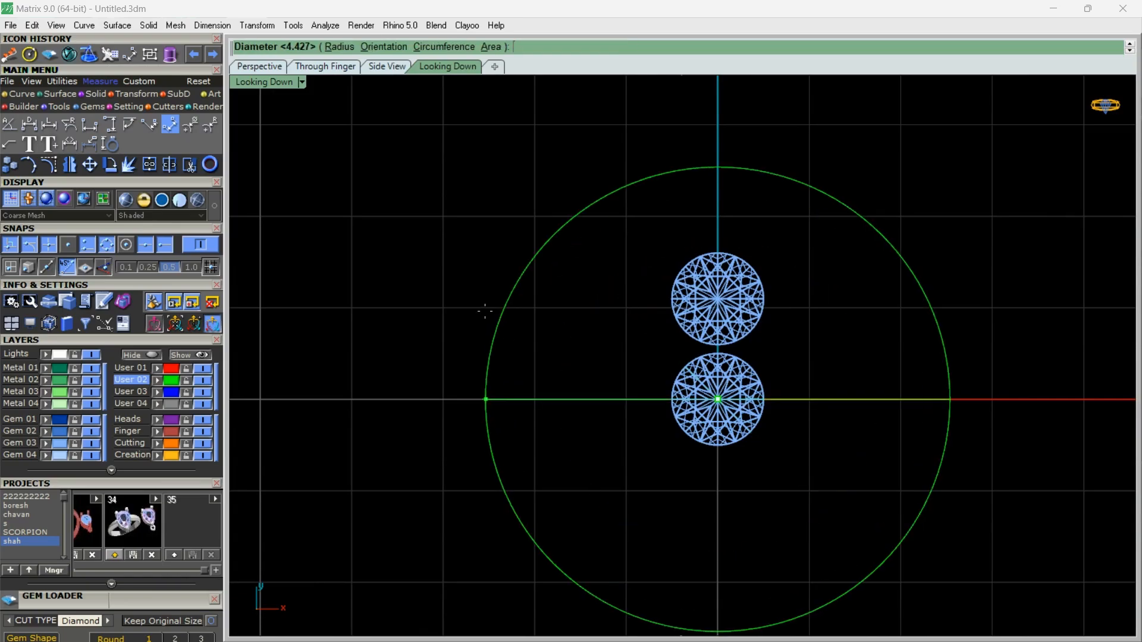
pyautogui.click(500, 315)
pyautogui.scroll(6, 707, 360)
pyautogui.scroll(-4, 702, 368)
# Array the upper gem along the large circle with 6 items
pyautogui.click(714, 311)
pyautogui.scroll(2, 720, 297)
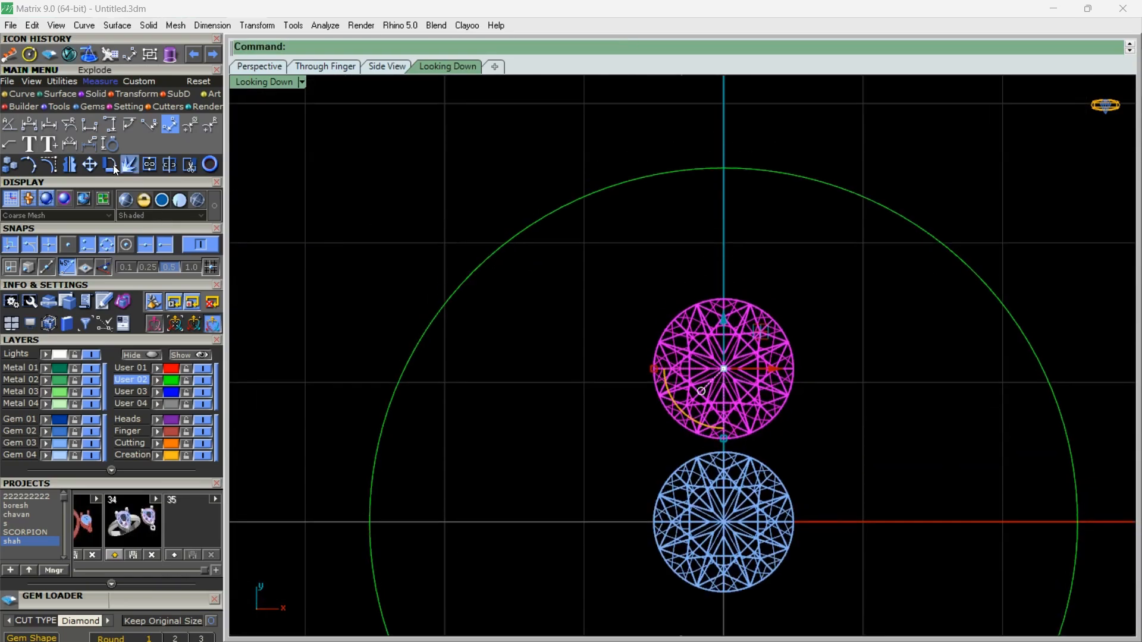
pyautogui.click(14, 52)
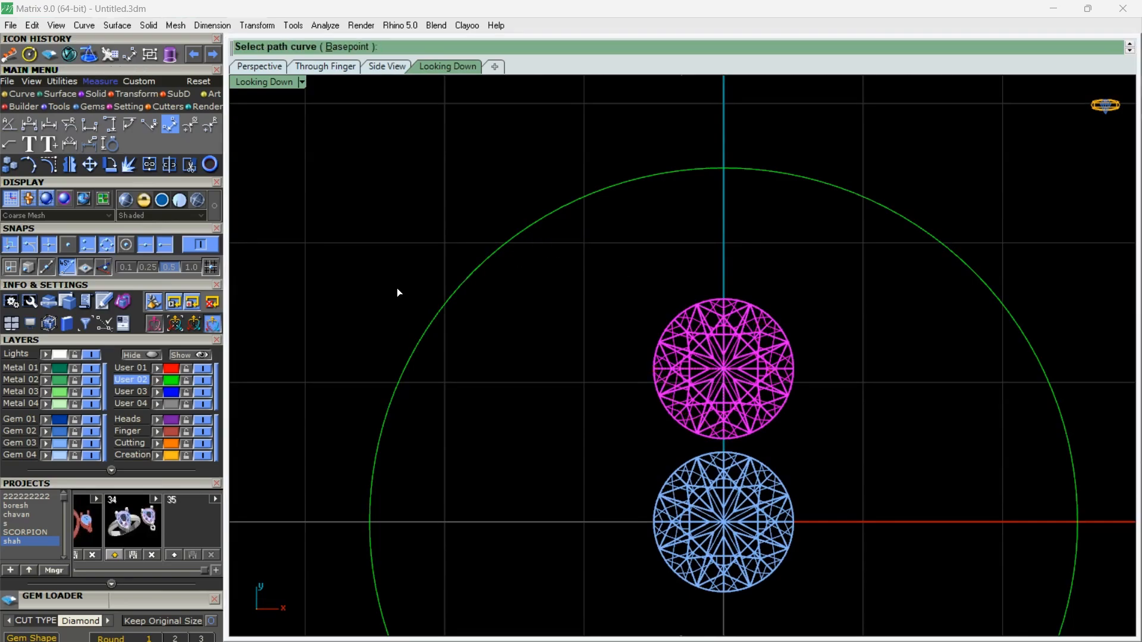
pyautogui.click(439, 312)
pyautogui.click(623, 409)
pyautogui.scroll(-8, 600, 409)
pyautogui.click(542, 352)
# Create profile curves around all seven gems and hide the Gem 03 layer
pyautogui.moveTo(602, 414); pyautogui.dragTo(606, 318, button='right')
pyautogui.scroll(4, 606, 318)
pyautogui.click(787, 270)
pyautogui.moveTo(786, 269); pyautogui.dragTo(576, 522)
pyautogui.scroll(2, 618, 420)
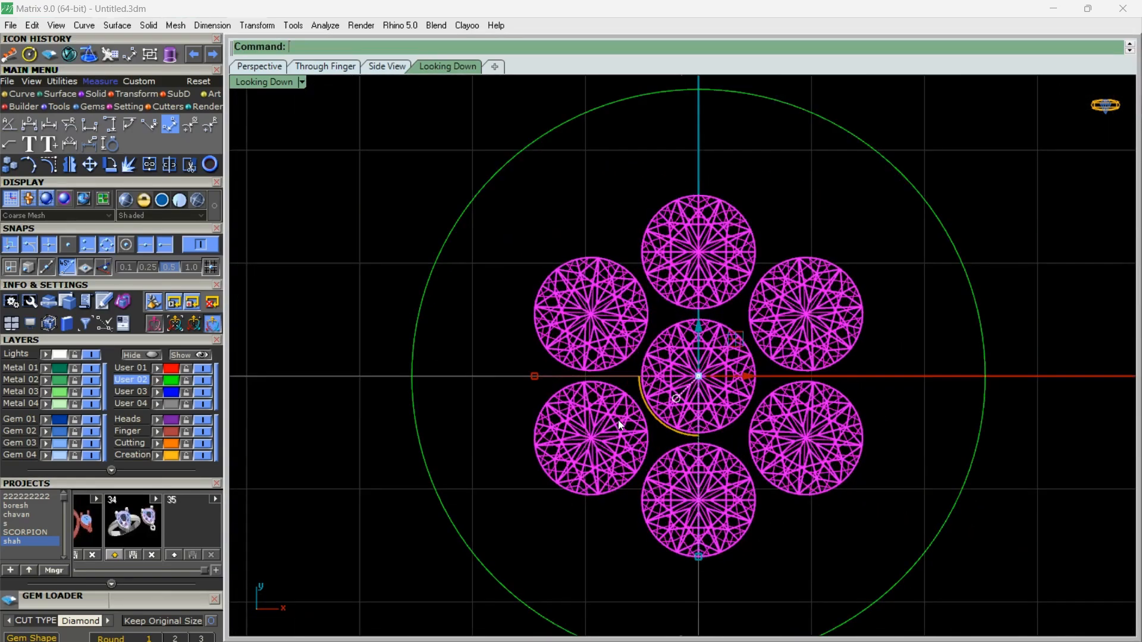
pyautogui.press('F6')
pyautogui.click(669, 518)
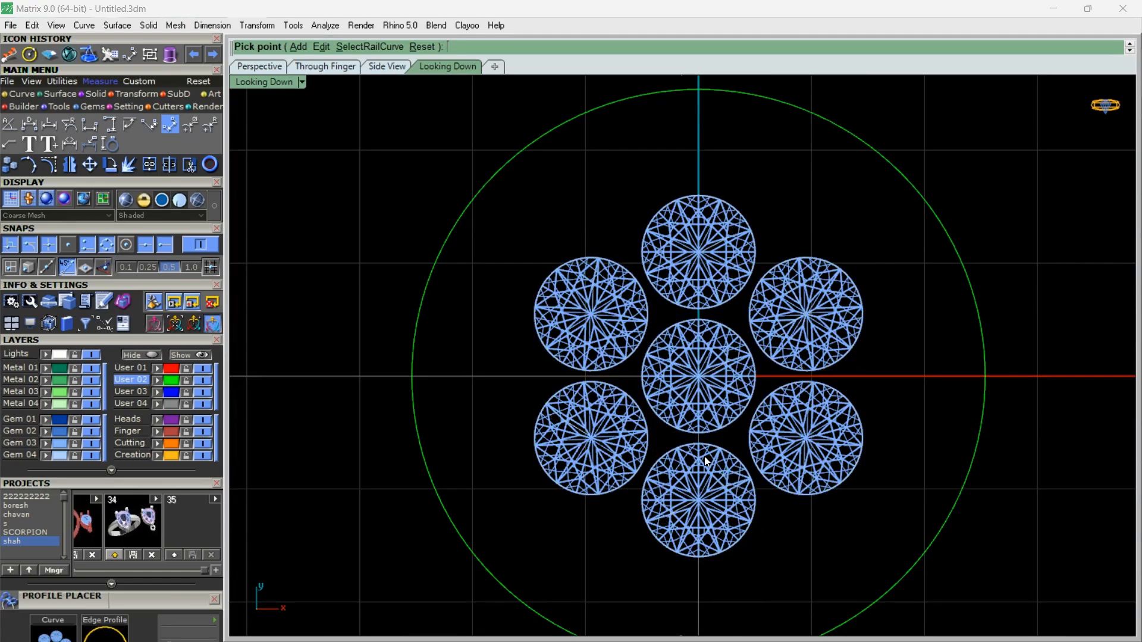
pyautogui.click(90, 444)
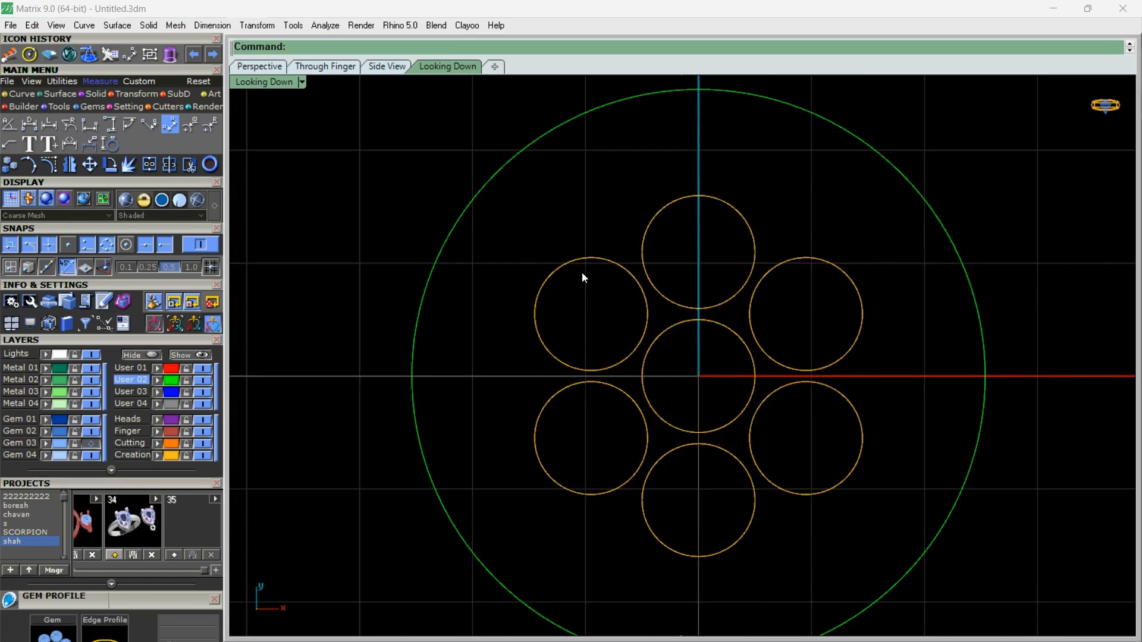
# Draw a small circle centered in the gap between the top and upper-left gem profiles, overlapping both
pyautogui.scroll(3, 654, 303)
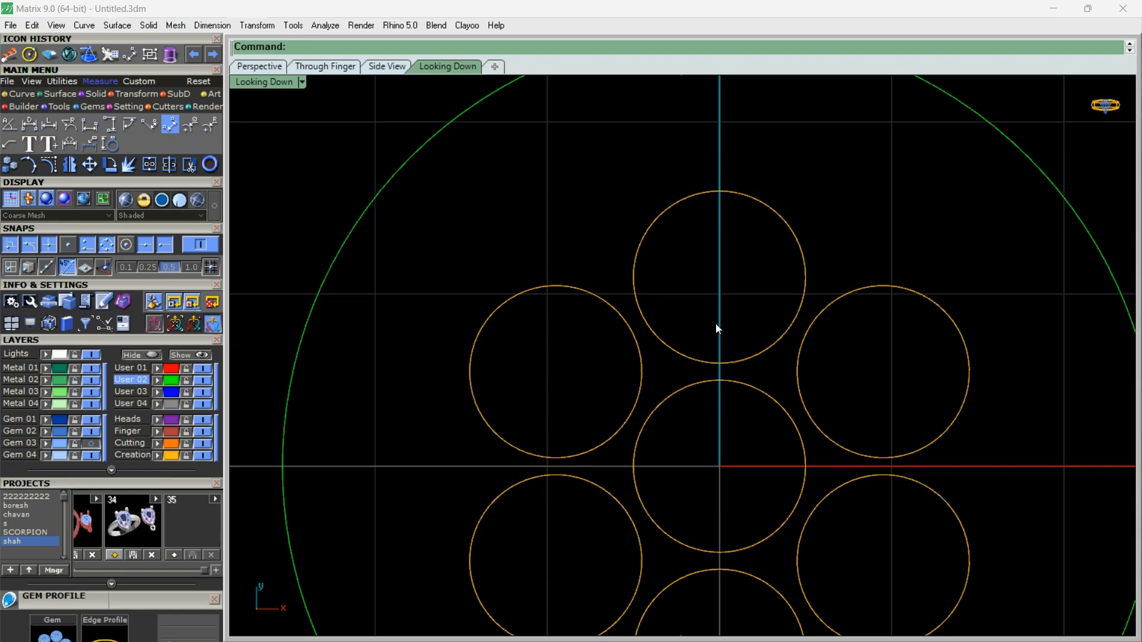
pyautogui.scroll(3, 624, 351)
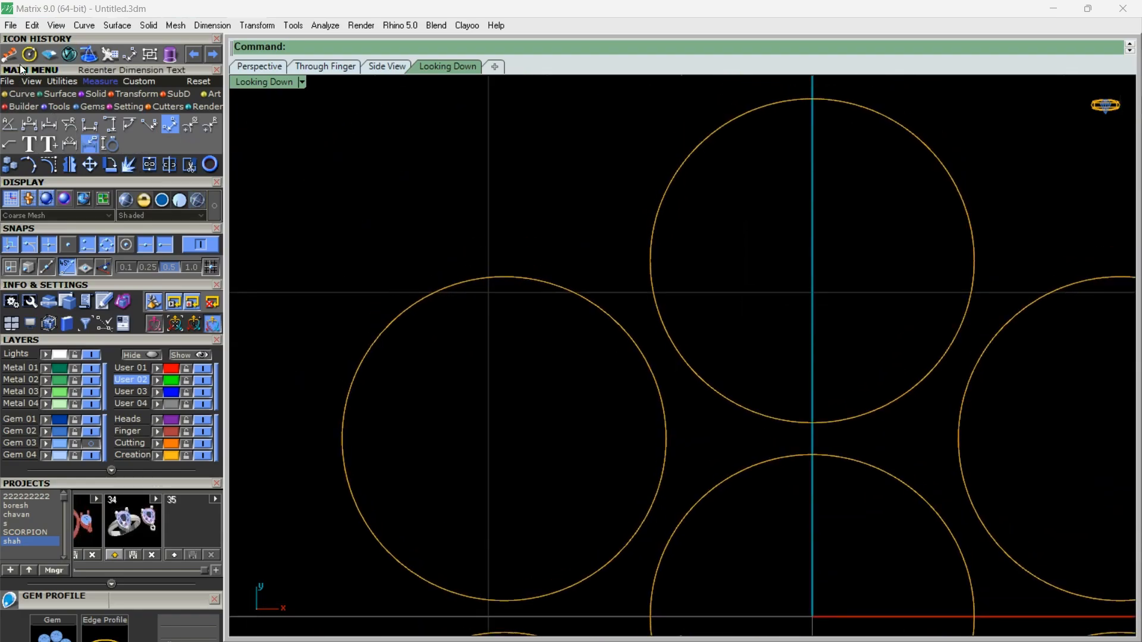
pyautogui.click(37, 53)
pyautogui.scroll(4, 541, 420)
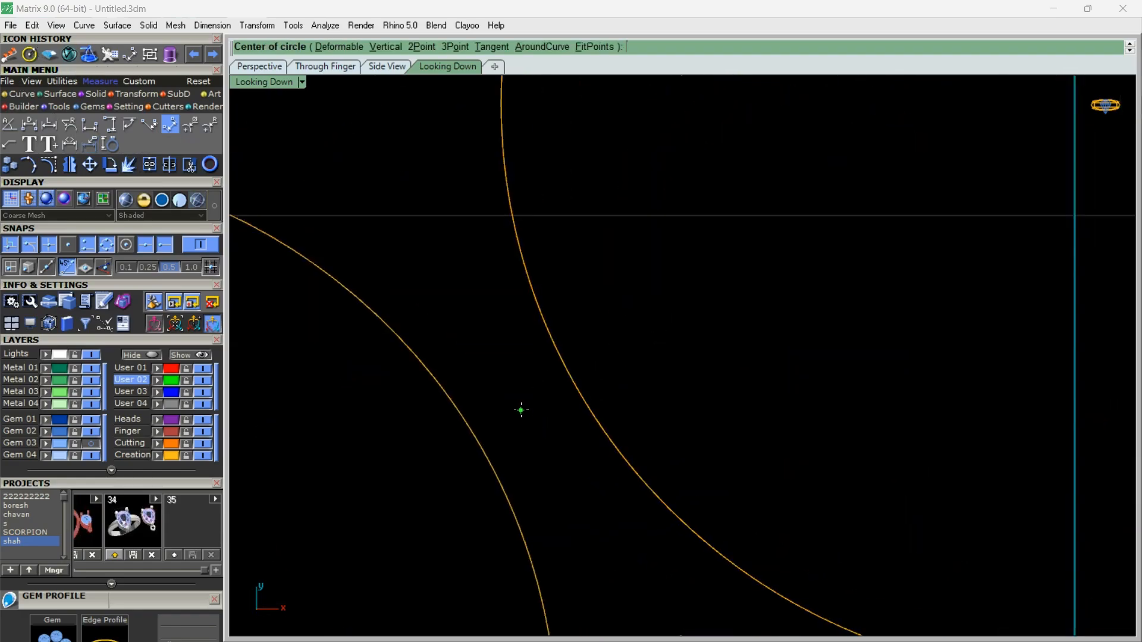
pyautogui.click(521, 410)
pyautogui.click(427, 318)
pyautogui.scroll(-6, 662, 271)
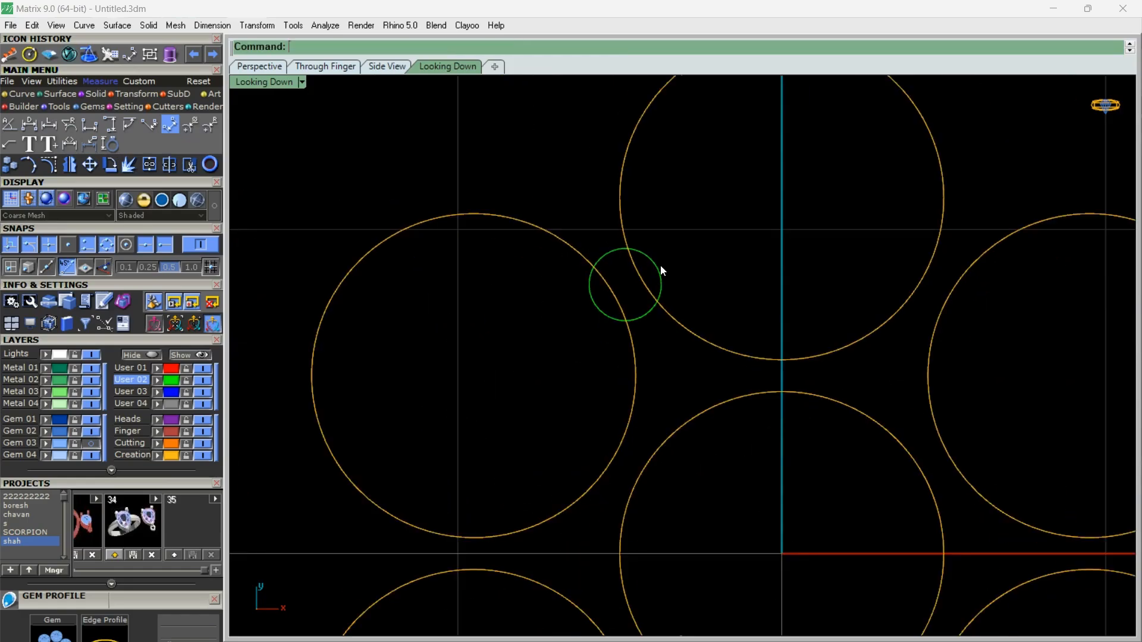
# Array the small circle along the large circle with 6 items in Freeform orientation
pyautogui.click(661, 275)
pyautogui.scroll(-3, 668, 266)
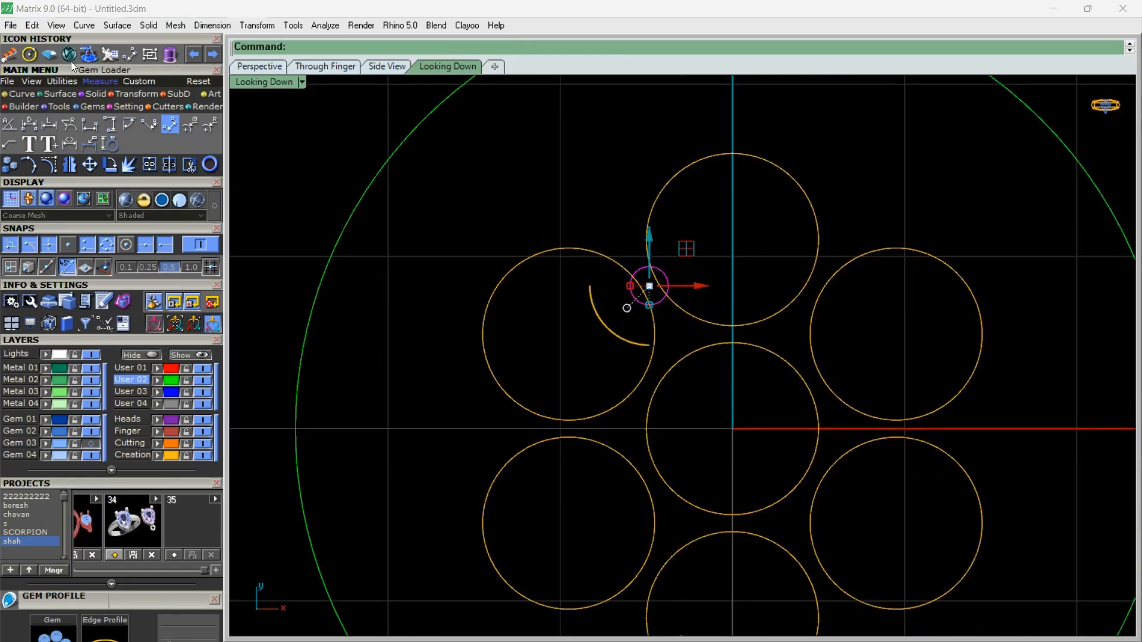
pyautogui.click(10, 55)
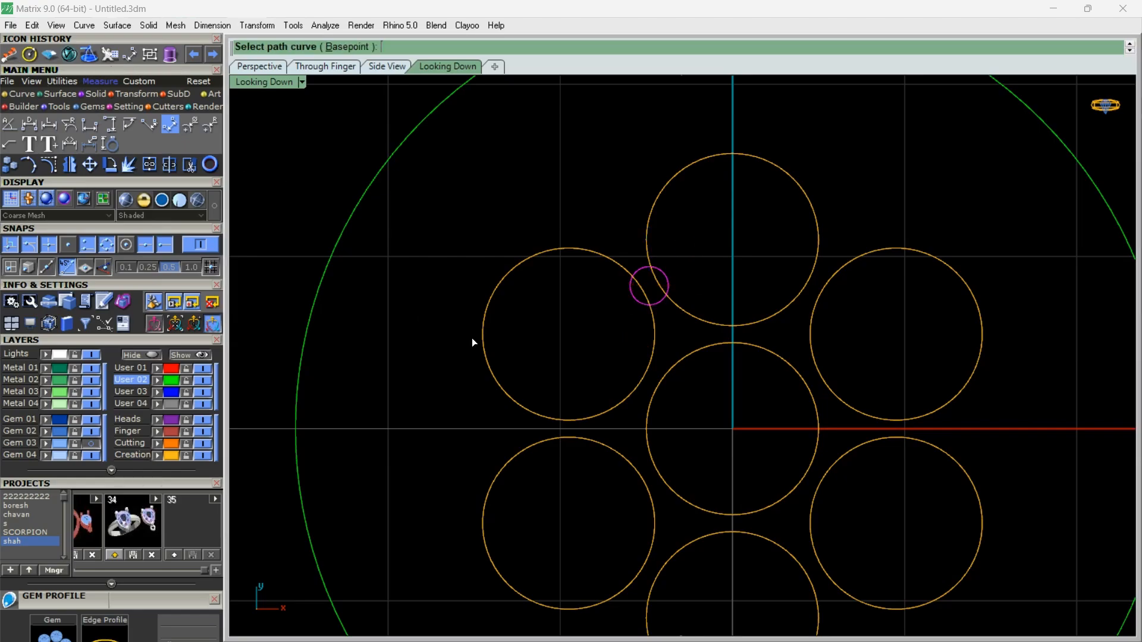
pyautogui.click(335, 253)
pyautogui.click(612, 407)
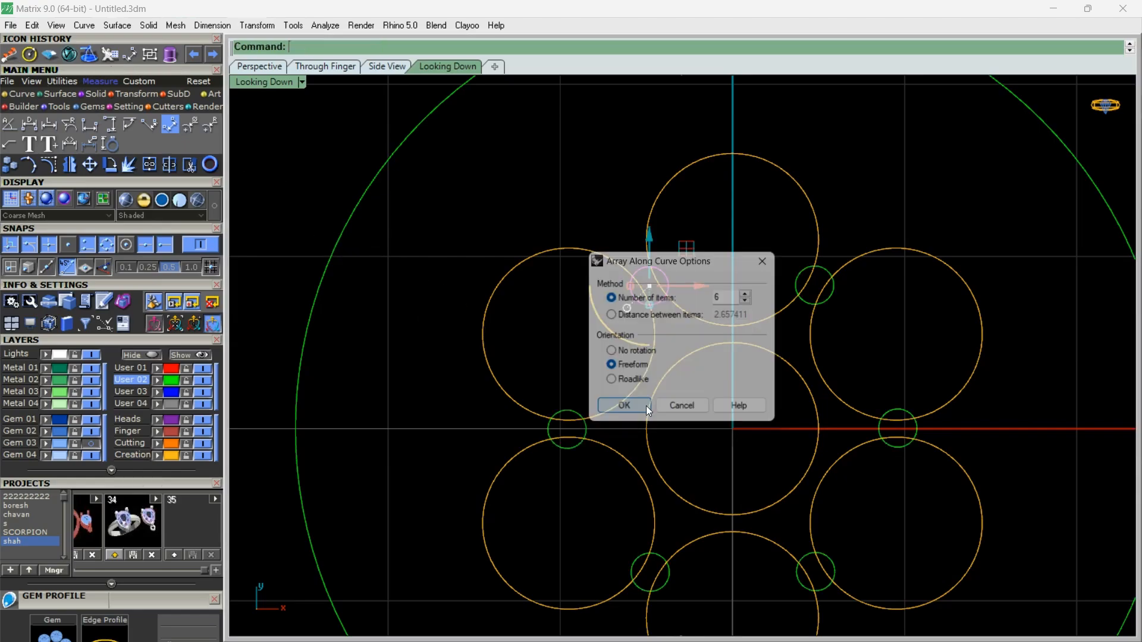
# Trim the inner parts of the outer gem profiles and small circles against each other to form a flower outline
pyautogui.moveTo(877, 253); pyautogui.dragTo(568, 550)
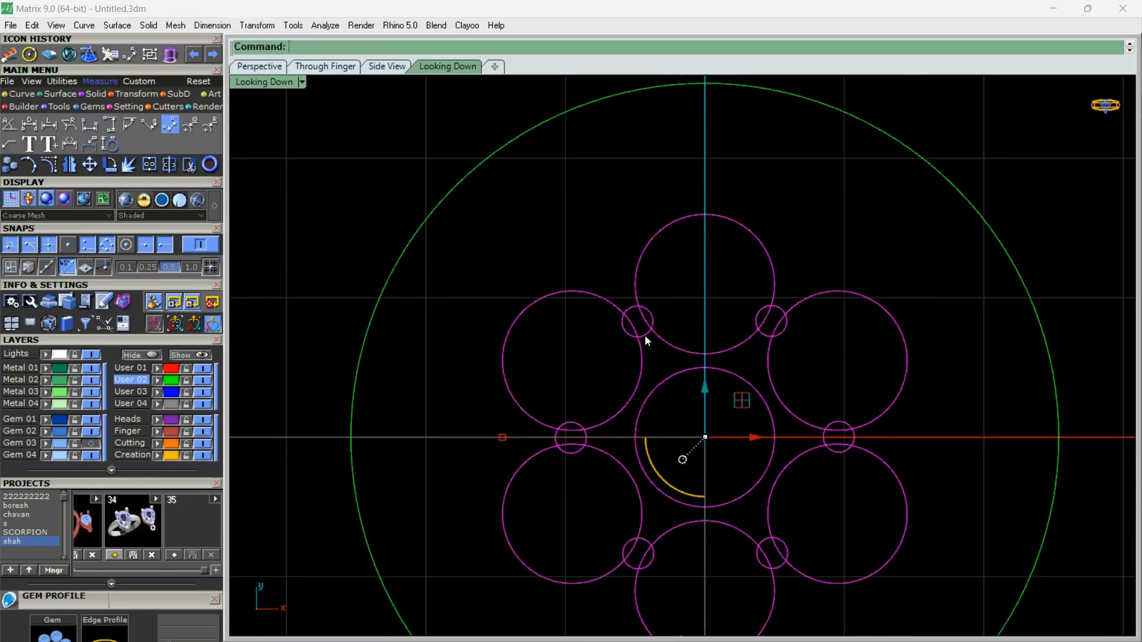
pyautogui.click(188, 164)
pyautogui.scroll(2, 734, 309)
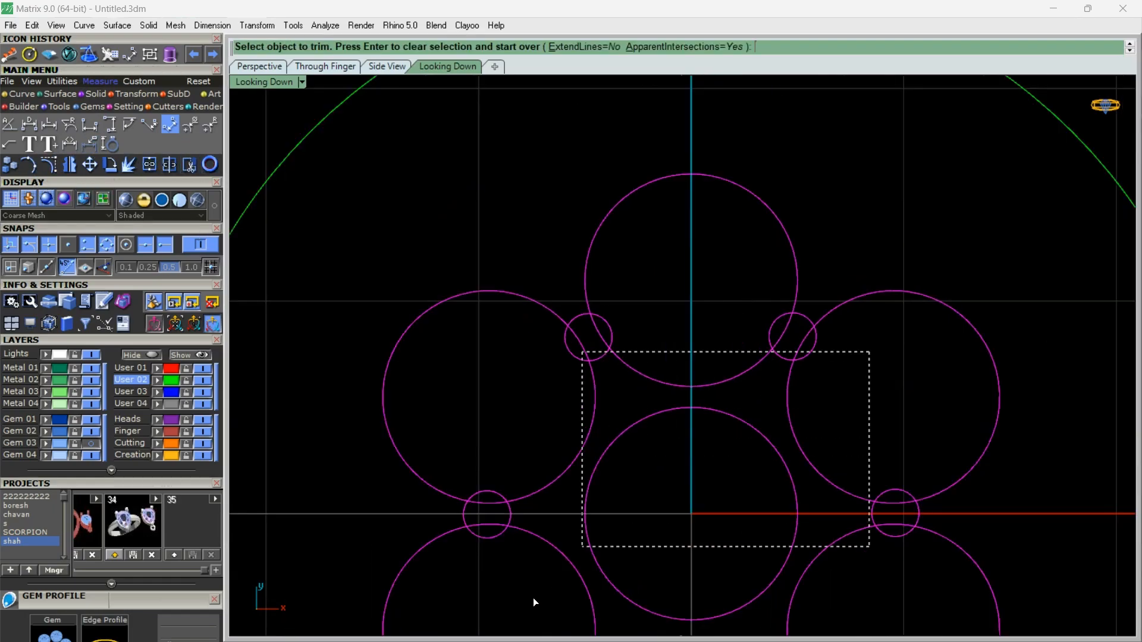
pyautogui.moveTo(533, 598); pyautogui.dragTo(525, 600)
pyautogui.scroll(-4, 717, 261)
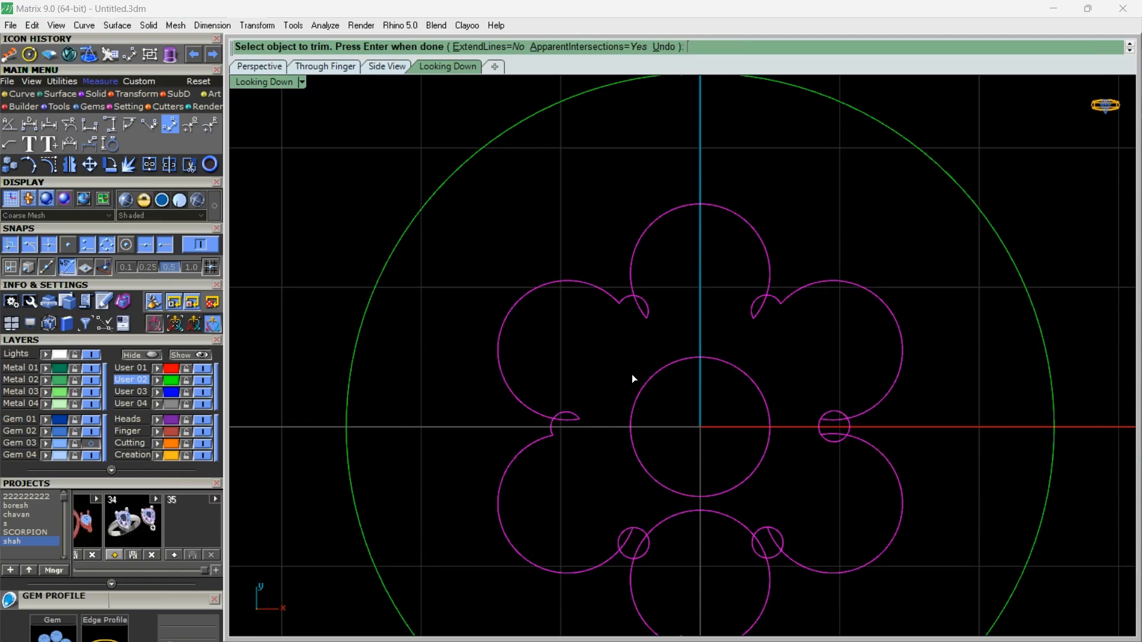
pyautogui.moveTo(605, 541); pyautogui.dragTo(605, 541)
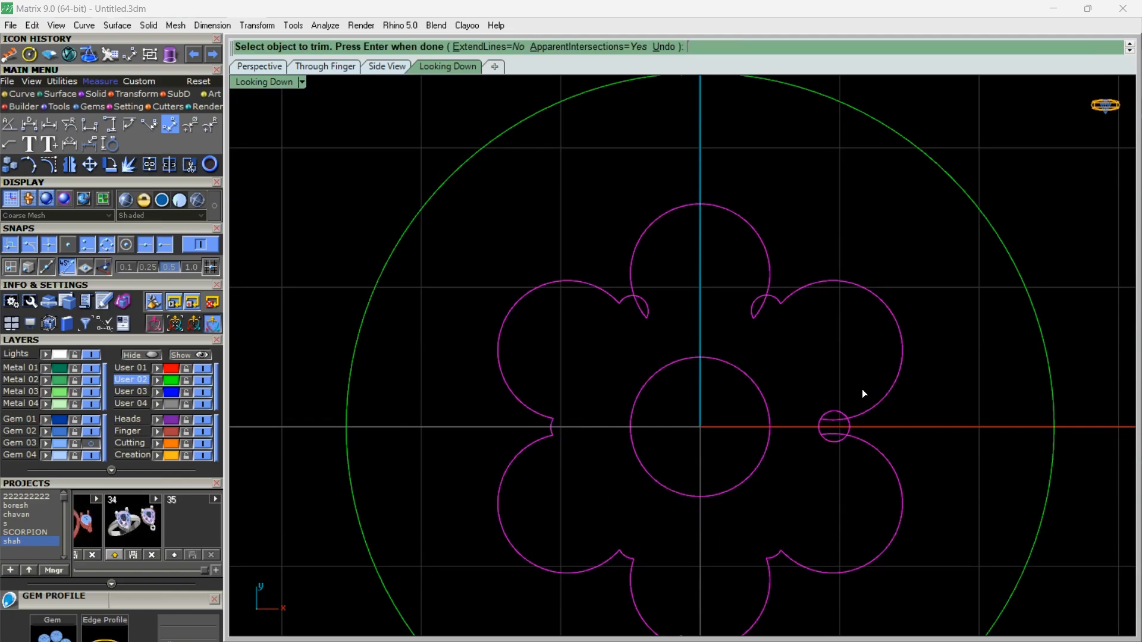
pyautogui.rightClick(799, 370)
pyautogui.rightClick(752, 325)
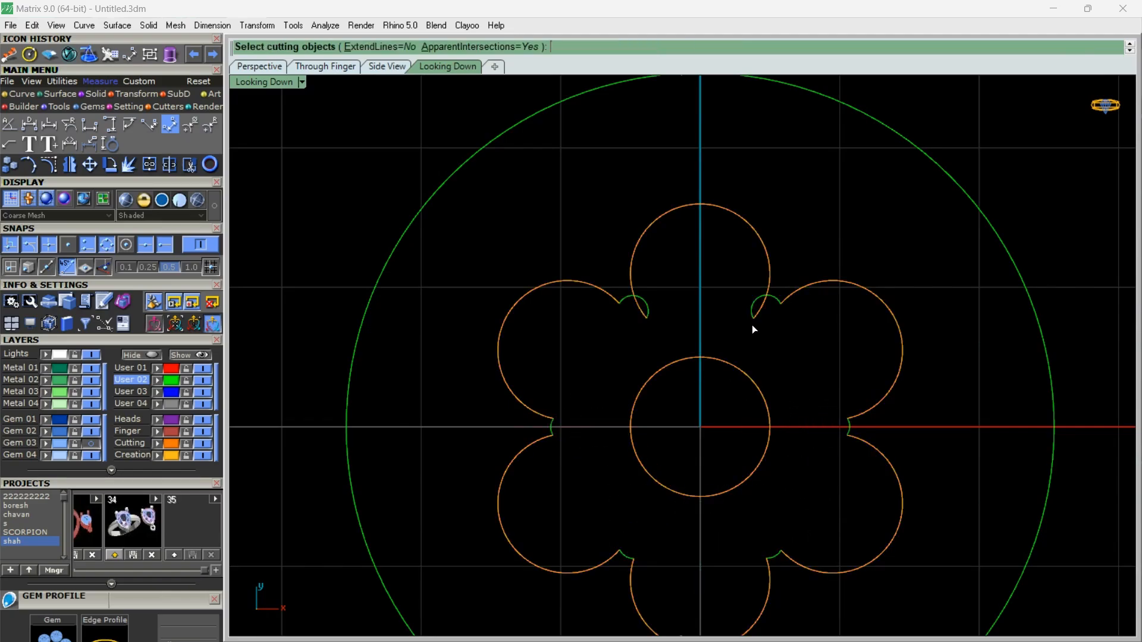
pyautogui.press('Escape')
# Trim the leftover curve ends at the two junctions beside the top petal
pyautogui.moveTo(872, 240); pyautogui.dragTo(493, 608)
pyautogui.rightClick(494, 609)
pyautogui.click(759, 315)
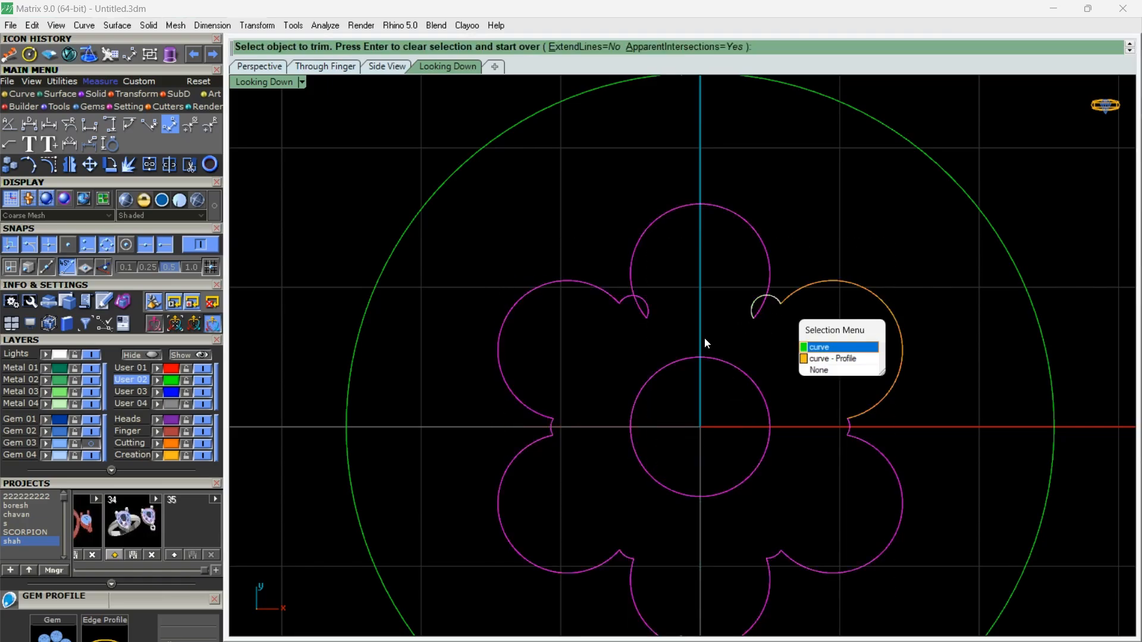
pyautogui.rightClick(757, 327)
pyautogui.moveTo(779, 356); pyautogui.dragTo(737, 332)
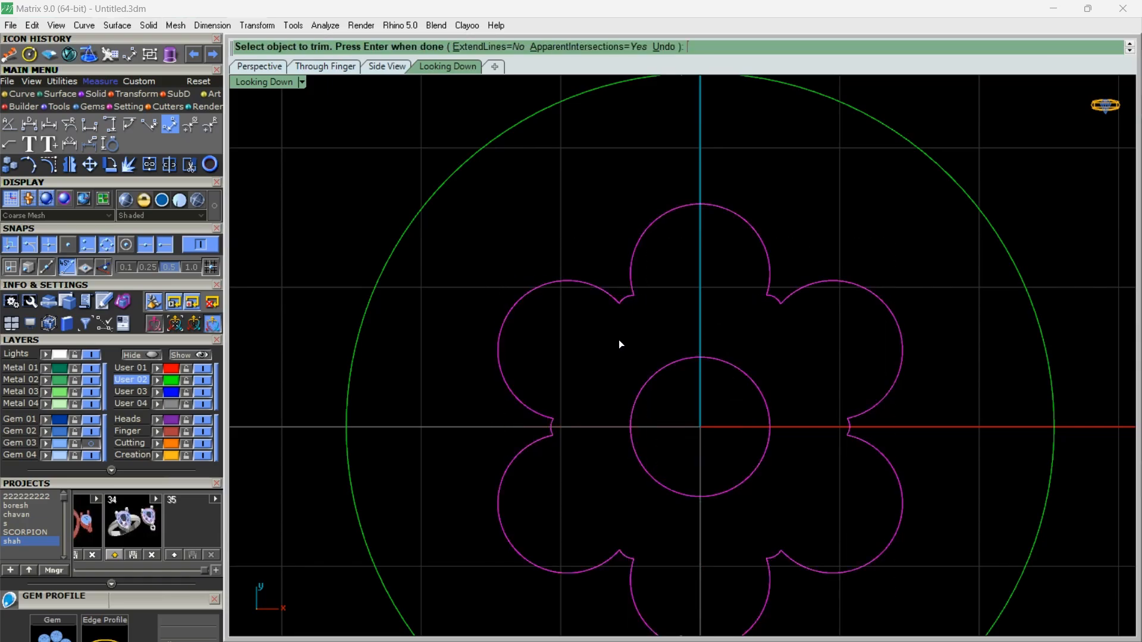
pyautogui.rightClick(713, 321)
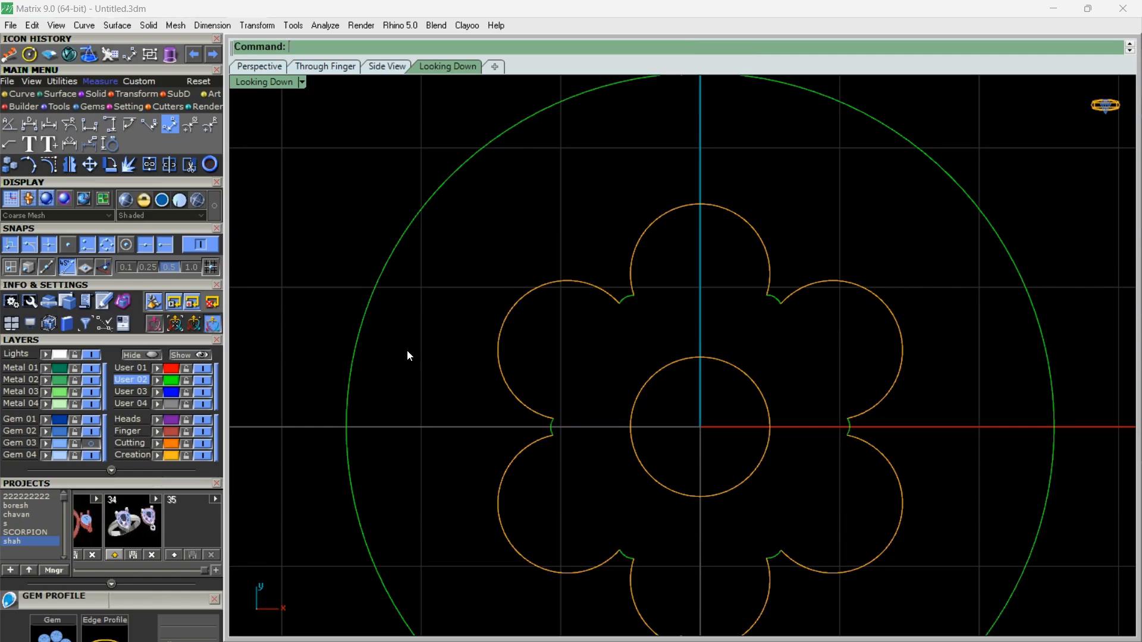
# Move the large circle to the User 04 layer, and delete the center circle and the small arcs between the petals
pyautogui.click(349, 376)
pyautogui.click(156, 406)
pyautogui.rightClick(148, 377)
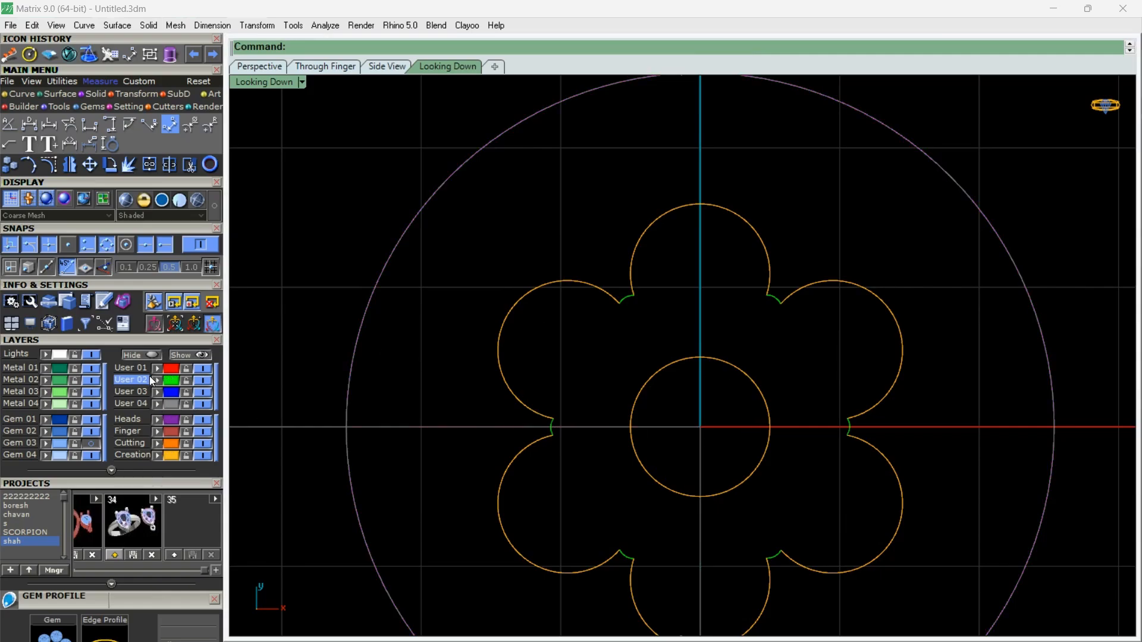
pyautogui.press('Delete')
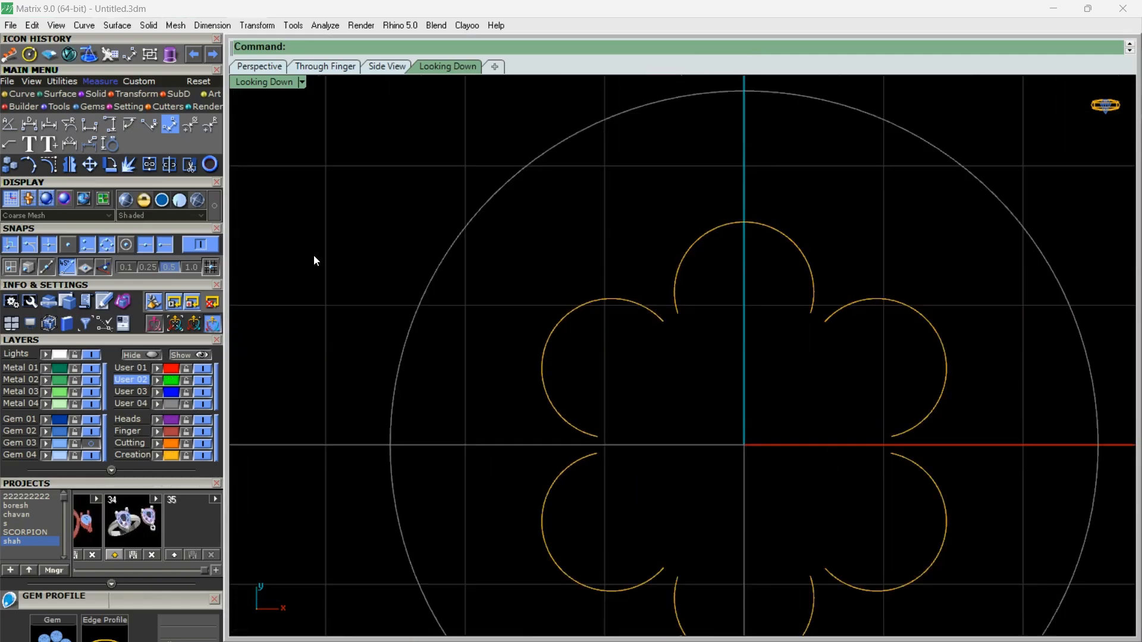
# Blend the facing ends of the upper-left and top petals with curvature continuity
pyautogui.click(33, 95)
pyautogui.click(9, 144)
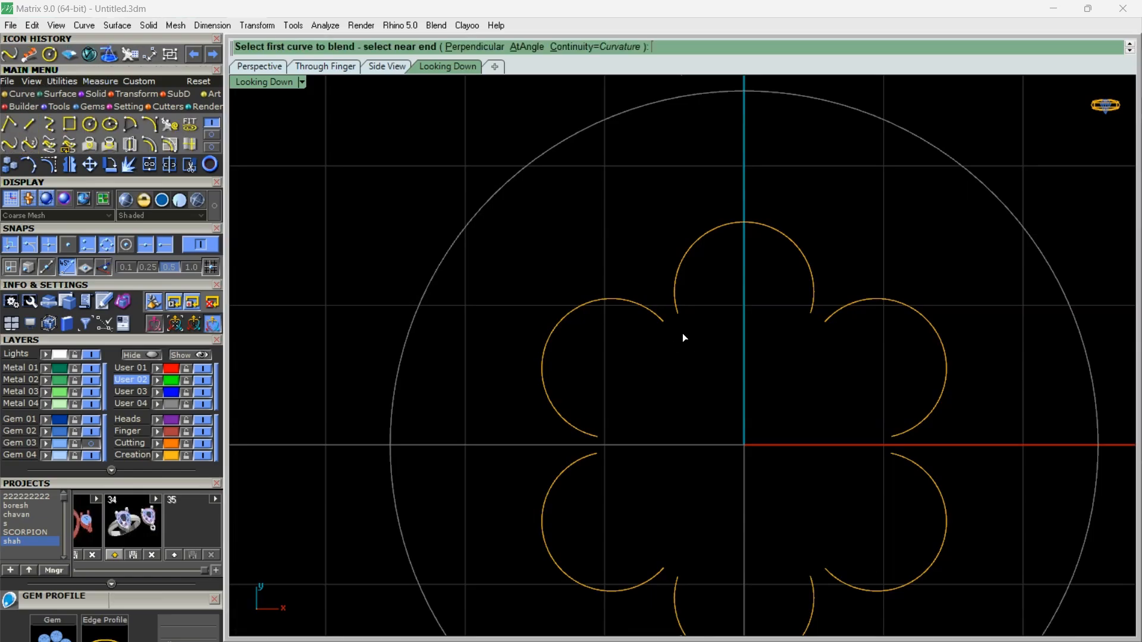
pyautogui.click(658, 318)
pyautogui.click(676, 320)
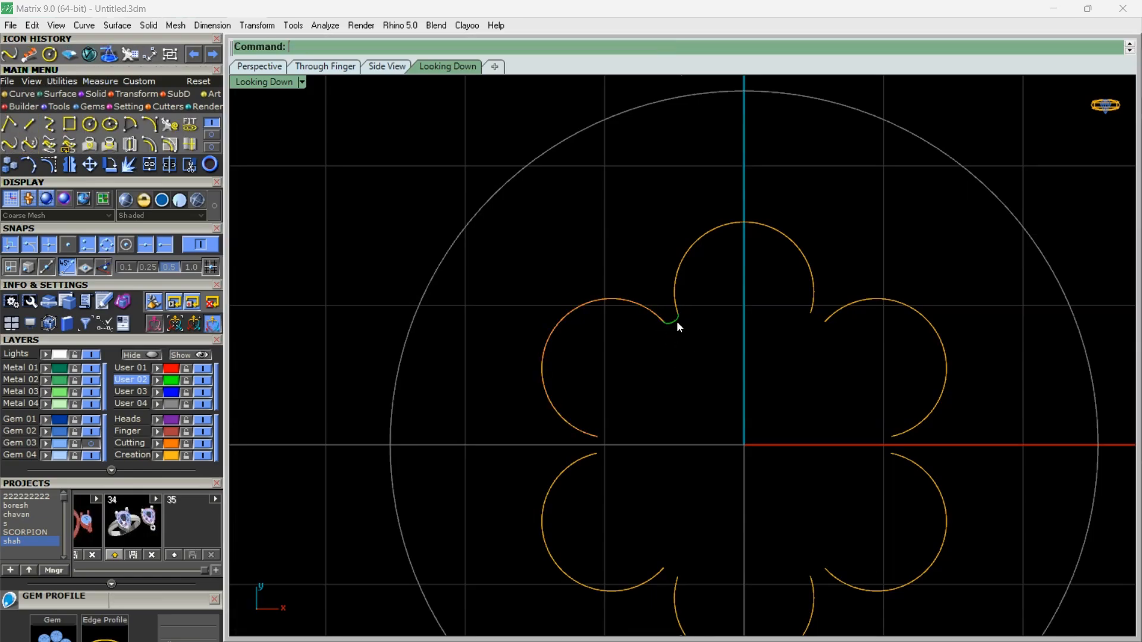
# Array the blend curve along the large circle with 6 items in Freeform orientation
pyautogui.click(30, 54)
pyautogui.click(421, 288)
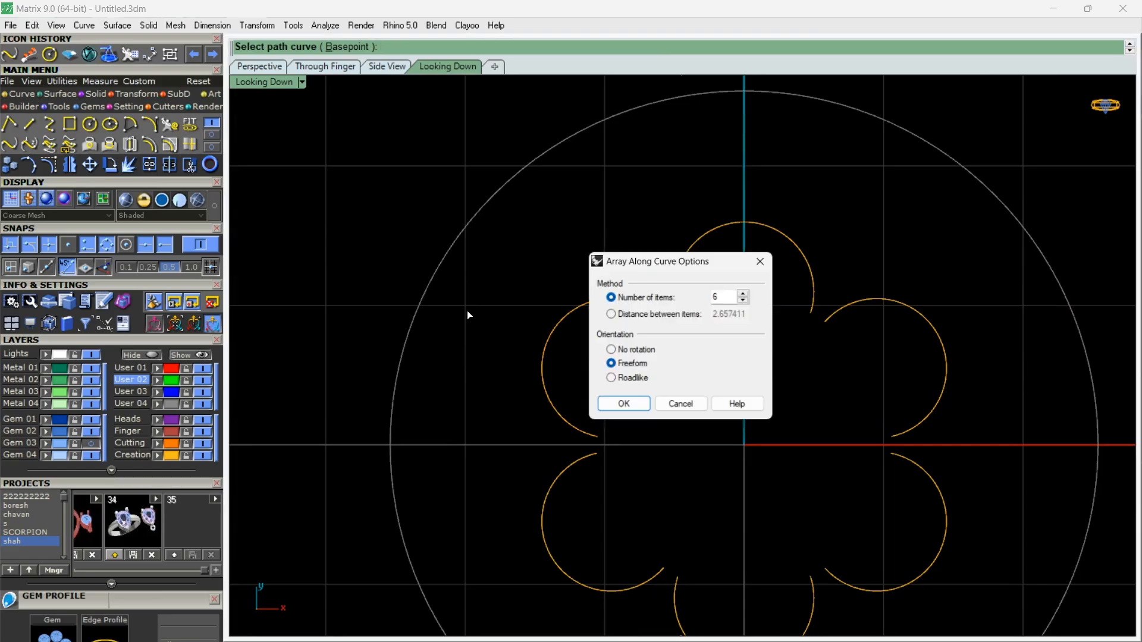
pyautogui.click(619, 404)
pyautogui.scroll(-4, 929, 240)
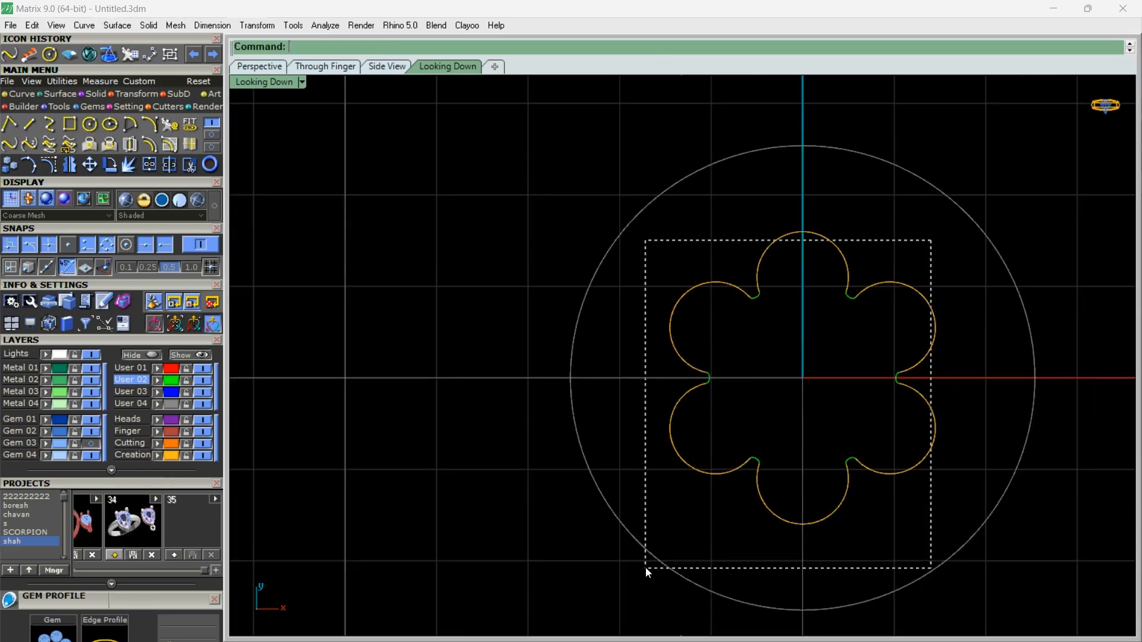
# Join the petals and blend curves into one outline, and show the Gem 03 layer in the Through Finger view
pyautogui.moveTo(644, 566); pyautogui.dragTo(645, 566)
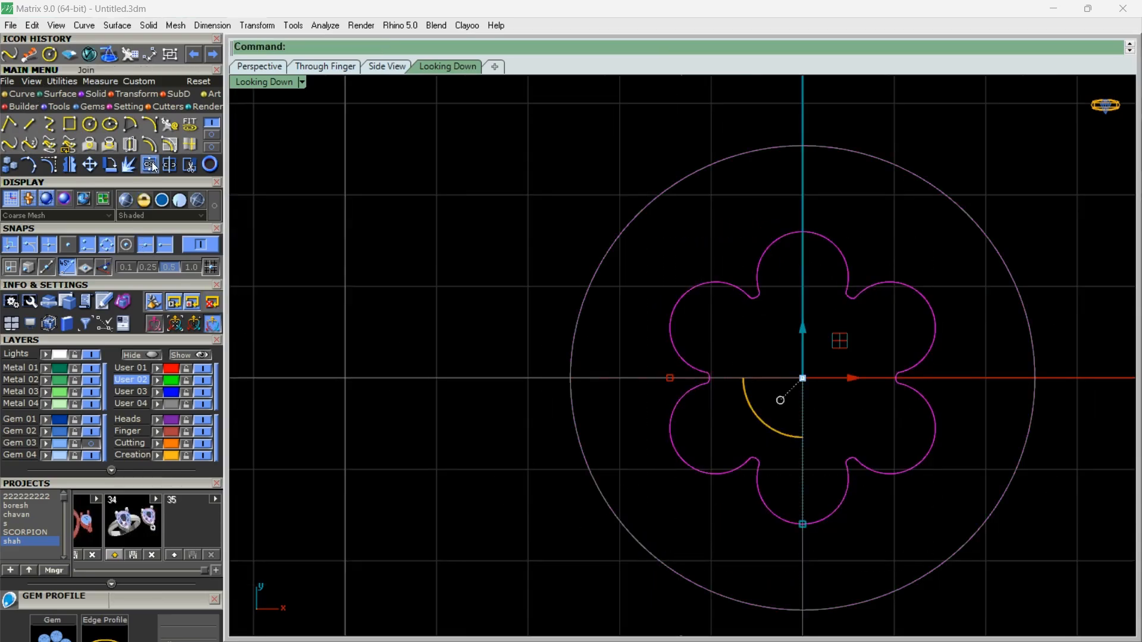
pyautogui.click(321, 66)
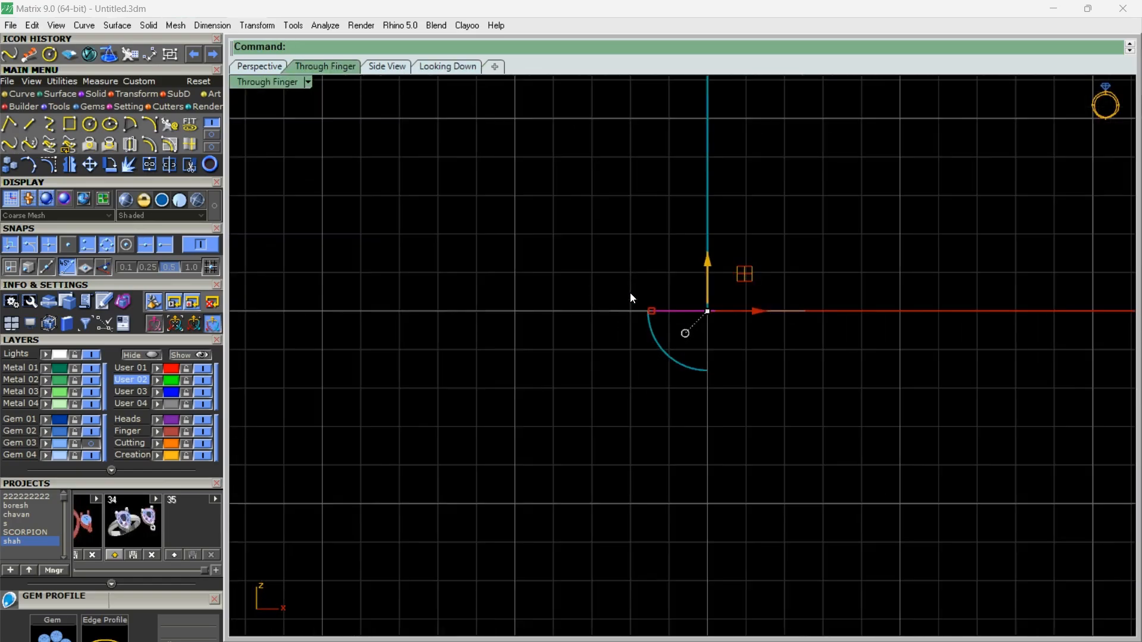
pyautogui.click(89, 445)
pyautogui.scroll(8, 767, 358)
pyautogui.moveTo(709, 344); pyautogui.dragTo(781, 433, button='right')
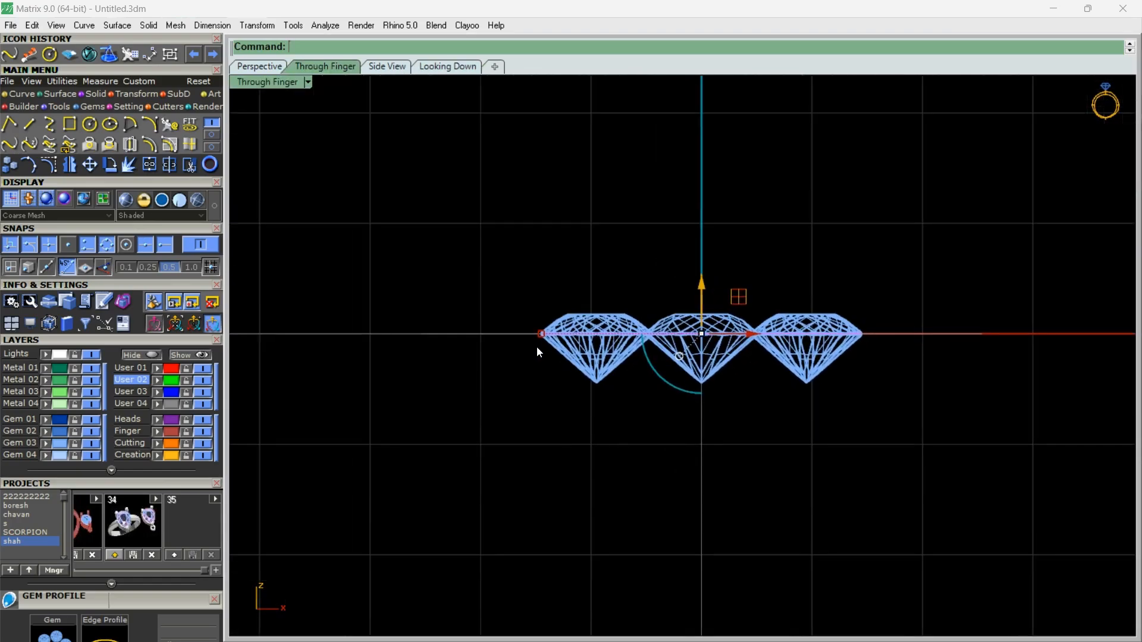
# Try extruding the flower outline downward as a solid by about 0.52 mm, and undo it
pyautogui.scroll(8, 536, 346)
pyautogui.click(98, 97)
pyautogui.click(173, 127)
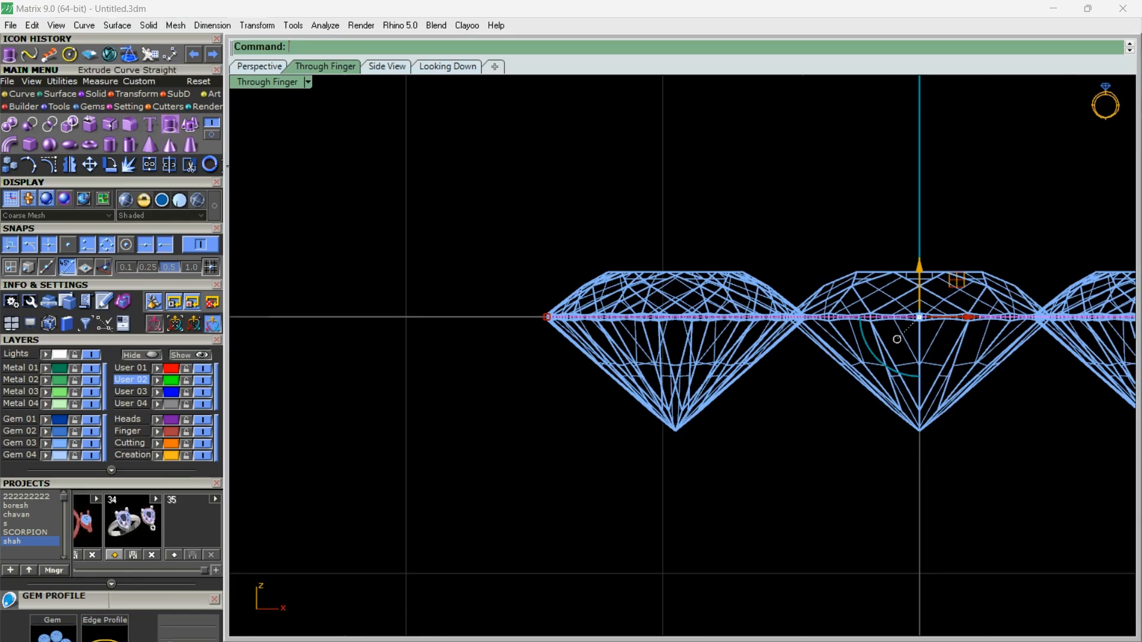
pyautogui.click(621, 451)
pyautogui.click(260, 66)
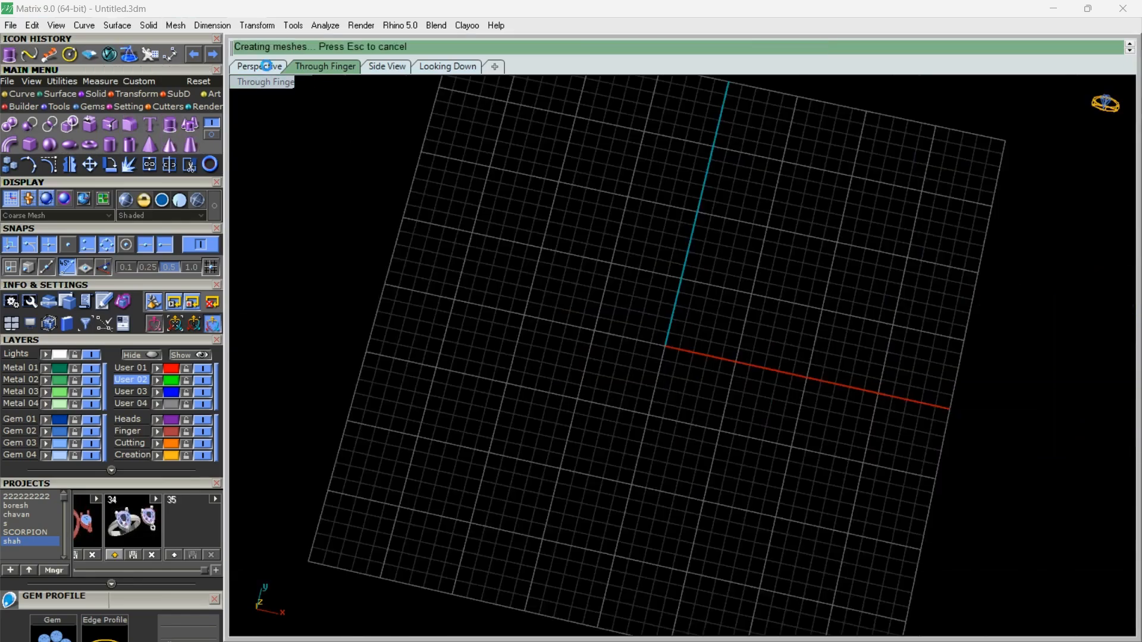
pyautogui.moveTo(773, 333); pyautogui.dragTo(840, 345, button='right')
pyautogui.scroll(8, 768, 346)
pyautogui.moveTo(785, 387); pyautogui.dragTo(711, 365, button='right')
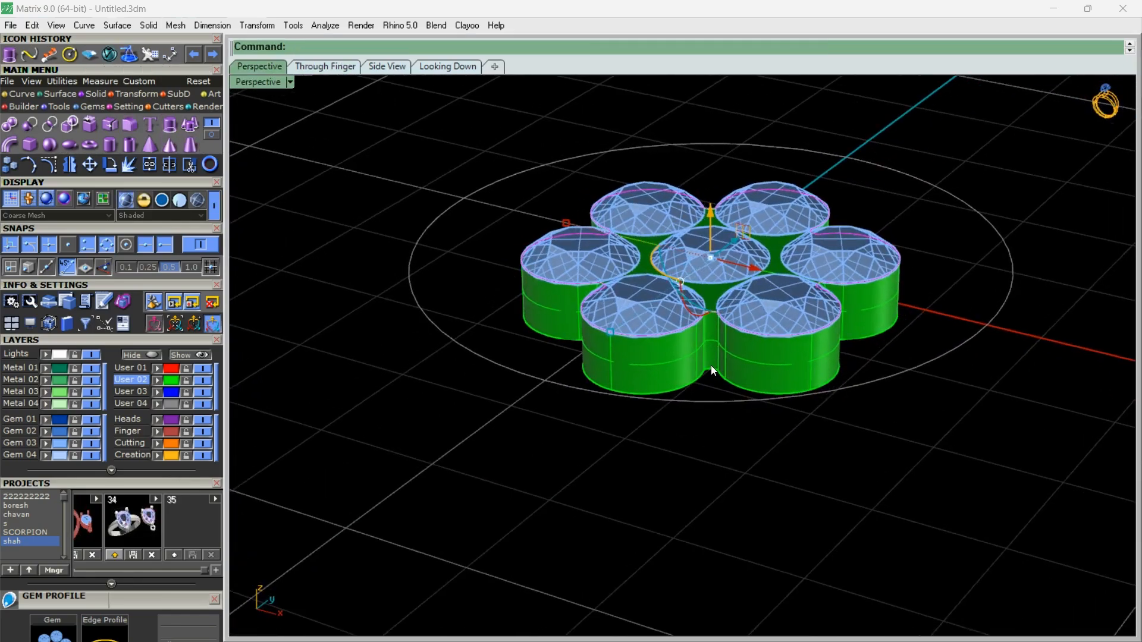
pyautogui.hotkey('ctrl', 'z')
# Extrude the flower outline downward 0.75 mm as a solid
pyautogui.rightClick(596, 368)
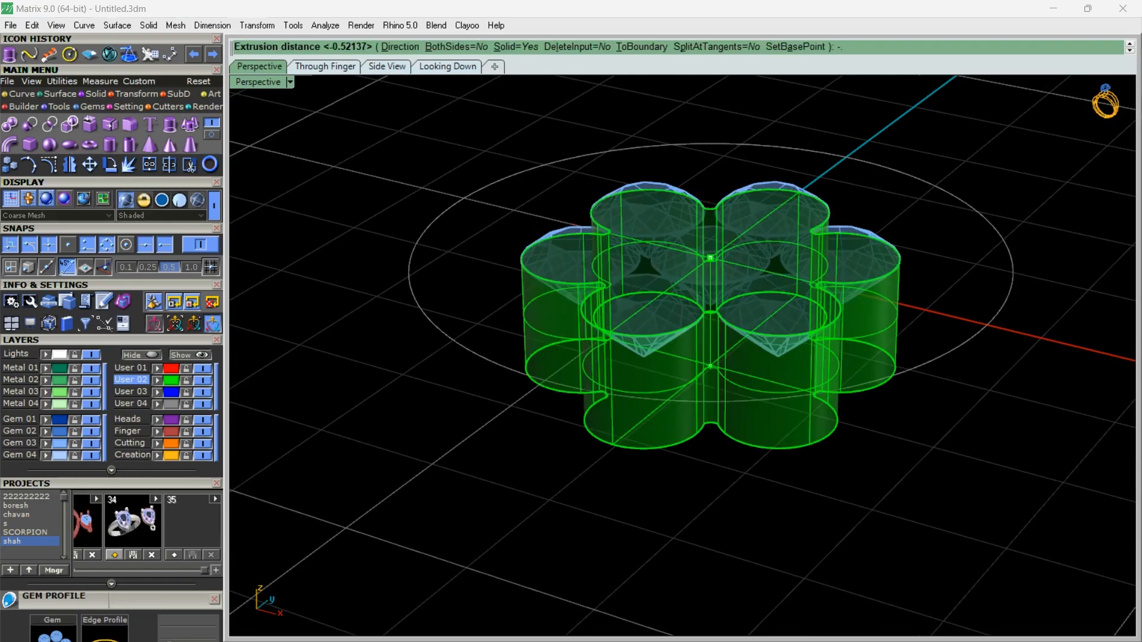
pyautogui.press('Return')
pyautogui.moveTo(596, 369); pyautogui.dragTo(541, 384, button='right')
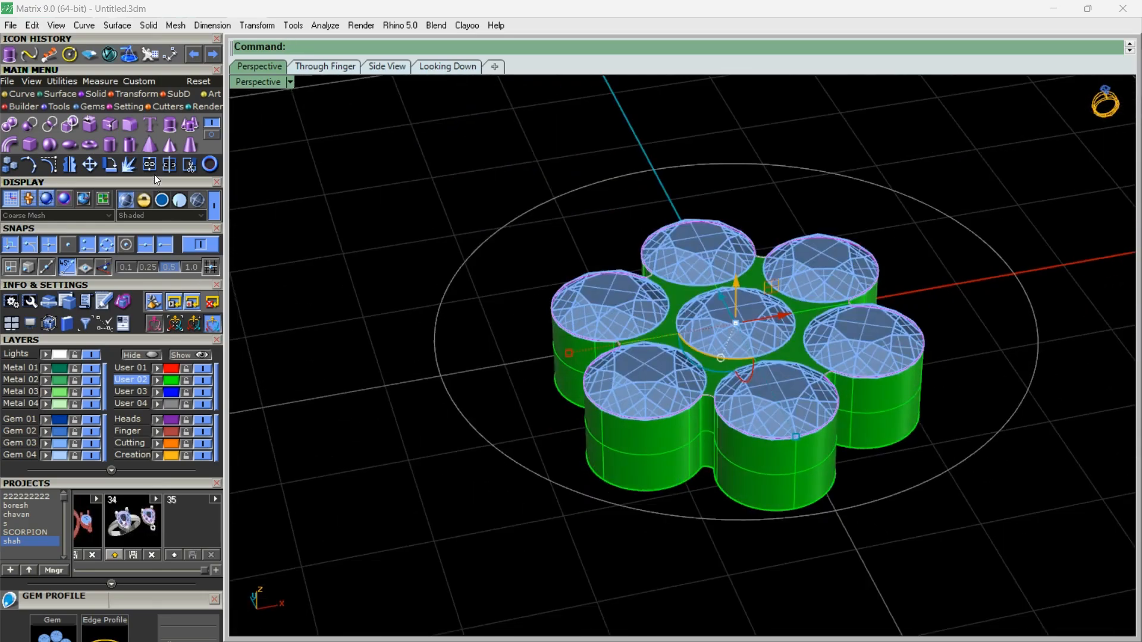
# Delete the flower-shaped extruded solid beneath the gems
pyautogui.click(318, 229)
pyautogui.scroll(8, 686, 354)
pyautogui.click(672, 234)
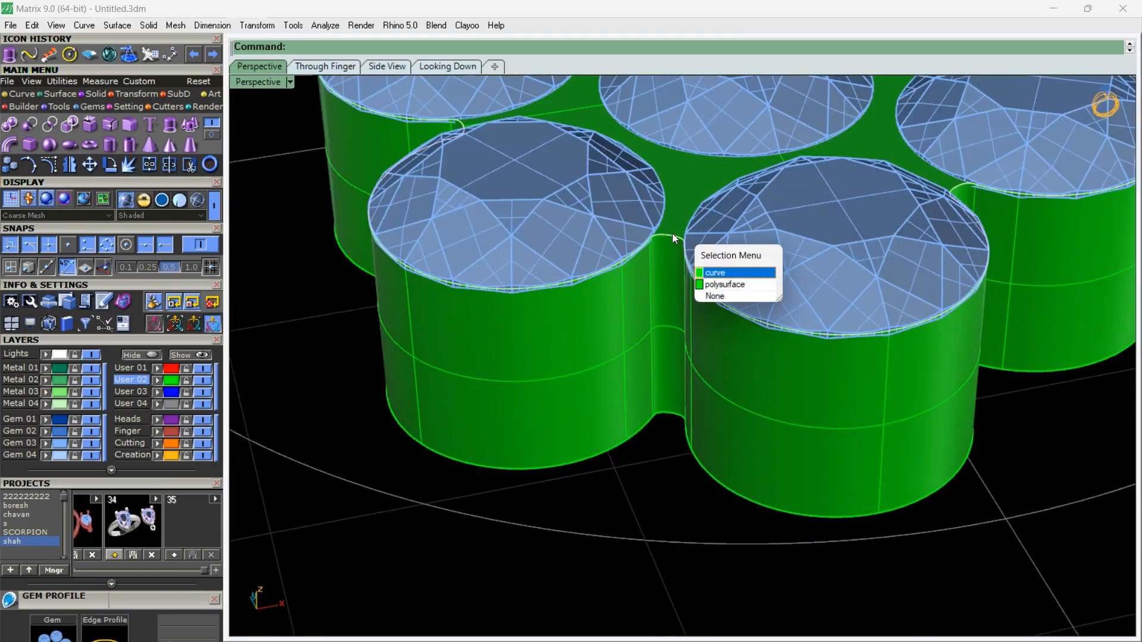
pyautogui.rightClick(673, 234)
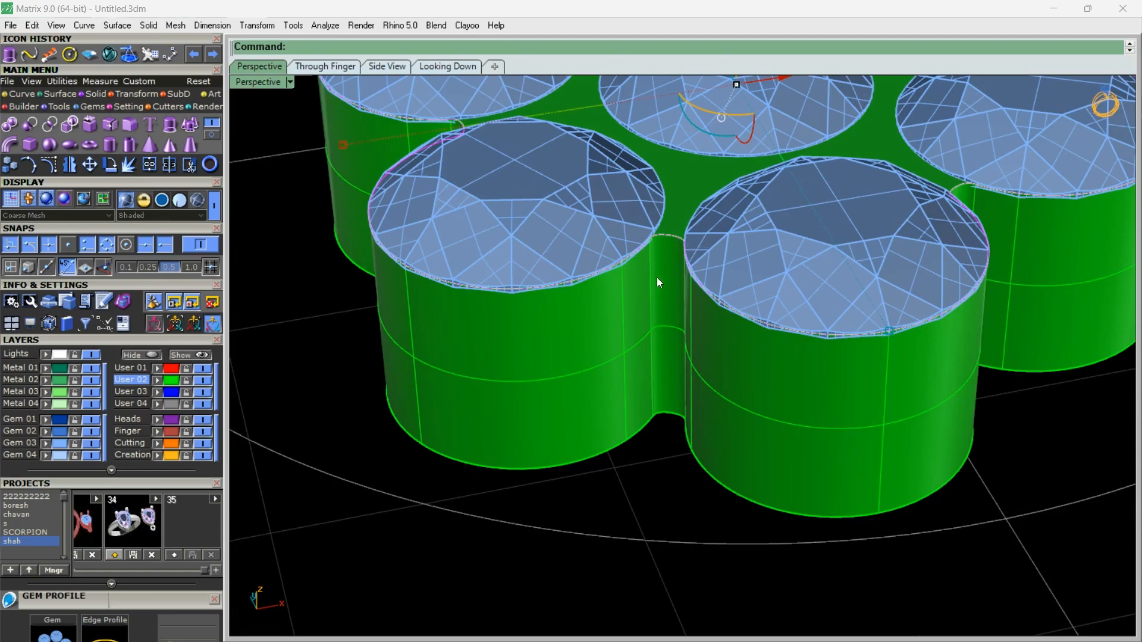
pyautogui.scroll(-4, 657, 277)
pyautogui.scroll(4, 657, 280)
pyautogui.moveTo(656, 267); pyautogui.dragTo(648, 277, button='right')
pyautogui.press('Delete')
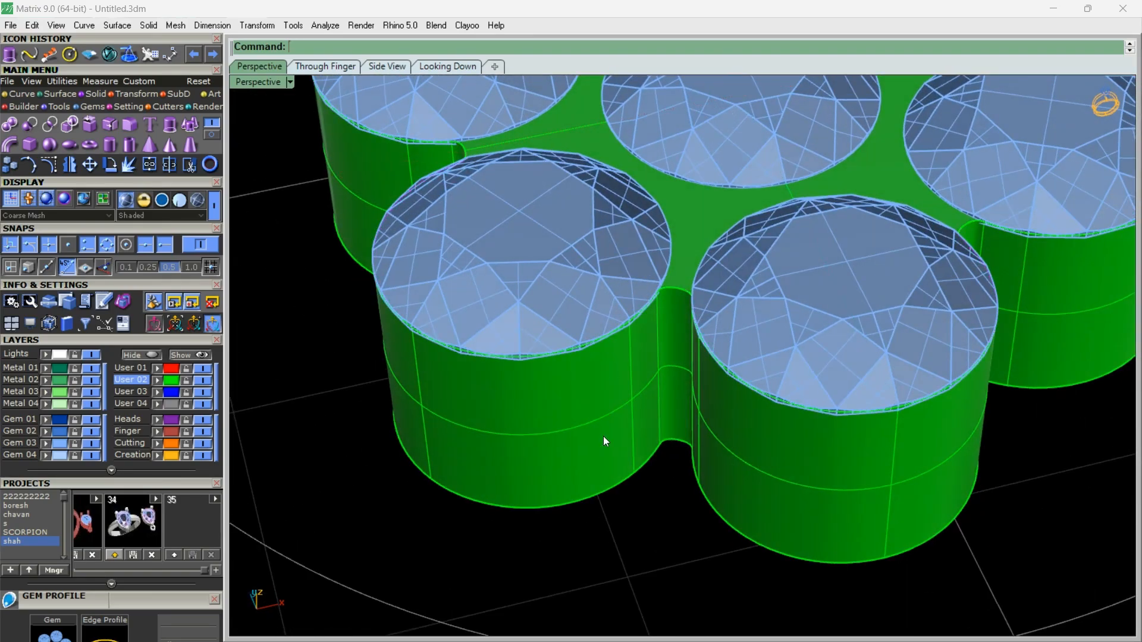
pyautogui.click(657, 408)
pyautogui.press('Delete')
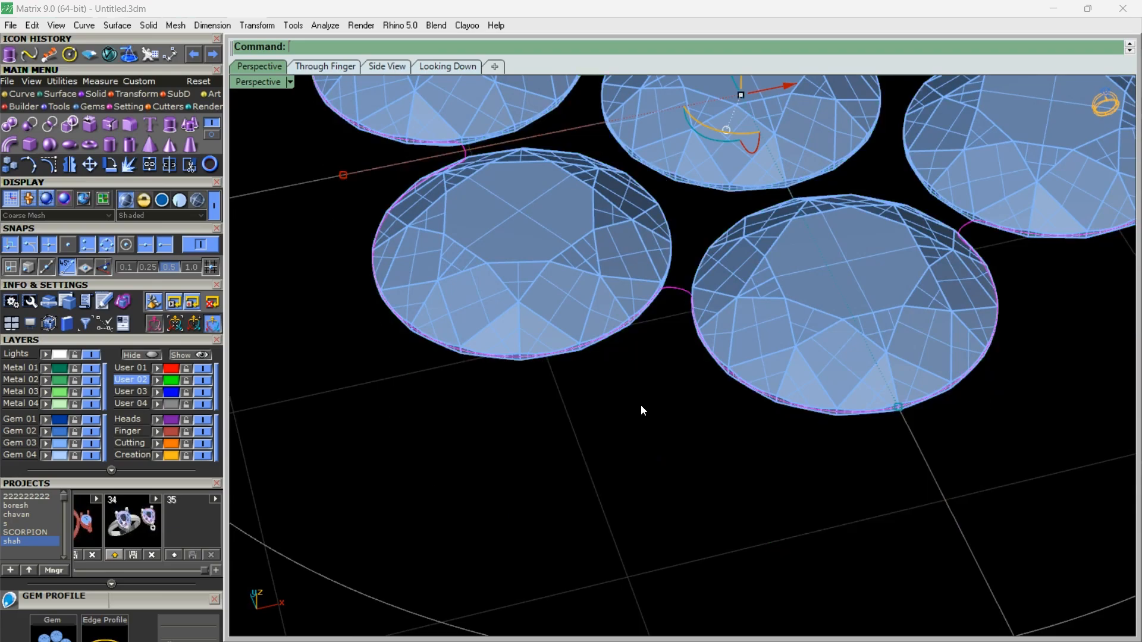
# Offset the flower outline outward by 0.05 mm with round corners
pyautogui.click(682, 287)
pyautogui.click(16, 94)
pyautogui.click(148, 146)
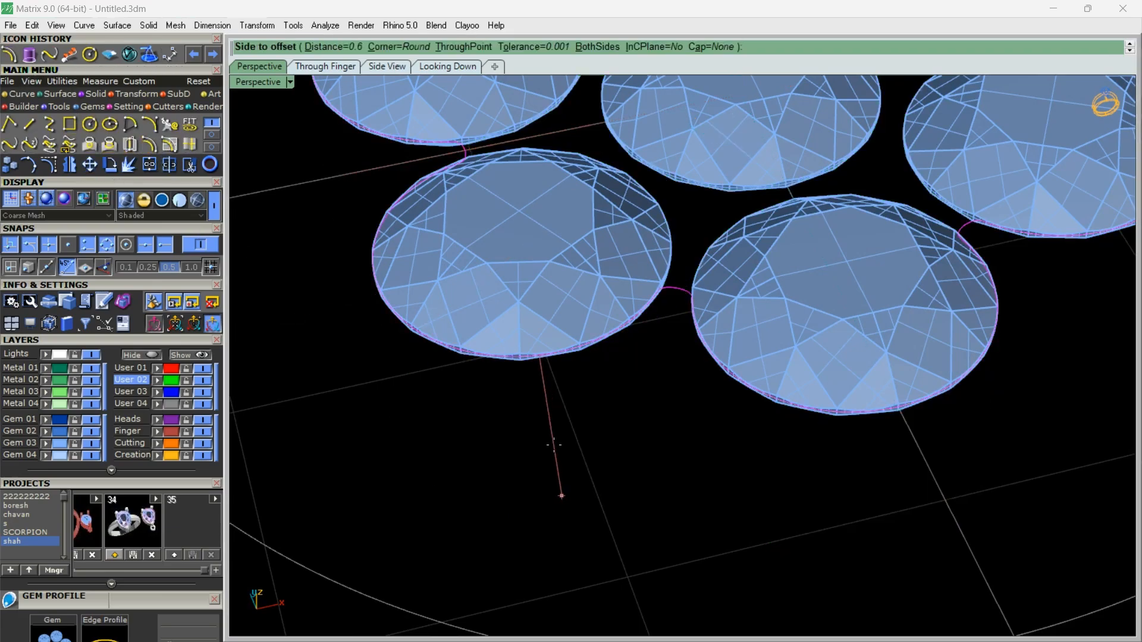
pyautogui.write('.05')
pyautogui.press('Return')
pyautogui.click(551, 451)
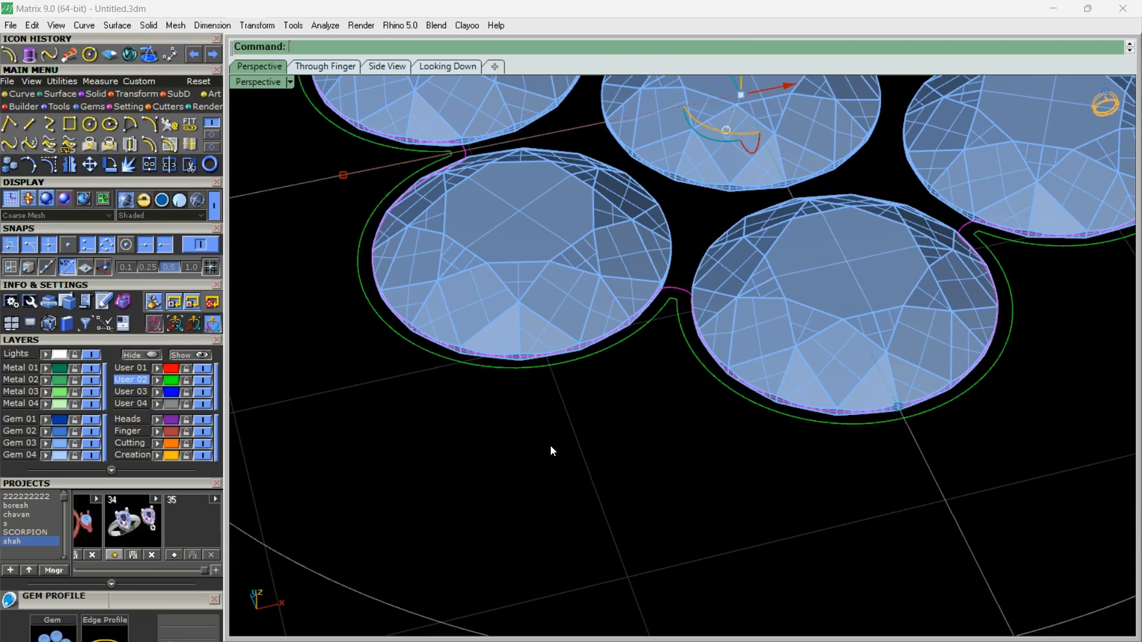
# Remove the original inner outline and extrude the offset outline downward 0.75 mm as a solid
pyautogui.click(643, 333)
pyautogui.moveTo(644, 333); pyautogui.dragTo(673, 413, button='right')
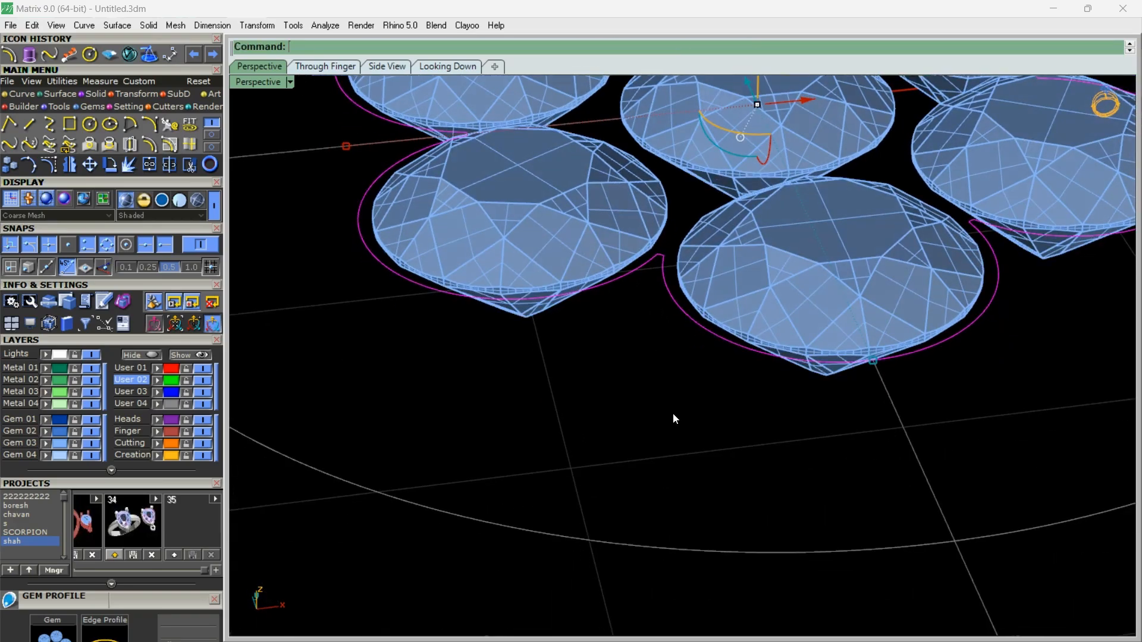
pyautogui.click(29, 55)
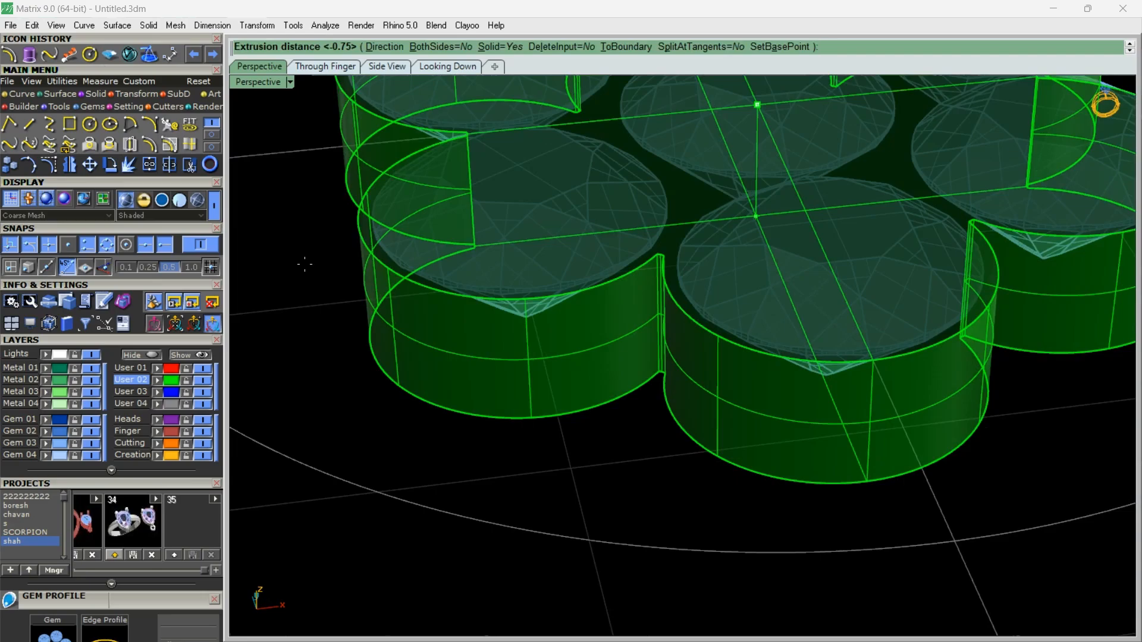
pyautogui.write('-.75')
pyautogui.press('Return')
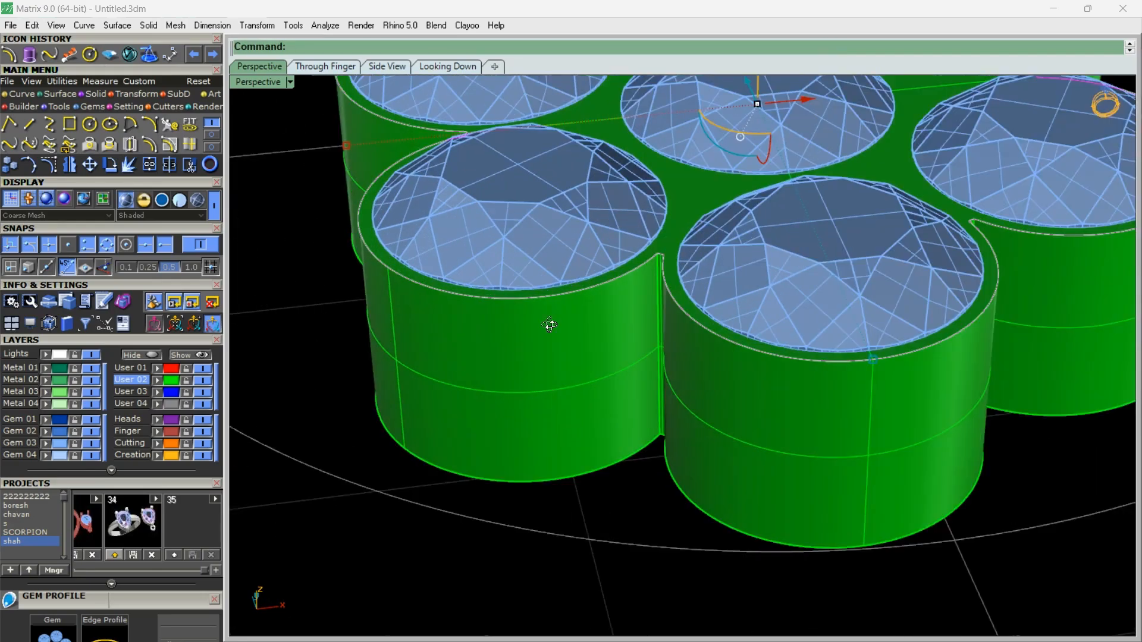
# Copy the flower outline from the solid's upper edge 2.5 mm straight down in the Through Finger view
pyautogui.scroll(-4, 680, 498)
pyautogui.moveTo(547, 327); pyautogui.dragTo(583, 326, button='right')
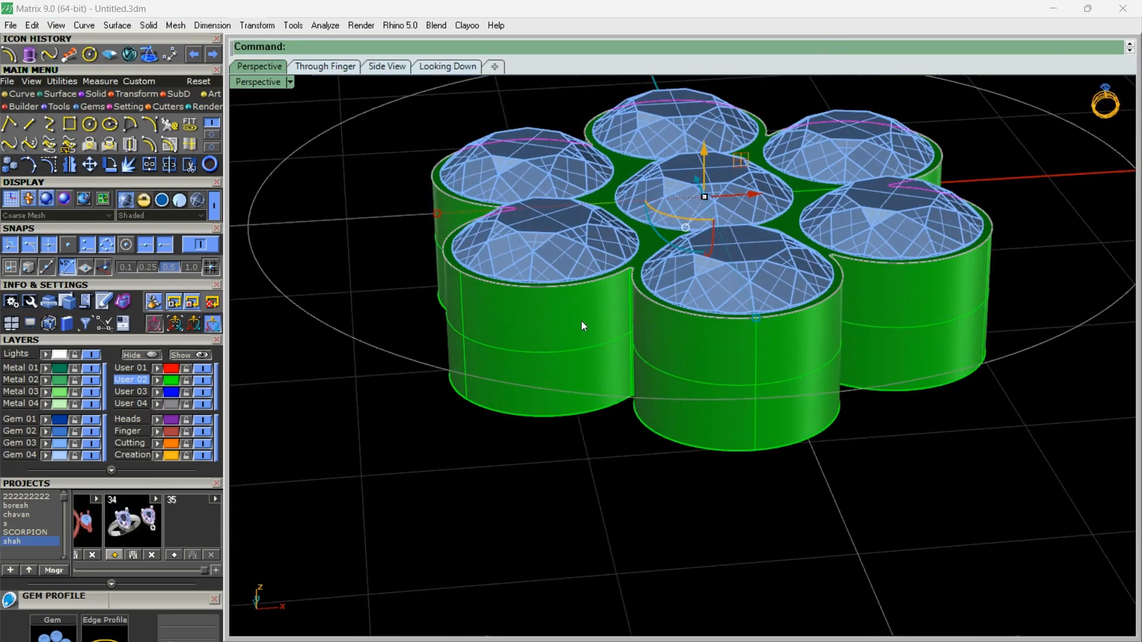
pyautogui.scroll(7, 576, 298)
pyautogui.click(583, 297)
pyautogui.rightClick(590, 297)
pyautogui.scroll(-6, 590, 296)
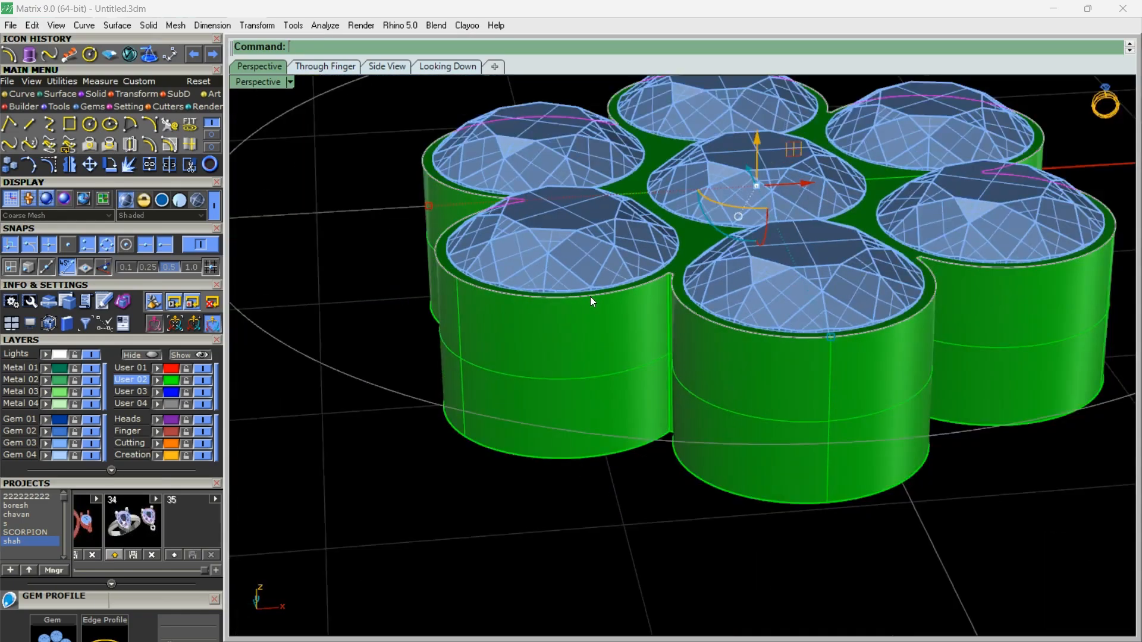
pyautogui.moveTo(590, 296); pyautogui.dragTo(645, 318, button='right')
pyautogui.click(9, 165)
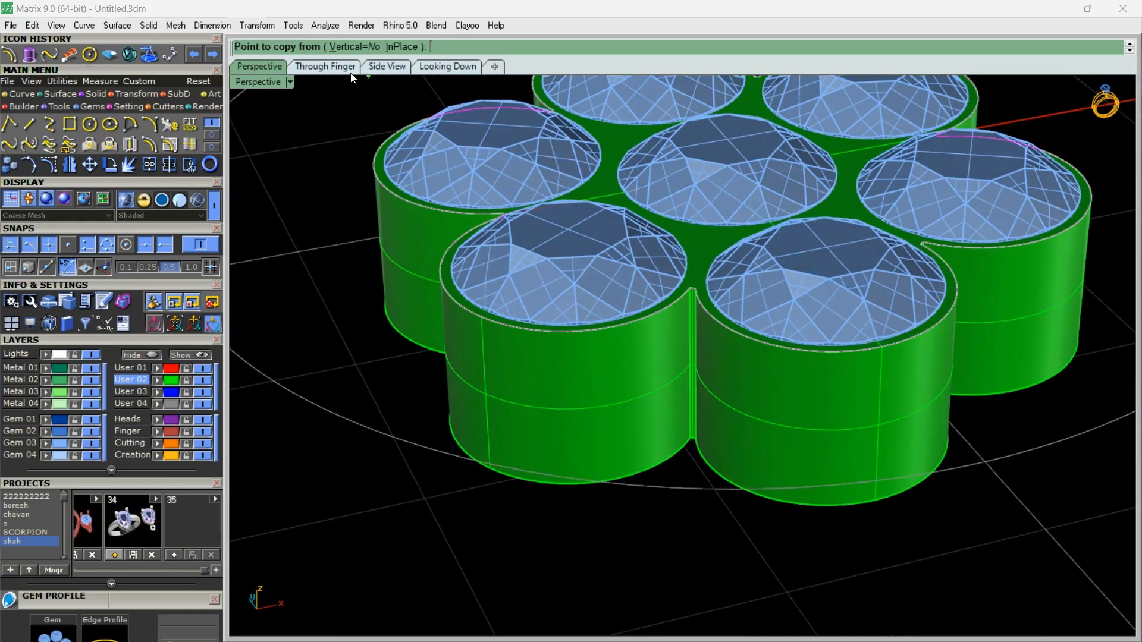
pyautogui.click(325, 66)
pyautogui.click(437, 206)
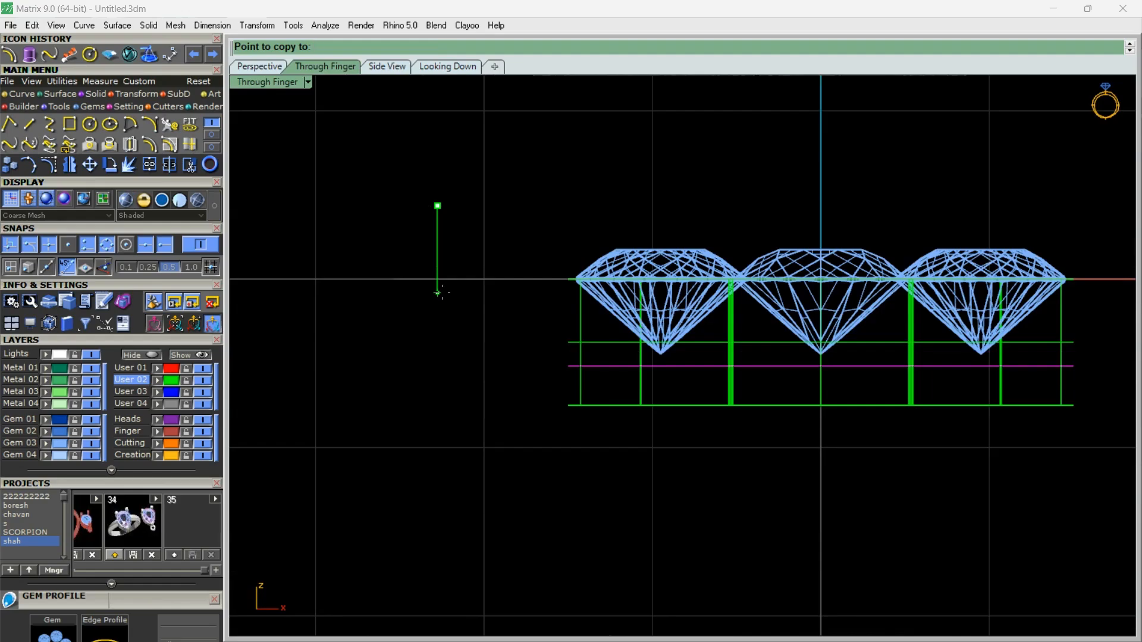
pyautogui.write('-2')
pyautogui.press('Return')
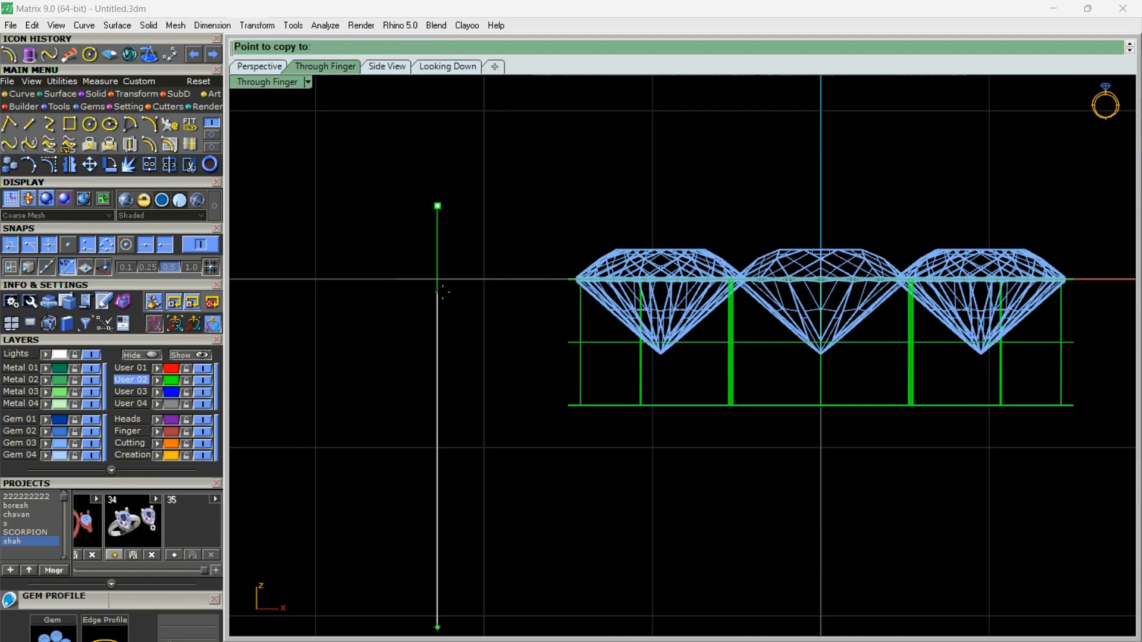
pyautogui.click(443, 292)
pyautogui.scroll(-8, 461, 269)
pyautogui.rightClick(463, 282)
pyautogui.scroll(4, 458, 297)
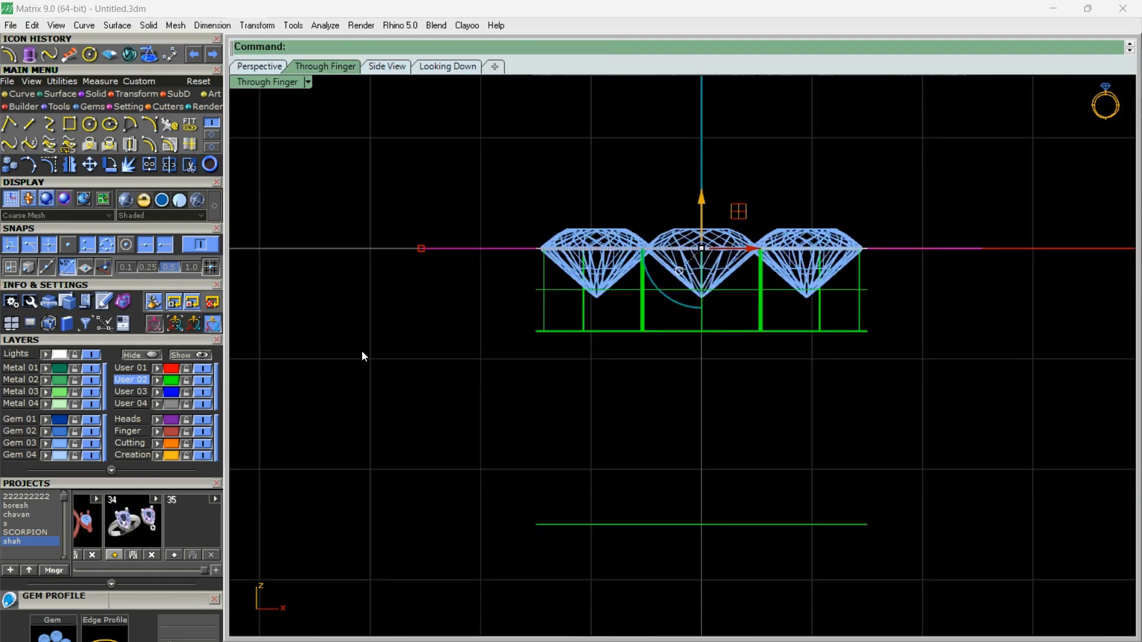
pyautogui.click(363, 355)
# Measure the vertical distance between the outline at gem level and its lower copy
pyautogui.scroll(2, 473, 326)
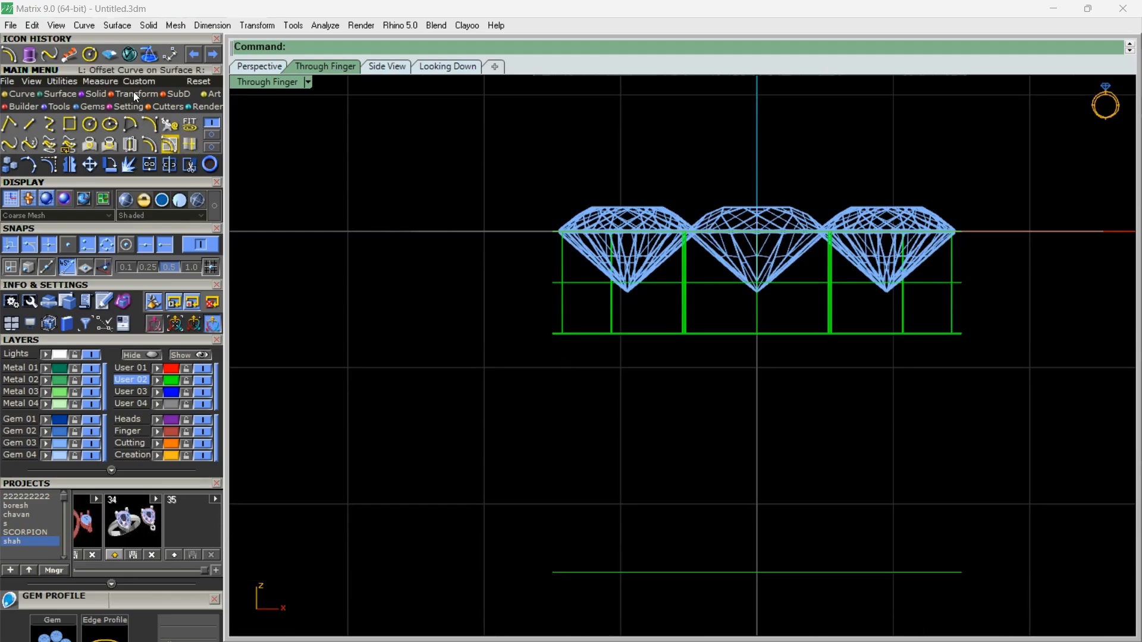
pyautogui.click(106, 81)
pyautogui.click(169, 122)
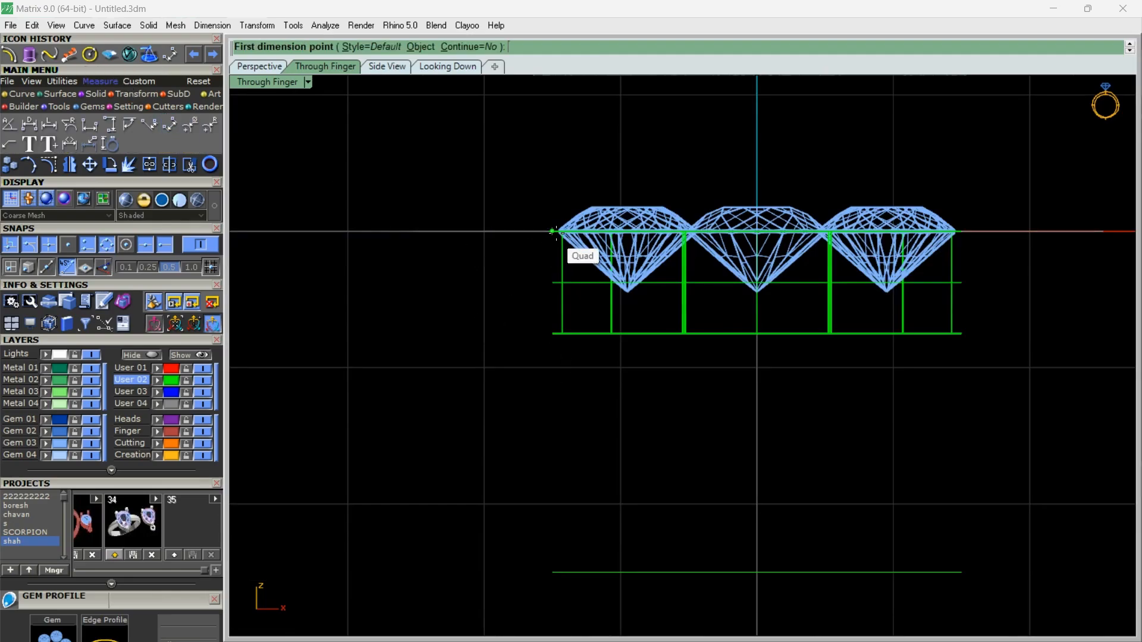
pyautogui.click(552, 232)
pyautogui.click(554, 572)
# Offset the lower copied flower outline inward by 0.5 mm in the Perspective view
pyautogui.scroll(-2, 514, 485)
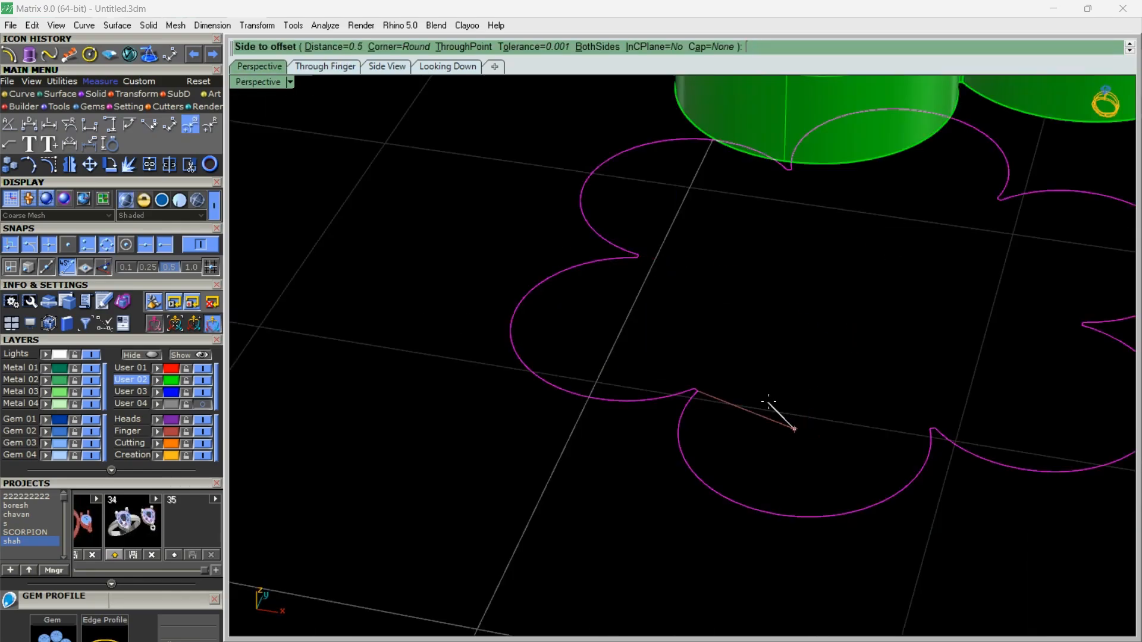
pyautogui.click(769, 402)
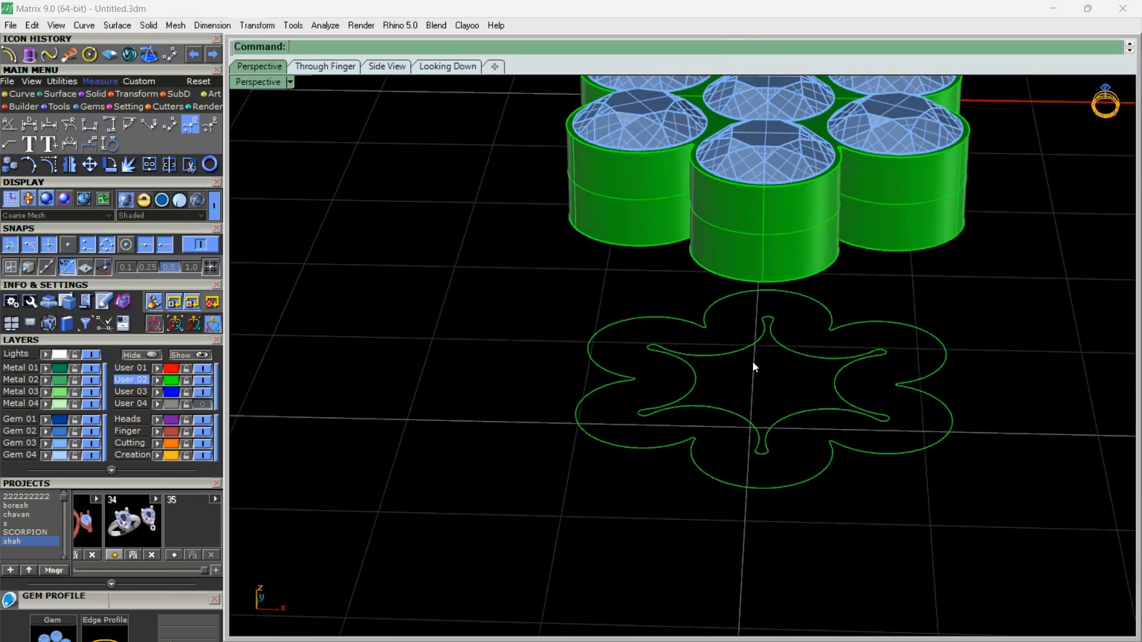
pyautogui.click(727, 411)
# Try extruding the lower outline and its inner offset together upward 1.75 mm as a solid
pyautogui.moveTo(786, 391); pyautogui.dragTo(704, 520)
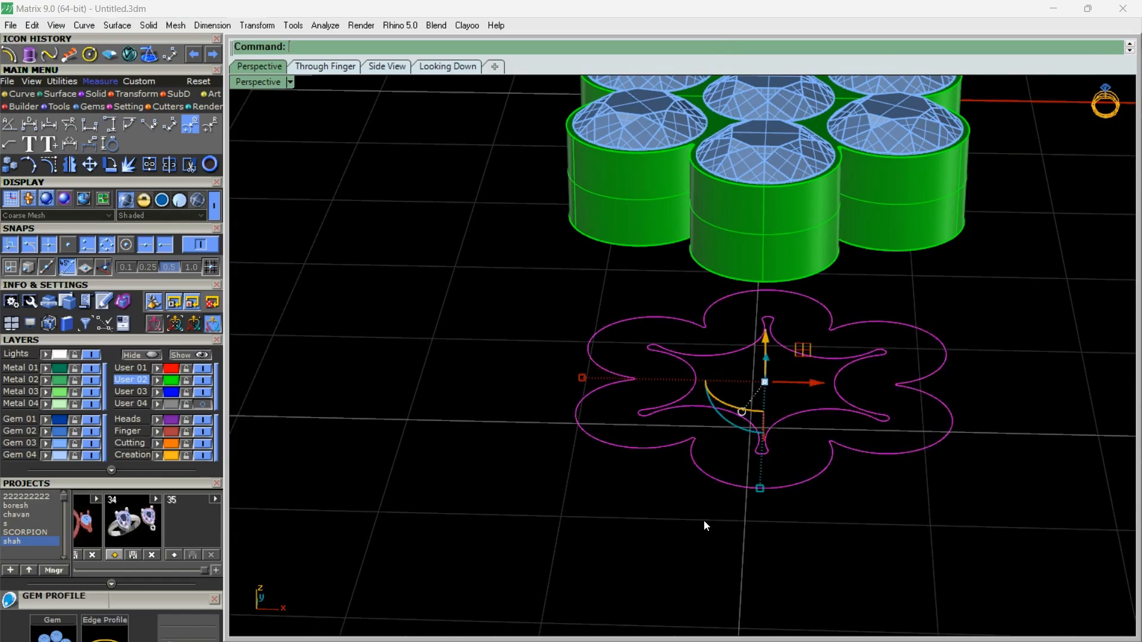
pyautogui.moveTo(680, 443); pyautogui.dragTo(690, 409, button='right')
pyautogui.click(28, 55)
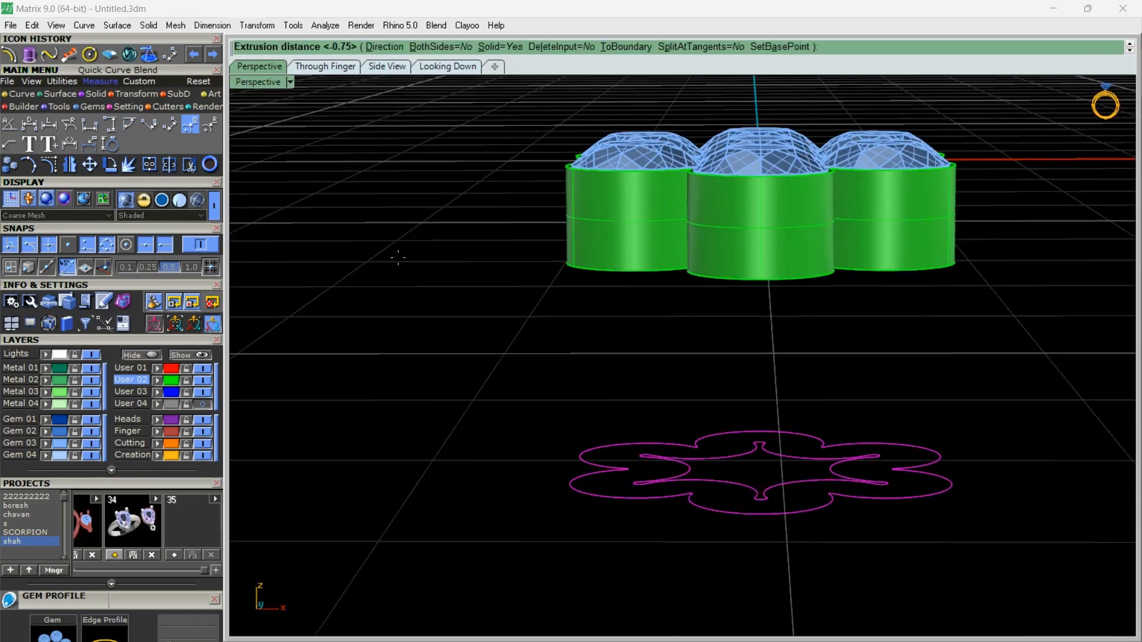
pyautogui.click(527, 281)
pyautogui.moveTo(526, 280); pyautogui.dragTo(629, 389, button='right')
pyautogui.scroll(-4, 753, 392)
pyautogui.scroll(4, 630, 388)
# Select both lower flower outlines again and extrude them together as a solid ring
pyautogui.moveTo(884, 366); pyautogui.dragTo(553, 483)
pyautogui.moveTo(585, 463); pyautogui.dragTo(553, 454, button='right')
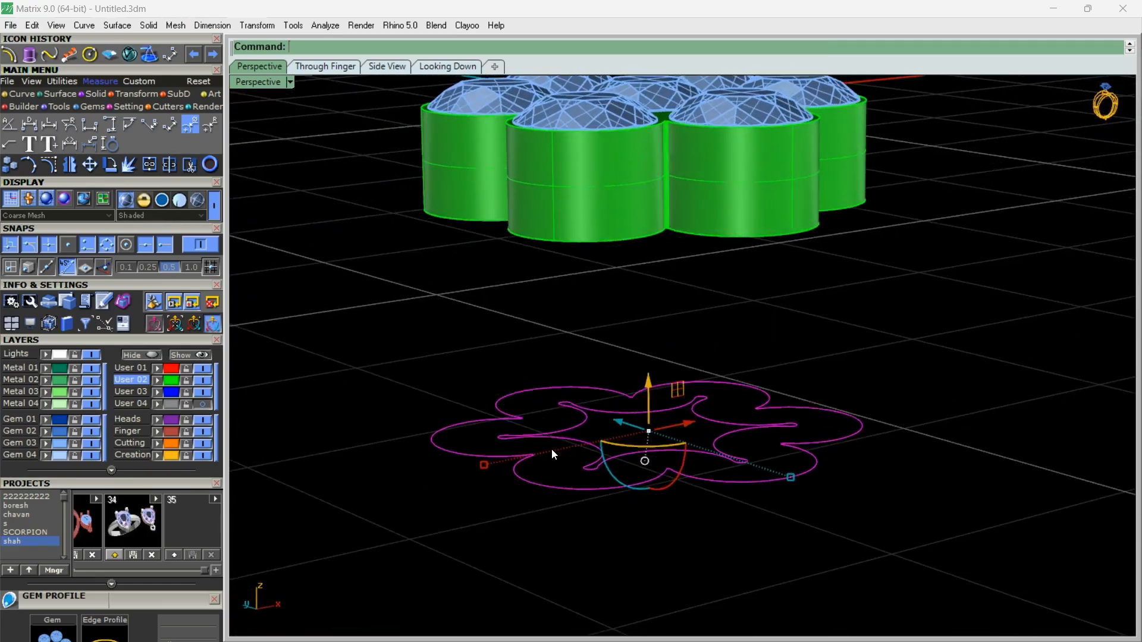
pyautogui.click(29, 55)
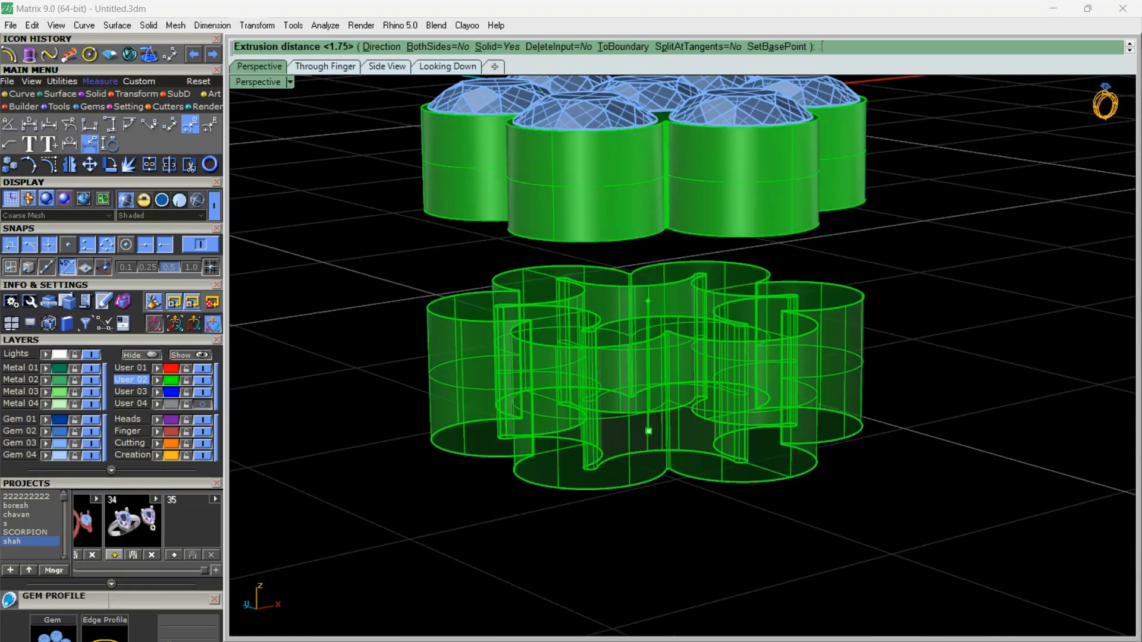
pyautogui.press('Return')
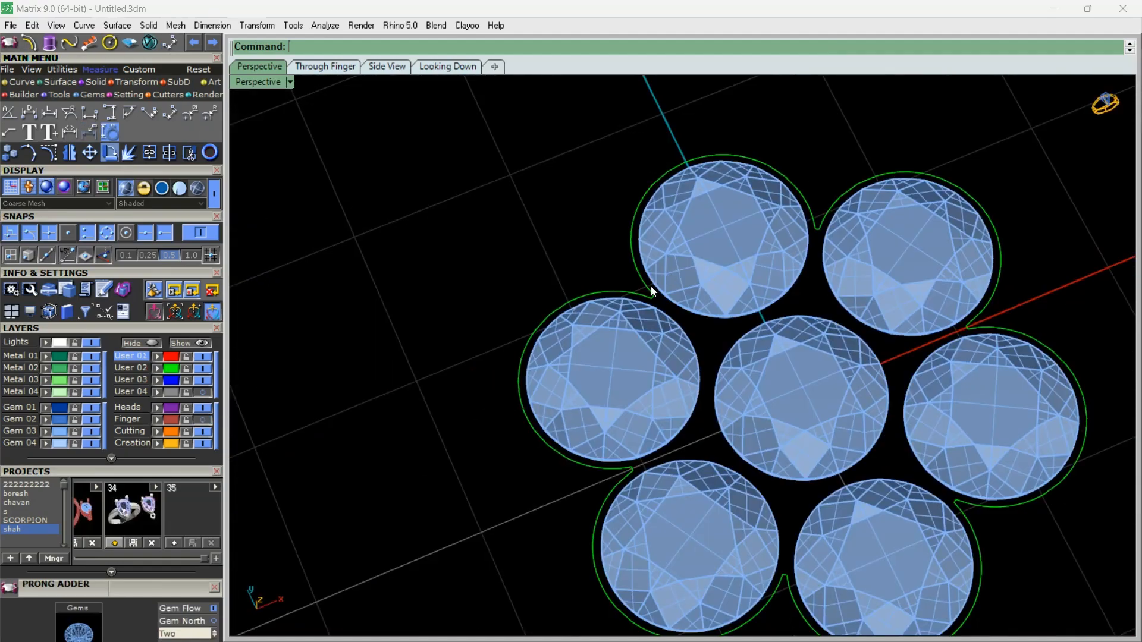
# Select the six outer gems around the center stone and load them into the Prong Adder
pyautogui.click(651, 287)
pyautogui.keyDown('shift'); pyautogui.click(584, 378); pyautogui.keyUp('shift')
pyautogui.keyDown('shift'); pyautogui.click(727, 527); pyautogui.keyUp('shift')
pyautogui.keyDown('shift'); pyautogui.click(826, 529); pyautogui.keyUp('shift')
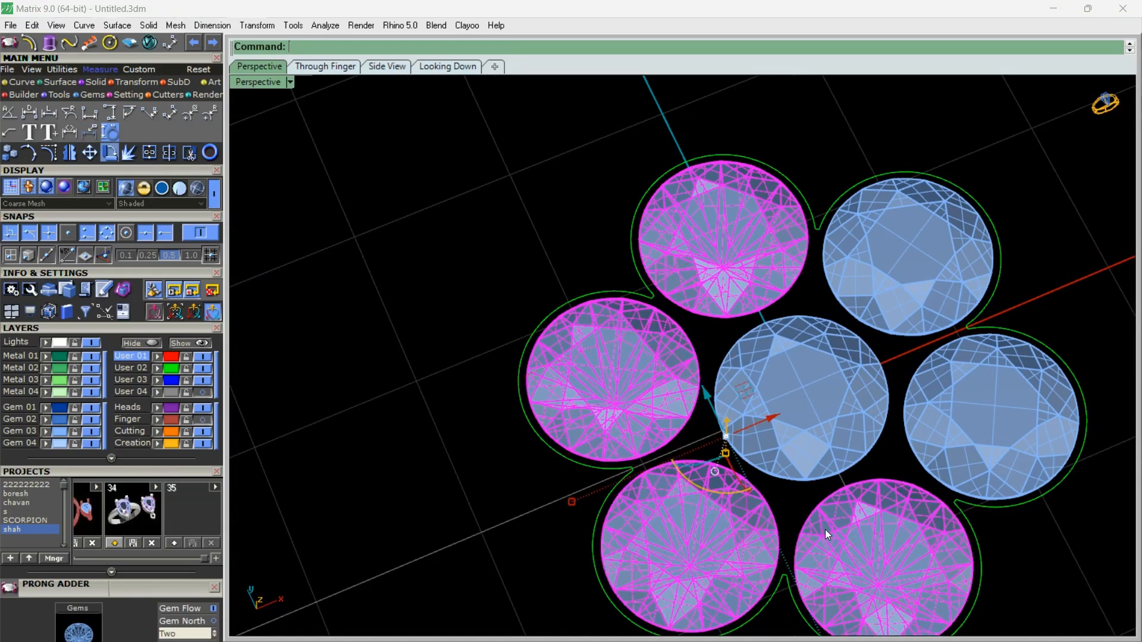
pyautogui.keyDown('shift'); pyautogui.click(940, 405); pyautogui.keyUp('shift')
pyautogui.keyDown('shift'); pyautogui.click(903, 278); pyautogui.keyUp('shift')
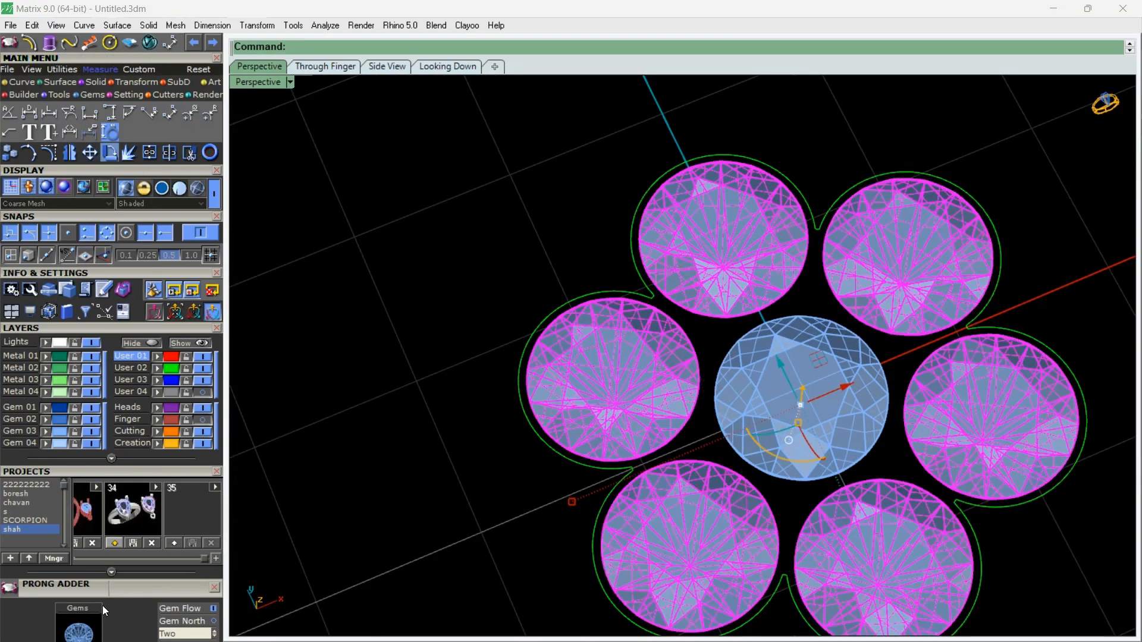
pyautogui.moveTo(111, 583); pyautogui.dragTo(87, 418)
pyautogui.moveTo(116, 482); pyautogui.dragTo(63, 358)
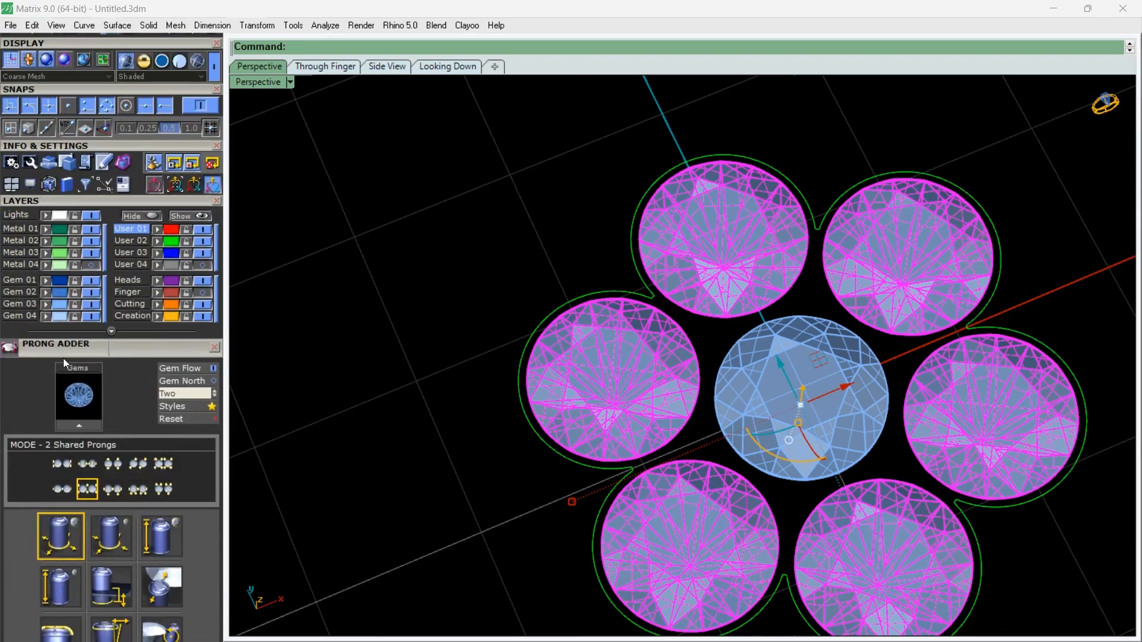
pyautogui.click(80, 426)
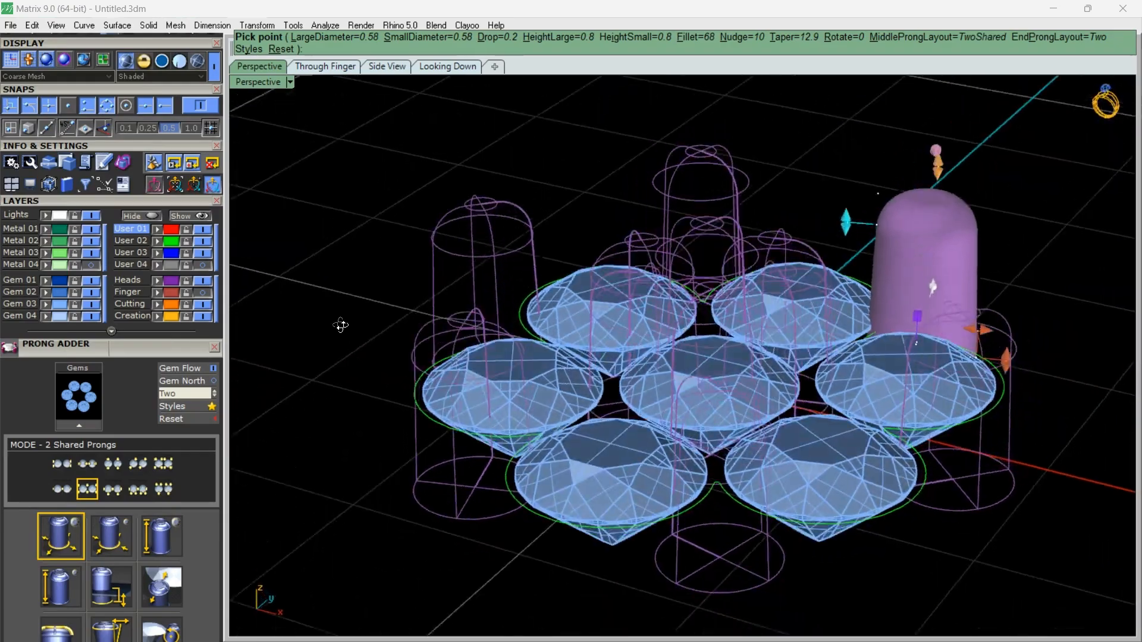
# Set the shared prongs' taper to 0%
pyautogui.scroll(-4, 322, 358)
pyautogui.moveTo(281, 286); pyautogui.dragTo(260, 343, button='right')
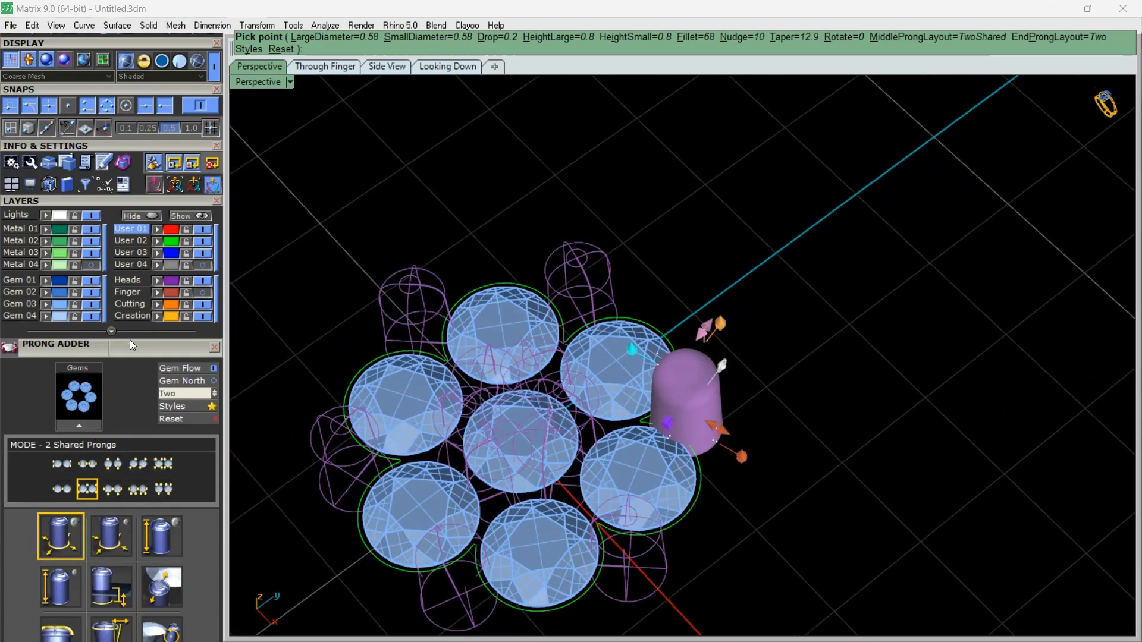
pyautogui.scroll(-3, 130, 343)
pyautogui.click(112, 467)
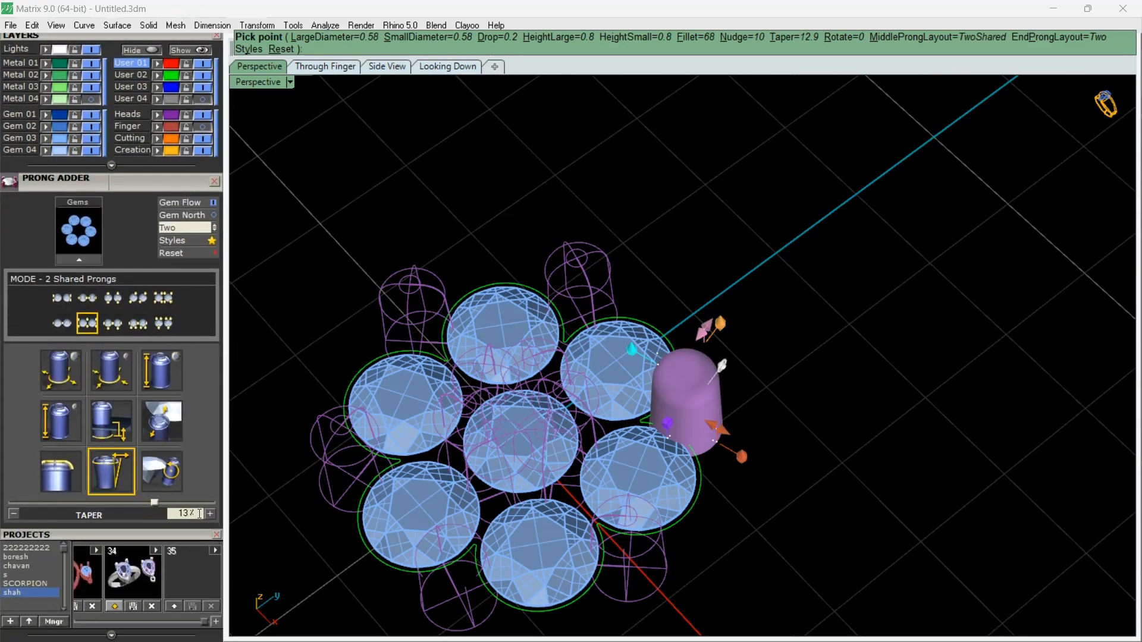
pyautogui.press('Return')
# Set the prong fillet to 100% and lower the large prong height to about 0.65 mm
pyautogui.moveTo(666, 351); pyautogui.dragTo(645, 277, button='right')
pyautogui.scroll(5, 653, 280)
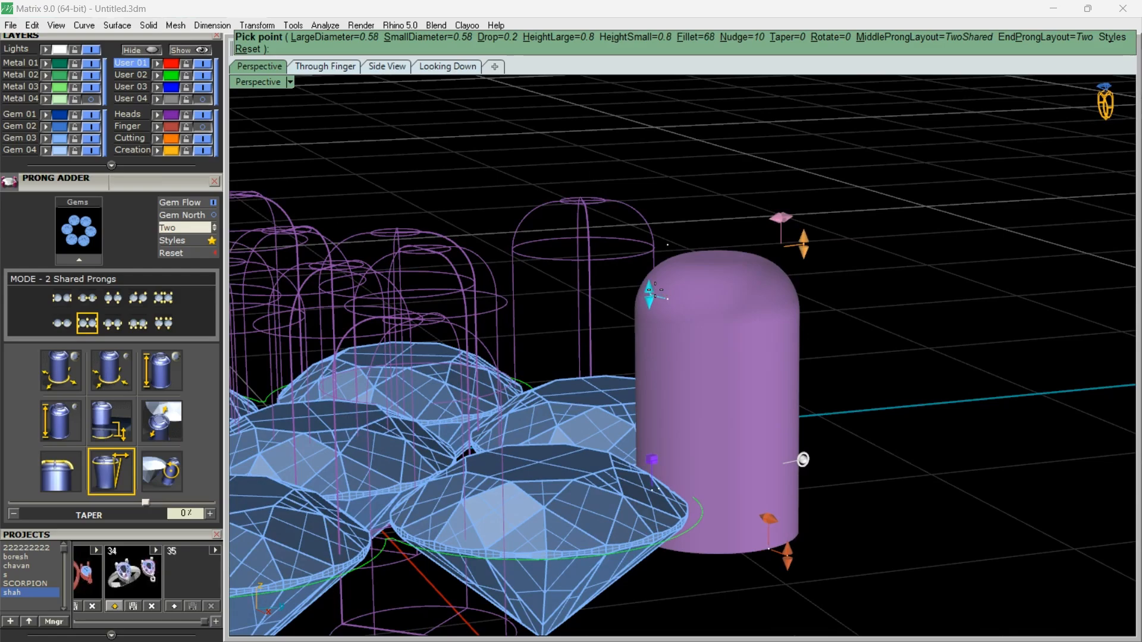
pyautogui.moveTo(647, 292); pyautogui.dragTo(660, 333)
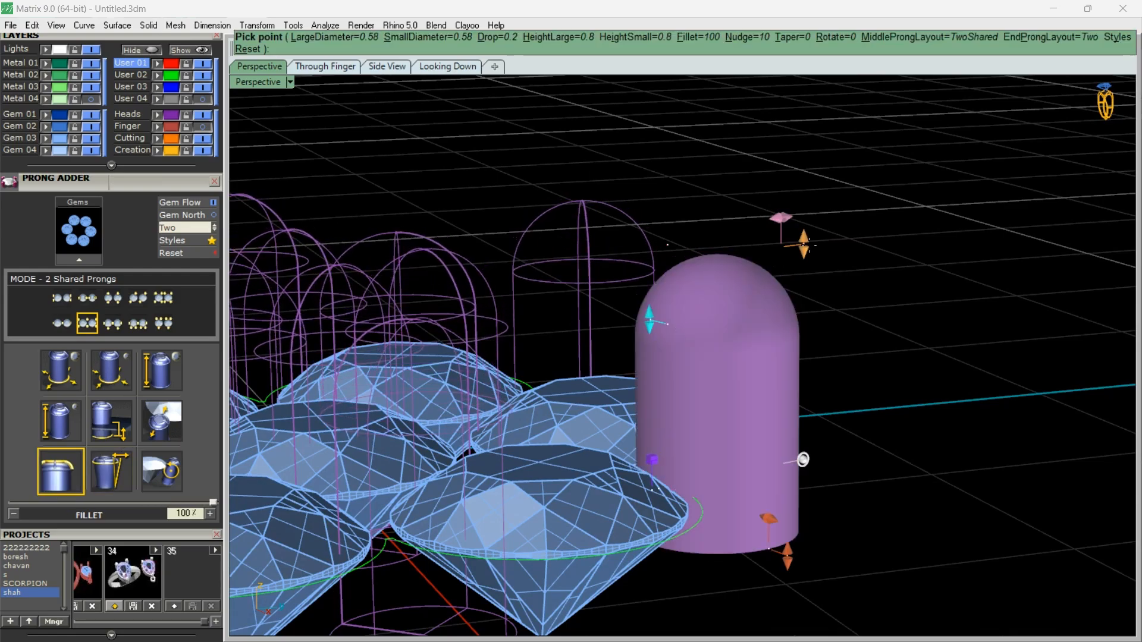
pyautogui.moveTo(803, 244); pyautogui.dragTo(803, 281)
pyautogui.scroll(-2, 769, 502)
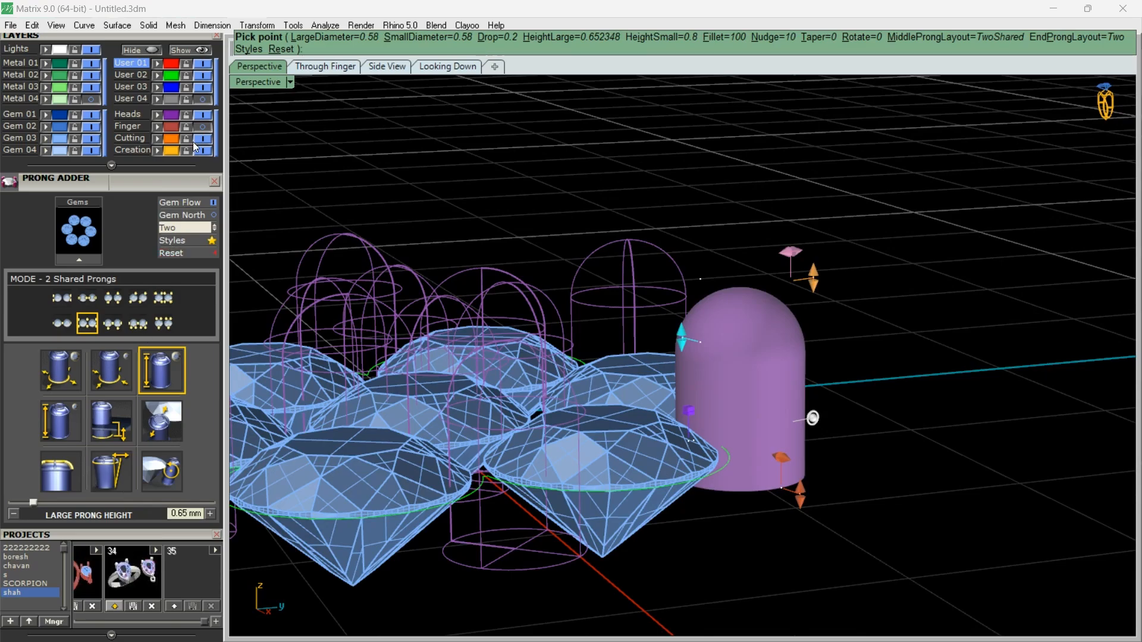
# Show the Finger layer and lengthen the prongs downward along the flower base to a drop of about 0.73 mm
pyautogui.click(203, 127)
pyautogui.moveTo(708, 410); pyautogui.dragTo(612, 301, button='right')
pyautogui.keyDown('shift'); pyautogui.moveTo(616, 485); pyautogui.dragTo(654, 345, button='right'); pyautogui.keyUp('shift')
pyautogui.scroll(2, 654, 344)
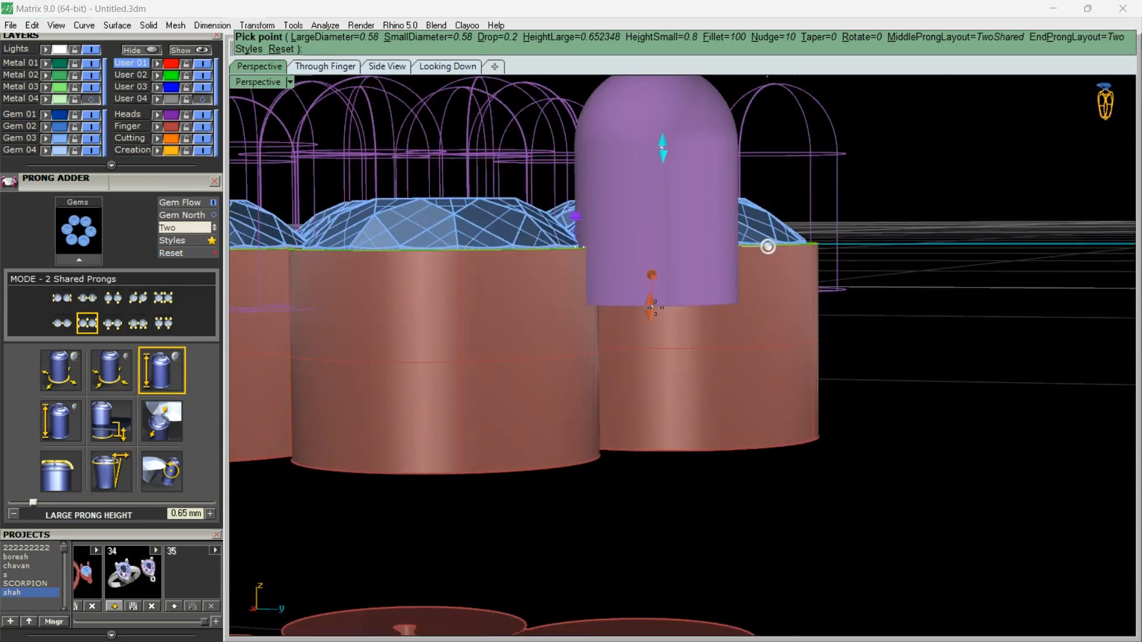
pyautogui.moveTo(655, 308); pyautogui.dragTo(654, 464)
pyautogui.moveTo(658, 468); pyautogui.dragTo(667, 396, button='right')
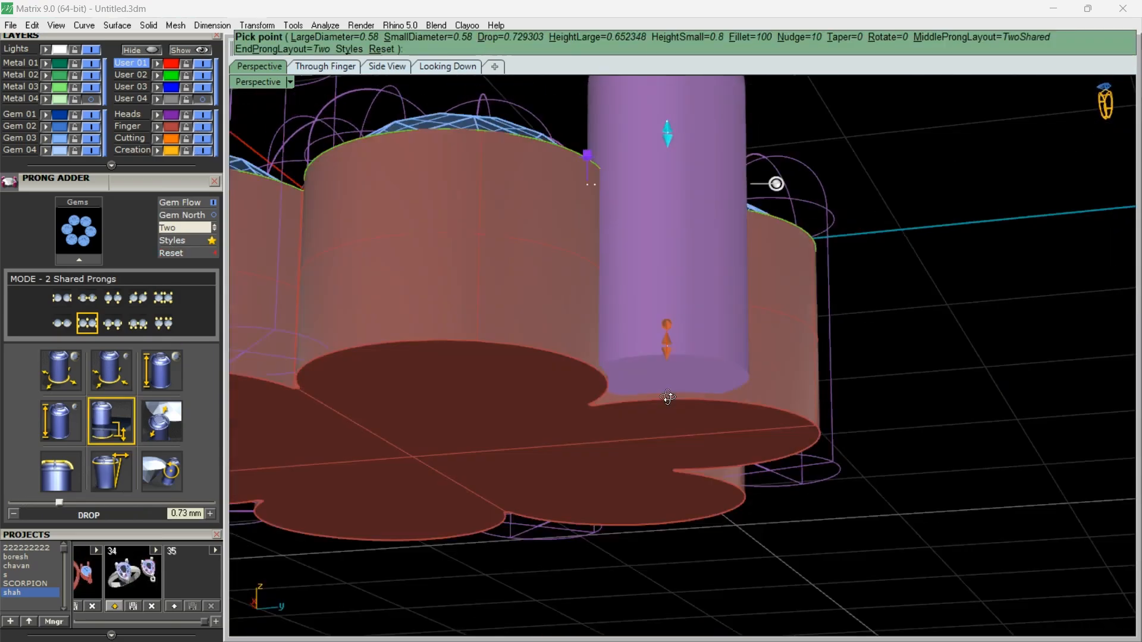
# Fine-tune the prong drop to about 0.75 mm against the underside of the flower base
pyautogui.scroll(2, 668, 398)
pyautogui.moveTo(680, 311)
pyautogui.mouseDown()
pyautogui.moveTo(681, 326)
pyautogui.moveTo(682, 311)
pyautogui.mouseUp()
pyautogui.scroll(-5, 683, 311)
pyautogui.scroll(5, 685, 372)
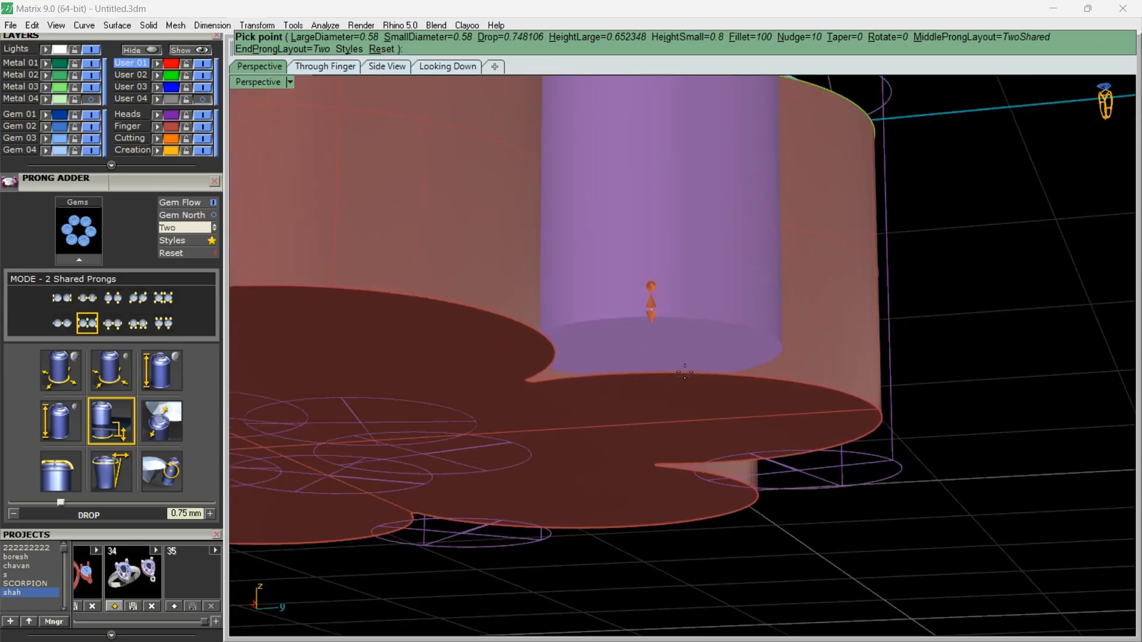
pyautogui.scroll(1, 685, 373)
pyautogui.moveTo(641, 294); pyautogui.dragTo(639, 294)
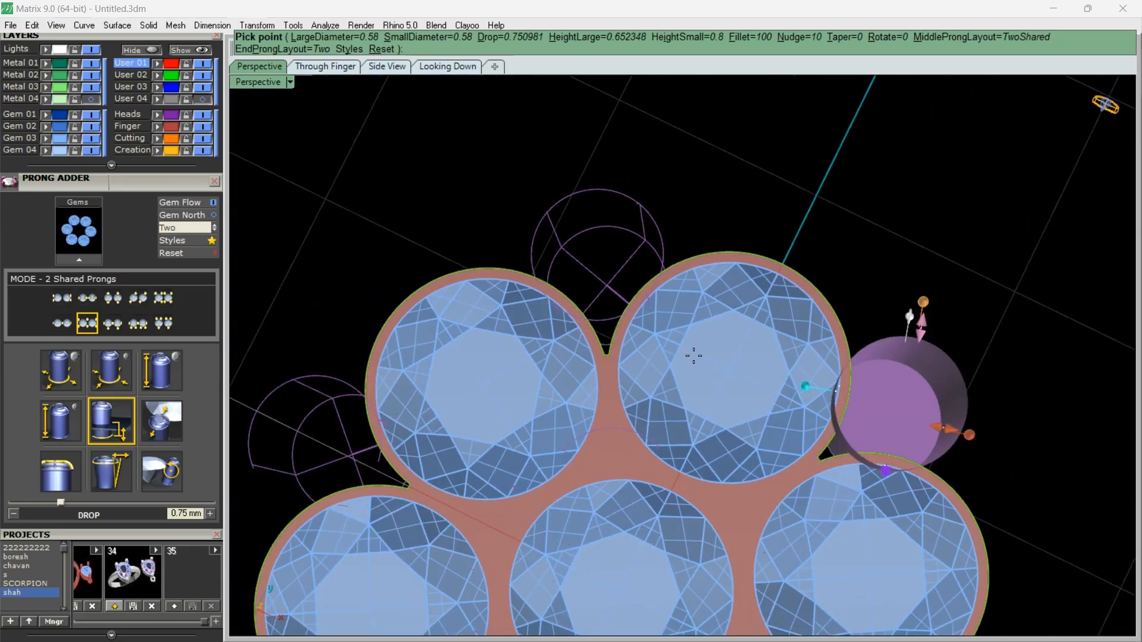
# Set the prong nudge to about 40% and create the shared prongs between the gems
pyautogui.scroll(-2, 693, 356)
pyautogui.moveTo(694, 355); pyautogui.dragTo(744, 362, button='right')
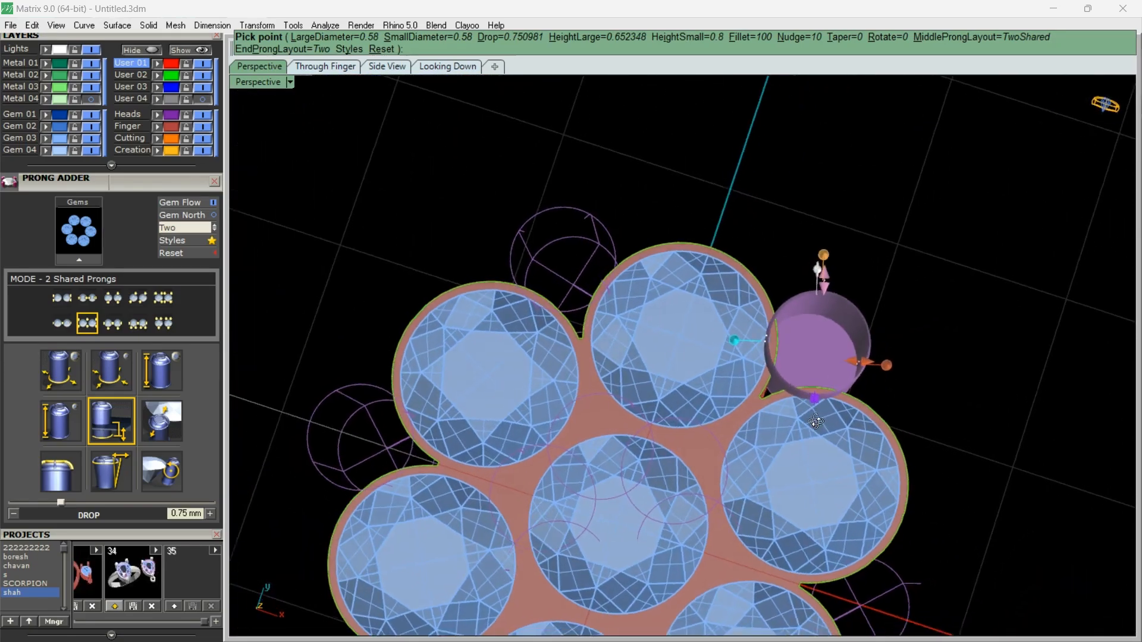
pyautogui.scroll(4, 813, 385)
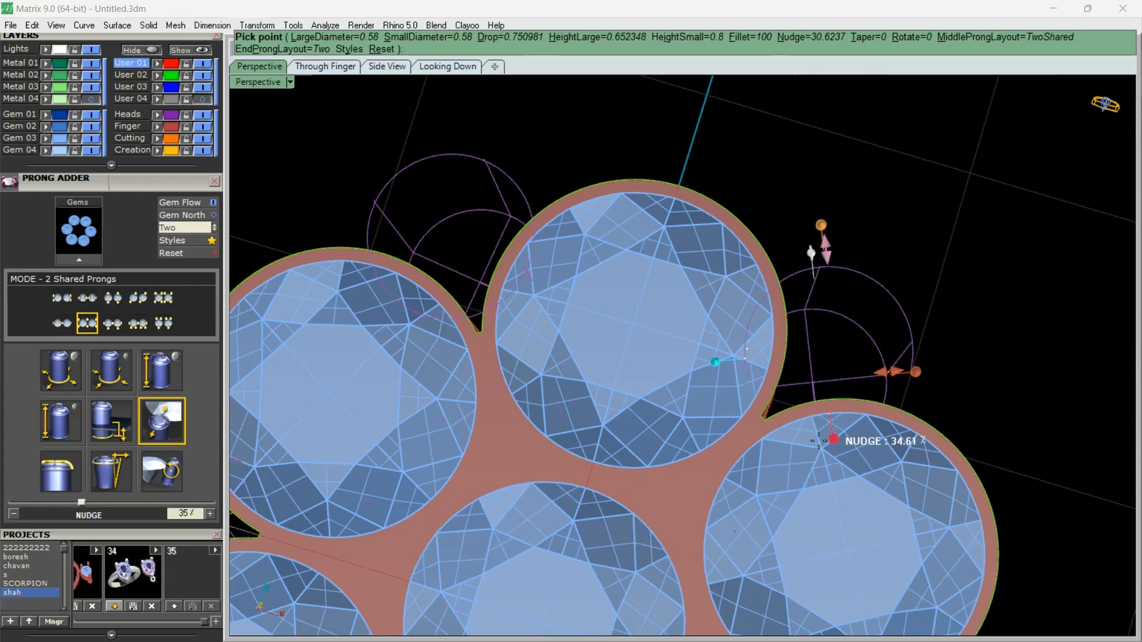
pyautogui.scroll(-7, 797, 425)
pyautogui.moveTo(821, 451); pyautogui.dragTo(630, 380, button='right')
pyautogui.scroll(3, 661, 445)
pyautogui.rightClick(661, 445)
pyautogui.scroll(-6, 643, 452)
pyautogui.scroll(8, 625, 368)
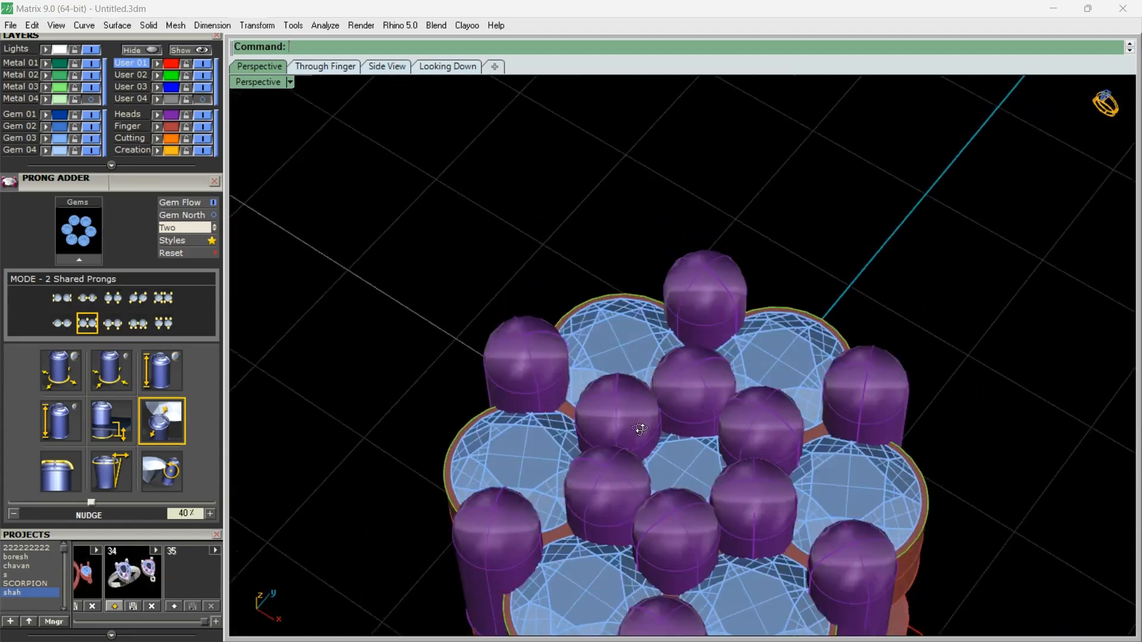
# Examine the spacing of the inner and outer prongs around the center stone from several angles
pyautogui.moveTo(641, 426)
pyautogui.mouseDown(button='right')
pyautogui.moveTo(619, 401)
pyautogui.moveTo(541, 416)
pyautogui.moveTo(553, 357)
pyautogui.moveTo(566, 482)
pyautogui.moveTo(632, 443)
pyautogui.moveTo(729, 530)
pyautogui.moveTo(747, 482)
pyautogui.moveTo(655, 415)
pyautogui.mouseUp(button='right')
pyautogui.scroll(-7, 632, 444)
pyautogui.scroll(5, 632, 444)
pyautogui.scroll(-4, 694, 501)
pyautogui.scroll(-2, 623, 429)
pyautogui.scroll(2, 756, 512)
pyautogui.scroll(2, 642, 417)
pyautogui.scroll(2, 701, 452)
pyautogui.moveTo(726, 464); pyautogui.dragTo(714, 443, button='right')
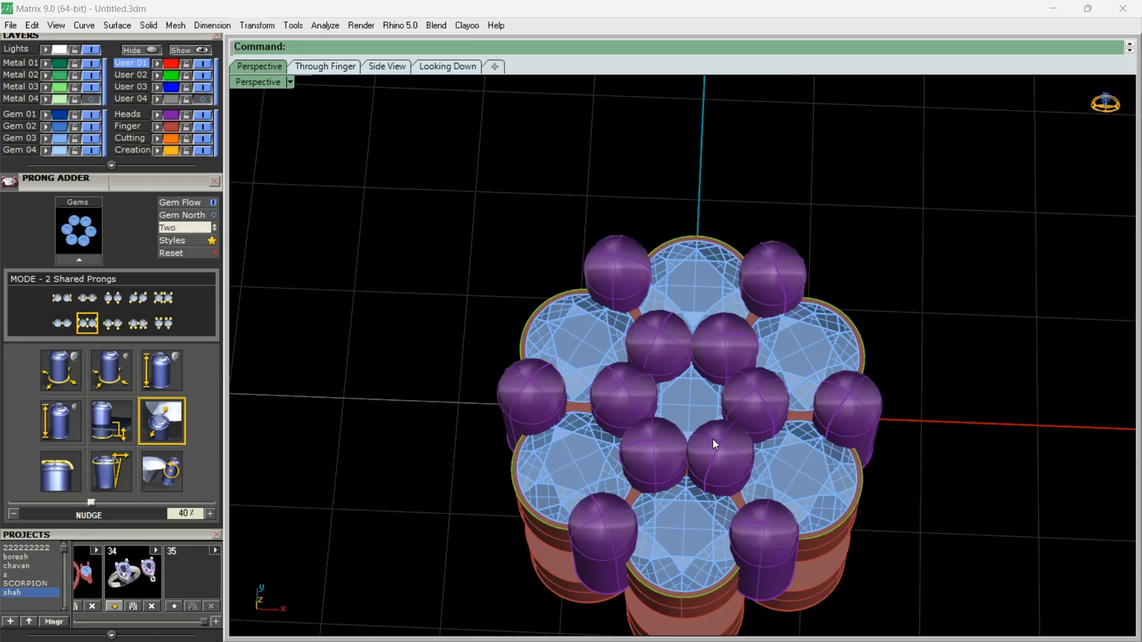
pyautogui.scroll(6, 704, 357)
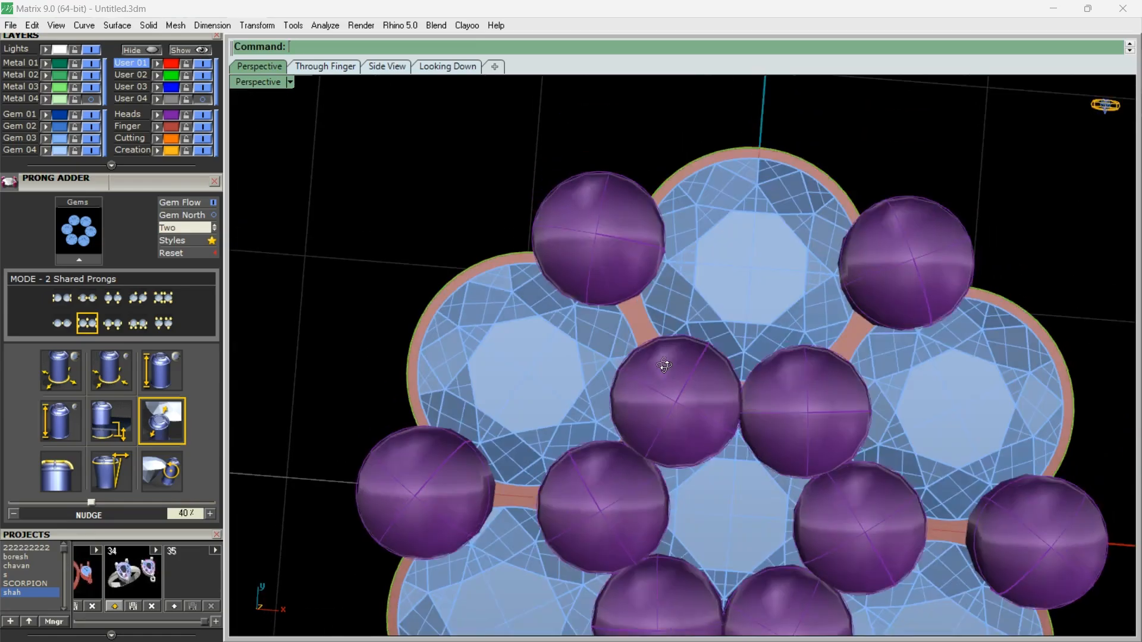
# Ungroup the shared prongs into individual objects
pyautogui.click(674, 426)
pyautogui.scroll(-5, 660, 428)
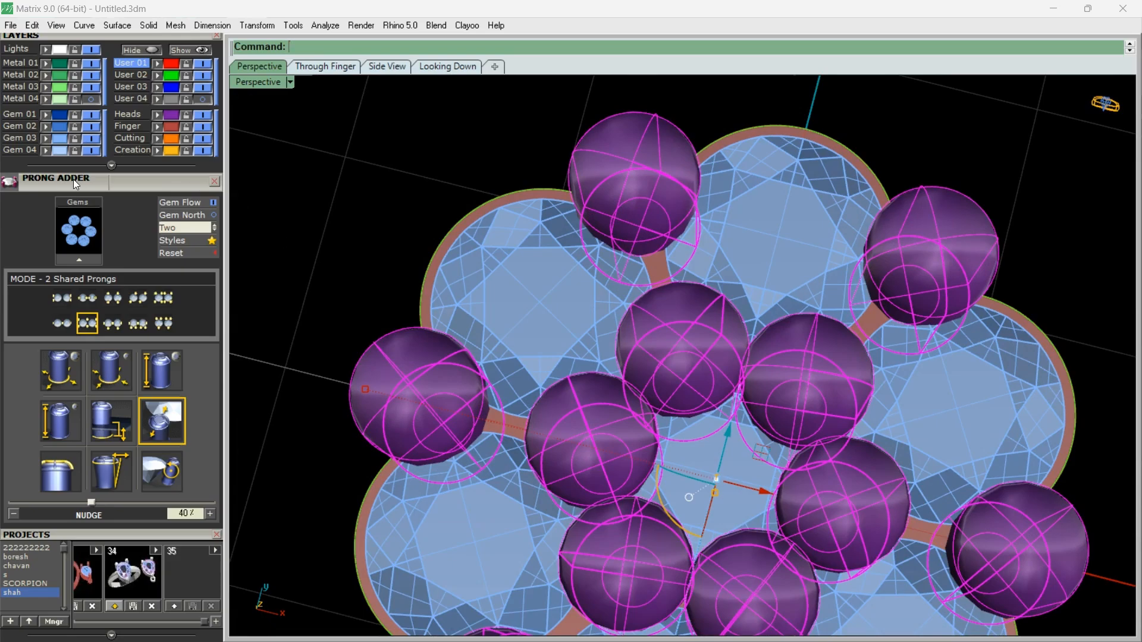
pyautogui.moveTo(74, 180); pyautogui.dragTo(100, 529)
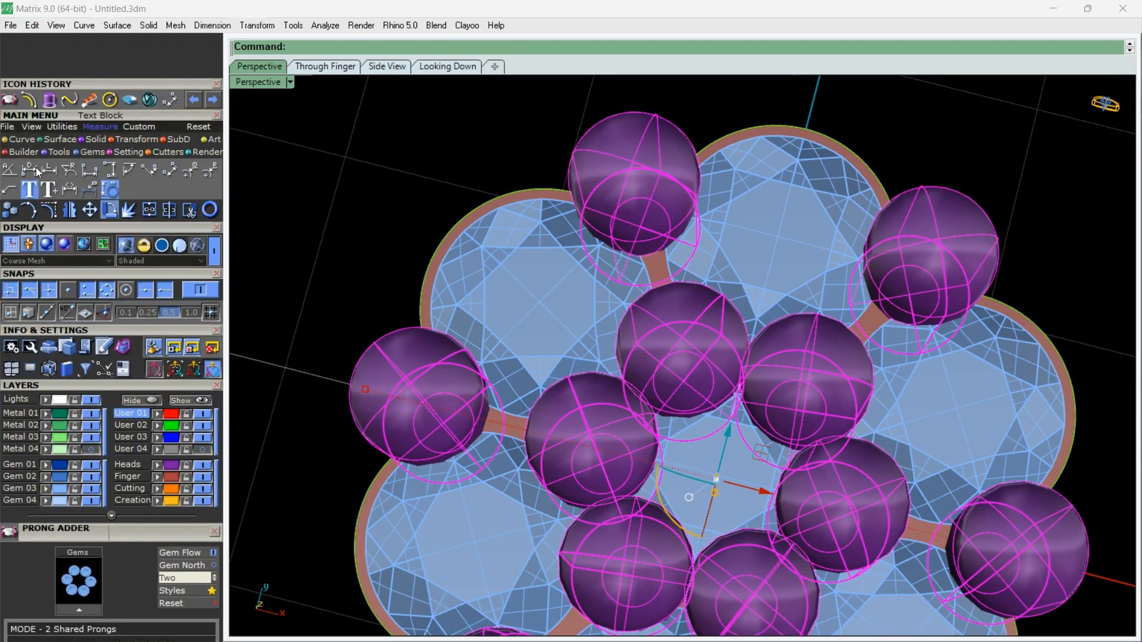
pyautogui.click(31, 189)
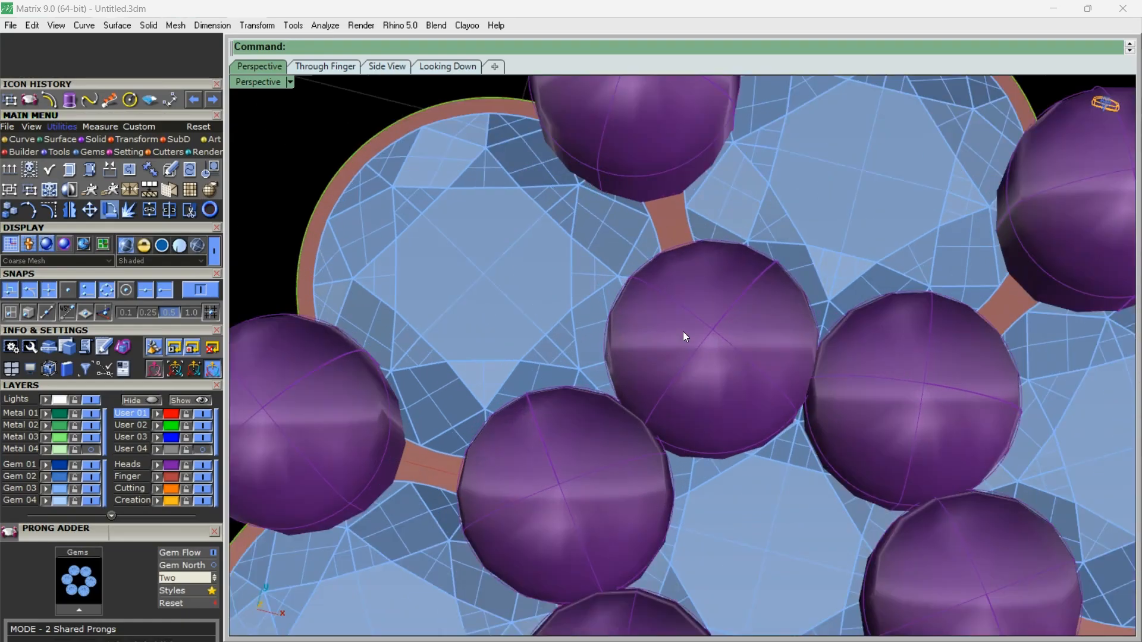
# In the Looking Down view, reorient an inner prong's gumball and shift the prong outward into the gap between three gems
pyautogui.click(448, 66)
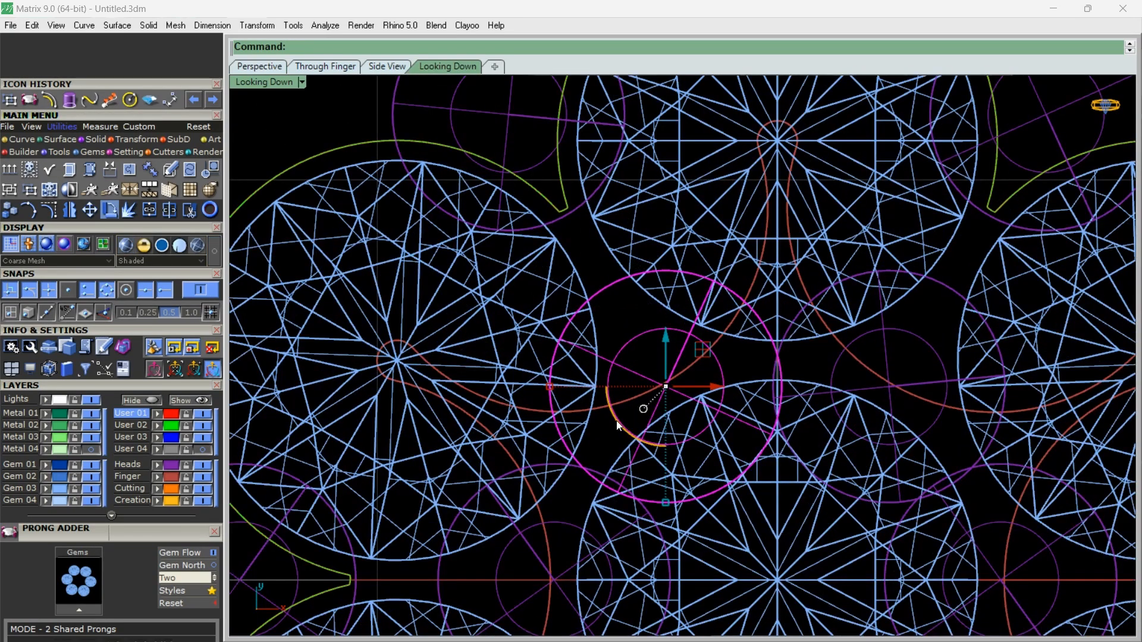
pyautogui.keyDown('ctrl'); pyautogui.moveTo(617, 420); pyautogui.dragTo(648, 442); pyautogui.keyUp('ctrl')
pyautogui.moveTo(641, 343); pyautogui.dragTo(624, 311)
pyautogui.scroll(-5, 626, 338)
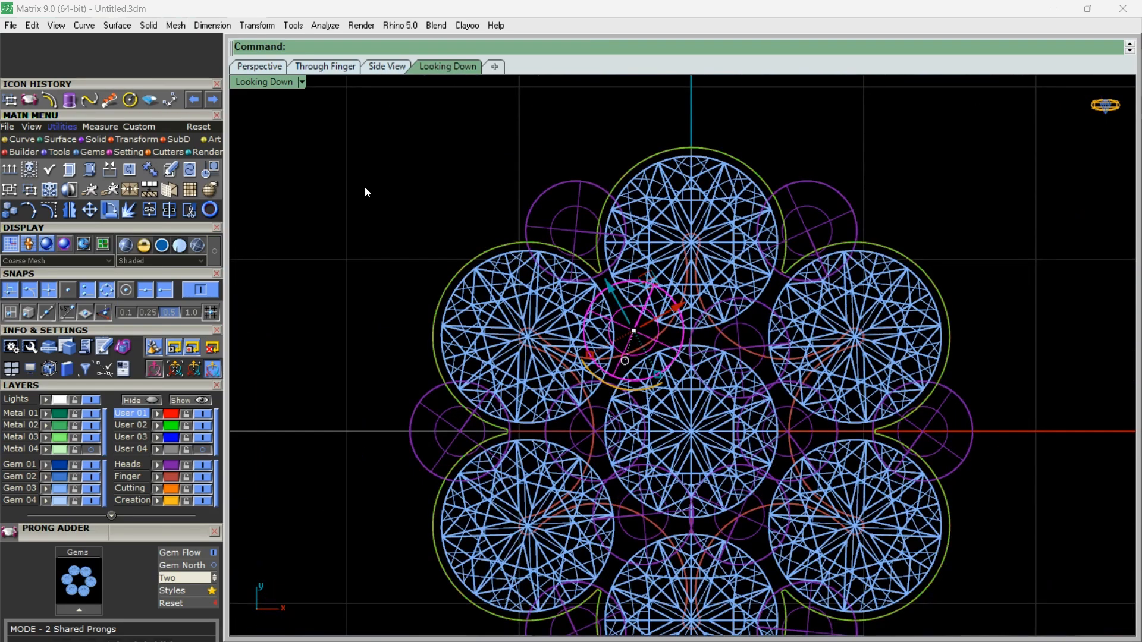
pyautogui.click(259, 66)
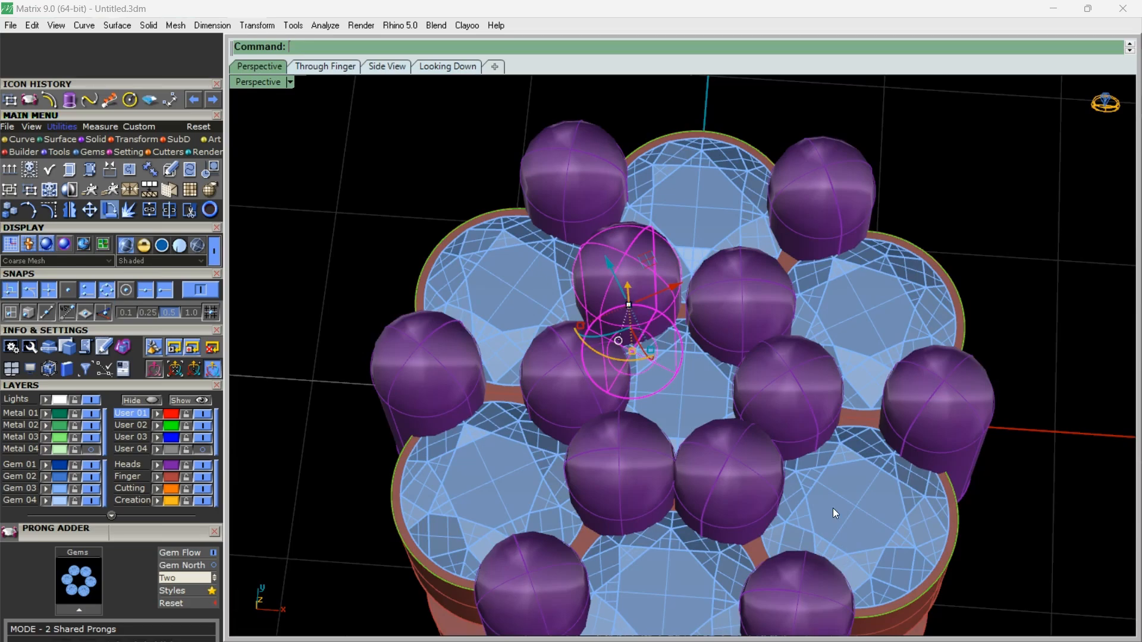
pyautogui.moveTo(832, 508); pyautogui.dragTo(738, 391, button='right')
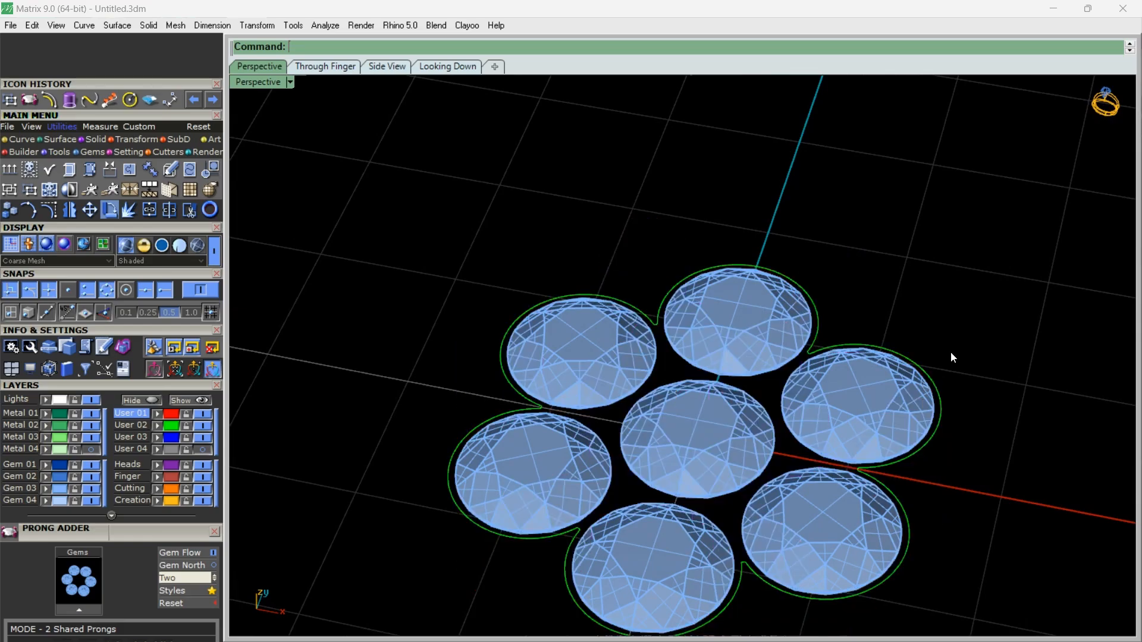
# Reselect the six outer gems around the center stone and load them into the Prong Adder again
pyautogui.moveTo(951, 352); pyautogui.dragTo(833, 413, button='right')
pyautogui.scroll(-4, 684, 423)
pyautogui.keyDown('shift'); pyautogui.click(740, 387); pyautogui.keyUp('shift')
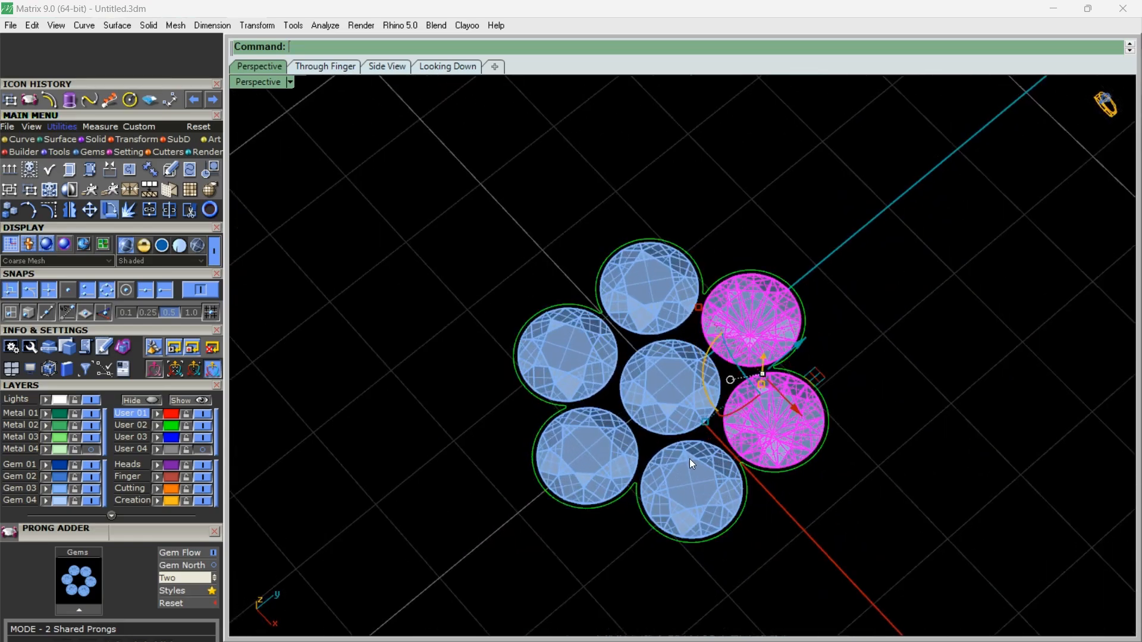
pyautogui.keyDown('shift'); pyautogui.click(690, 458); pyautogui.keyUp('shift')
pyautogui.keyDown('shift'); pyautogui.click(595, 443); pyautogui.keyUp('shift')
pyautogui.keyDown('shift'); pyautogui.click(577, 359); pyautogui.keyUp('shift')
pyautogui.keyDown('shift'); pyautogui.click(658, 292); pyautogui.keyUp('shift')
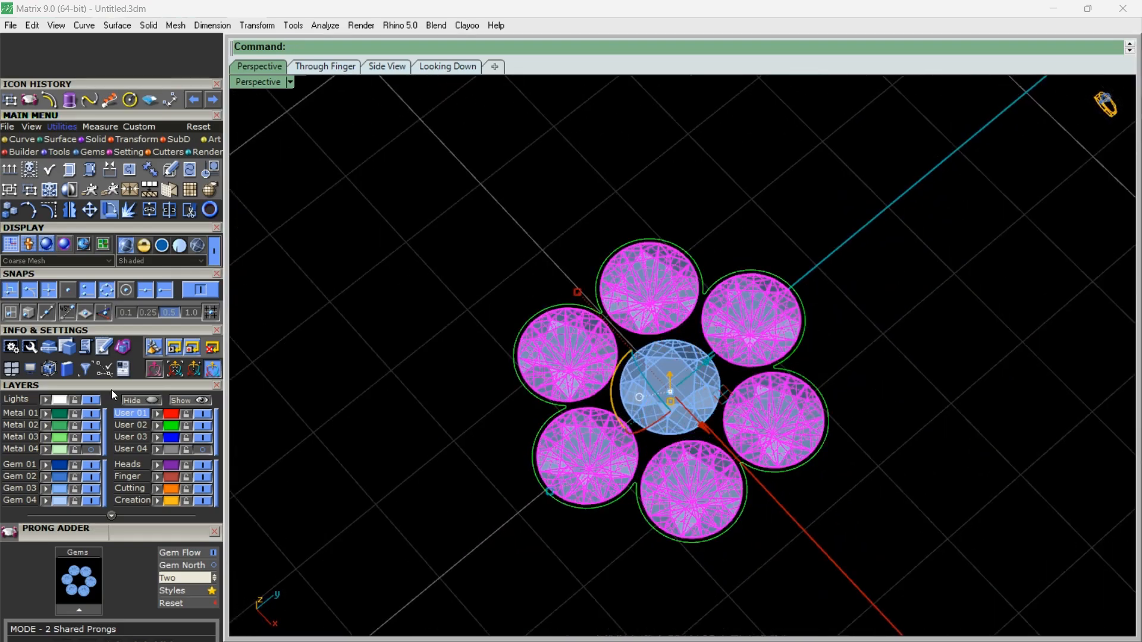
pyautogui.moveTo(123, 528); pyautogui.dragTo(58, 284)
pyautogui.click(78, 363)
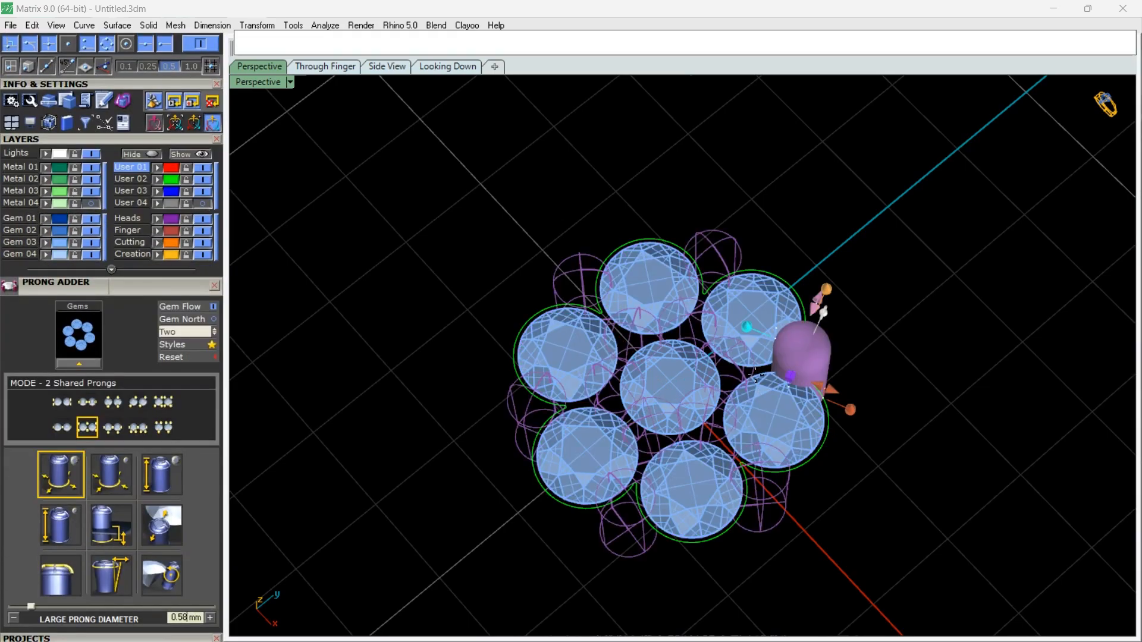
# Reduce the large prong diameter to 0.5 mm and create the shared prongs
pyautogui.scroll(4, 809, 434)
pyautogui.moveTo(832, 461); pyautogui.dragTo(793, 445, button='right')
pyautogui.scroll(3, 793, 444)
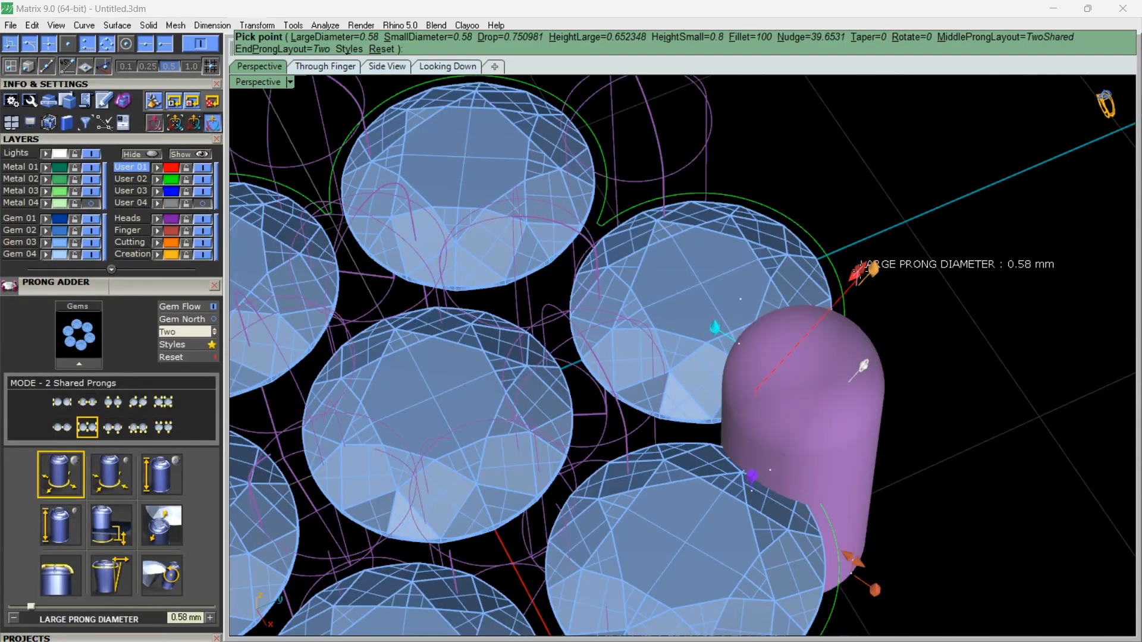
pyautogui.moveTo(858, 275)
pyautogui.mouseDown()
pyautogui.moveTo(847, 273)
pyautogui.moveTo(847, 290)
pyautogui.mouseUp()
pyautogui.scroll(-2, 823, 369)
pyautogui.moveTo(818, 392); pyautogui.dragTo(605, 395, button='right')
pyautogui.rightClick(634, 285)
pyautogui.scroll(-3, 635, 286)
pyautogui.scroll(4, 640, 461)
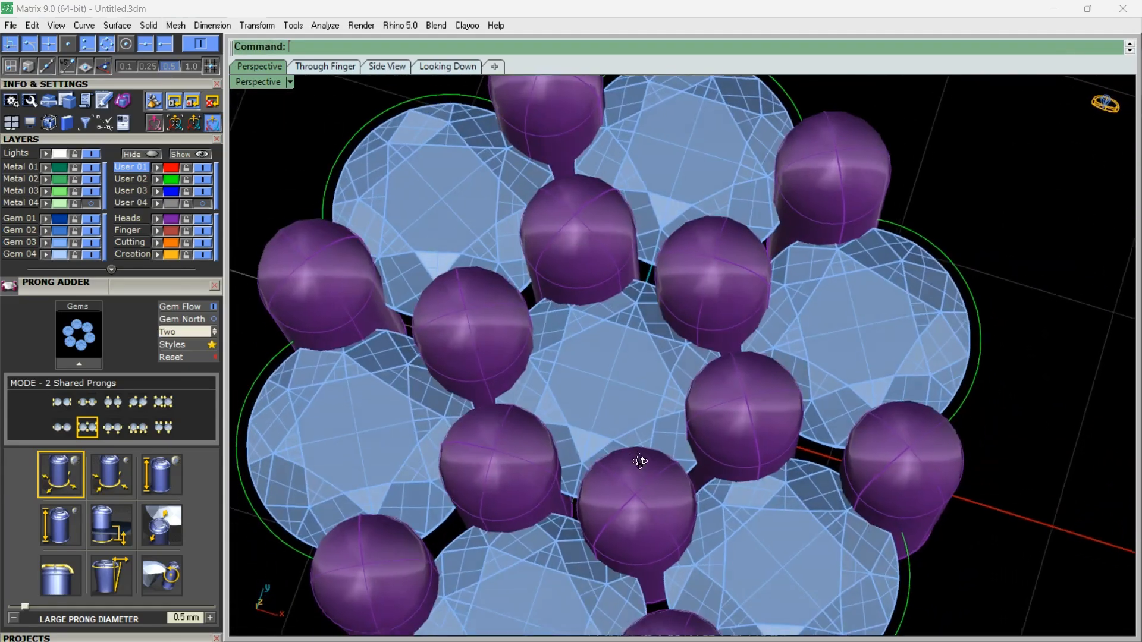
# Examine the thinner prongs around the gems from the side and from above
pyautogui.scroll(-4, 640, 462)
pyautogui.click(615, 462)
pyautogui.moveTo(615, 462); pyautogui.dragTo(608, 404, button='right')
pyautogui.moveTo(612, 427); pyautogui.dragTo(613, 369)
pyautogui.click(655, 256)
pyautogui.moveTo(655, 257); pyautogui.dragTo(648, 414, button='right')
pyautogui.scroll(-2, 674, 383)
pyautogui.scroll(-5, 644, 398)
pyautogui.scroll(6, 629, 345)
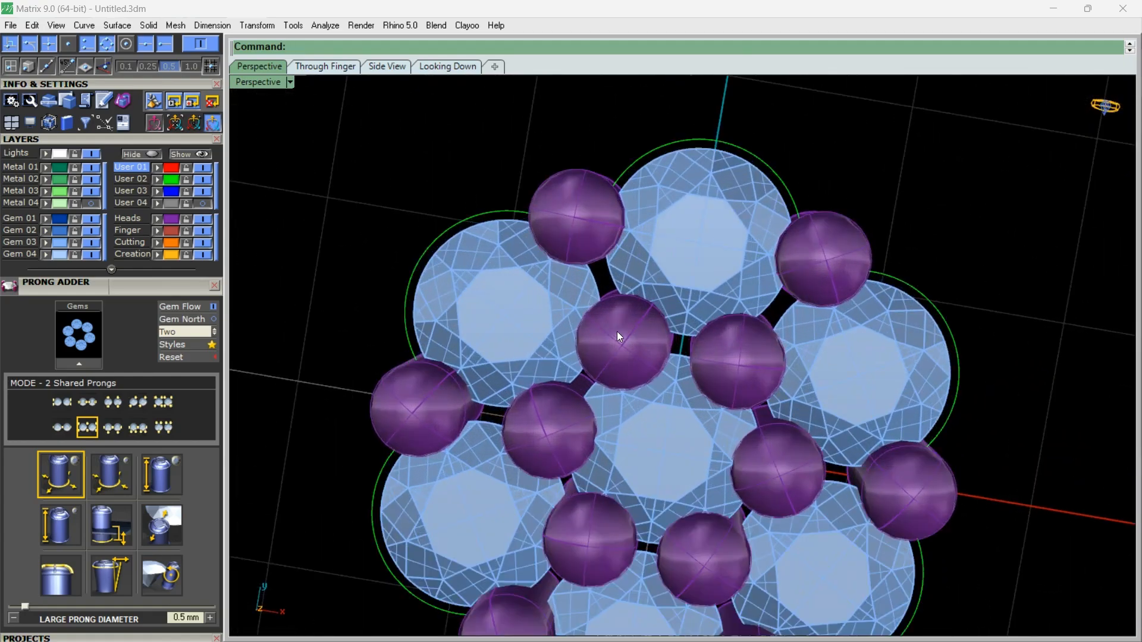
# Ungroup the 0.5 mm prongs into individual objects and clear the selection
pyautogui.click(617, 333)
pyautogui.moveTo(70, 83); pyautogui.dragTo(93, 360)
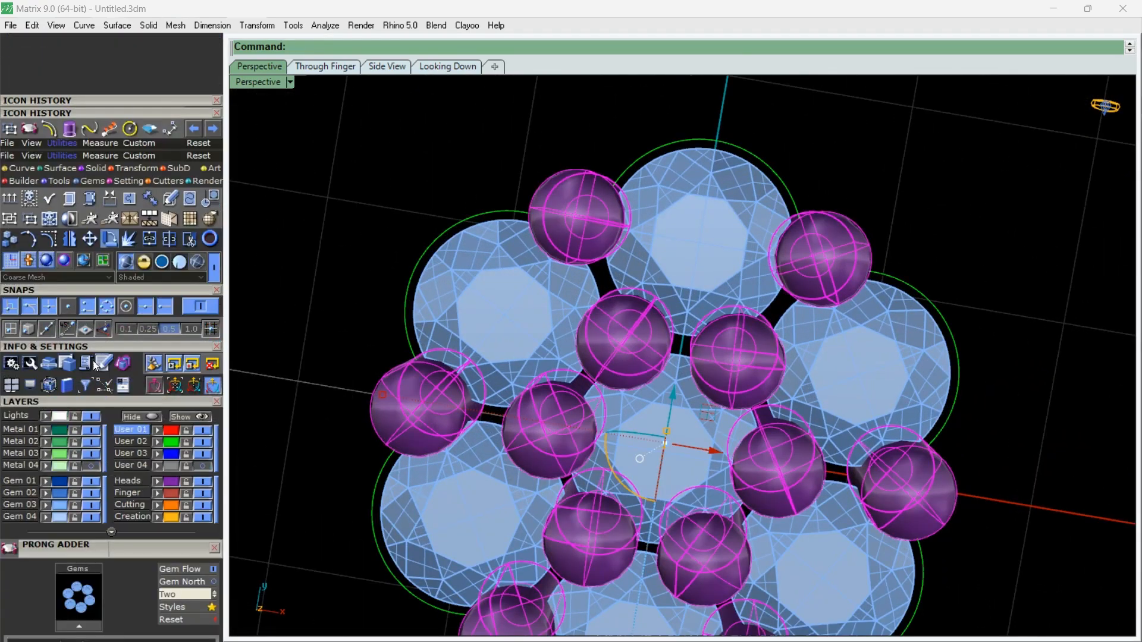
pyautogui.click(31, 223)
pyautogui.click(271, 181)
pyautogui.scroll(5, 625, 345)
# Reorient the upper-left inner prong's gumball and move the prong outward in the Looking Down view, into the gap between three gems
pyautogui.click(619, 331)
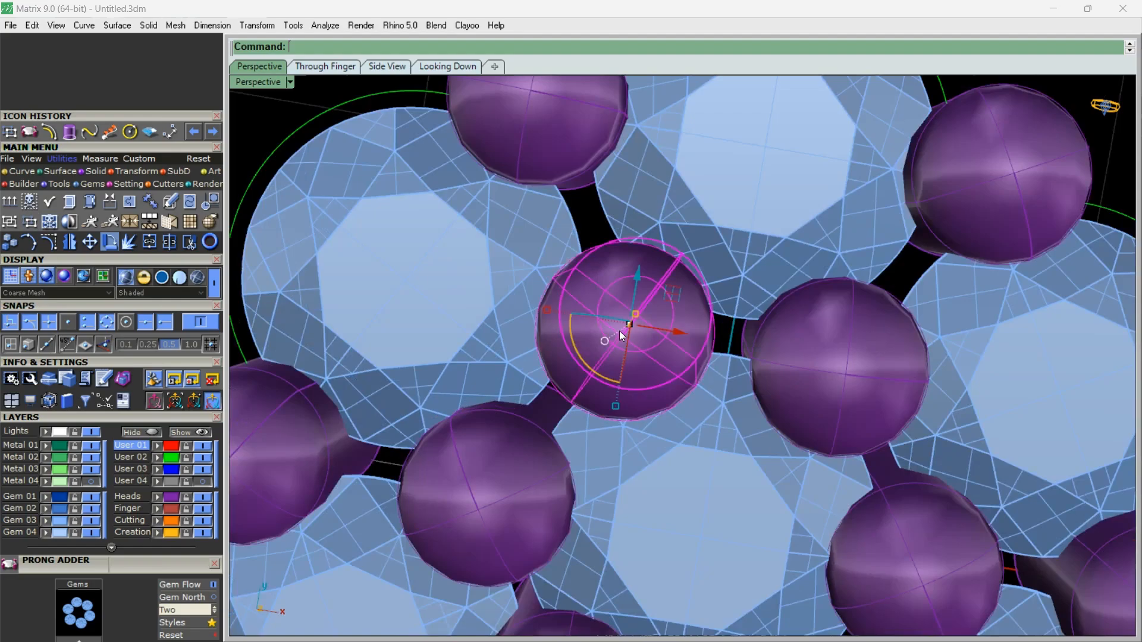
pyautogui.keyDown('ctrl'); pyautogui.moveTo(597, 403); pyautogui.dragTo(631, 403); pyautogui.keyUp('ctrl')
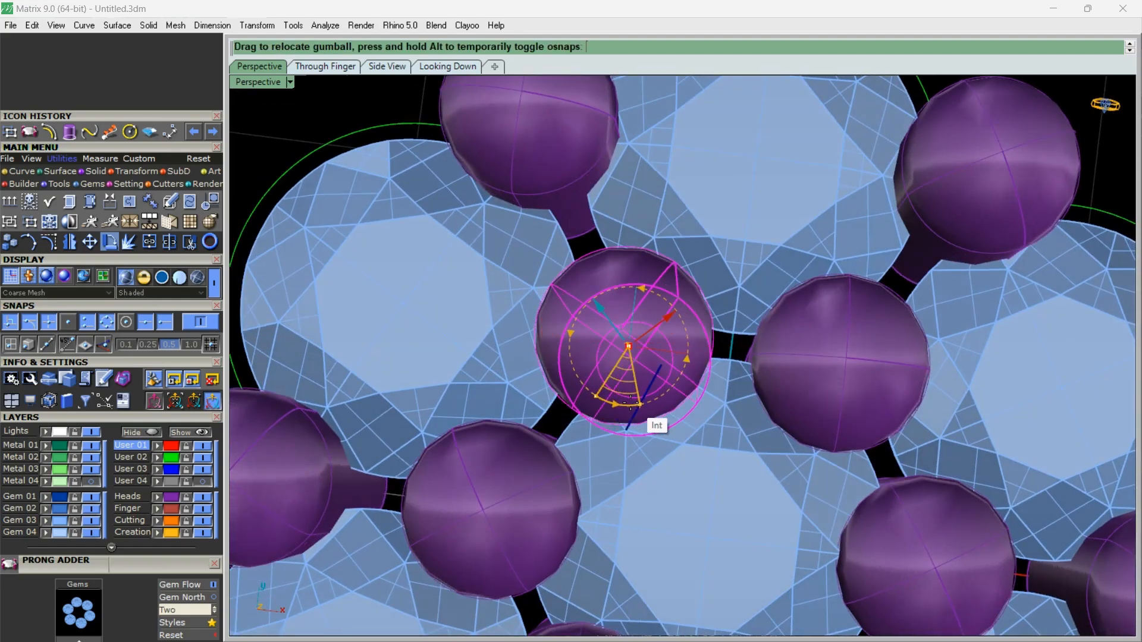
pyautogui.click(440, 67)
pyautogui.scroll(5, 619, 317)
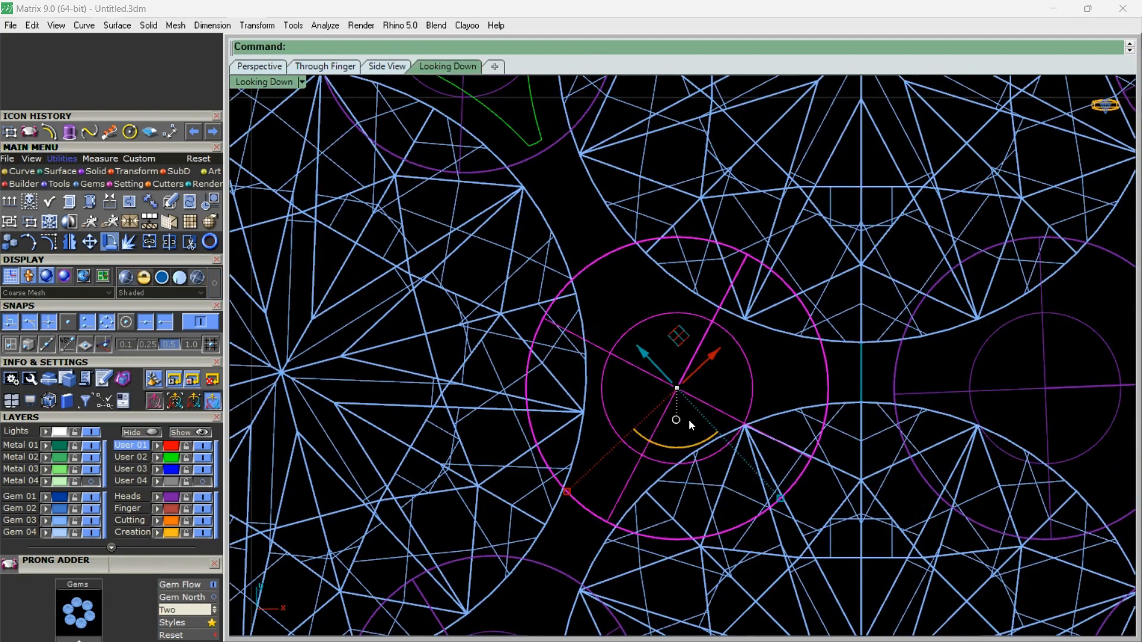
pyautogui.keyDown('ctrl'); pyautogui.moveTo(683, 441); pyautogui.dragTo(680, 442); pyautogui.keyUp('ctrl')
pyautogui.moveTo(660, 357); pyautogui.dragTo(642, 337)
pyautogui.scroll(-5, 641, 364)
# Delete the other five inner prongs around the center stone and select the repositioned one in the Perspective view
pyautogui.click(774, 382)
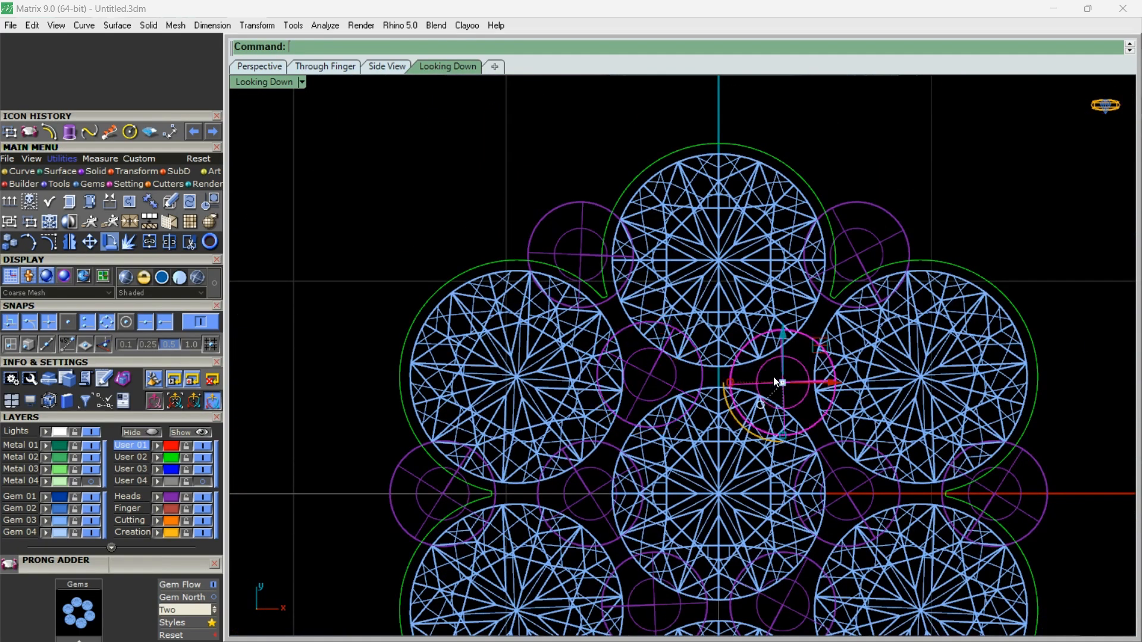
pyautogui.scroll(1, 771, 546)
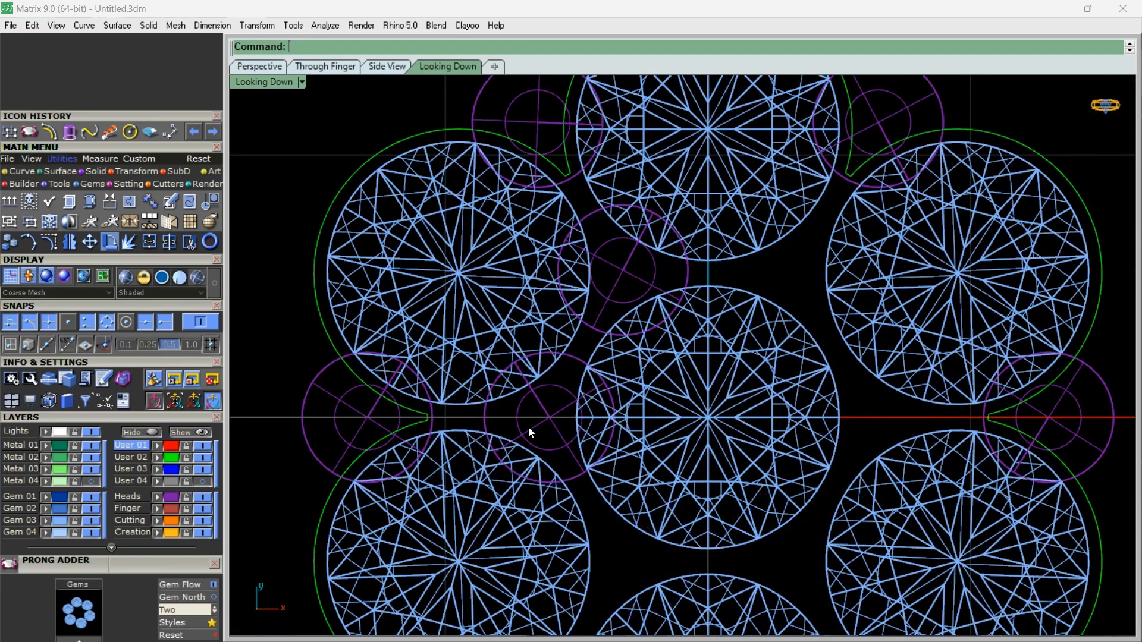
pyautogui.click(609, 276)
pyautogui.scroll(-3, 601, 279)
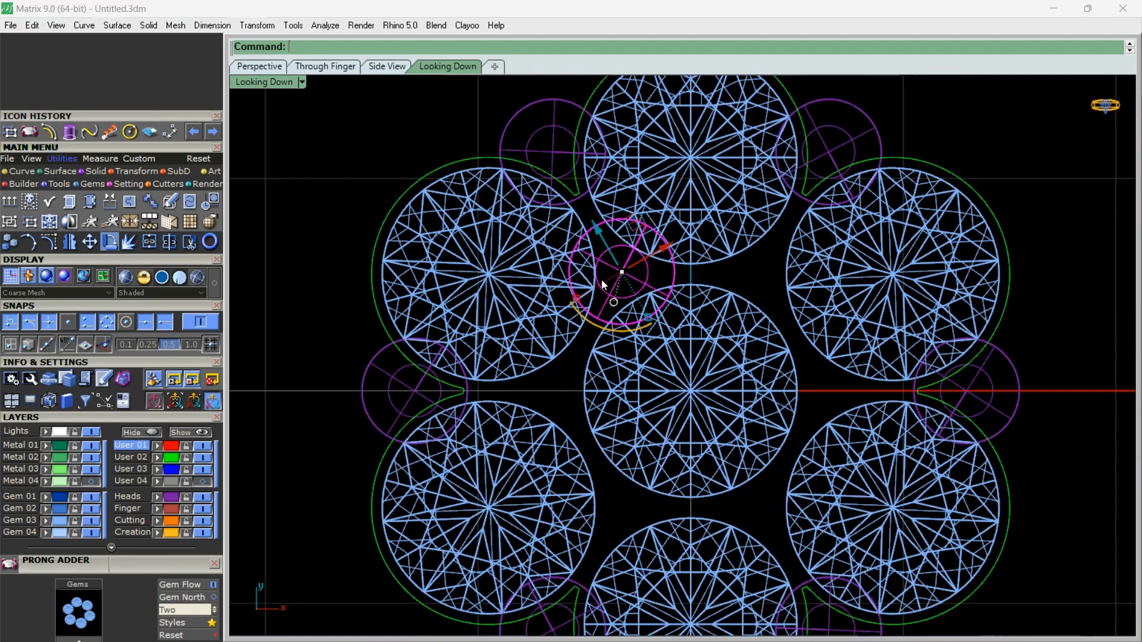
pyautogui.click(271, 68)
pyautogui.moveTo(579, 297); pyautogui.dragTo(602, 244, button='right')
pyautogui.scroll(-4, 601, 244)
pyautogui.scroll(3, 681, 393)
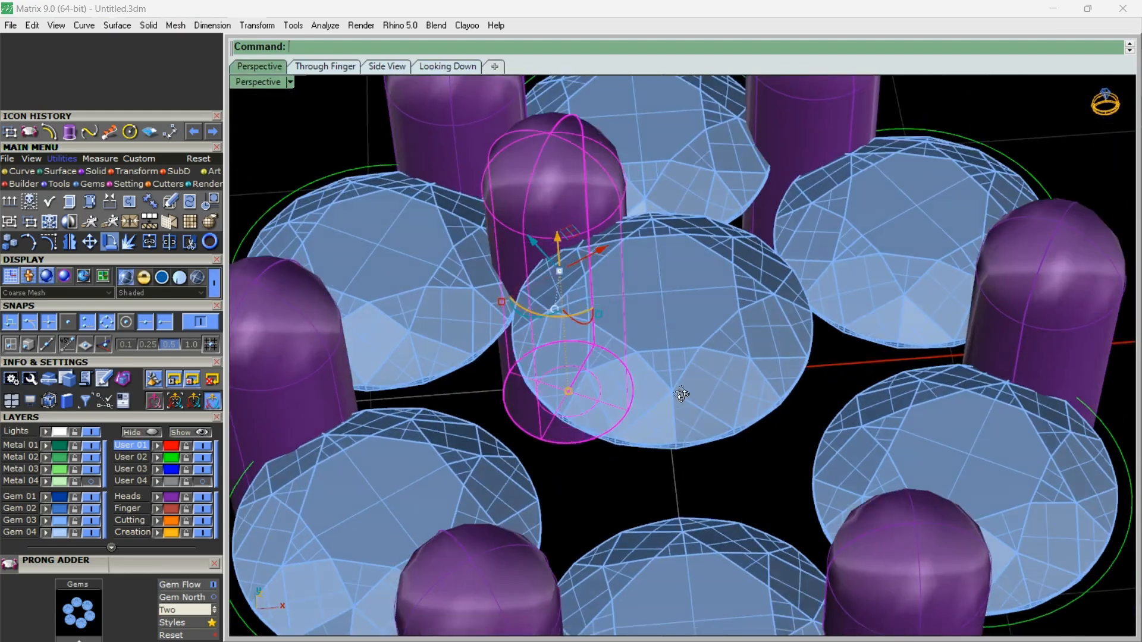
# Show the User 04 layer and array the repositioned inner prong along the construction circle for six prongs around the center gem
pyautogui.moveTo(681, 394); pyautogui.dragTo(672, 340, button='right')
pyautogui.click(672, 340)
pyautogui.moveTo(662, 303); pyautogui.dragTo(662, 327)
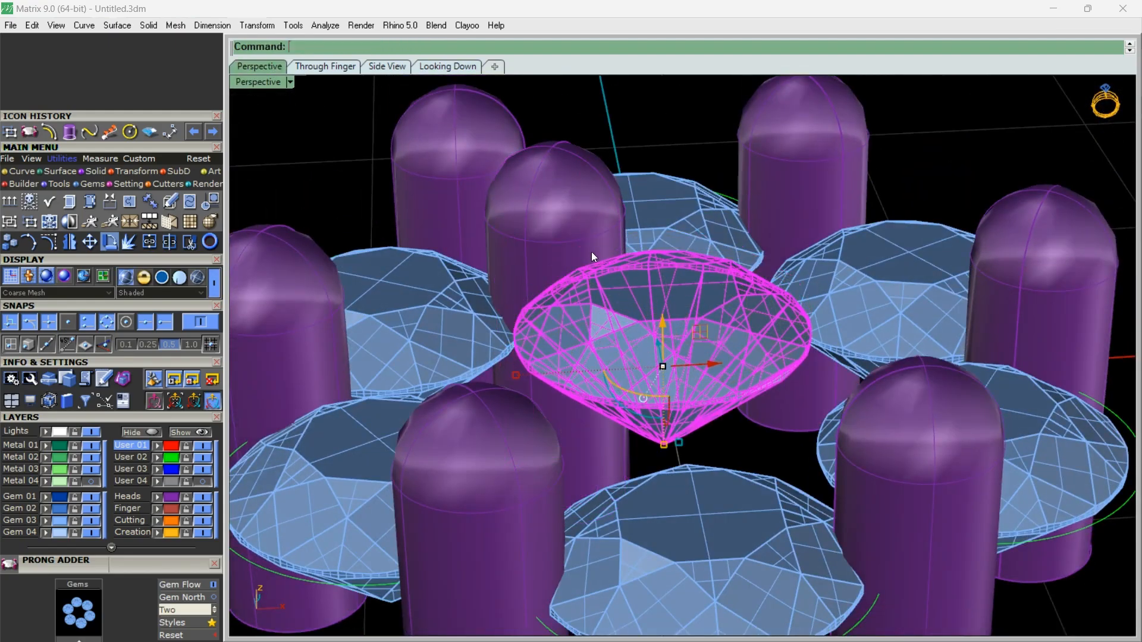
pyautogui.click(568, 230)
pyautogui.scroll(-5, 569, 229)
pyautogui.moveTo(569, 238); pyautogui.dragTo(586, 296, button='right')
pyautogui.scroll(-2, 586, 295)
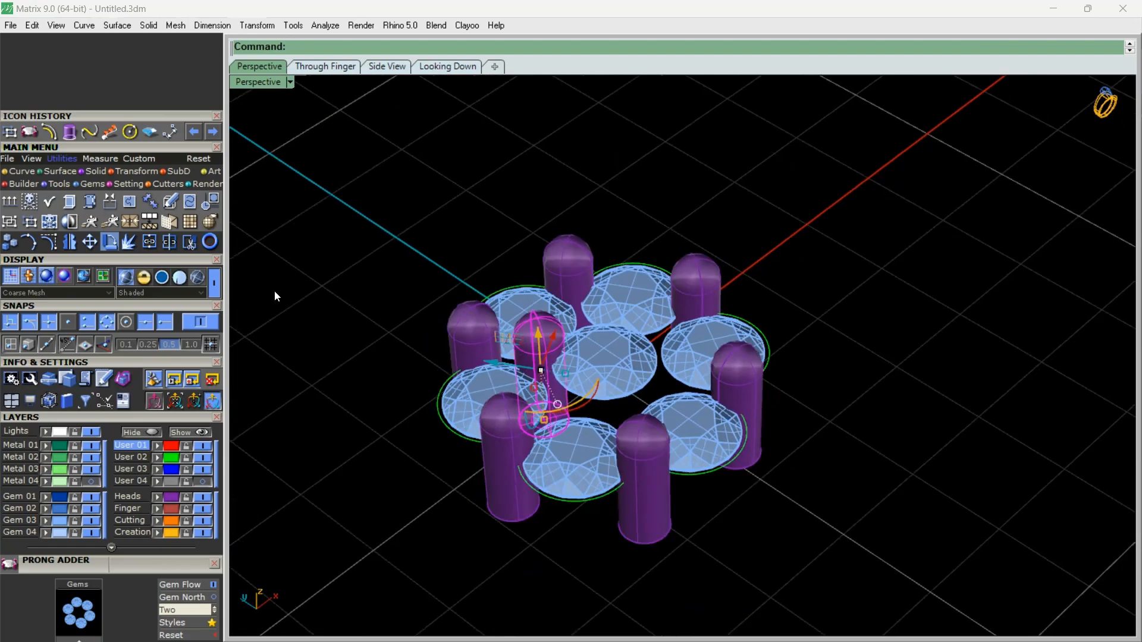
pyautogui.click(203, 509)
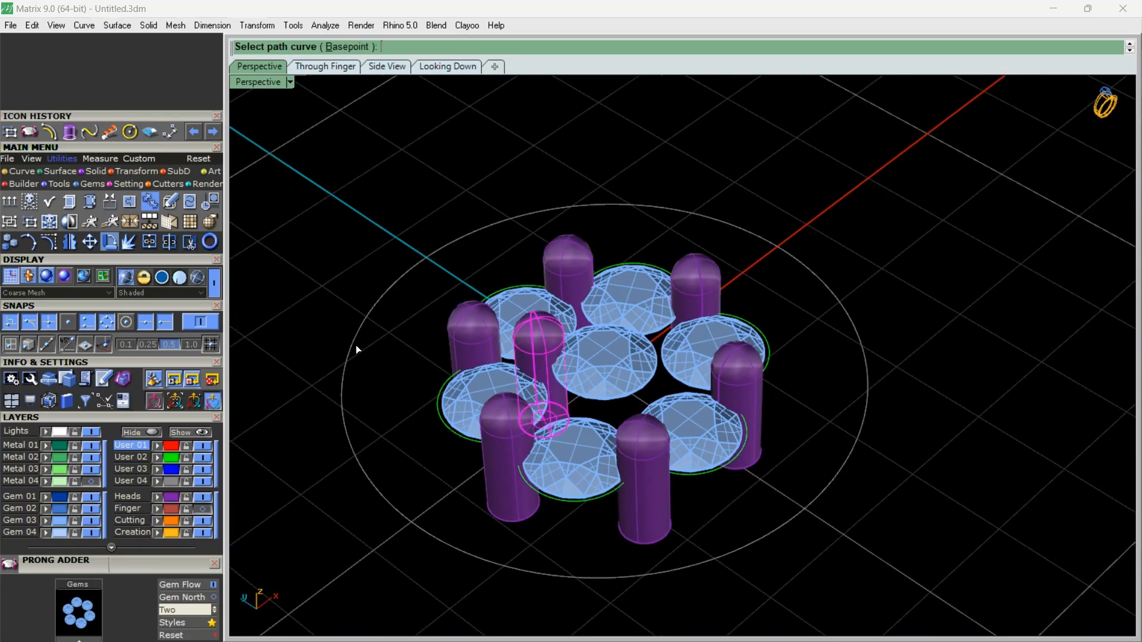
pyautogui.click(357, 349)
pyautogui.click(624, 407)
# Extract the center gem's outline with Gem Profile and select the resulting curve
pyautogui.moveTo(604, 408); pyautogui.dragTo(709, 312, button='right')
pyautogui.scroll(10, 710, 357)
pyautogui.click(710, 403)
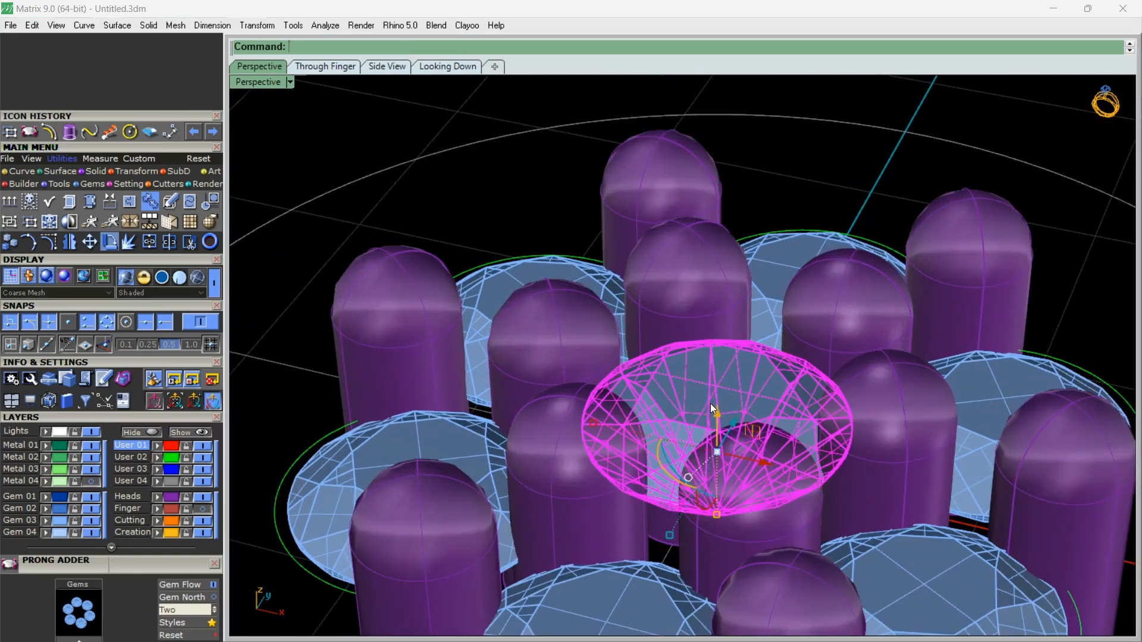
pyautogui.scroll(2, 711, 400)
pyautogui.rightClick(726, 391)
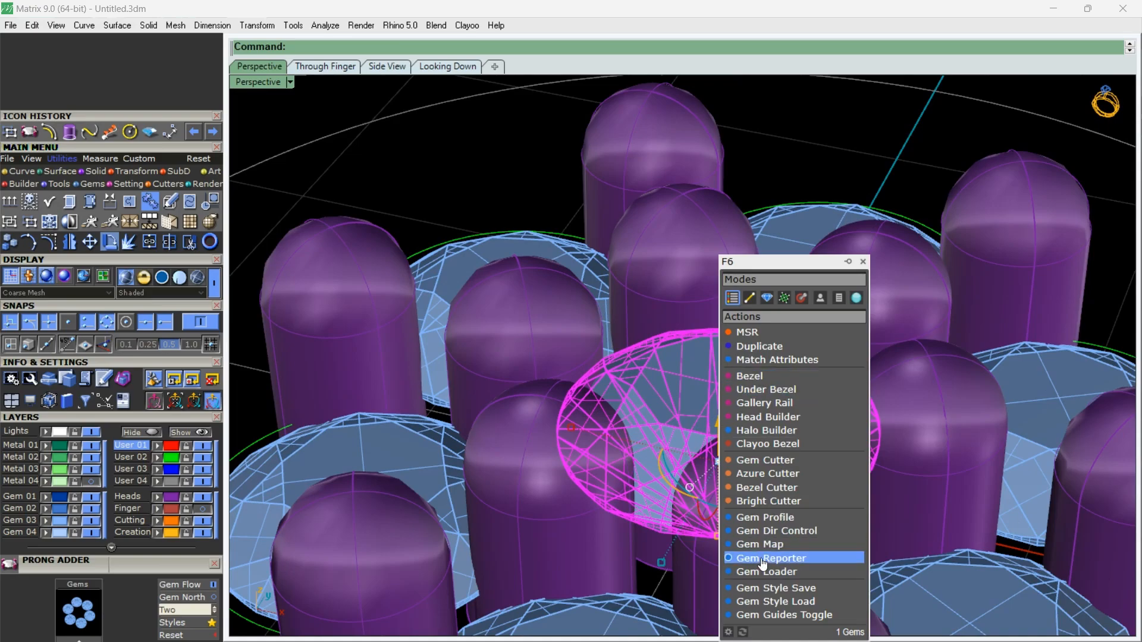
pyautogui.click(765, 508)
pyautogui.scroll(-3, 650, 520)
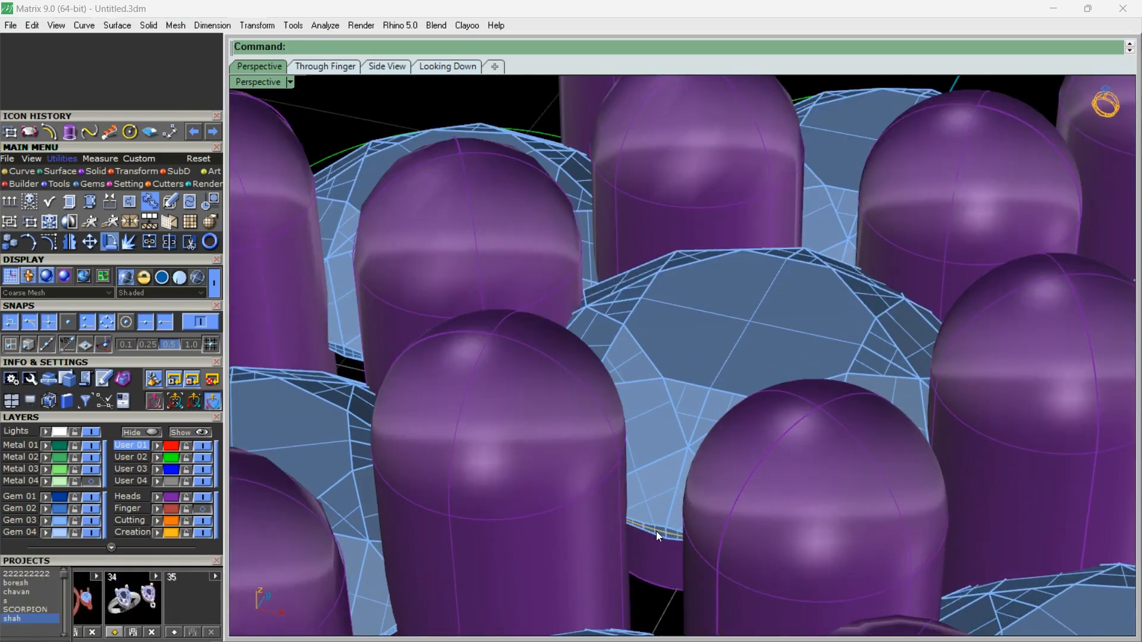
pyautogui.click(624, 487)
pyautogui.scroll(-5, 612, 500)
pyautogui.scroll(-4, 608, 500)
pyautogui.scroll(4, 583, 467)
pyautogui.moveTo(366, 564); pyautogui.dragTo(420, 528, button='right')
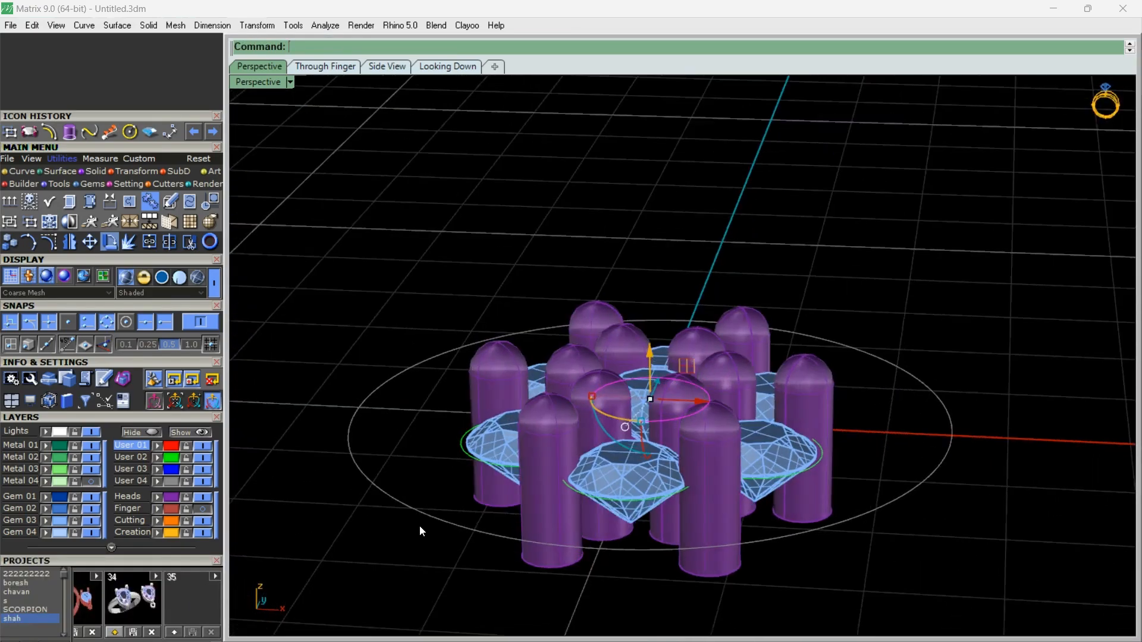
# Show the Finger layer with the flower base and extrude the center gem's outline downward as a solid cylinder
pyautogui.click(204, 508)
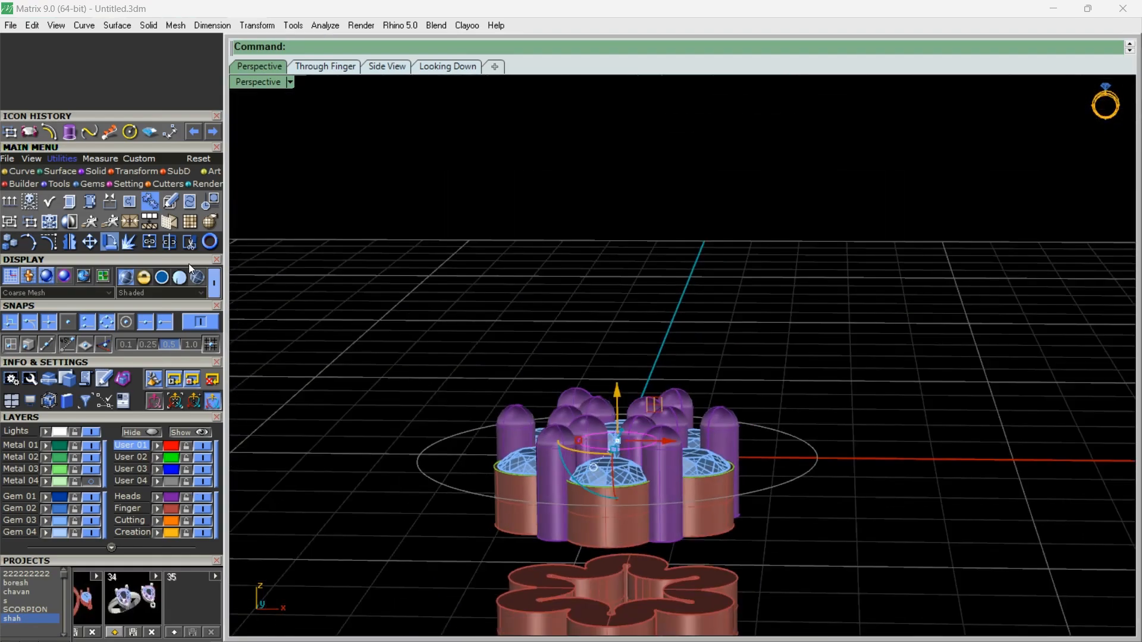
pyautogui.click(70, 132)
pyautogui.scroll(4, 618, 571)
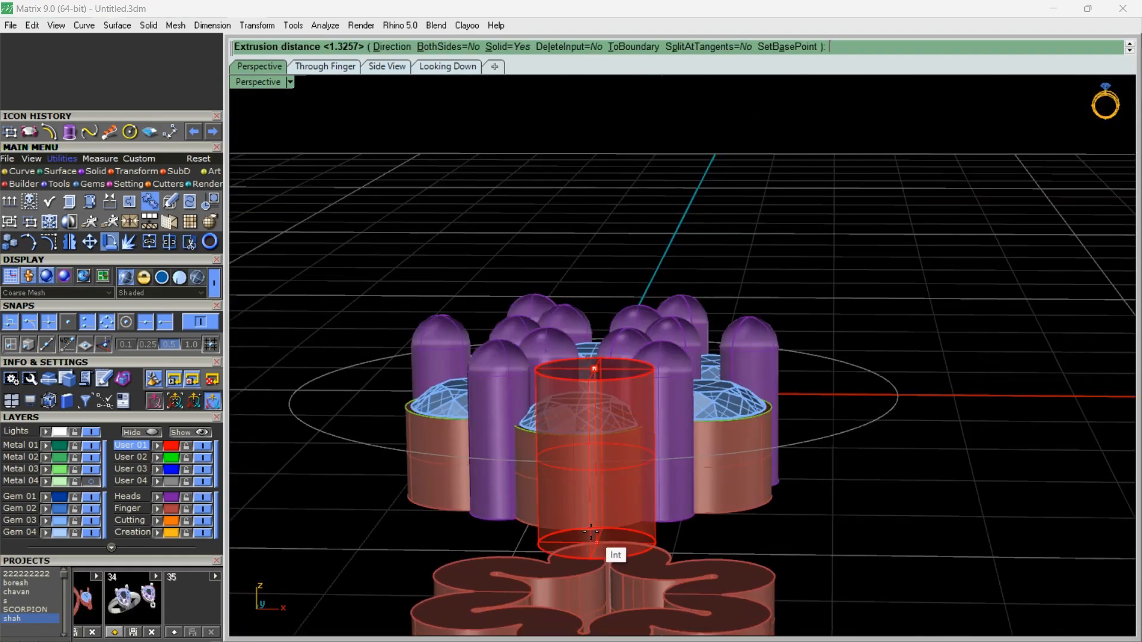
pyautogui.moveTo(604, 510); pyautogui.dragTo(594, 433, button='right')
pyautogui.click(600, 490)
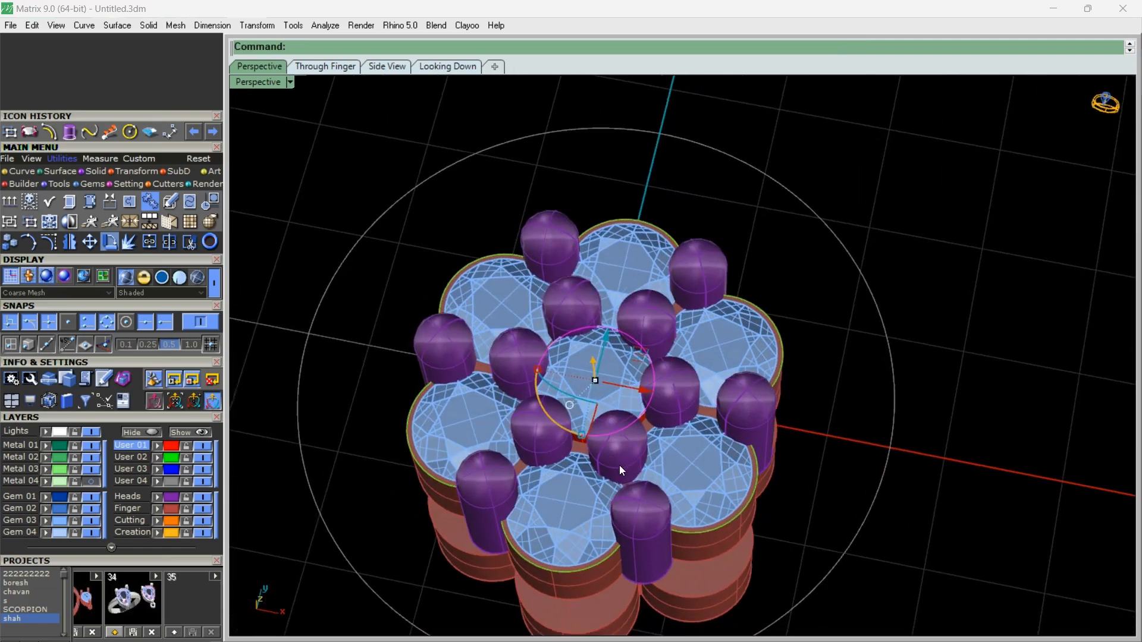
pyautogui.press('Escape')
# Assign the extruded center cylinder to the Finger layer and clear the selection
pyautogui.scroll(6, 618, 462)
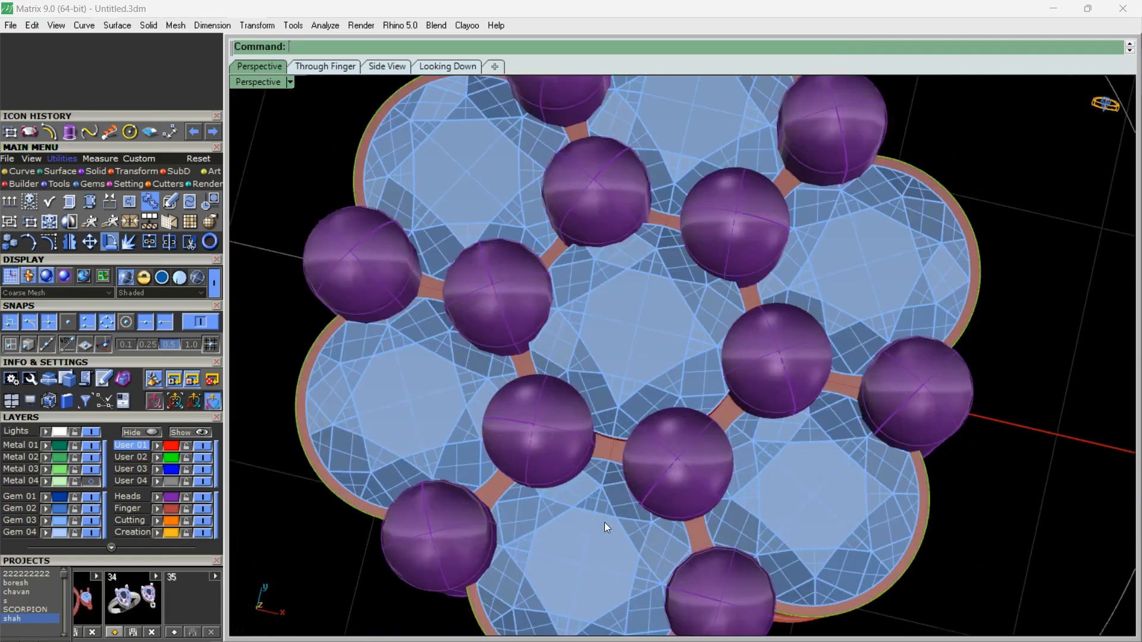
pyautogui.scroll(3, 616, 515)
pyautogui.moveTo(604, 522); pyautogui.dragTo(566, 523, button='right')
pyautogui.click(616, 514)
pyautogui.scroll(-3, 616, 513)
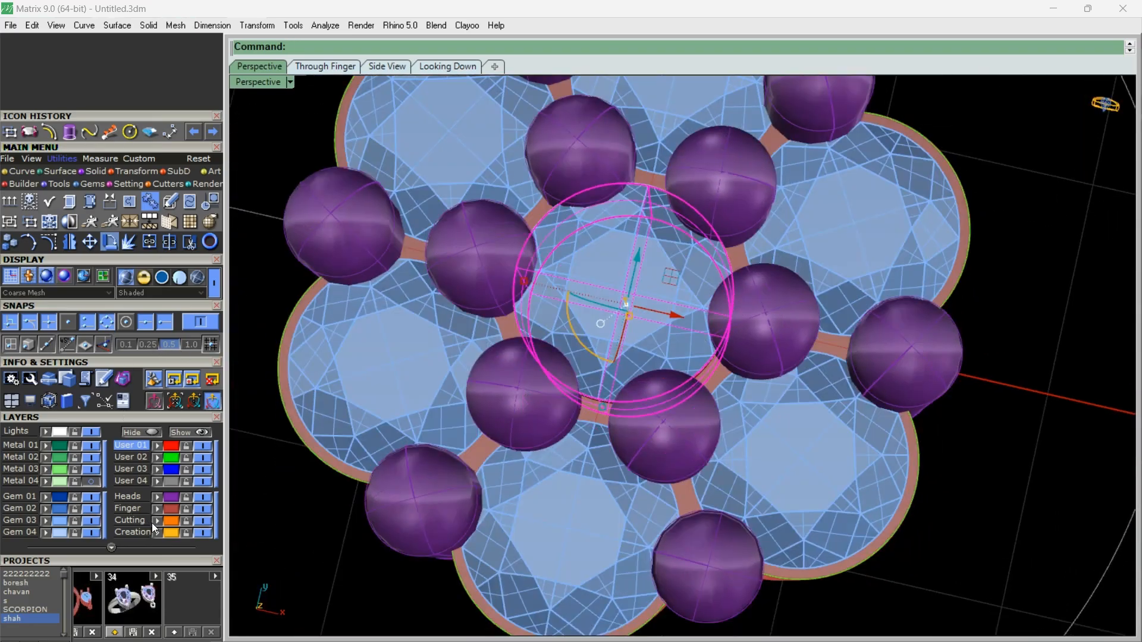
pyautogui.scroll(-6, 619, 437)
pyautogui.click(880, 448)
# Examine the prongs, gems and flower base from above, from the side and from below
pyautogui.moveTo(791, 505); pyautogui.dragTo(814, 464, button='right')
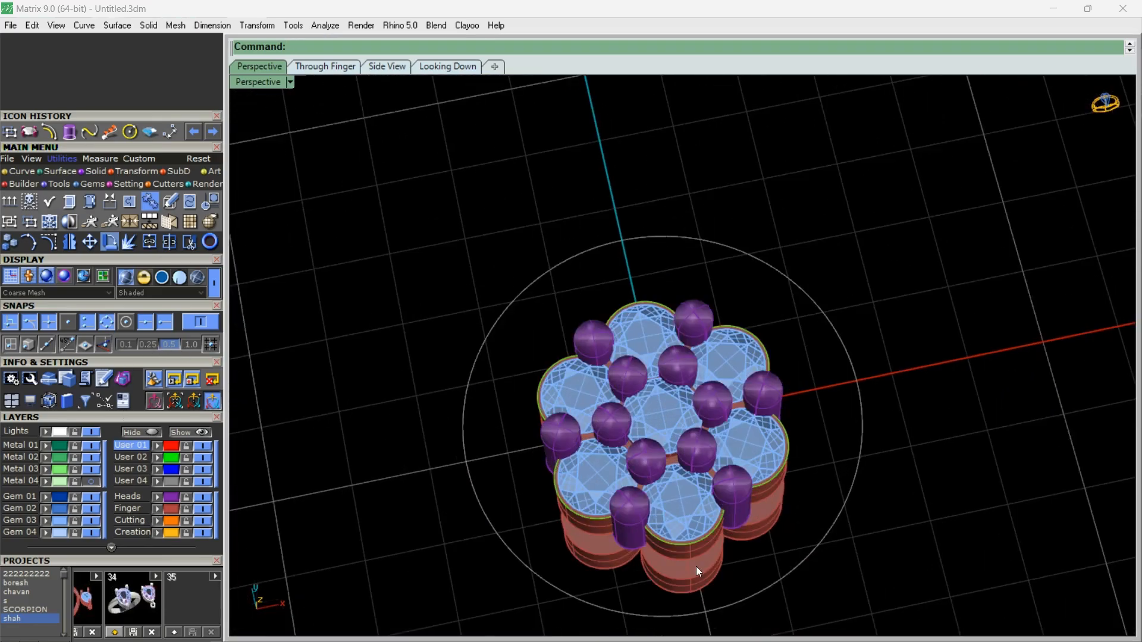
pyautogui.moveTo(696, 571); pyautogui.dragTo(735, 595, button='right')
pyautogui.scroll(4, 690, 458)
pyautogui.scroll(-4, 675, 444)
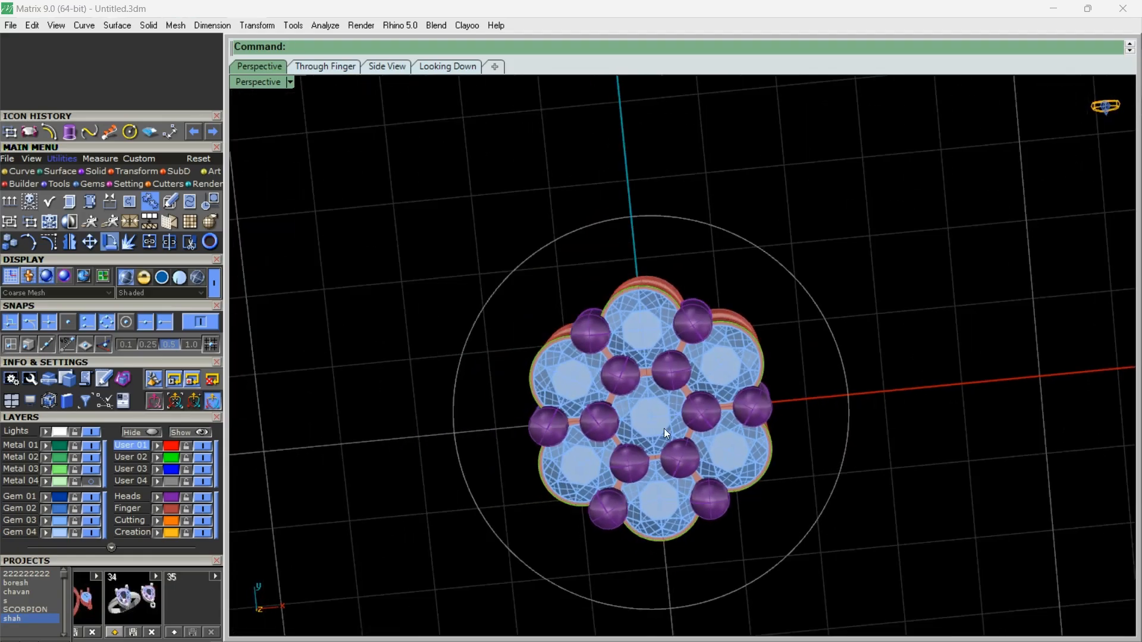
pyautogui.scroll(4, 672, 437)
pyautogui.moveTo(678, 437); pyautogui.dragTo(675, 209, button='right')
pyautogui.scroll(6, 634, 457)
pyautogui.moveTo(634, 456); pyautogui.dragTo(639, 521, button='right')
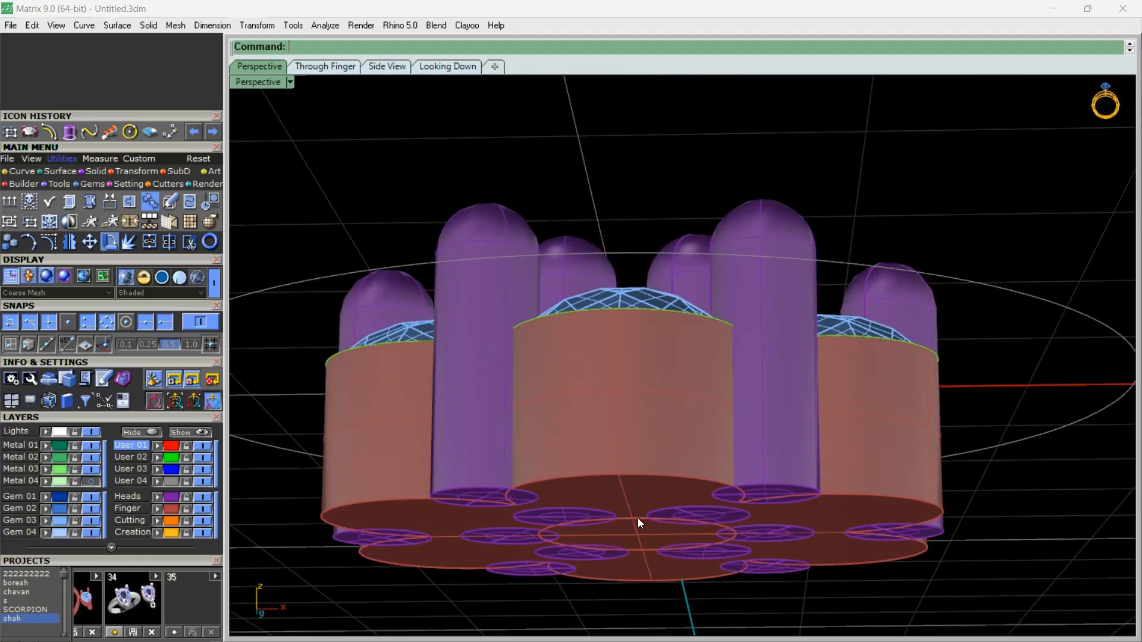
# Group the center cylinder with the flower-shaped base under the gems
pyautogui.scroll(5, 641, 536)
pyautogui.click(642, 550)
pyautogui.rightClick(637, 476)
pyautogui.scroll(-5, 619, 461)
pyautogui.moveTo(613, 455); pyautogui.dragTo(681, 506, button='right')
pyautogui.scroll(-2, 611, 493)
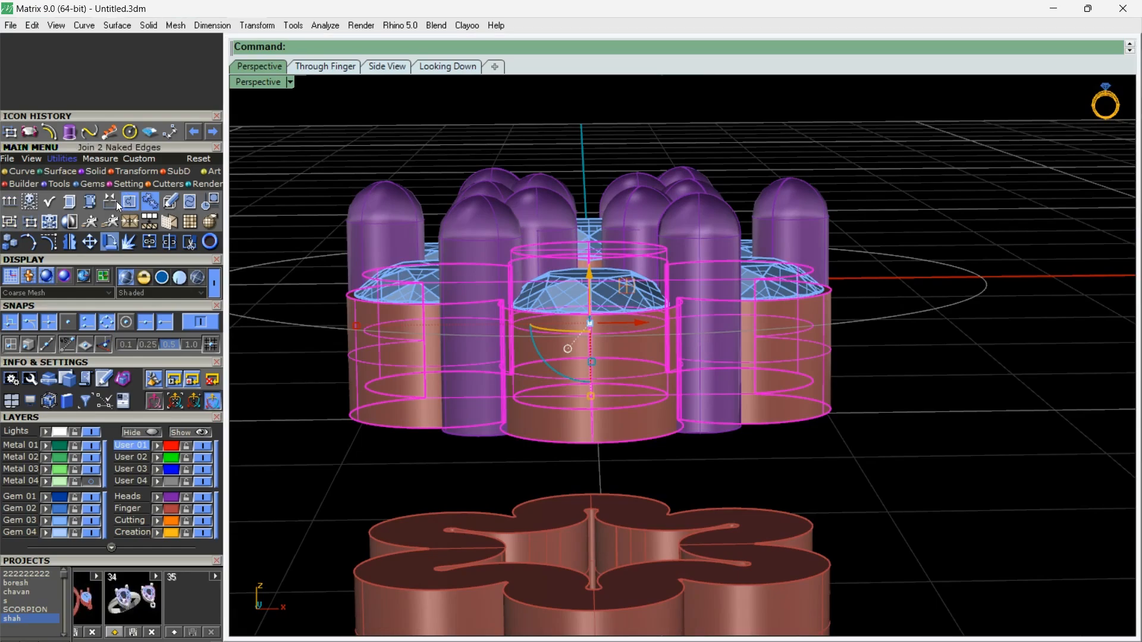
pyautogui.click(10, 222)
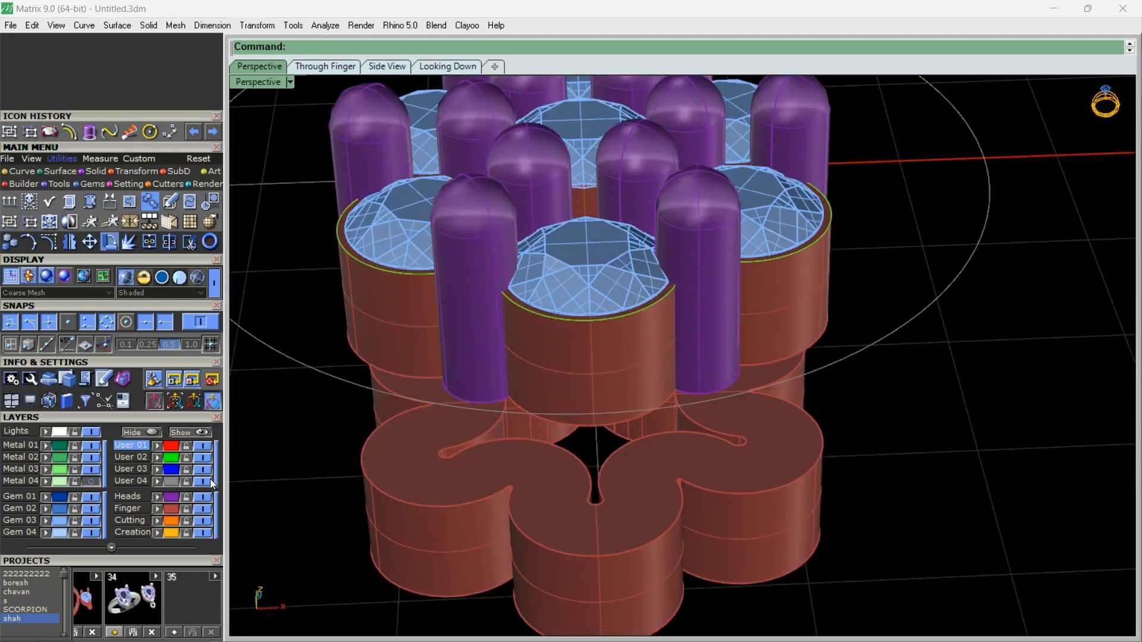
# Hide the User 04 layer holding the construction circle and move all twelve prongs to the Finger layer
pyautogui.click(210, 480)
pyautogui.scroll(-6, 674, 325)
pyautogui.moveTo(673, 325); pyautogui.dragTo(702, 247, button='right')
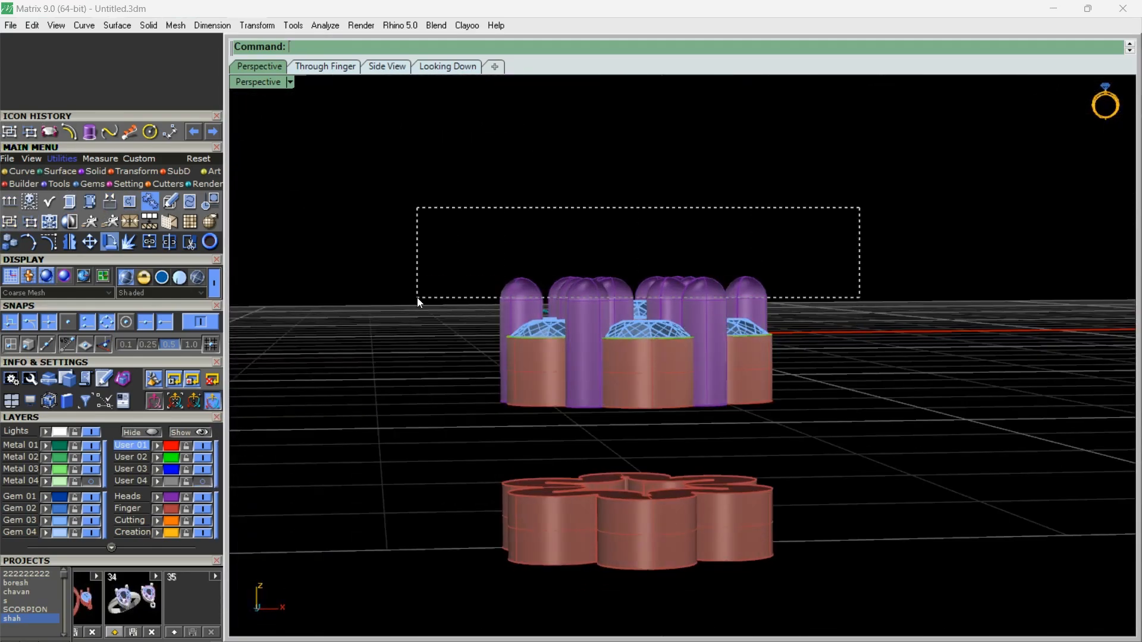
pyautogui.moveTo(418, 302); pyautogui.dragTo(459, 275)
pyautogui.moveTo(459, 276); pyautogui.dragTo(501, 323, button='right')
pyautogui.scroll(5, 501, 323)
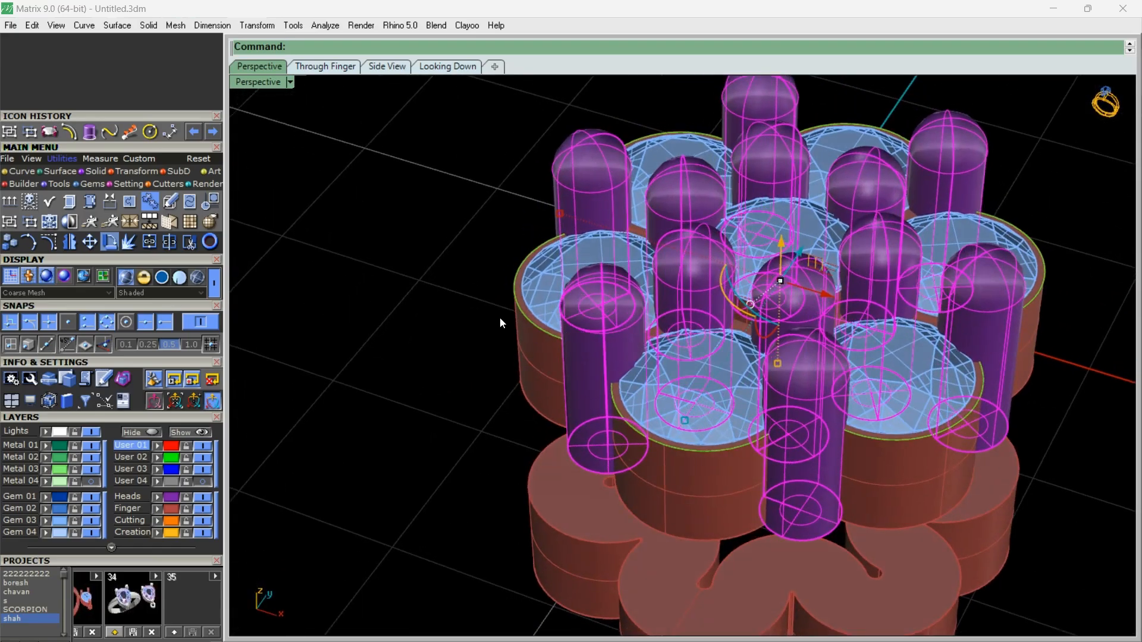
pyautogui.moveTo(562, 410); pyautogui.dragTo(616, 389, button='right')
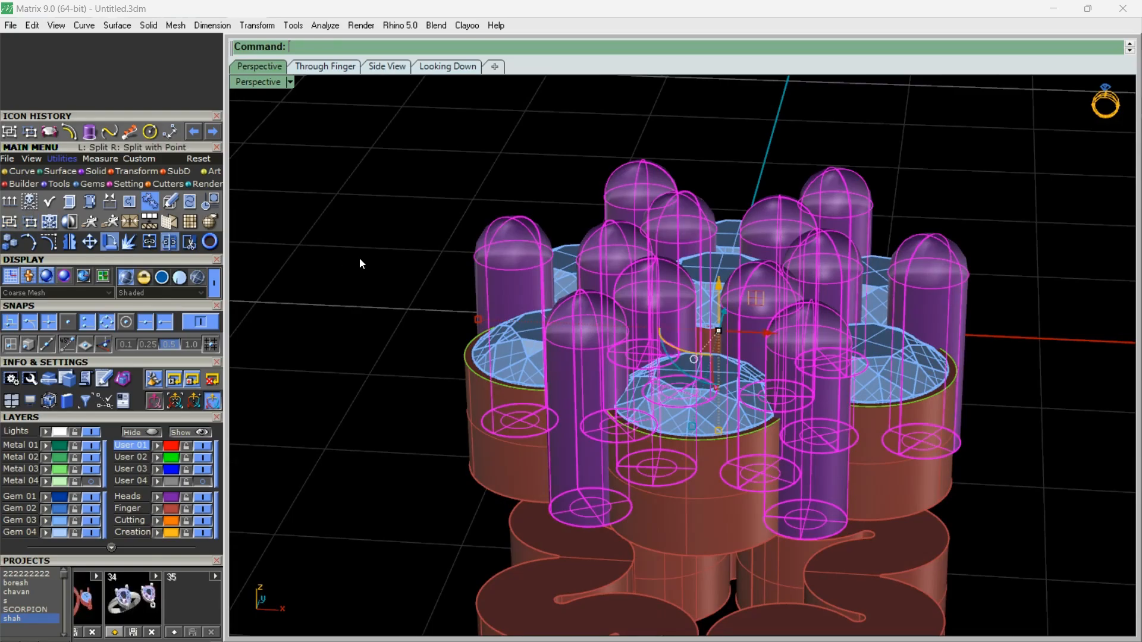
pyautogui.click(156, 511)
pyautogui.click(369, 301)
pyautogui.scroll(-8, 684, 315)
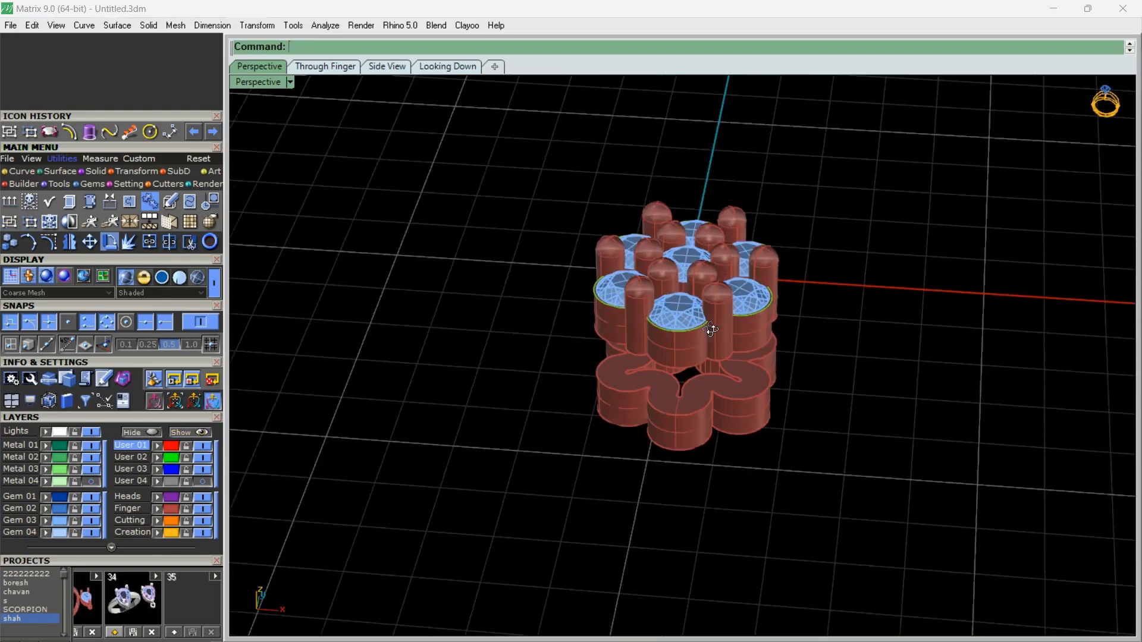
# Try to extrude one outer prong's bottom circle down to the underside of the lower gallery ring
pyautogui.moveTo(710, 326); pyautogui.dragTo(848, 366, button='right')
pyautogui.moveTo(717, 293); pyautogui.dragTo(474, 355, button='right')
pyautogui.scroll(2, 474, 355)
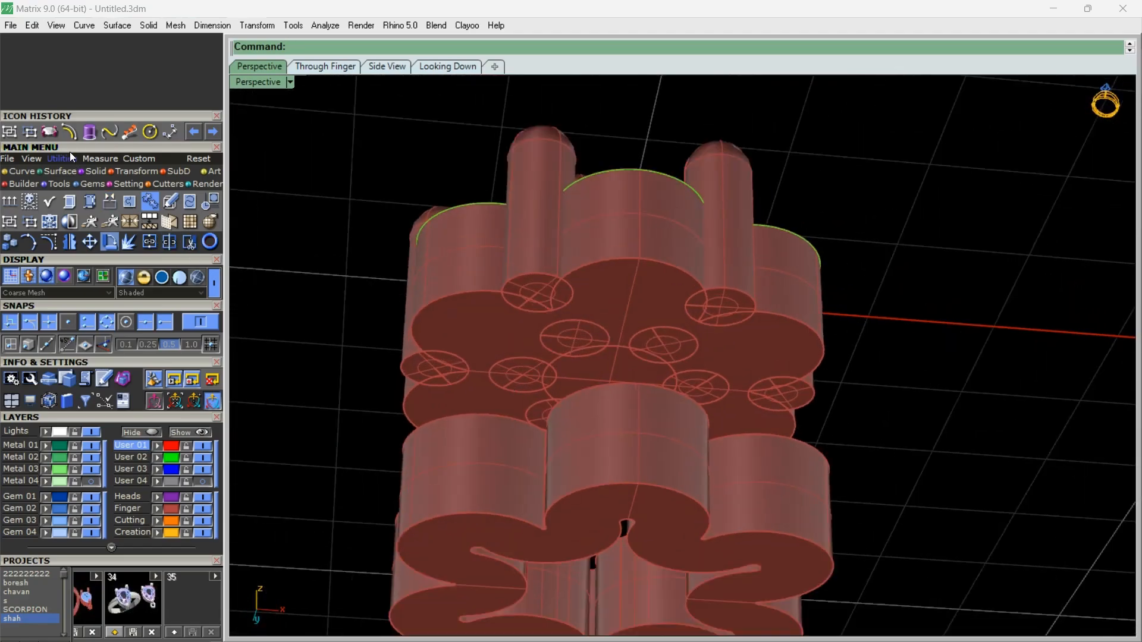
pyautogui.click(90, 132)
pyautogui.click(538, 277)
pyautogui.press('Return')
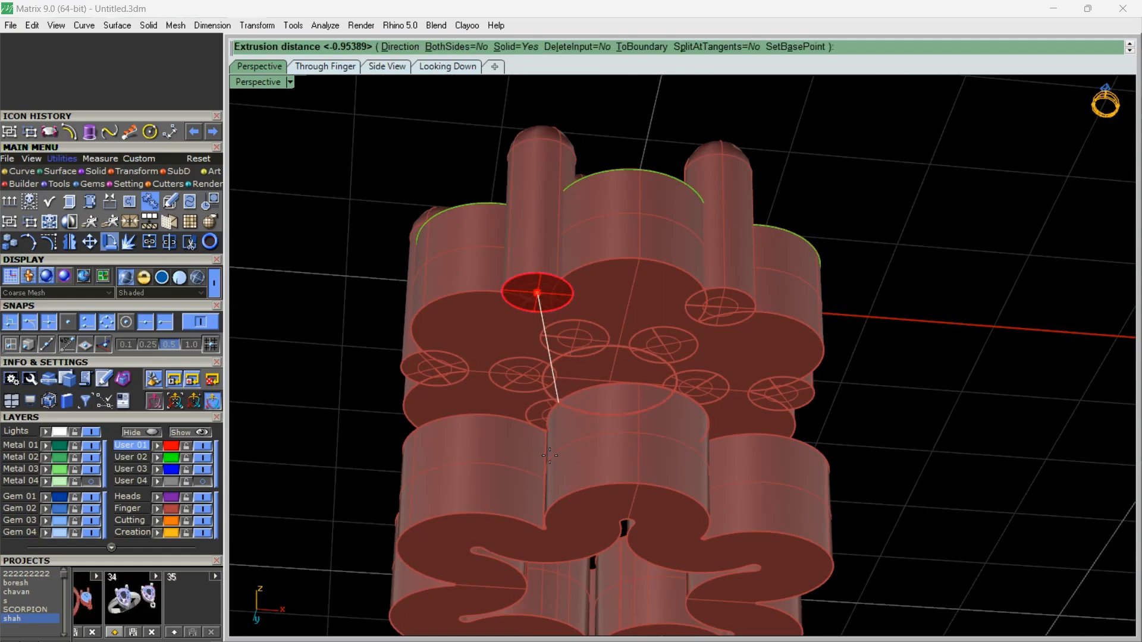
pyautogui.click(557, 530)
pyautogui.moveTo(557, 530); pyautogui.dragTo(581, 322, button='right')
pyautogui.click(525, 395)
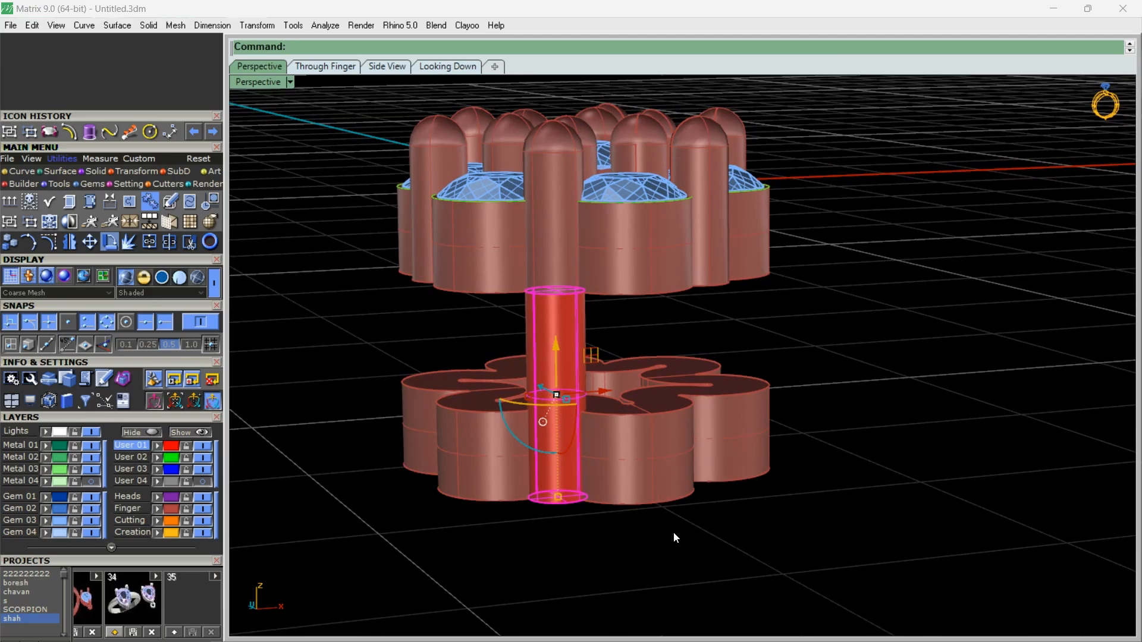
pyautogui.press('Delete')
pyautogui.click(583, 459)
pyautogui.moveTo(583, 460); pyautogui.dragTo(497, 515, button='right')
pyautogui.click(497, 515)
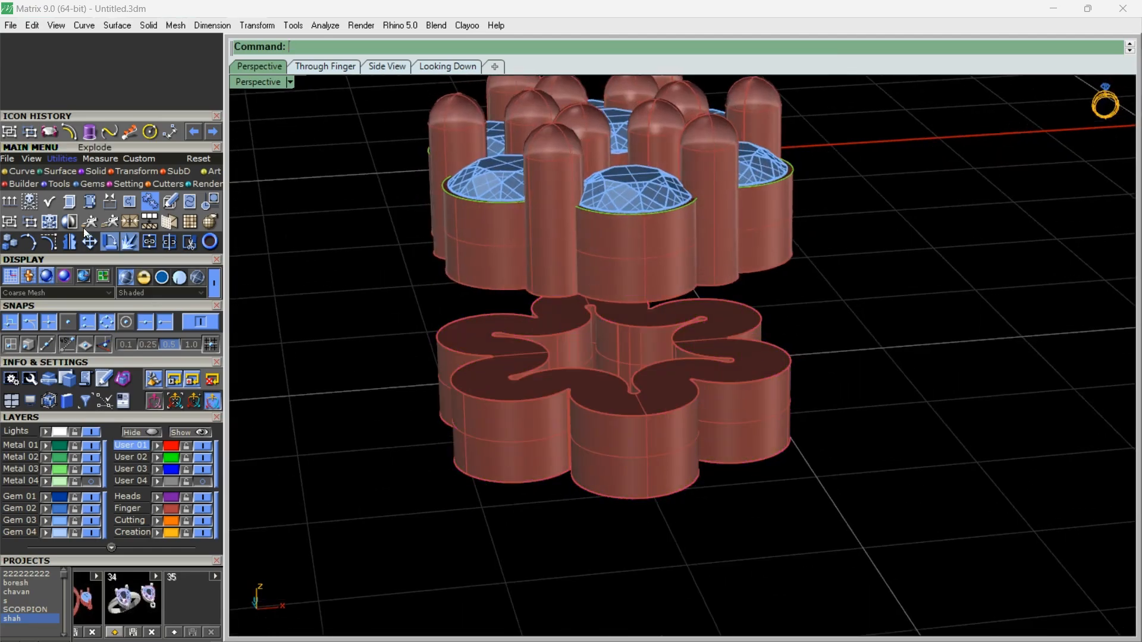
# Duplicate the outer top edge of the lower gallery ring as a curve
pyautogui.click(16, 173)
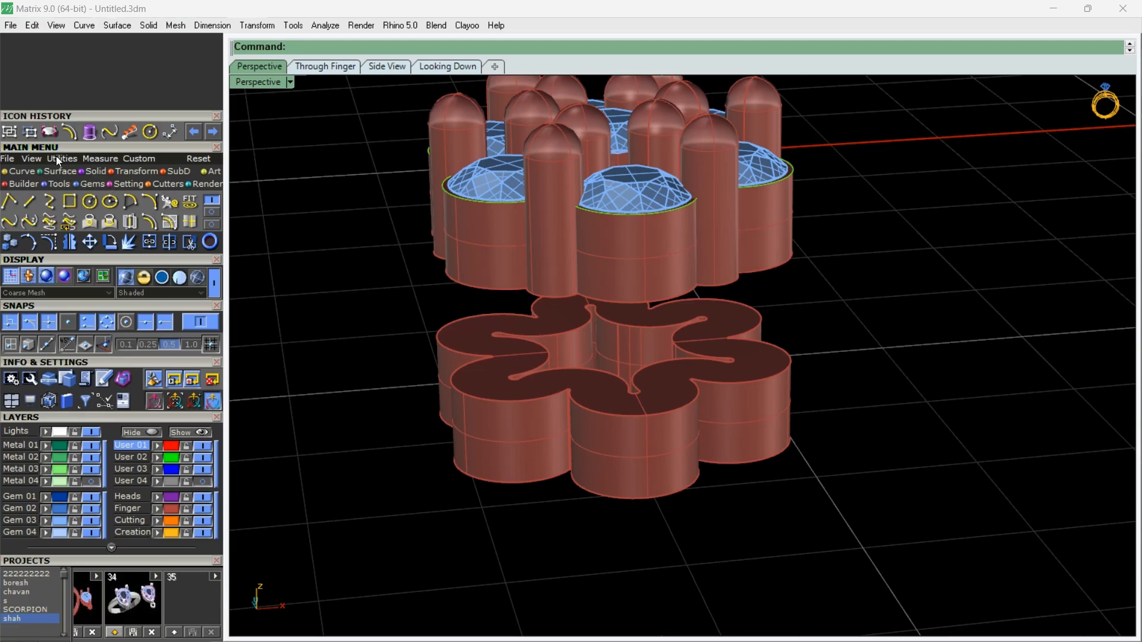
pyautogui.click(212, 211)
pyautogui.click(172, 220)
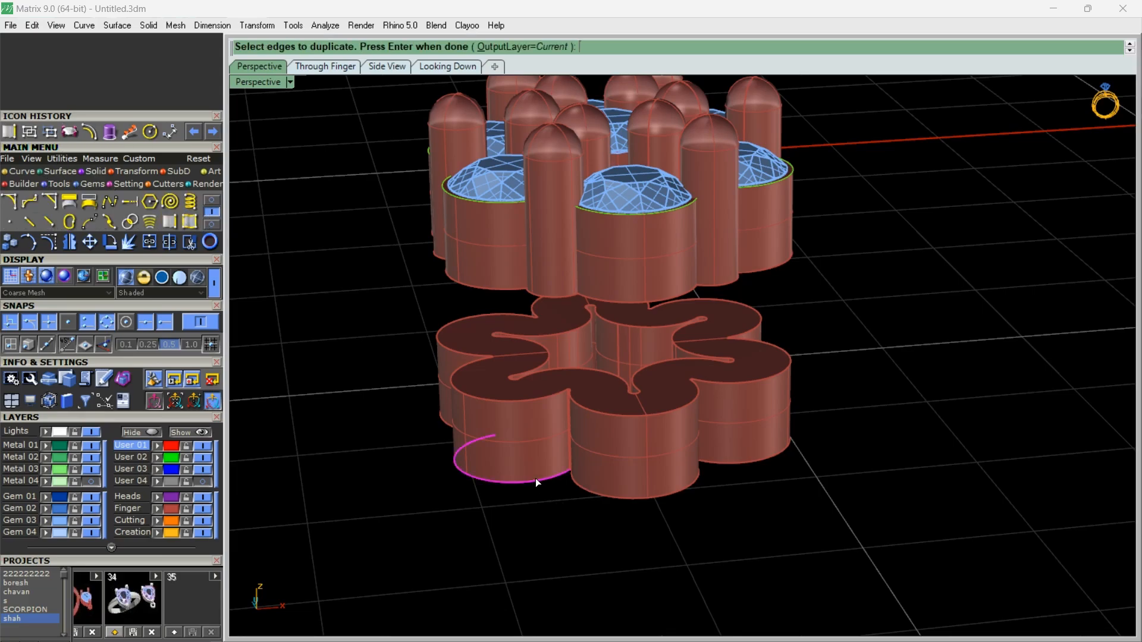
pyautogui.moveTo(640, 501)
pyautogui.mouseDown(button='right')
pyautogui.moveTo(805, 479)
pyautogui.moveTo(713, 513)
pyautogui.moveTo(647, 484)
pyautogui.mouseUp(button='right')
pyautogui.scroll(9, 544, 520)
pyautogui.scroll(5, 630, 470)
pyautogui.click(604, 462)
pyautogui.rightClick(599, 459)
pyautogui.rightClick(596, 458)
pyautogui.scroll(-9, 596, 458)
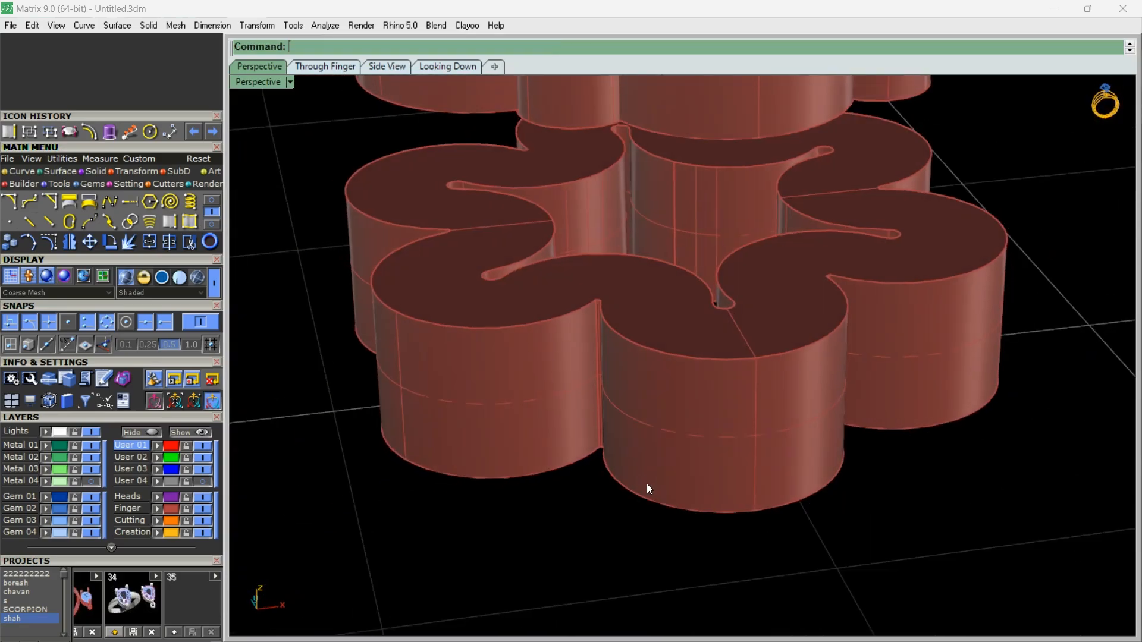
pyautogui.rightClick(512, 332)
pyautogui.click(516, 325)
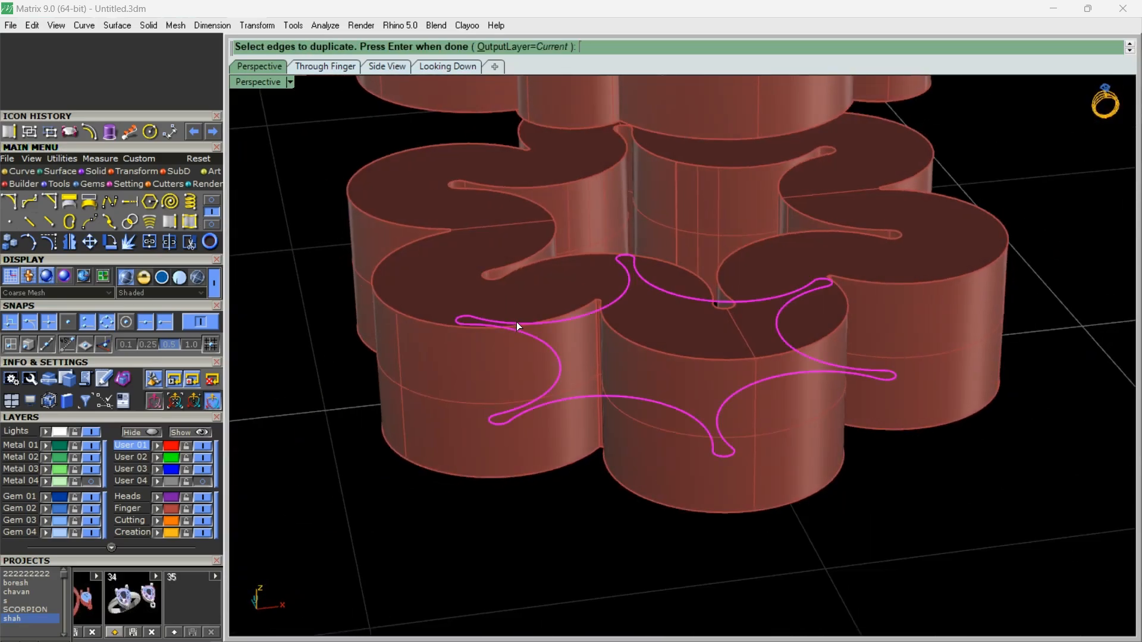
pyautogui.rightClick(576, 324)
# Duplicate the gallery ring's inner top edge as a curve and try to offset it outward
pyautogui.click(613, 262)
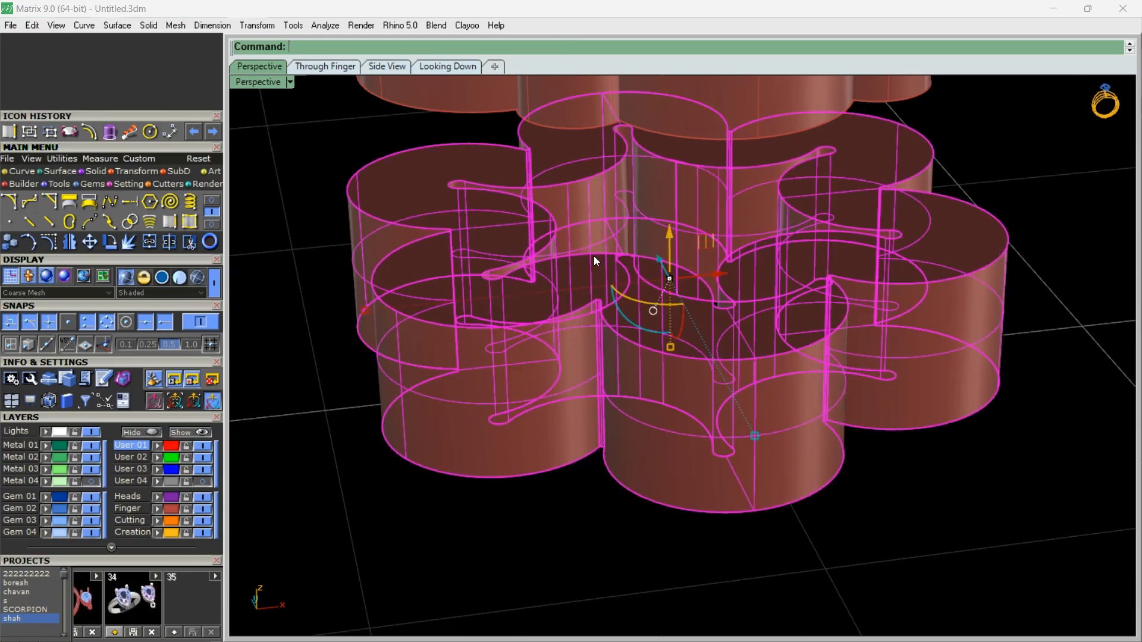
pyautogui.rightClick(565, 260)
pyautogui.rightClick(562, 262)
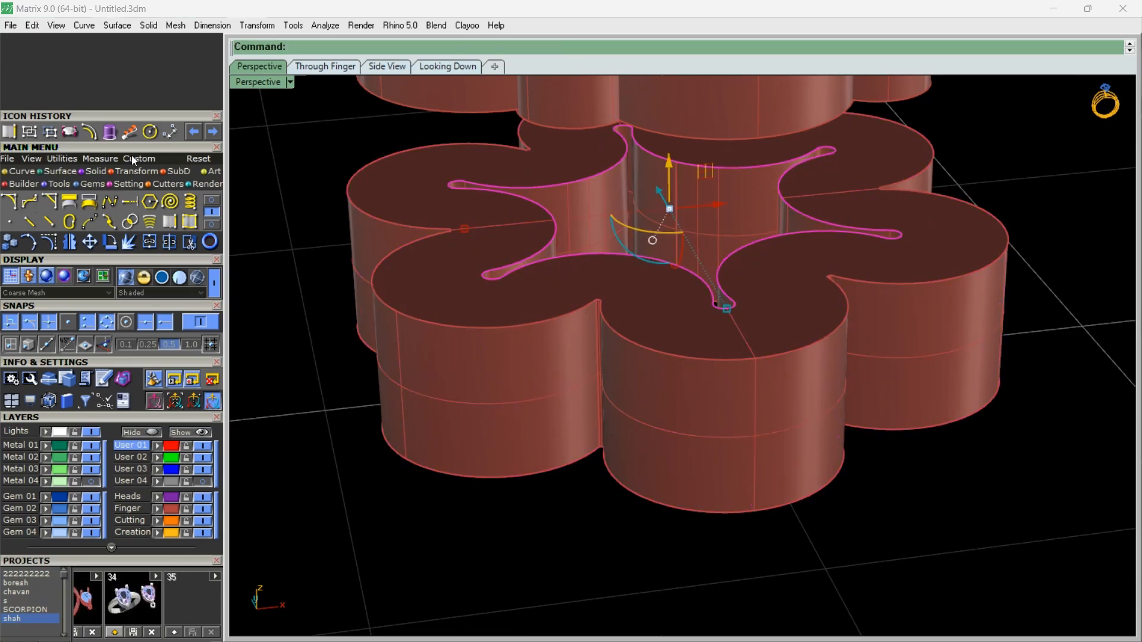
pyautogui.click(89, 133)
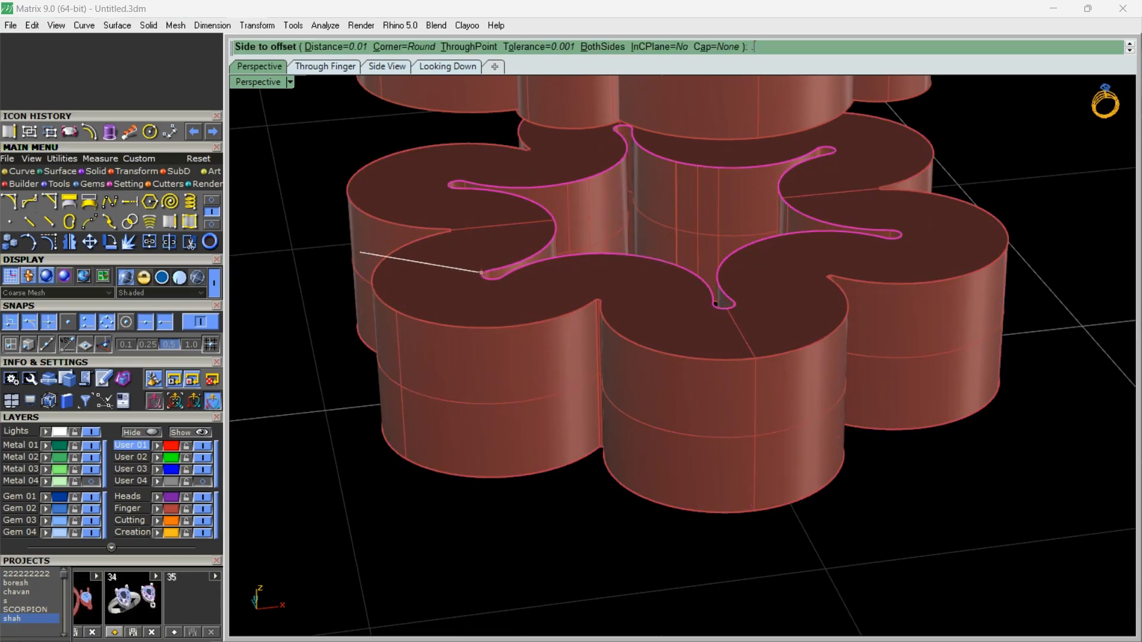
pyautogui.click(360, 253)
# Delete and restore the gallery ring to check the duplicated curves, and remove the inner edge curve
pyautogui.click(487, 307)
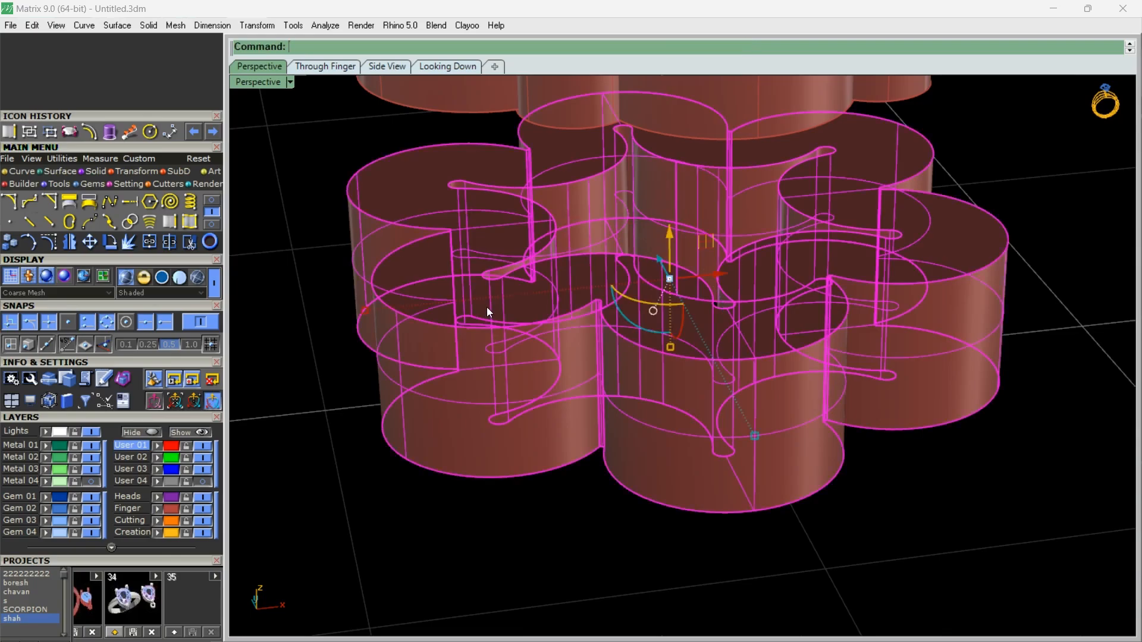
pyautogui.press('Delete')
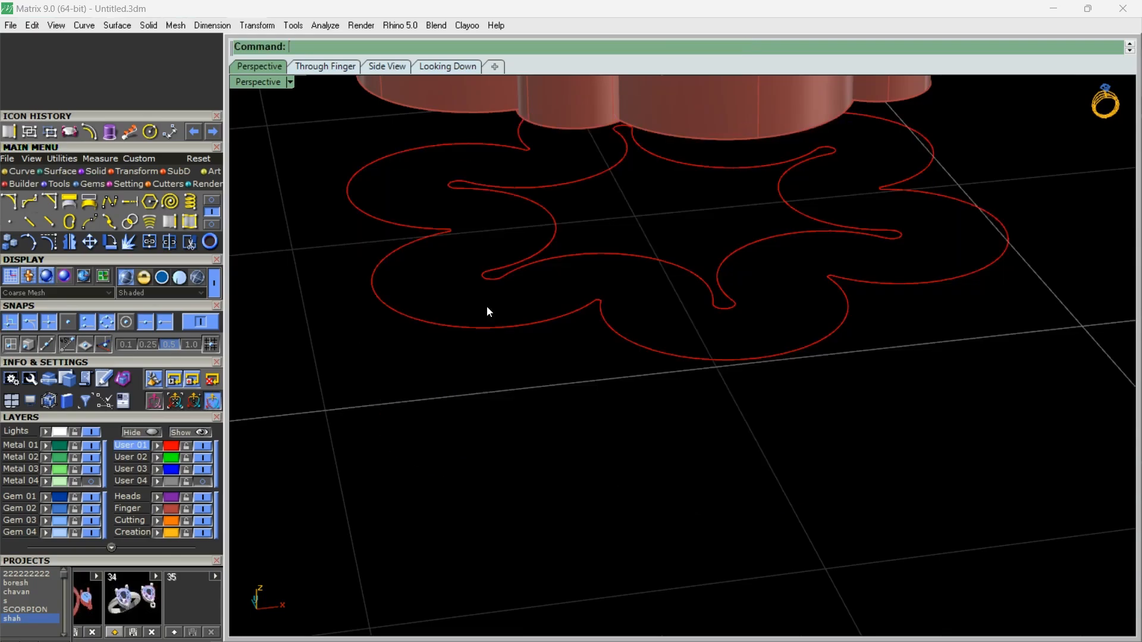
pyautogui.hotkey('ctrl', 'z')
pyautogui.click(537, 261)
pyautogui.rightClick(537, 261)
pyautogui.press('Delete')
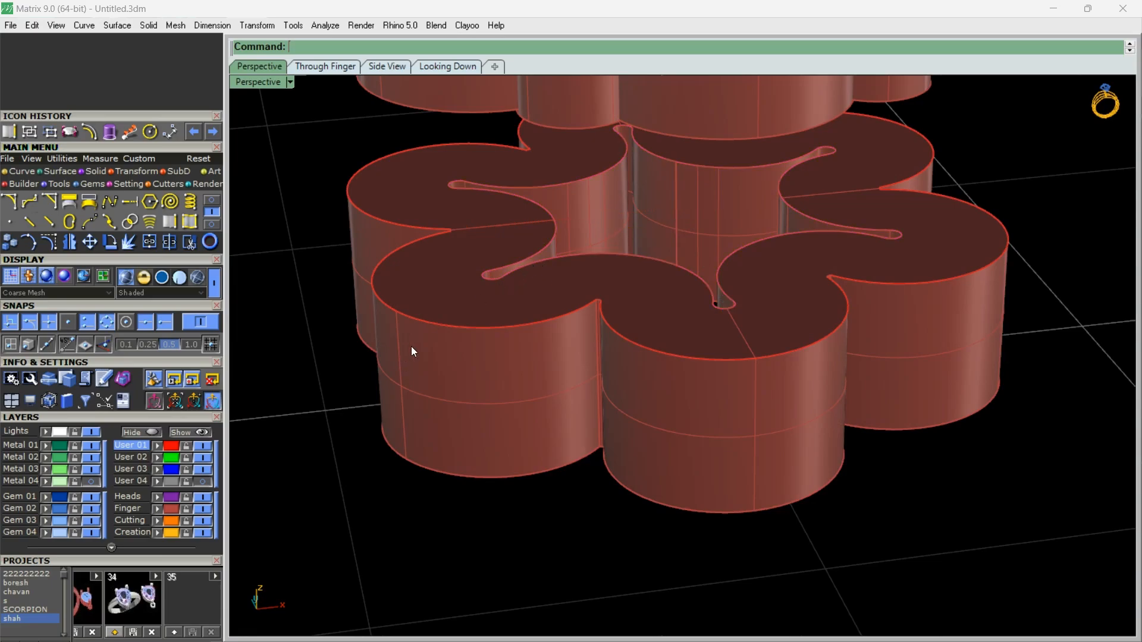
# Offset the outer top edge curve of the lower gallery ring inward by 0.4 mm
pyautogui.click(425, 321)
pyautogui.rightClick(425, 320)
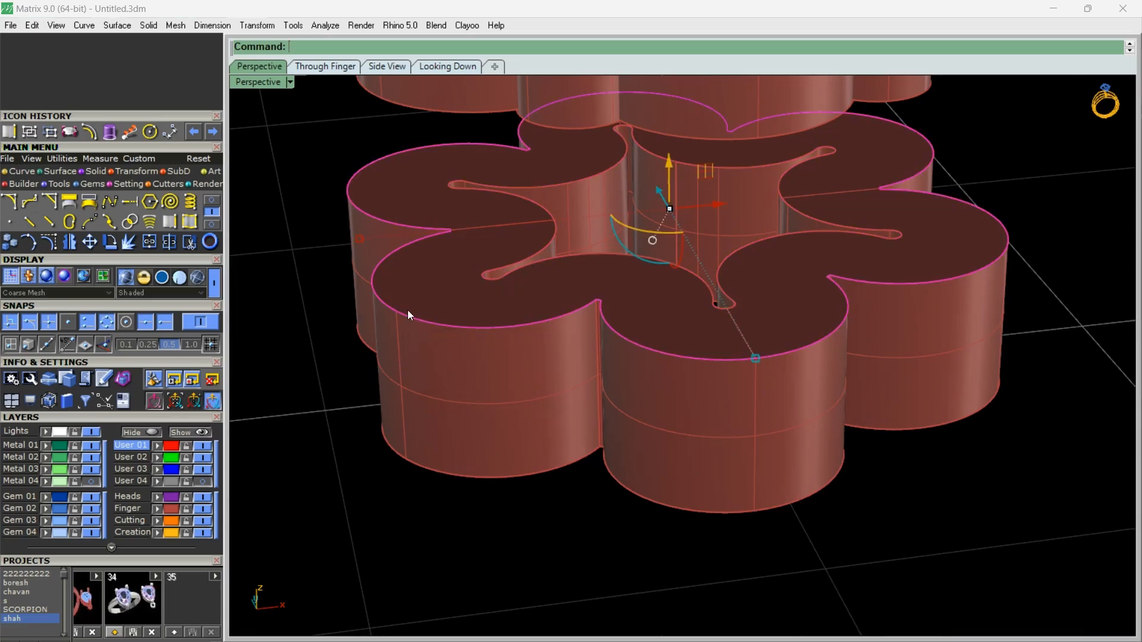
pyautogui.click(91, 133)
pyautogui.scroll(3, 455, 267)
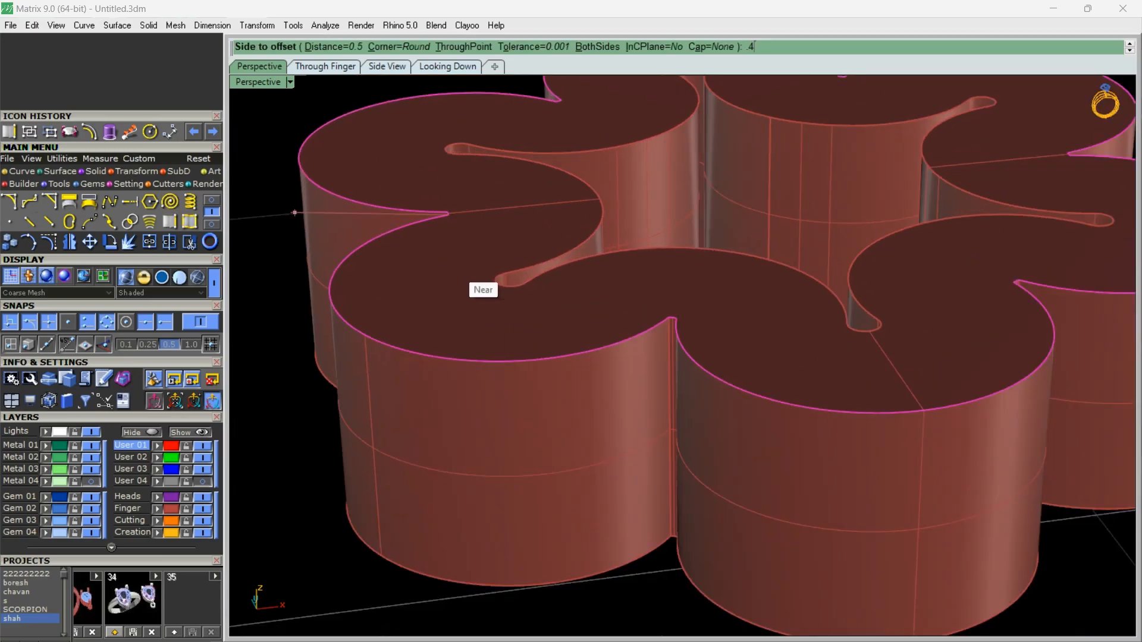
pyautogui.click(529, 302)
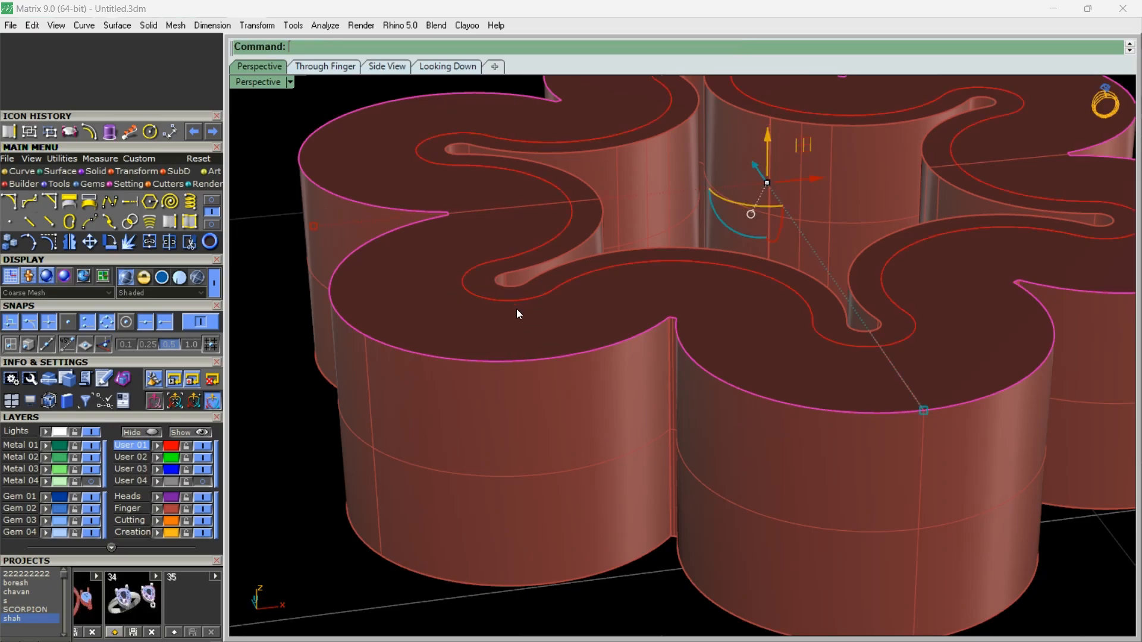
# Extrude the outer edge curve and its inner offset as a solid down to the underside of the lower gallery ring
pyautogui.scroll(-5, 519, 298)
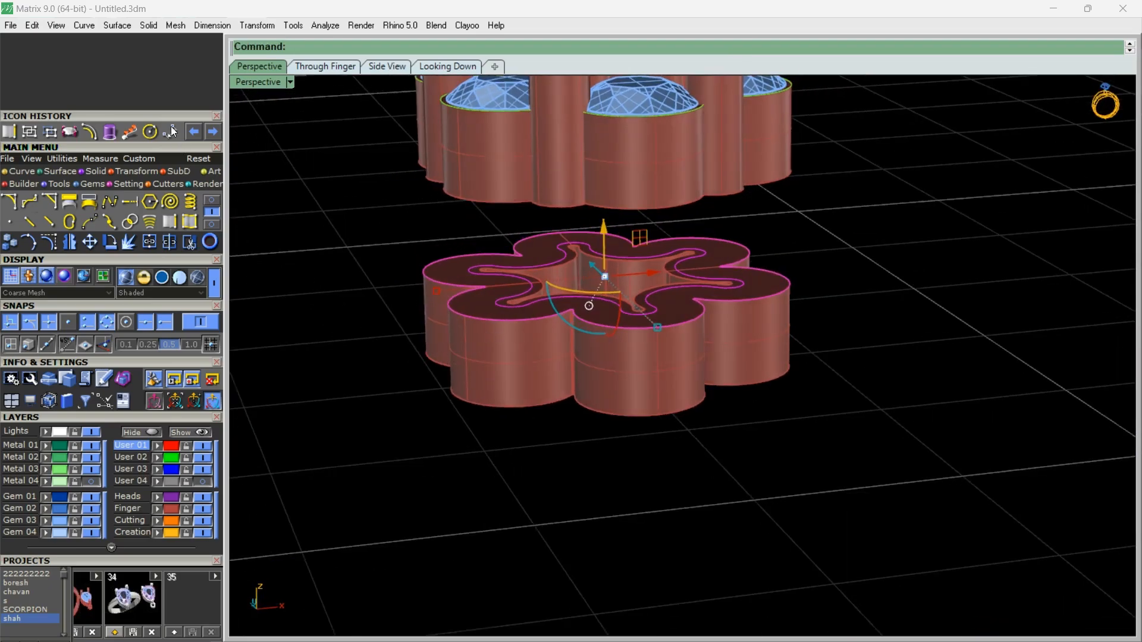
pyautogui.click(119, 130)
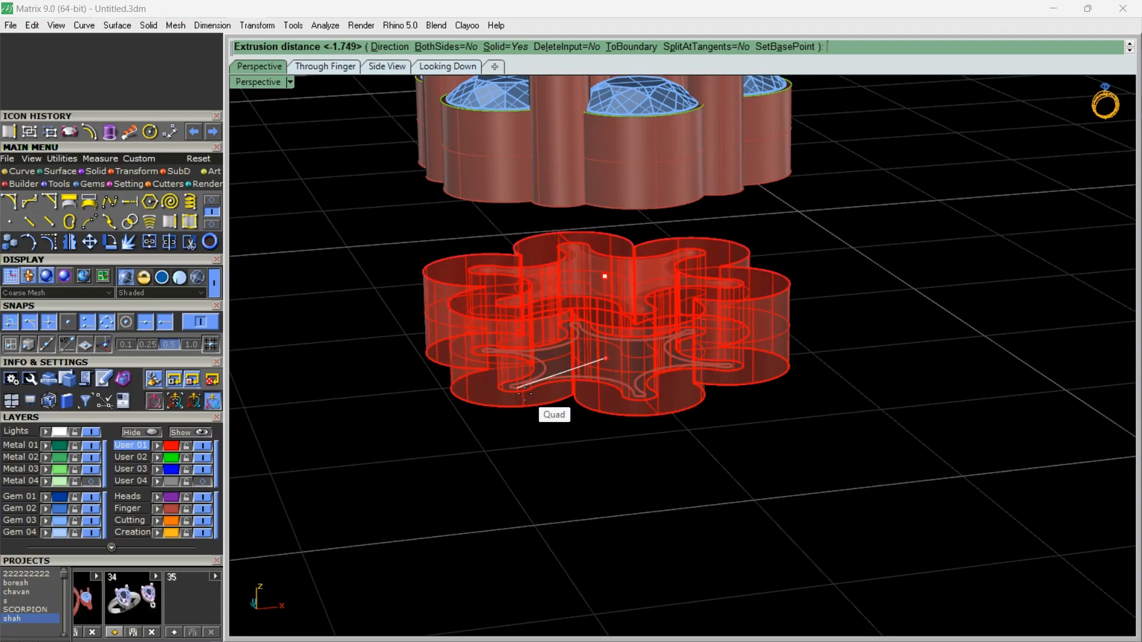
pyautogui.click(518, 369)
pyautogui.click(524, 366)
pyautogui.rightClick(523, 367)
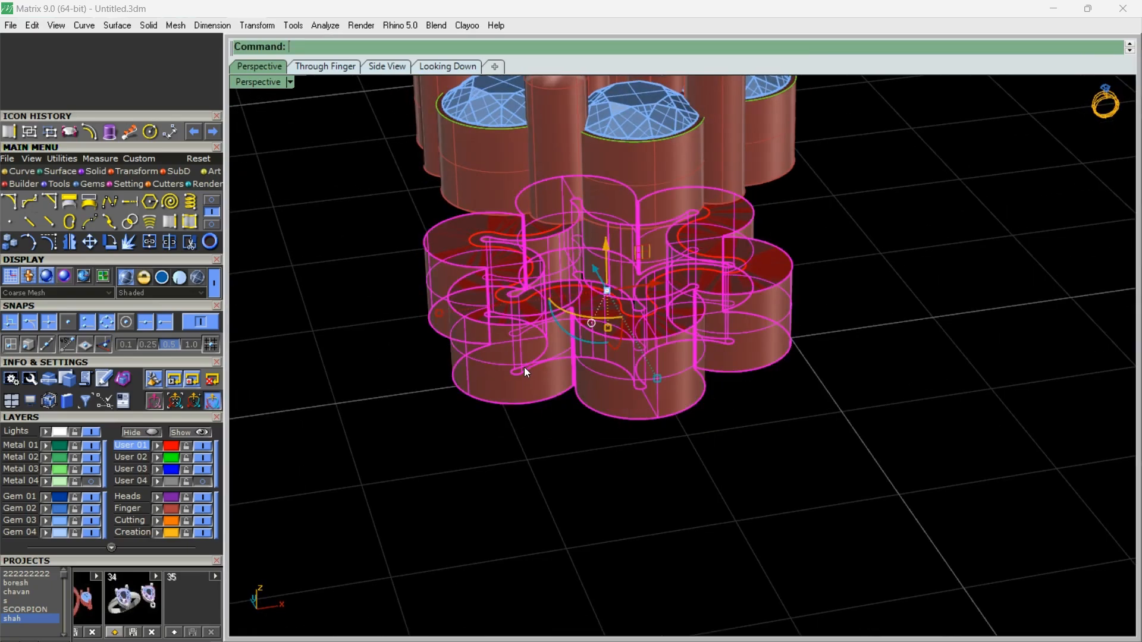
# Delete the old lower gallery ring that overlaps the newly extruded one
pyautogui.click(540, 450)
pyautogui.click(517, 386)
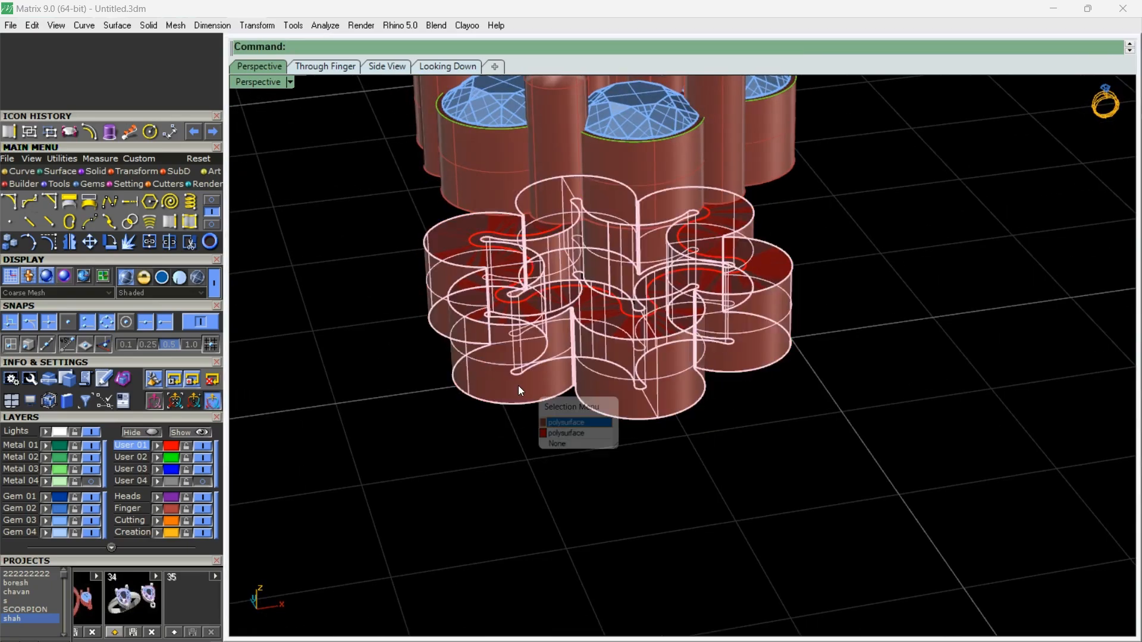
pyautogui.click(577, 424)
pyautogui.press('Delete')
pyautogui.moveTo(547, 313); pyautogui.dragTo(681, 470, button='right')
pyautogui.scroll(-4, 700, 399)
pyautogui.scroll(5, 726, 265)
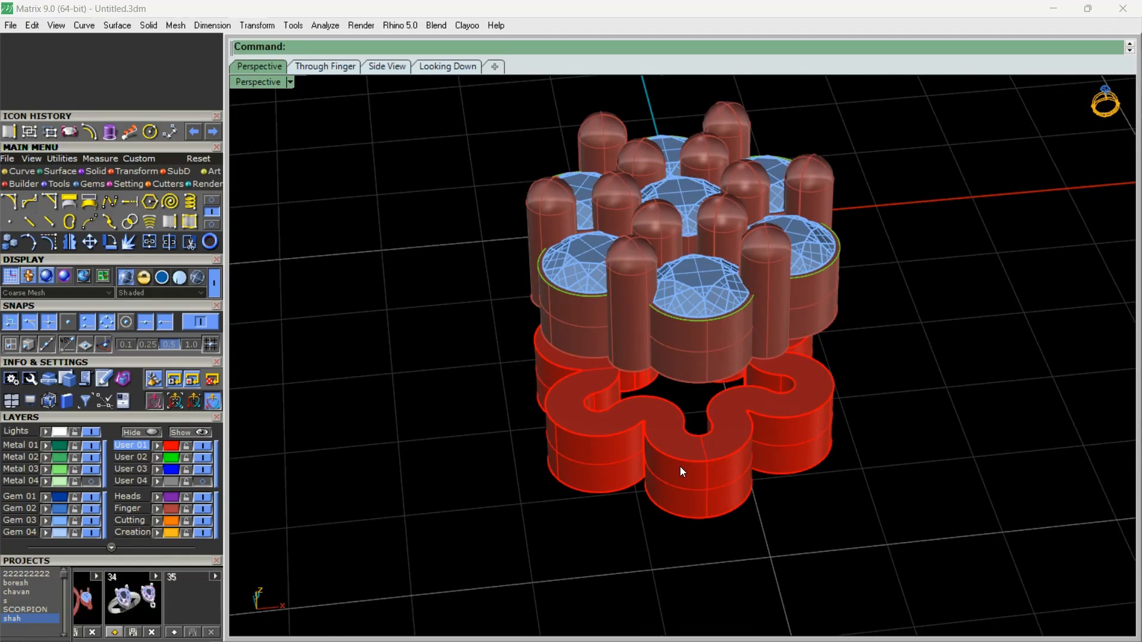
# Move the new lower gallery ring to the Finger layer
pyautogui.moveTo(680, 466); pyautogui.dragTo(585, 442, button='right')
pyautogui.click(673, 365)
pyautogui.click(155, 508)
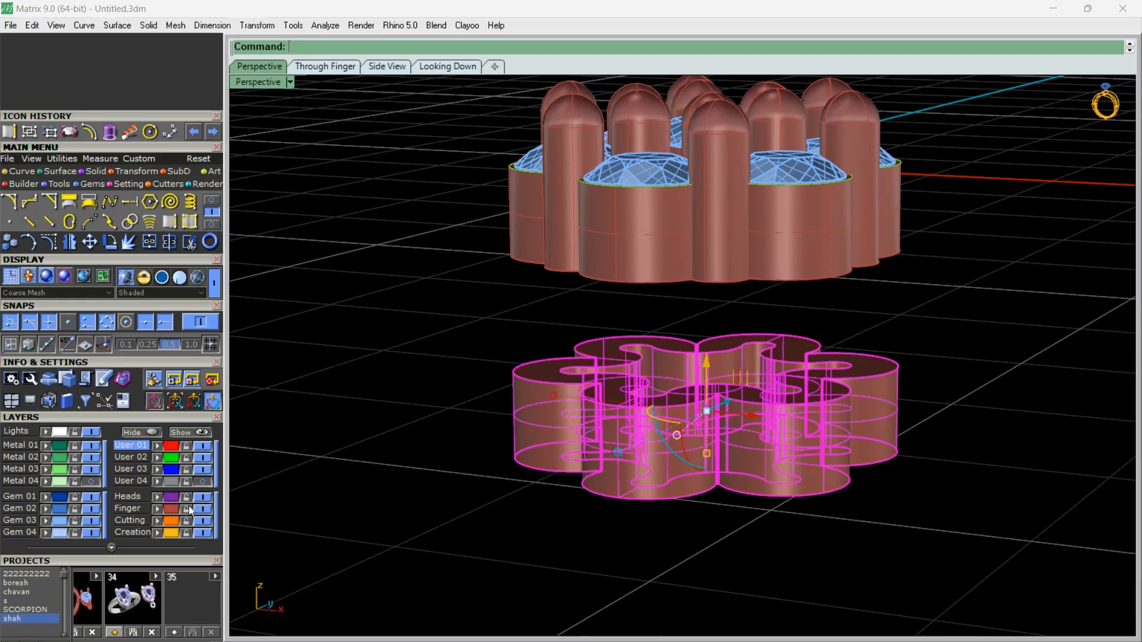
pyautogui.click(458, 423)
pyautogui.moveTo(458, 423); pyautogui.dragTo(511, 486, button='right')
pyautogui.scroll(-3, 545, 512)
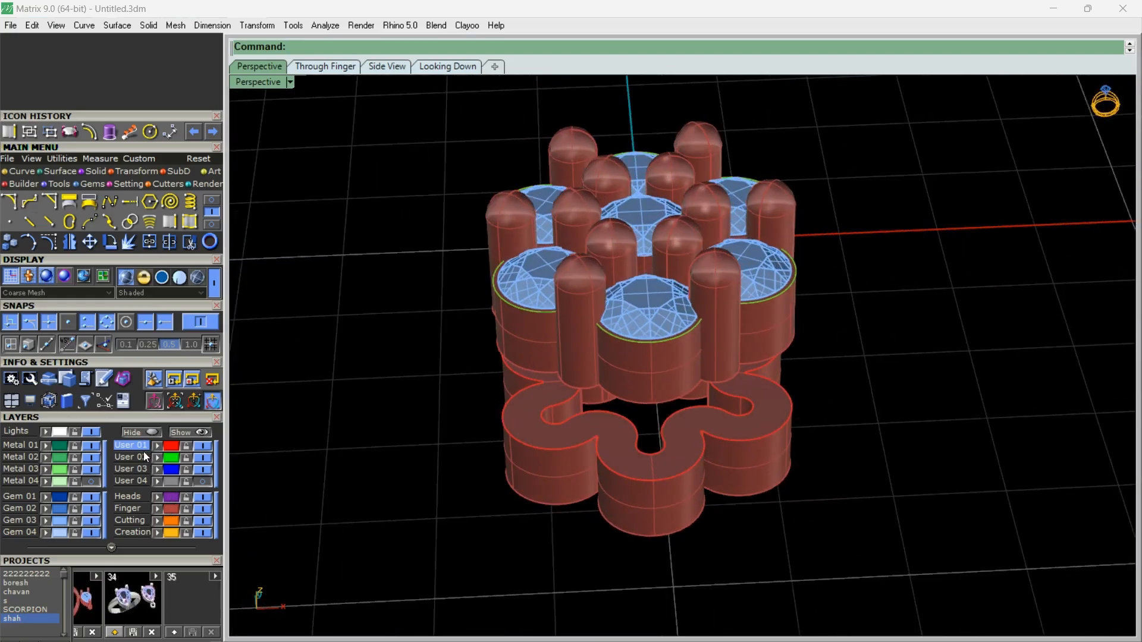
# Hide the Finger and Gem 03 layers to isolate the construction curves, and turn off the User 02 layer
pyautogui.moveTo(874, 407); pyautogui.dragTo(419, 418, button='right')
pyautogui.click(202, 509)
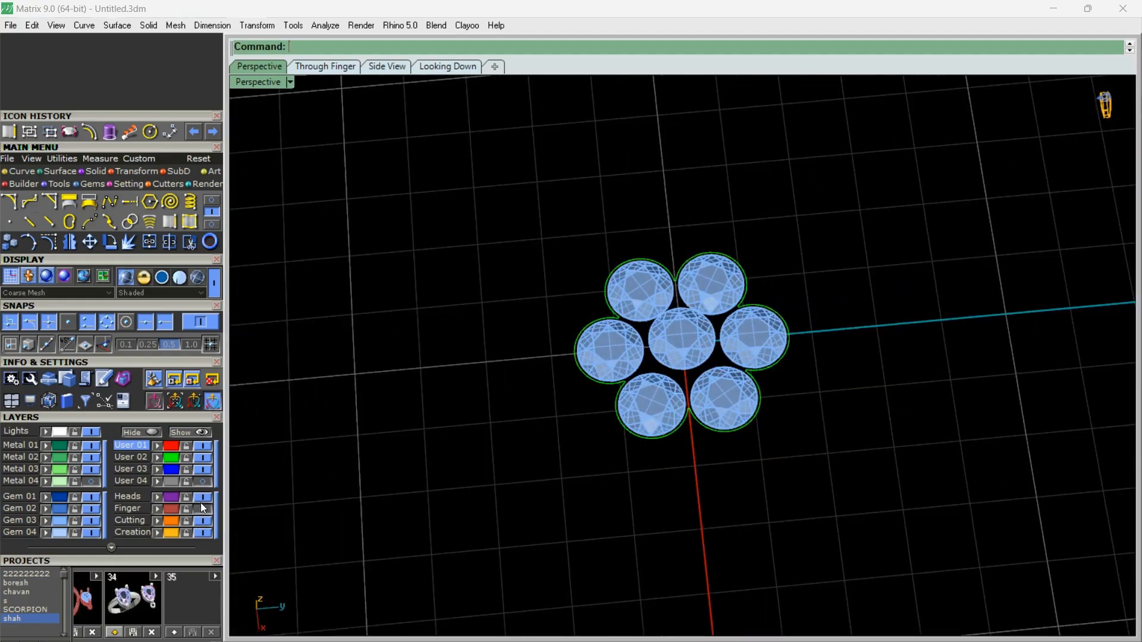
pyautogui.click(94, 522)
pyautogui.moveTo(500, 458); pyautogui.dragTo(681, 349, button='right')
pyautogui.hotkey('ctrl', 'a')
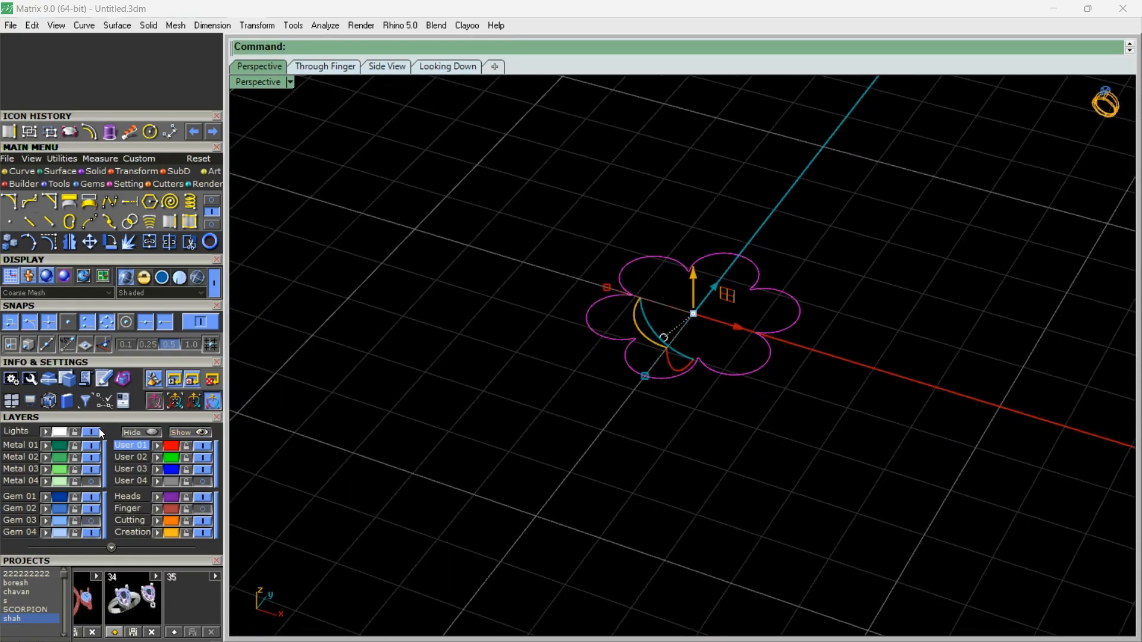
pyautogui.click(205, 462)
pyautogui.moveTo(428, 412); pyautogui.dragTo(536, 436, button='right')
# Turn the Finger and Gem 03 layers back on to show the metal parts and stones
pyautogui.click(204, 508)
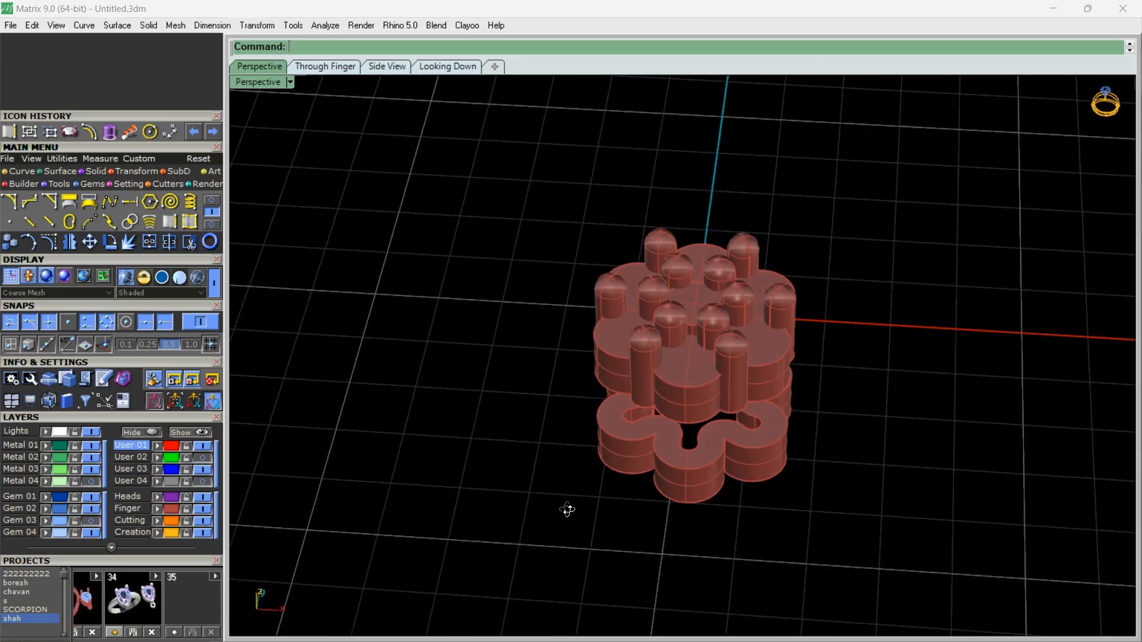
pyautogui.moveTo(565, 510); pyautogui.dragTo(437, 455, button='right')
pyautogui.moveTo(582, 429); pyautogui.dragTo(451, 332, button='right')
pyautogui.click(91, 521)
pyautogui.moveTo(511, 464); pyautogui.dragTo(549, 452, button='right')
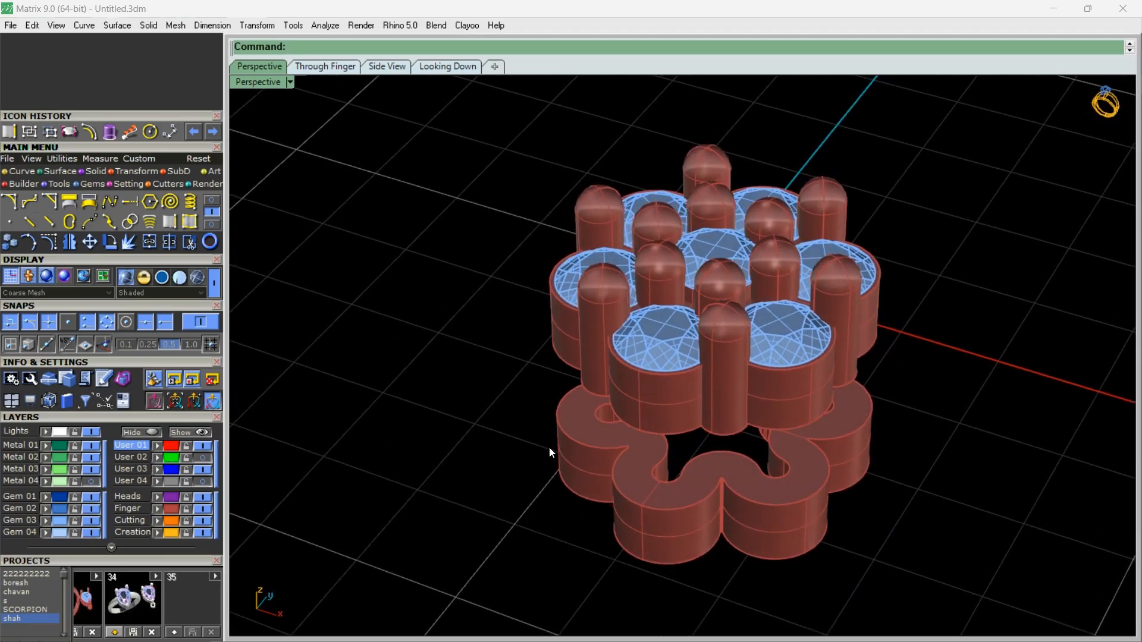
pyautogui.moveTo(698, 354); pyautogui.dragTo(583, 346, button='right')
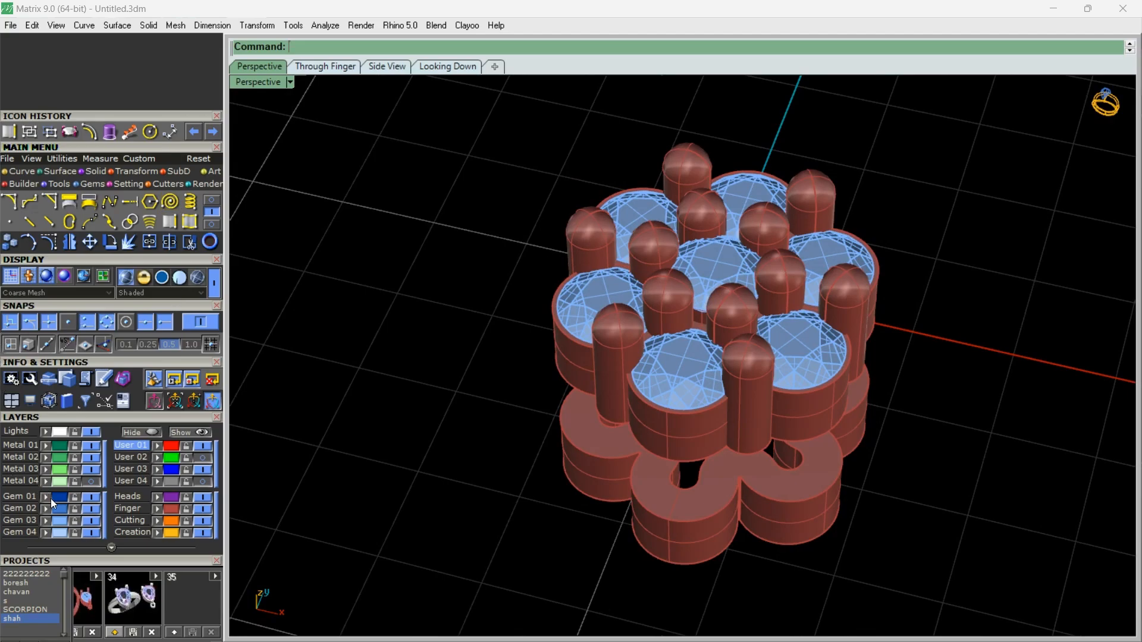
# Select all stones on the Gem 03 layer and load them into the Gem Cutter tool
pyautogui.click(35, 519)
pyautogui.click(151, 186)
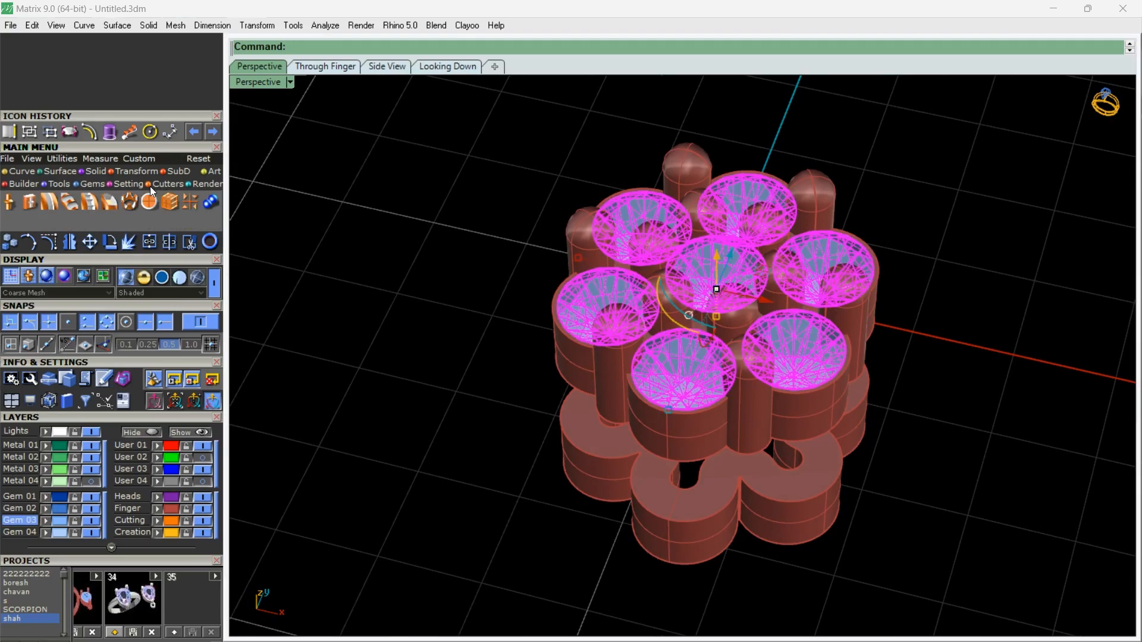
pyautogui.click(7, 206)
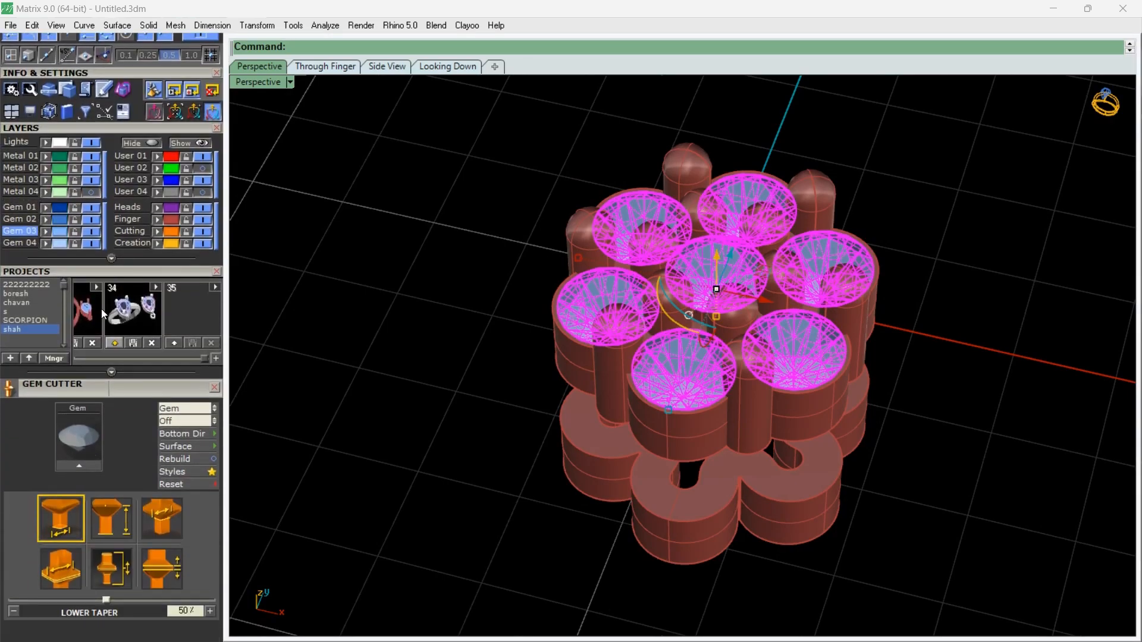
pyautogui.click(84, 469)
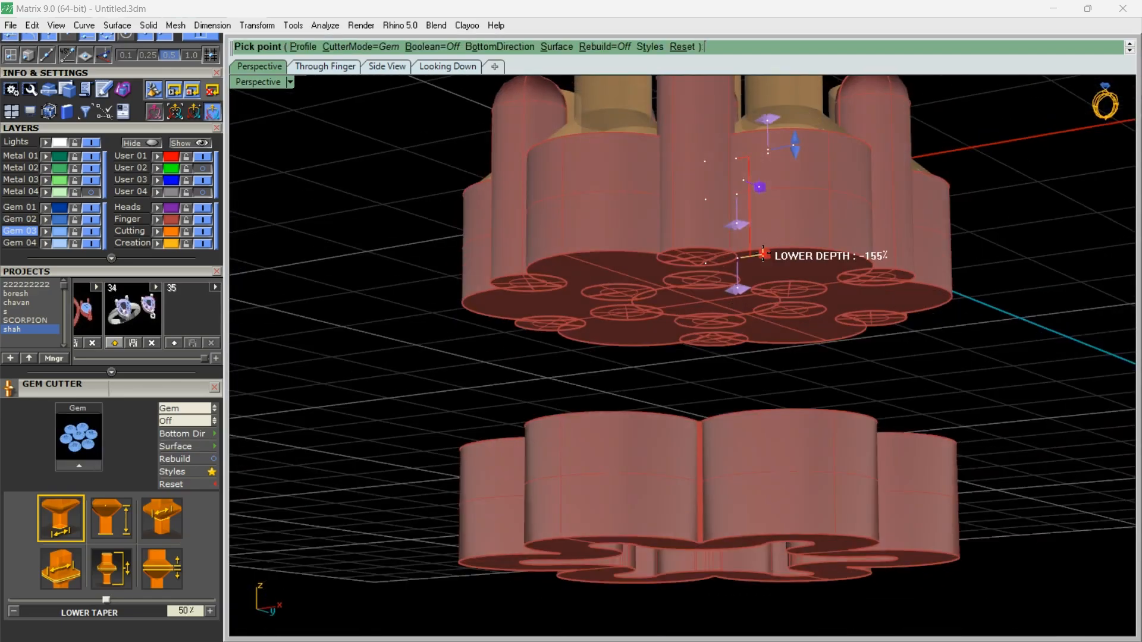
# Extend the cutters' lower depth well past the underside of the flower-shaped stone base
pyautogui.moveTo(763, 254); pyautogui.dragTo(764, 338)
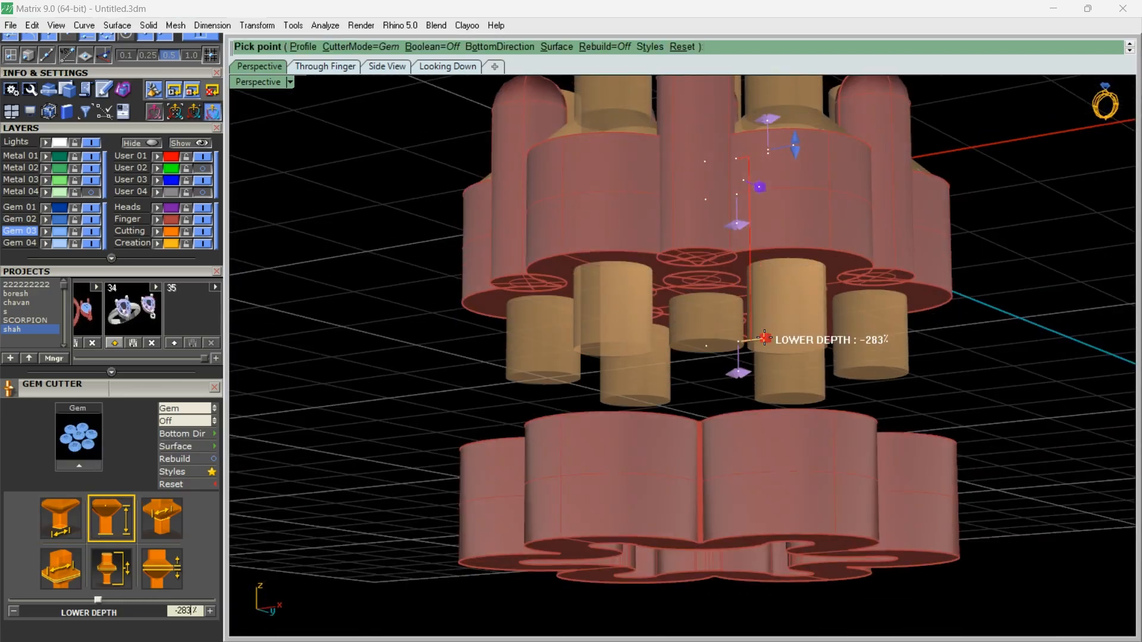
pyautogui.moveTo(505, 315); pyautogui.dragTo(483, 369, button='right')
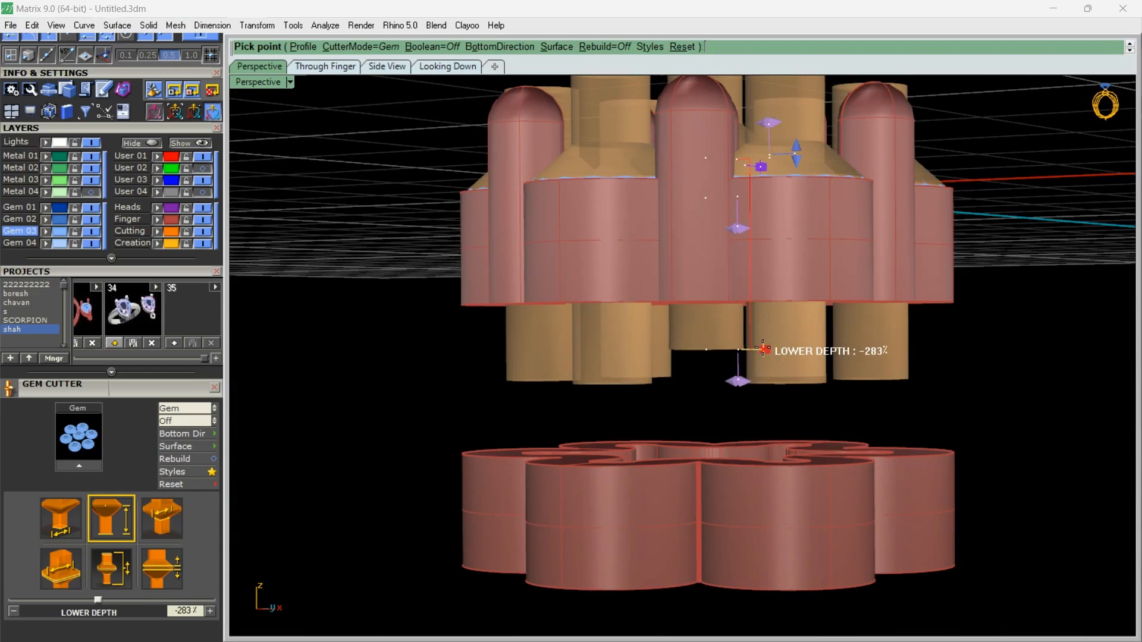
pyautogui.moveTo(763, 350); pyautogui.dragTo(765, 390)
# Increase the cutters' lower seat size and set their girdle scale to 104%
pyautogui.click(170, 534)
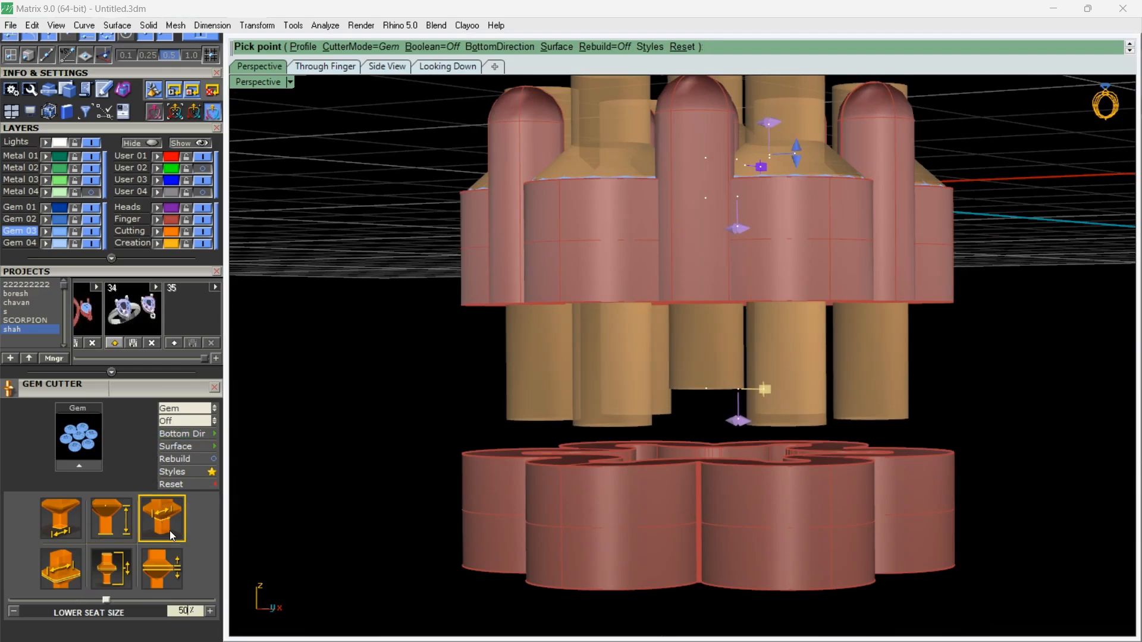
pyautogui.moveTo(107, 597); pyautogui.dragTo(121, 603)
pyautogui.click(83, 581)
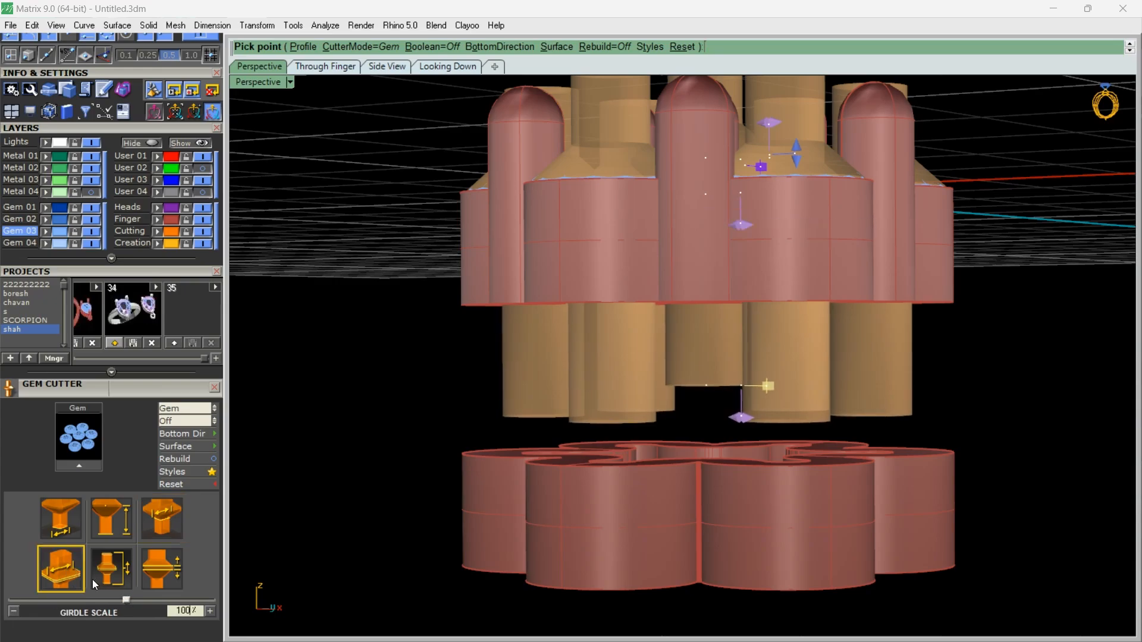
pyautogui.click(209, 611)
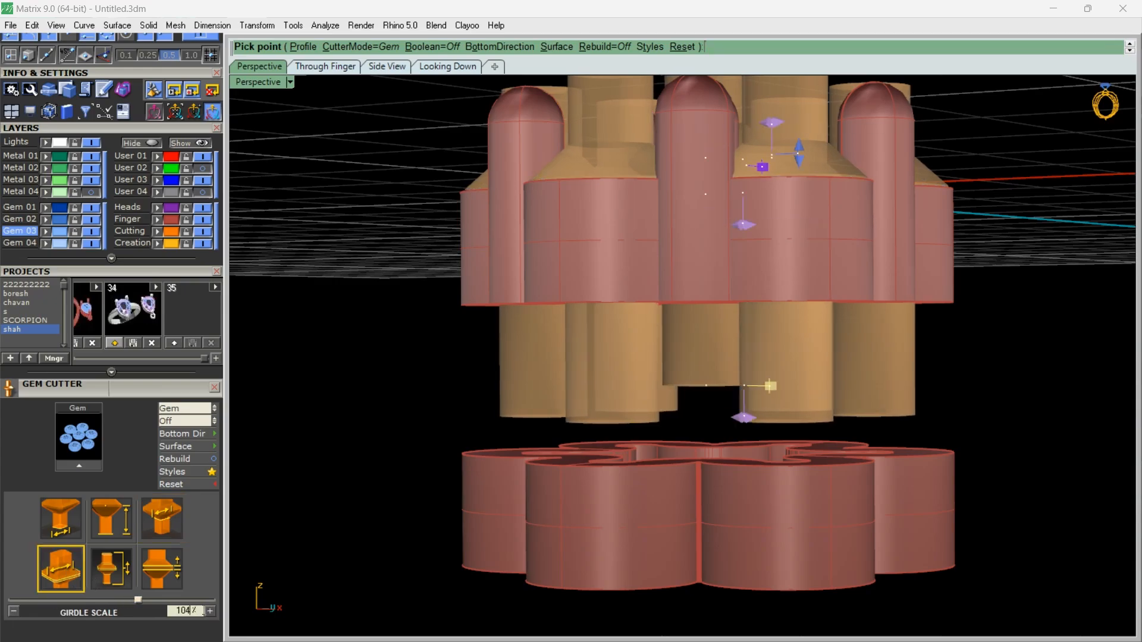
# Set the cutters' girdle width to 6.5% and create the seven gem cutters
pyautogui.click(113, 580)
pyautogui.click(159, 569)
pyautogui.click(208, 610)
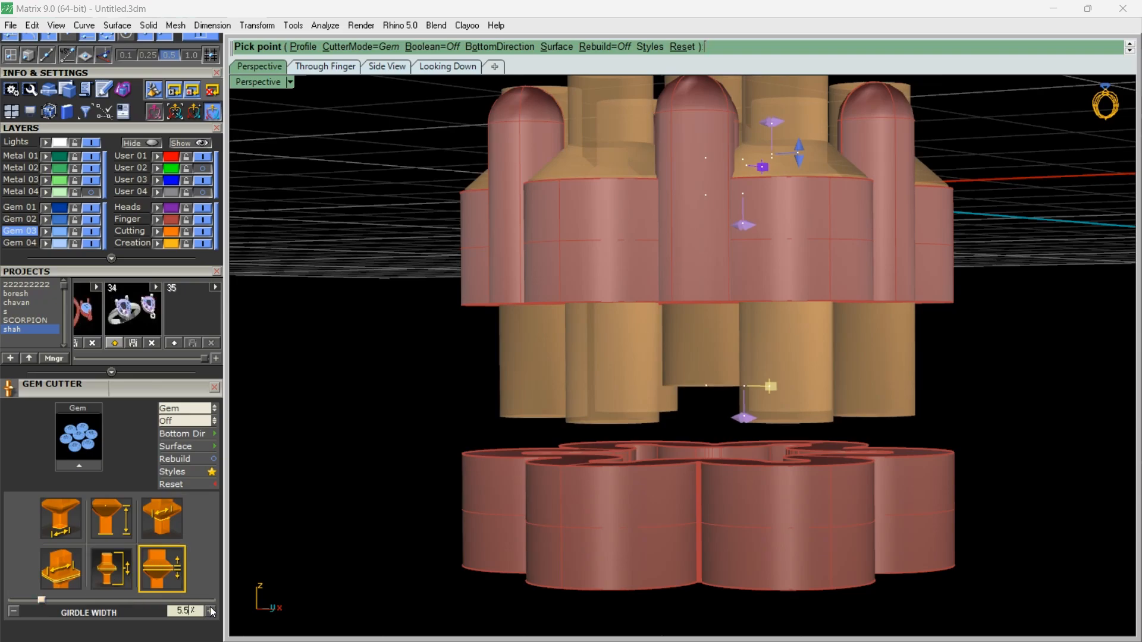
pyautogui.click(208, 611)
pyautogui.click(208, 611)
pyautogui.rightClick(677, 314)
pyautogui.moveTo(677, 313); pyautogui.dragTo(614, 296, button='right')
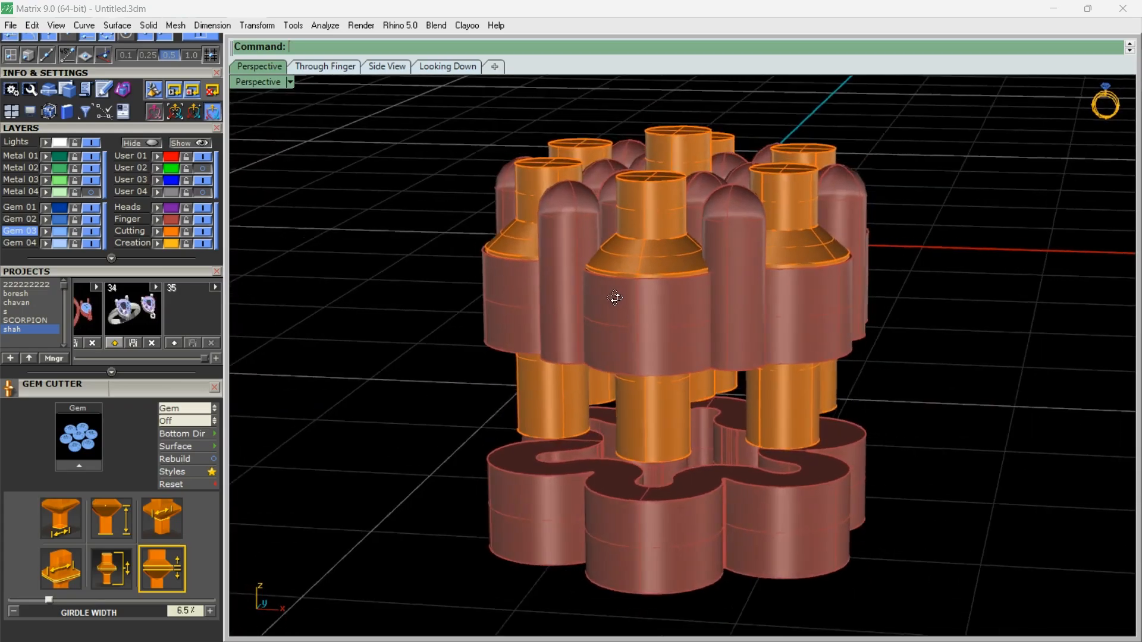
# Subtract the gem cutters from all metal parts on the Finger layer with Boolean Difference
pyautogui.scroll(5, 636, 248)
pyautogui.moveTo(636, 248); pyautogui.dragTo(612, 297, button='right')
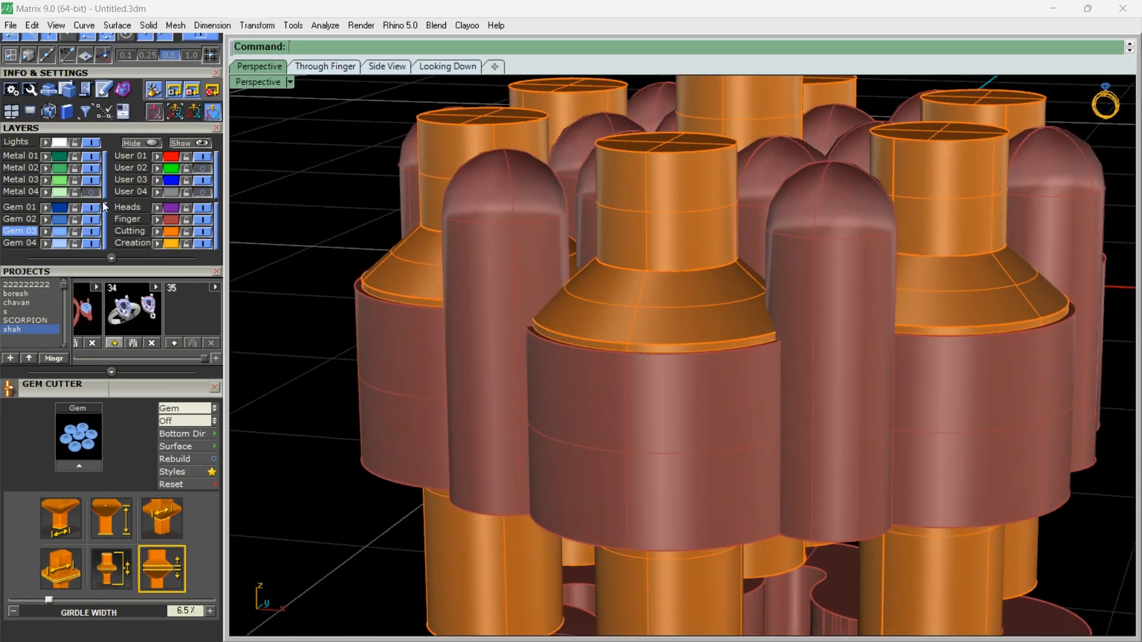
pyautogui.click(137, 223)
pyautogui.scroll(5, 126, 127)
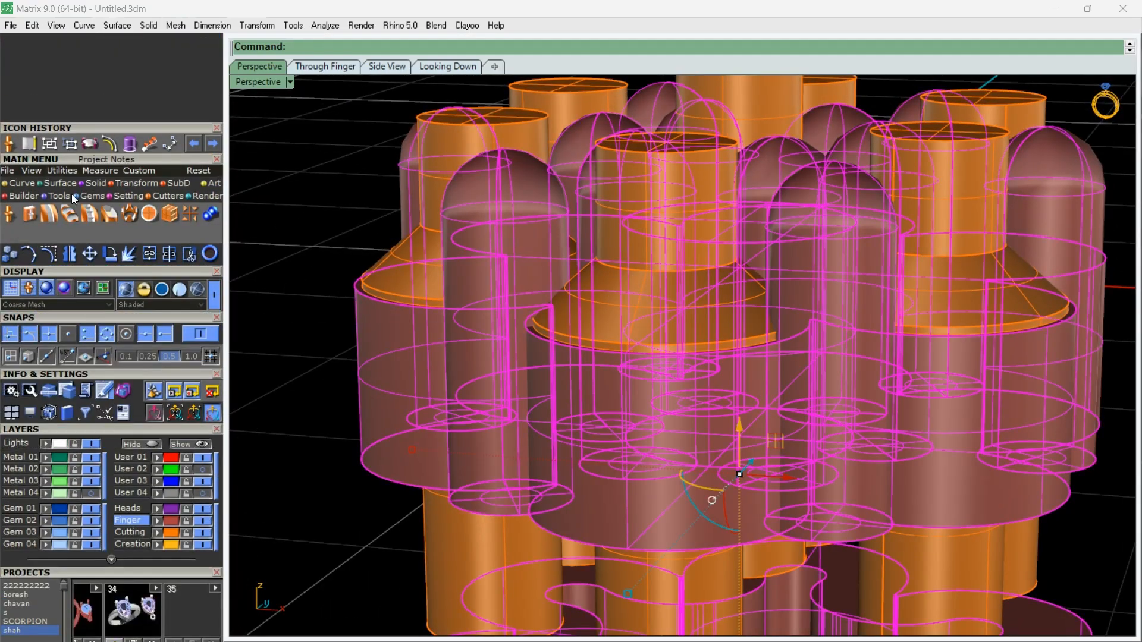
pyautogui.click(93, 185)
pyautogui.click(9, 212)
pyautogui.click(452, 171)
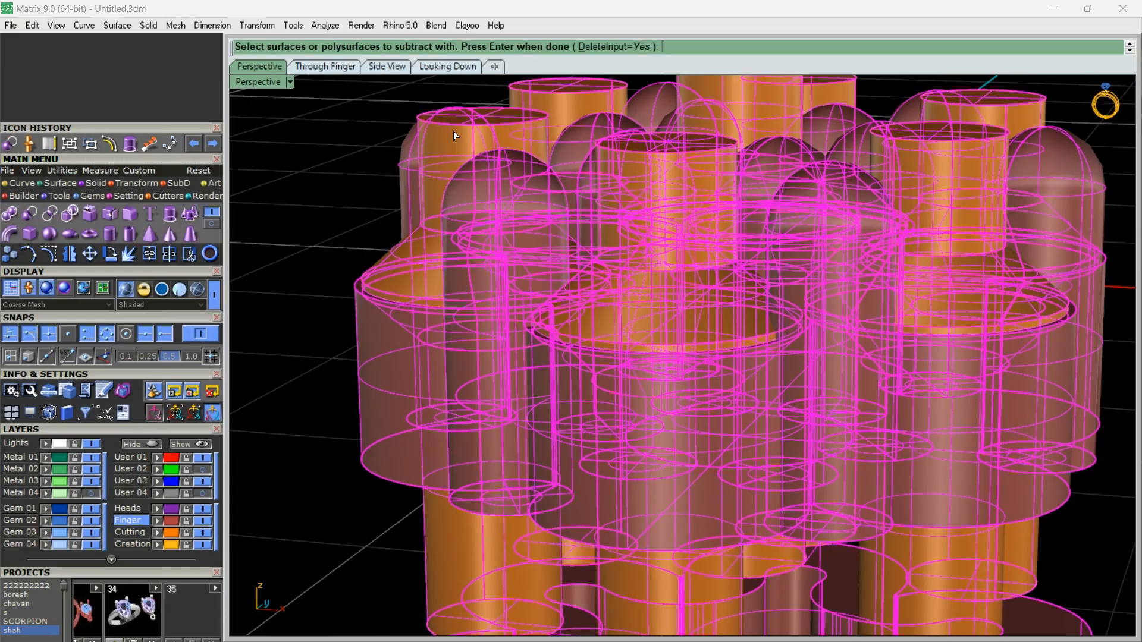
pyautogui.press('Return')
pyautogui.moveTo(453, 171); pyautogui.dragTo(530, 279, button='right')
pyautogui.scroll(-4, 530, 280)
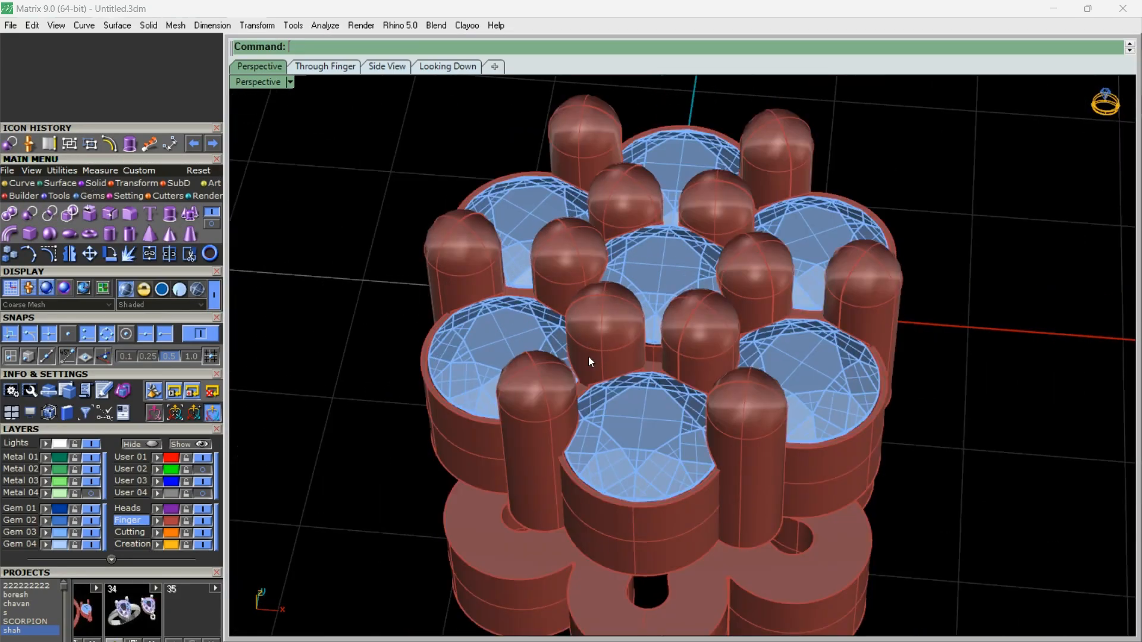
# Check how the stones sit in the cut base, and hide the Gem 03 layer
pyautogui.moveTo(587, 356); pyautogui.dragTo(339, 363, button='right')
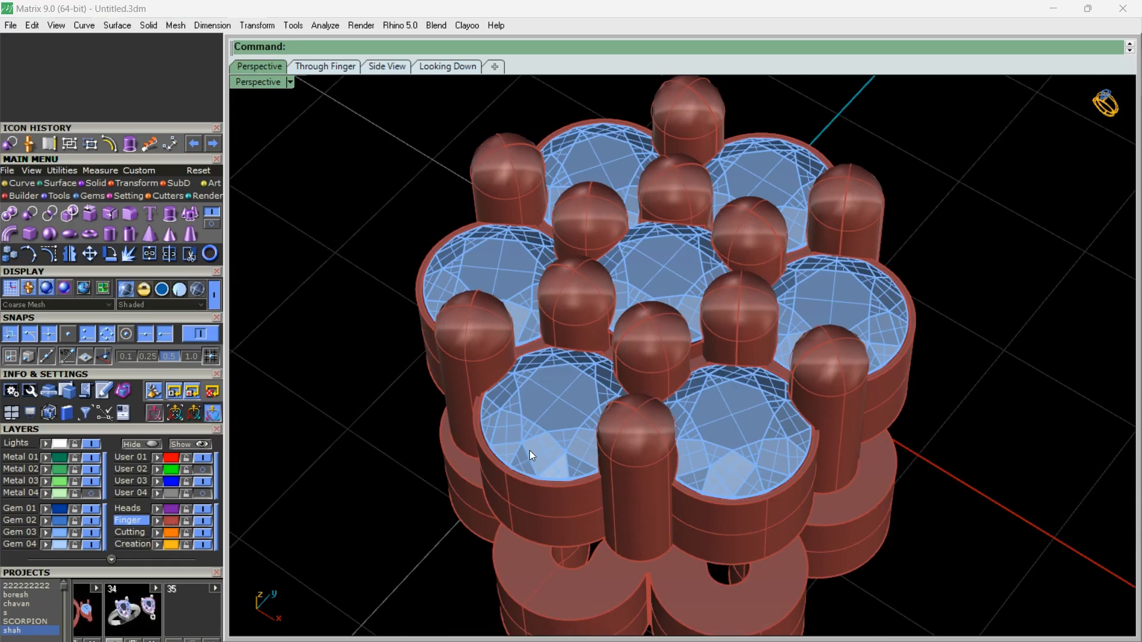
pyautogui.moveTo(529, 451); pyautogui.dragTo(509, 322, button='right')
pyautogui.scroll(5, 671, 402)
pyautogui.scroll(-4, 543, 378)
pyautogui.click(91, 532)
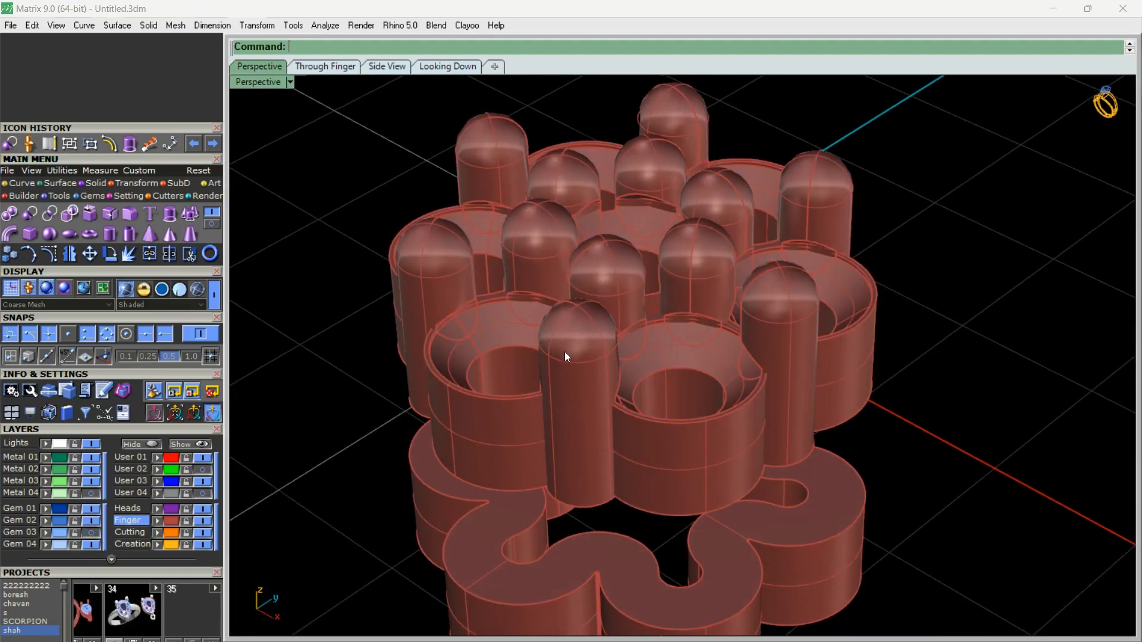
# Examine the cut stone seats, prongs and lower gallery ring from several angles
pyautogui.moveTo(566, 357); pyautogui.dragTo(775, 324, button='right')
pyautogui.scroll(-4, 605, 377)
pyautogui.scroll(5, 535, 324)
pyautogui.scroll(-2, 637, 397)
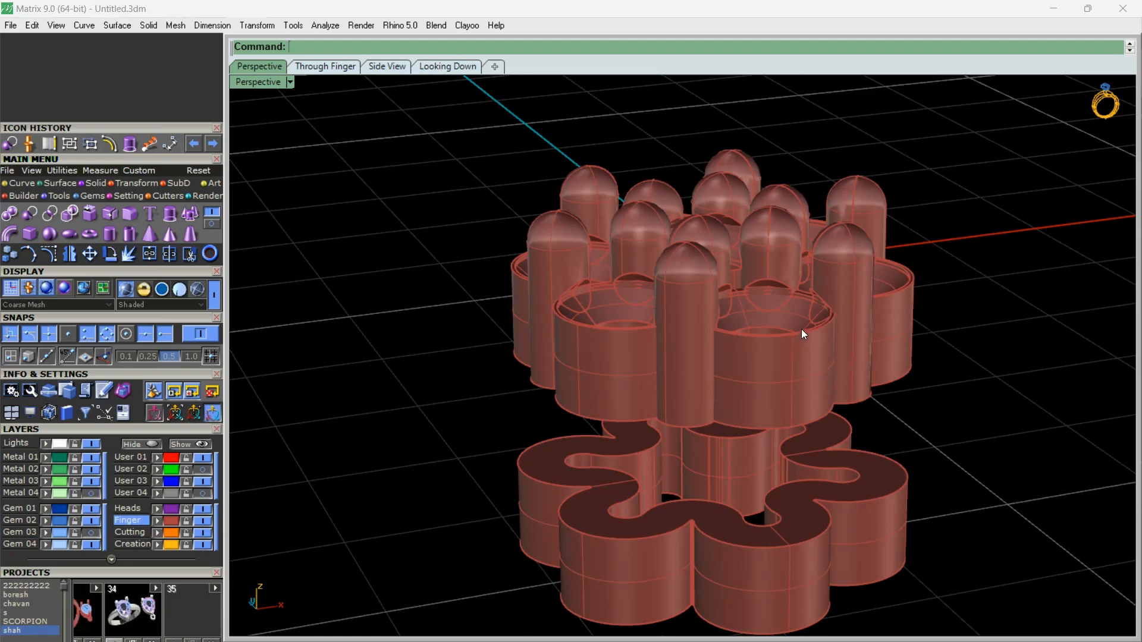
pyautogui.scroll(-5, 801, 330)
pyautogui.moveTo(801, 329); pyautogui.dragTo(717, 401, button='right')
pyautogui.scroll(4, 711, 354)
pyautogui.scroll(2, 718, 400)
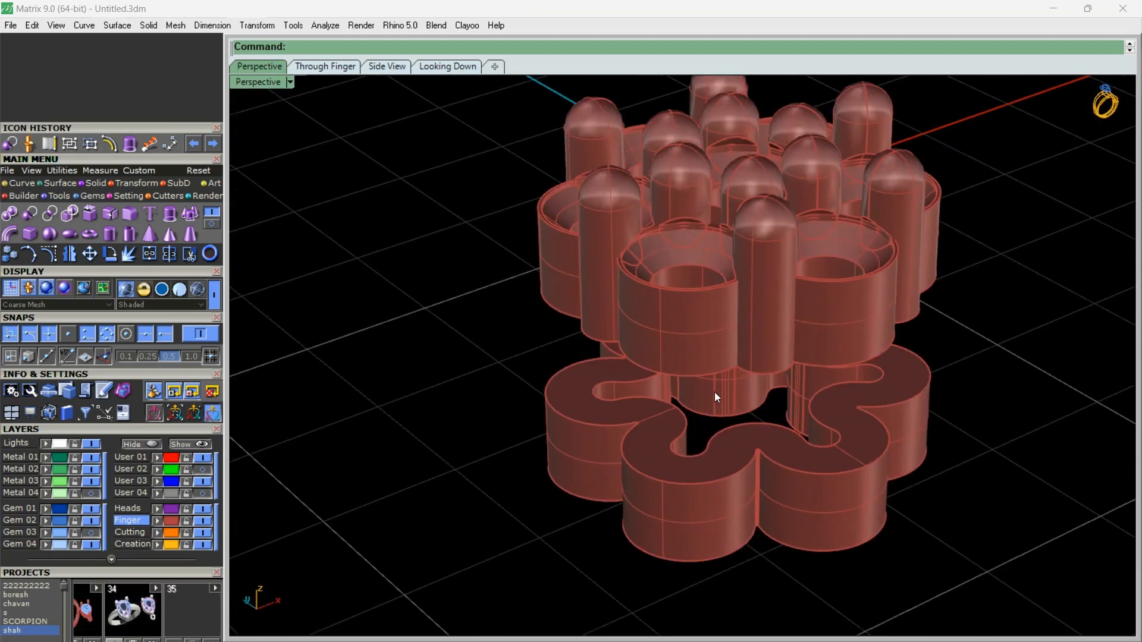
pyautogui.scroll(3, 715, 400)
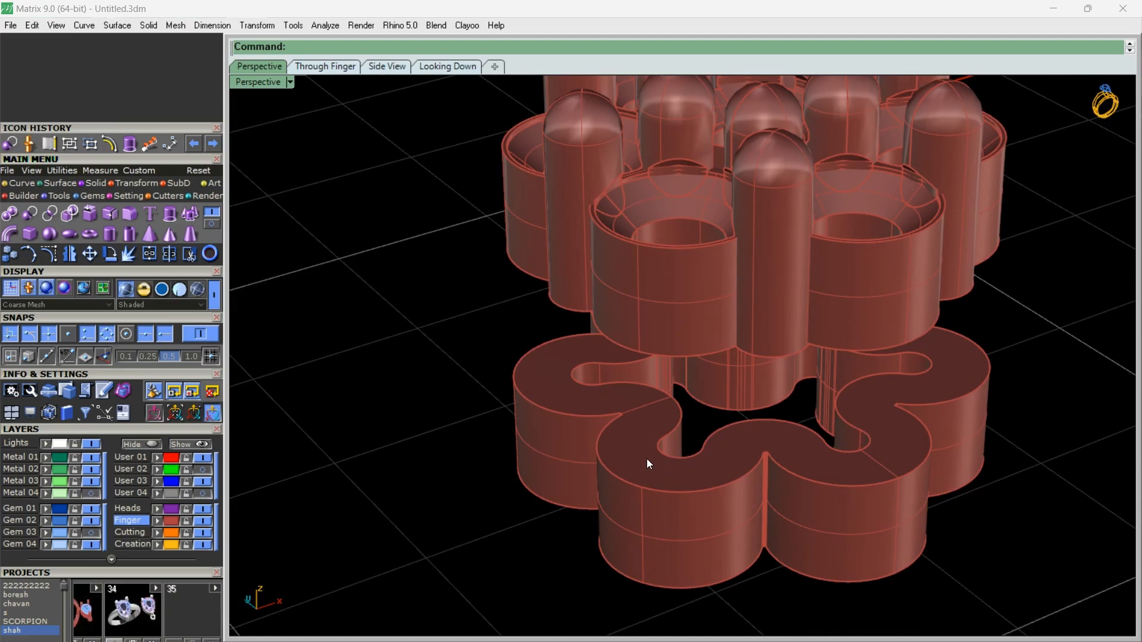
pyautogui.moveTo(675, 441); pyautogui.dragTo(1034, 405, button='right')
pyautogui.scroll(-5, 744, 333)
pyautogui.moveTo(744, 333); pyautogui.dragTo(885, 406, button='right')
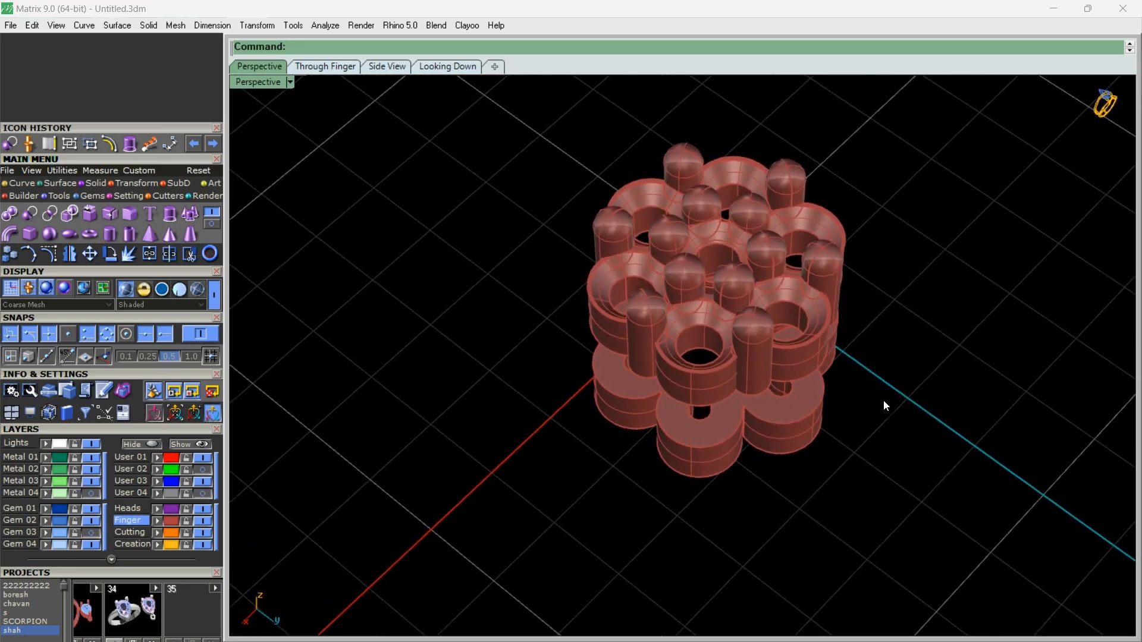
# Duplicate the bottom outer edges of the flower base's six petals and the six outer prongs
pyautogui.moveTo(844, 305); pyautogui.dragTo(652, 434, button='right')
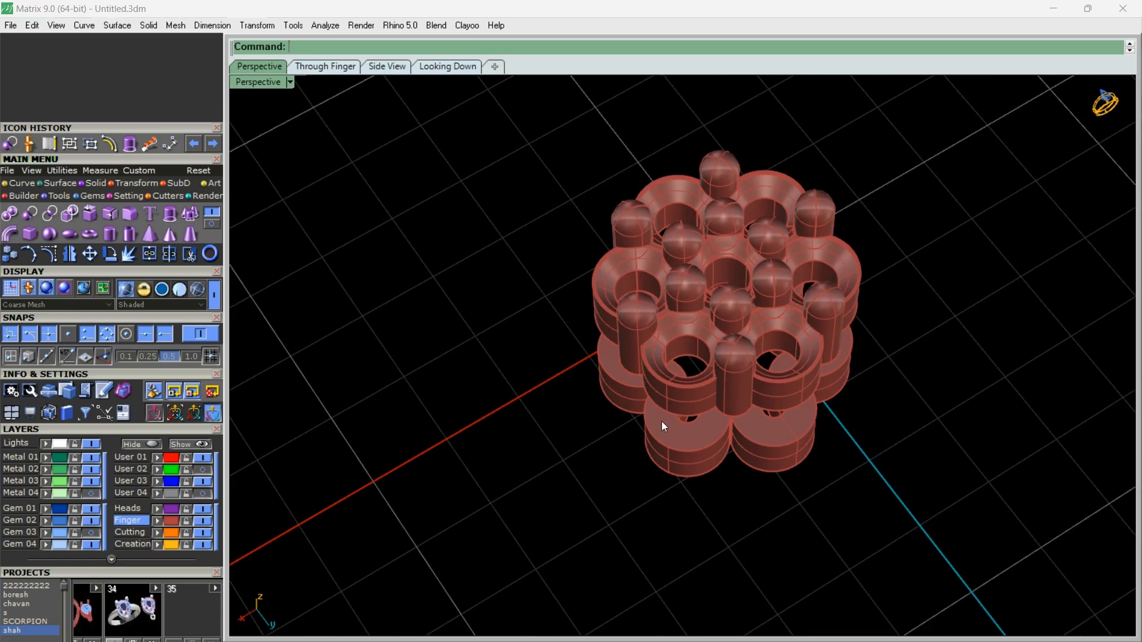
pyautogui.moveTo(690, 402); pyautogui.dragTo(714, 325, button='right')
pyautogui.scroll(4, 770, 280)
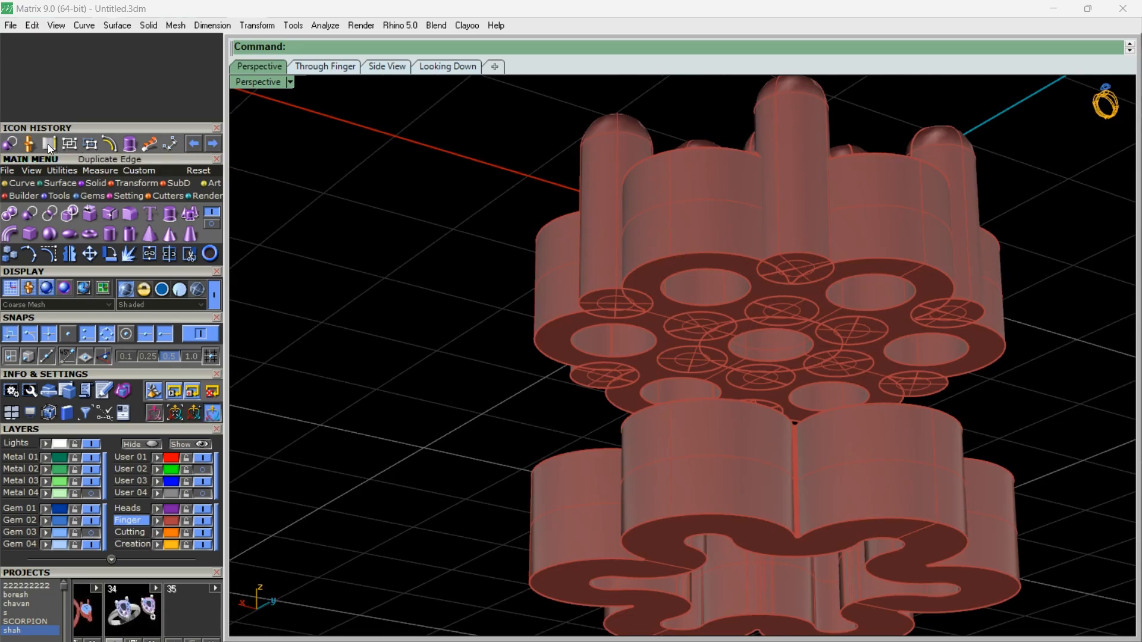
pyautogui.click(48, 144)
pyautogui.scroll(4, 603, 291)
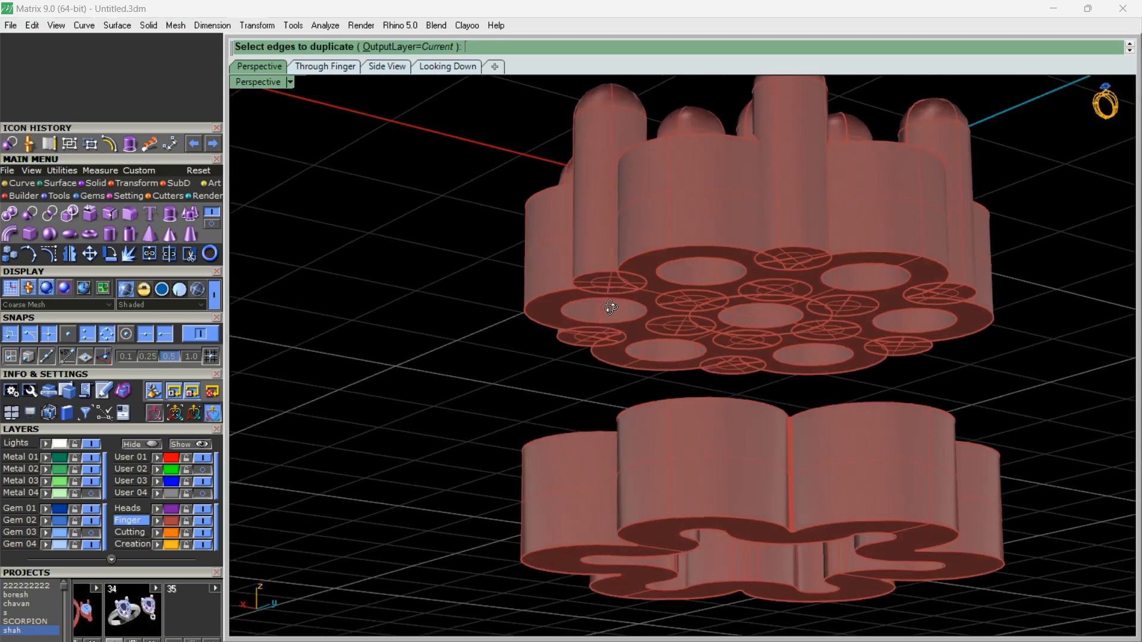
pyautogui.click(593, 274)
pyautogui.click(650, 250)
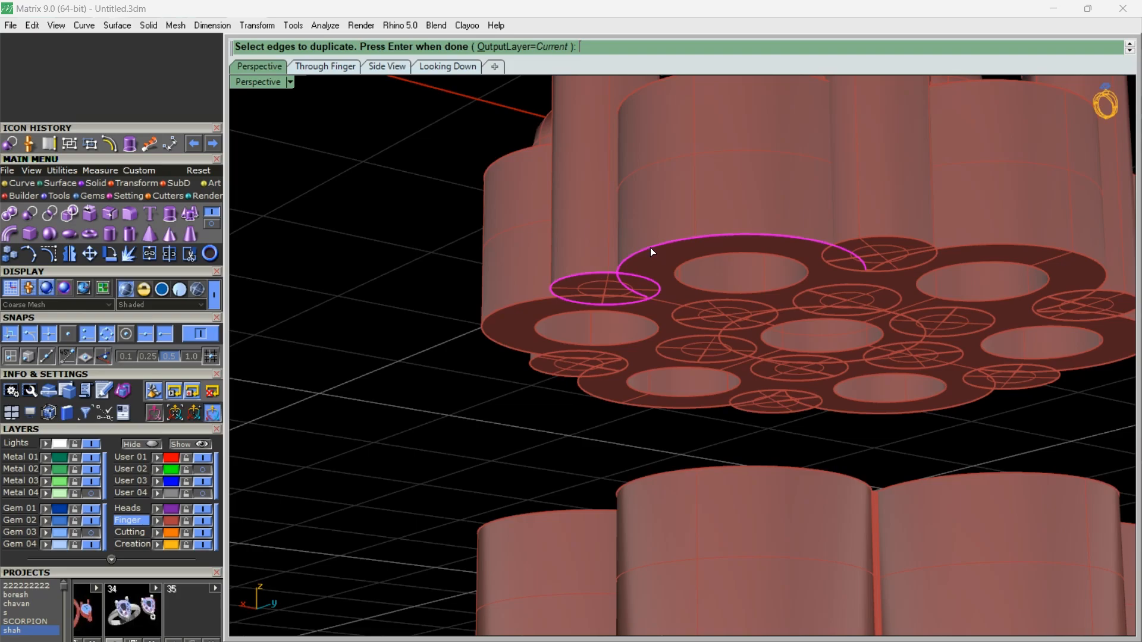
pyautogui.scroll(4, 640, 282)
pyautogui.scroll(-4, 620, 302)
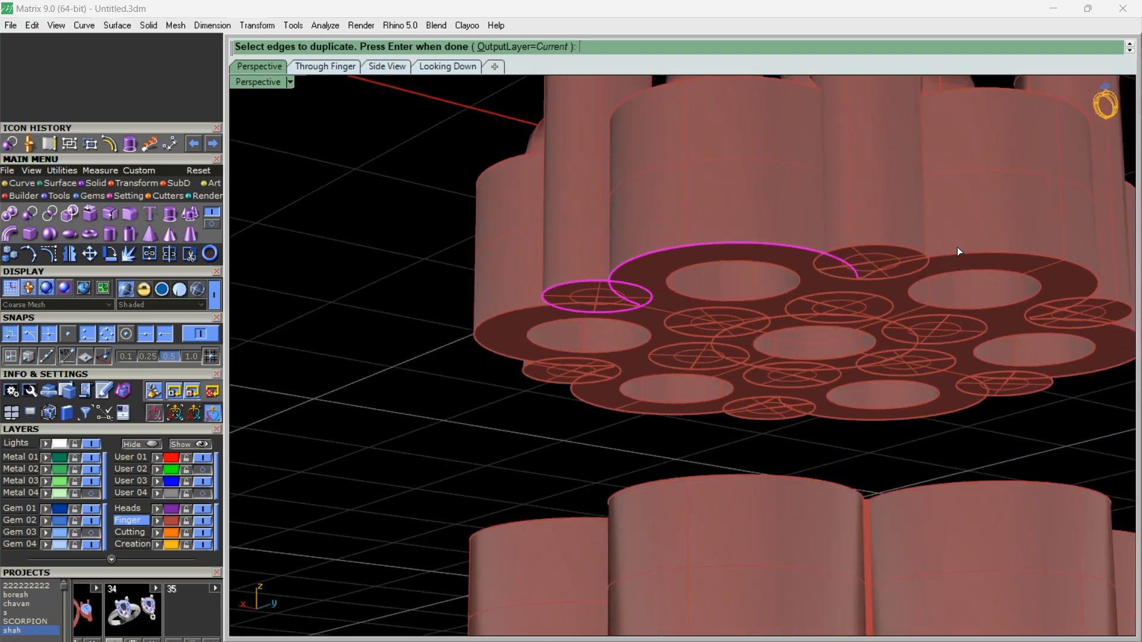
pyautogui.moveTo(995, 254); pyautogui.dragTo(669, 224, button='right')
pyautogui.scroll(-5, 669, 223)
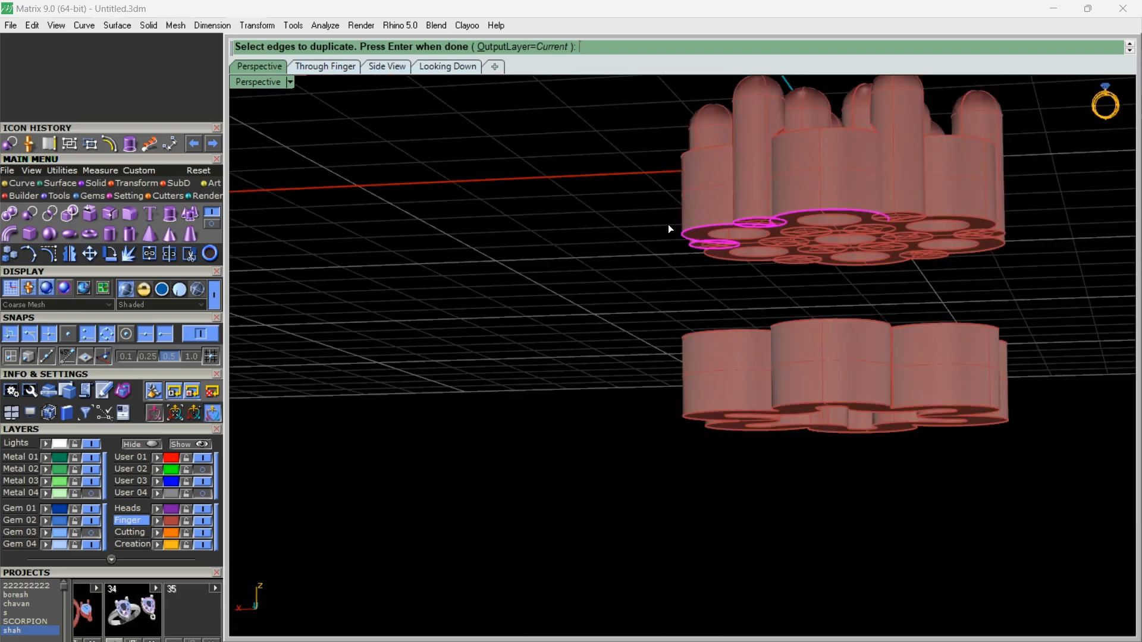
pyautogui.scroll(5, 897, 214)
pyautogui.click(897, 212)
pyautogui.moveTo(997, 258); pyautogui.dragTo(901, 191, button='right')
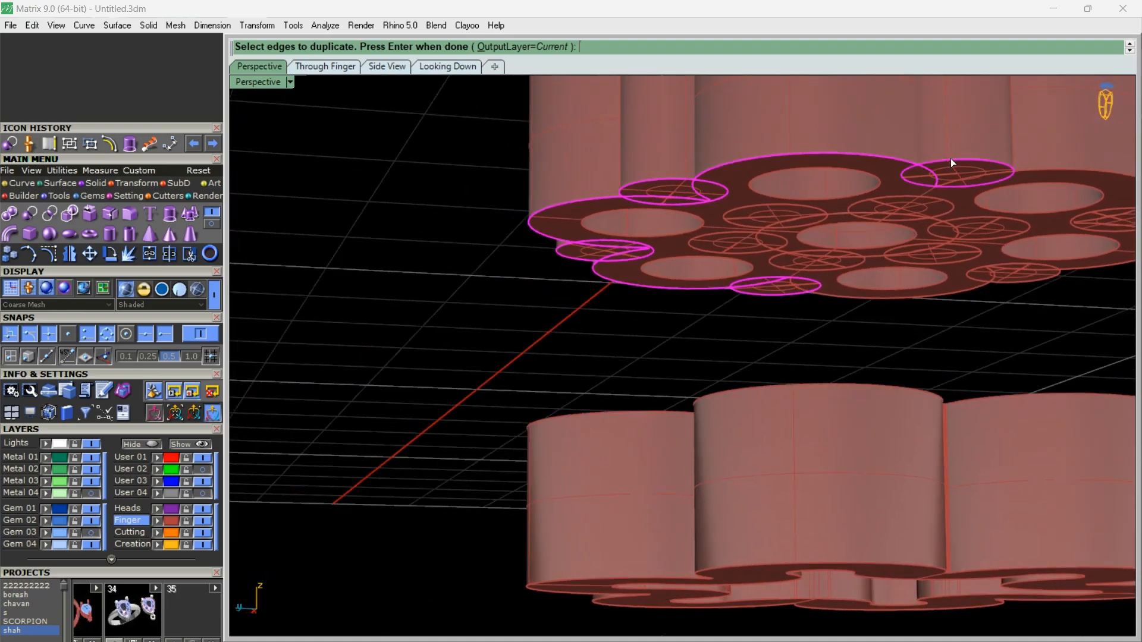
pyautogui.moveTo(951, 158); pyautogui.dragTo(814, 169, button='right')
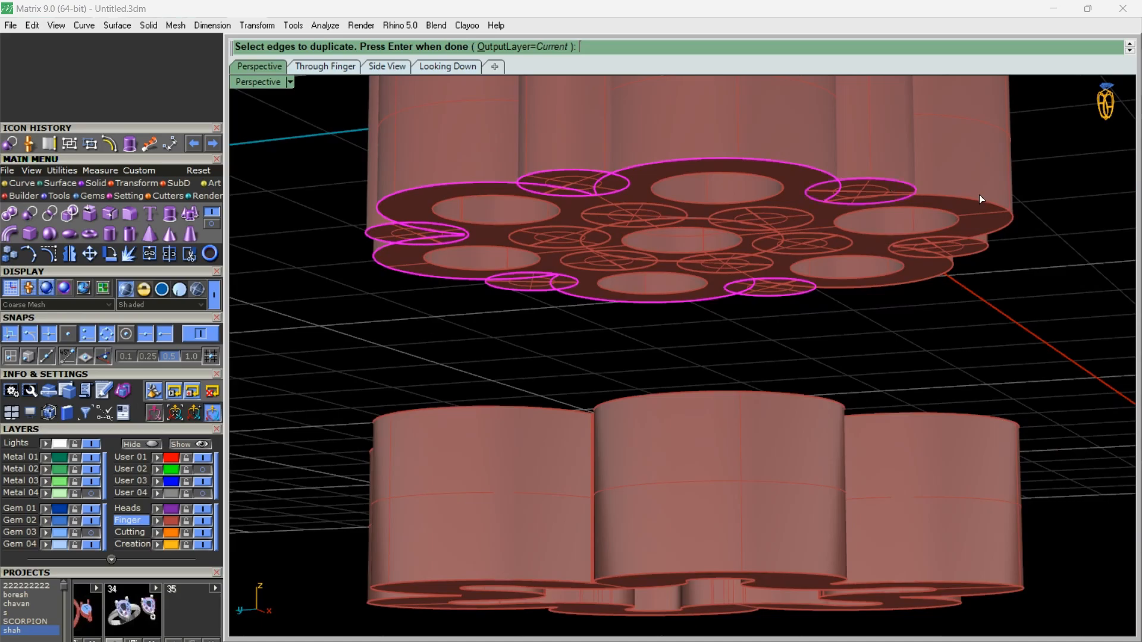
pyautogui.moveTo(980, 195); pyautogui.dragTo(786, 181, button='right')
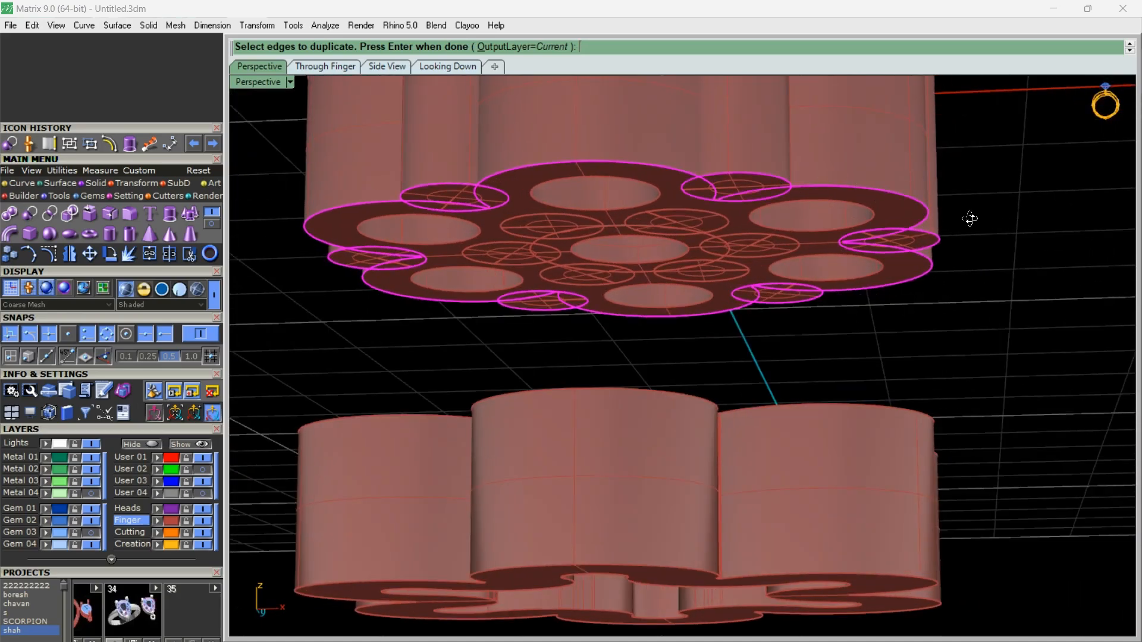
pyautogui.press('Return')
pyautogui.moveTo(898, 227); pyautogui.dragTo(994, 383, button='right')
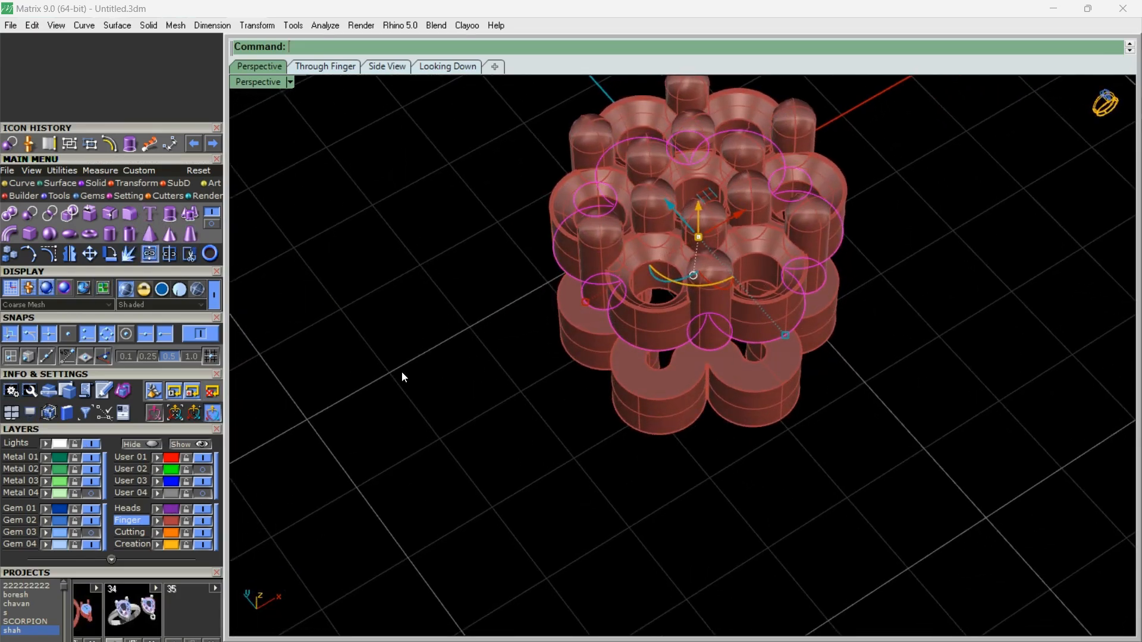
pyautogui.click(395, 386)
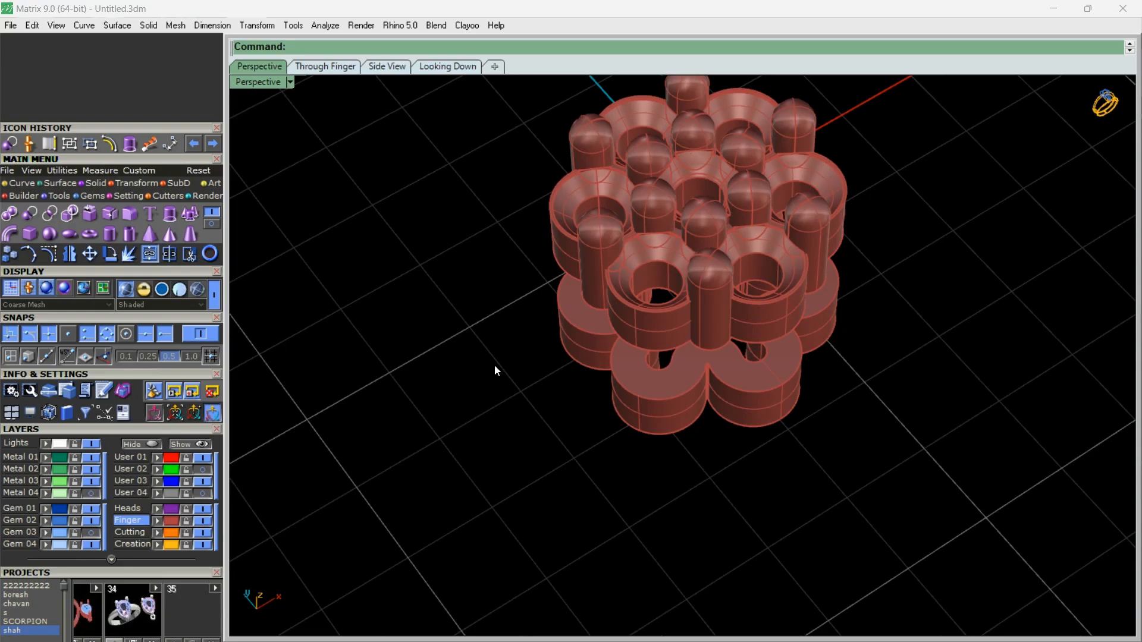
# Move the upper flower base with its prongs and the lower gallery ring to the Heads layer, and hide that layer
pyautogui.click(590, 324)
pyautogui.click(647, 220)
pyautogui.click(630, 284)
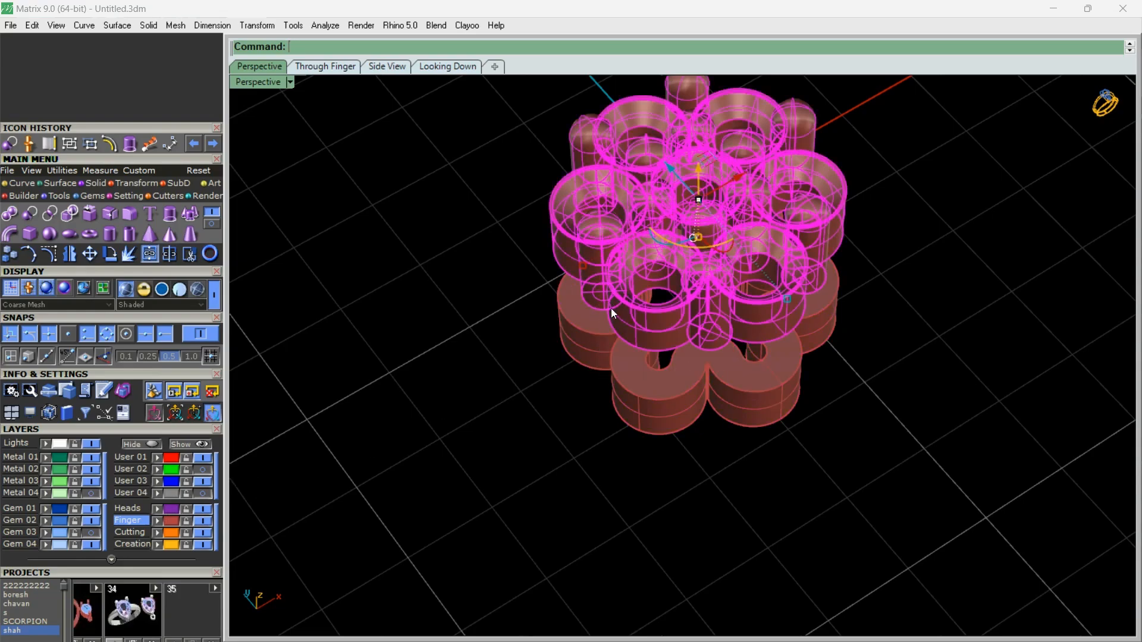
pyautogui.keyDown('shift'); pyautogui.click(597, 322); pyautogui.keyUp('shift')
pyautogui.click(158, 510)
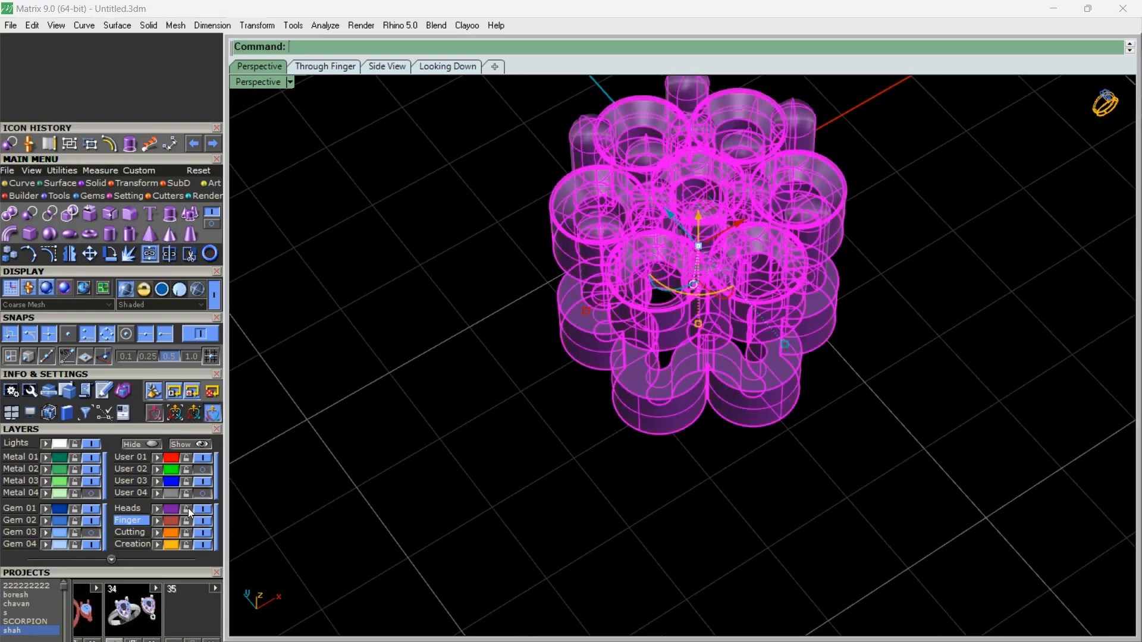
pyautogui.click(202, 509)
# Trim the overlapping inner arcs of the duplicated petal and prong curves, leaving a scalloped outer outline
pyautogui.moveTo(690, 416); pyautogui.dragTo(749, 318, button='right')
pyautogui.moveTo(912, 110); pyautogui.dragTo(493, 322)
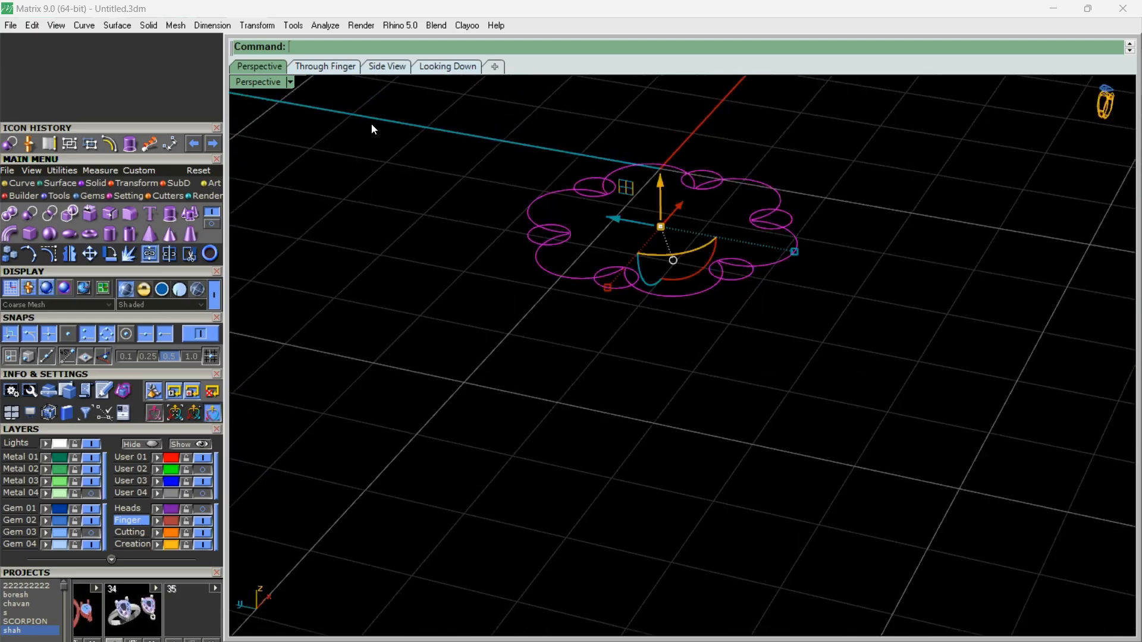
pyautogui.click(447, 67)
pyautogui.scroll(2, 607, 194)
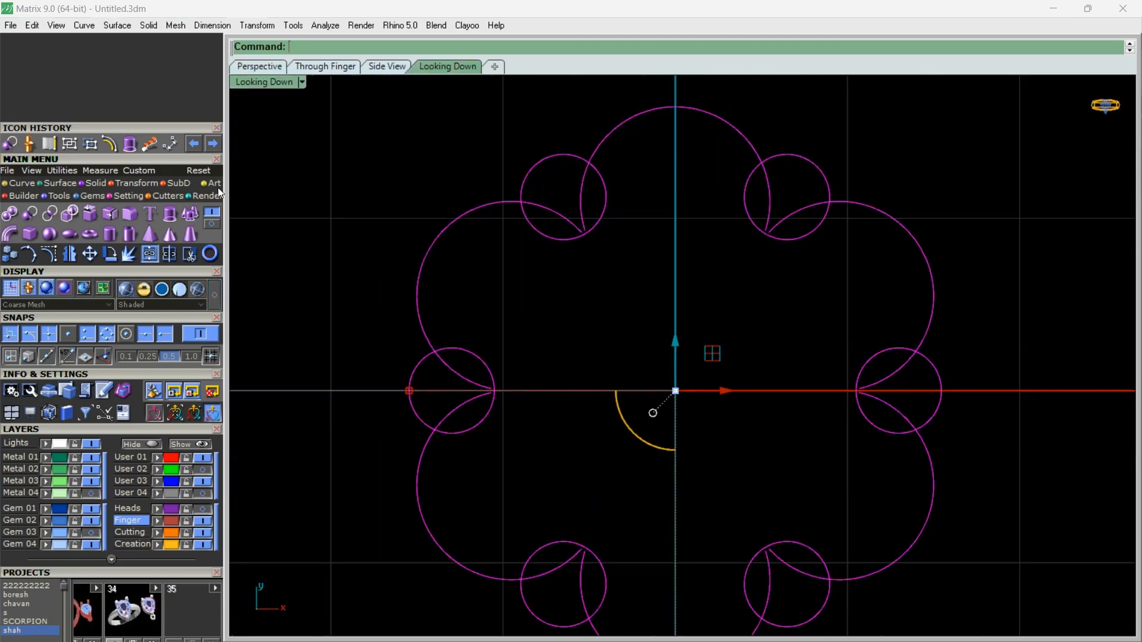
pyautogui.click(190, 250)
pyautogui.click(553, 236)
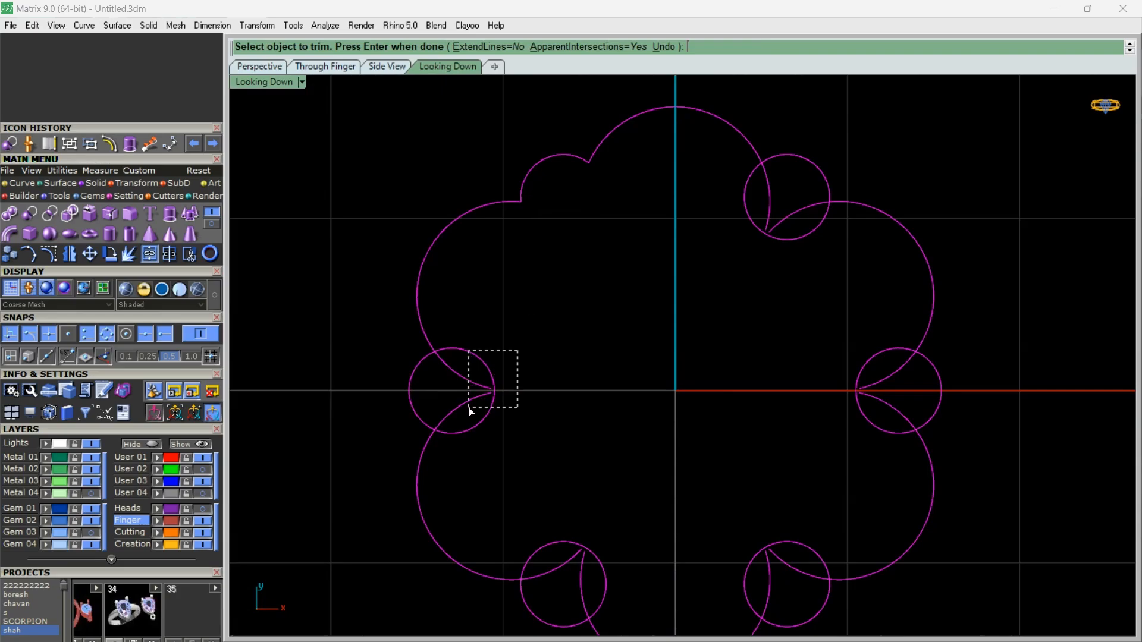
pyautogui.click(751, 555)
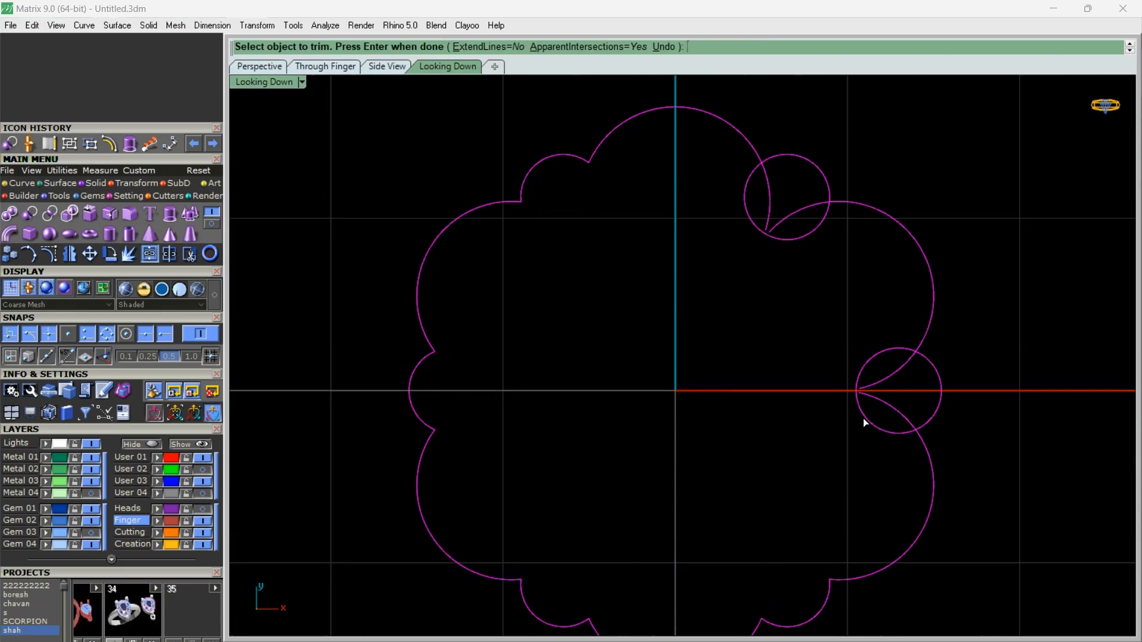
pyautogui.press('Return')
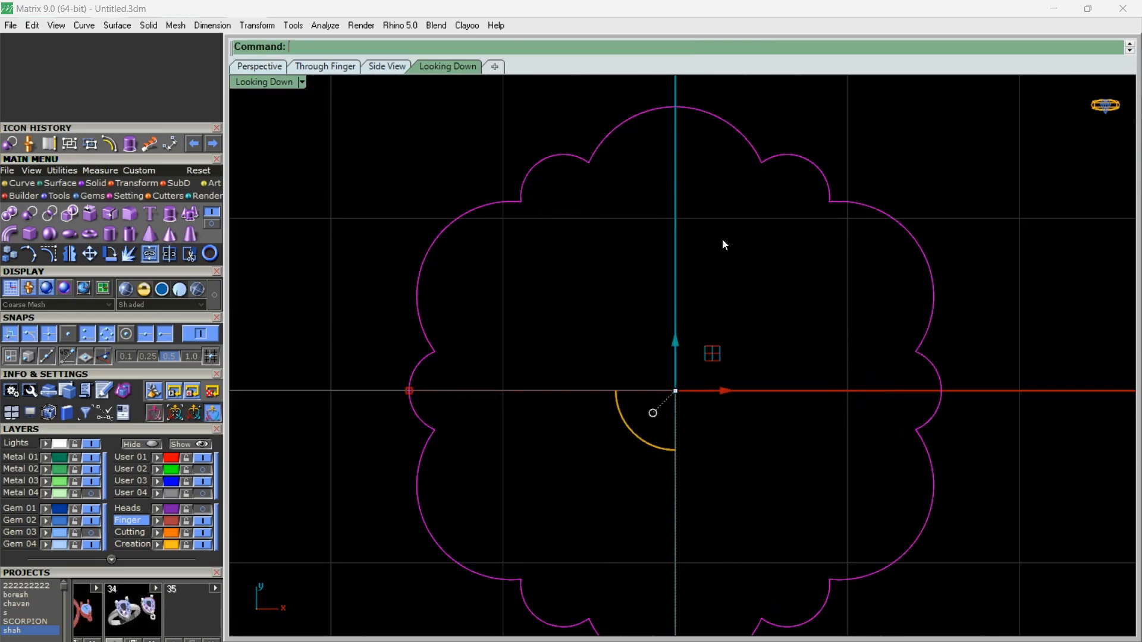
# Join the trimmed curves into one outline and offset it inward by 0.35 mm
pyautogui.scroll(-2, 714, 244)
pyautogui.moveTo(948, 593); pyautogui.dragTo(438, 157)
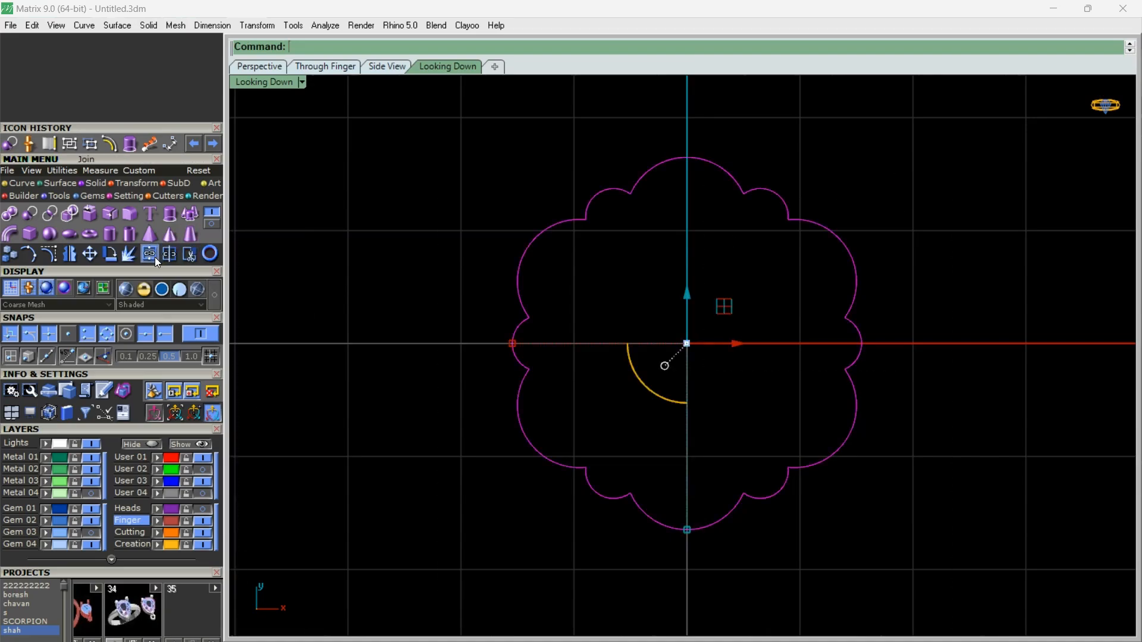
pyautogui.click(110, 148)
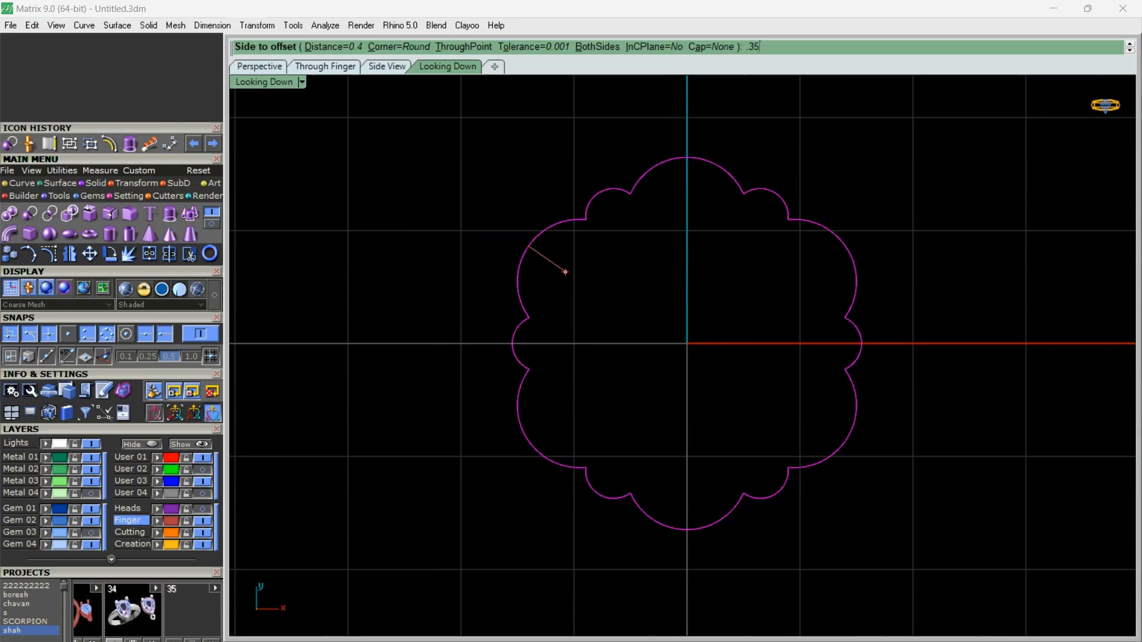
pyautogui.write('.35')
pyautogui.press('Return')
pyautogui.click(559, 260)
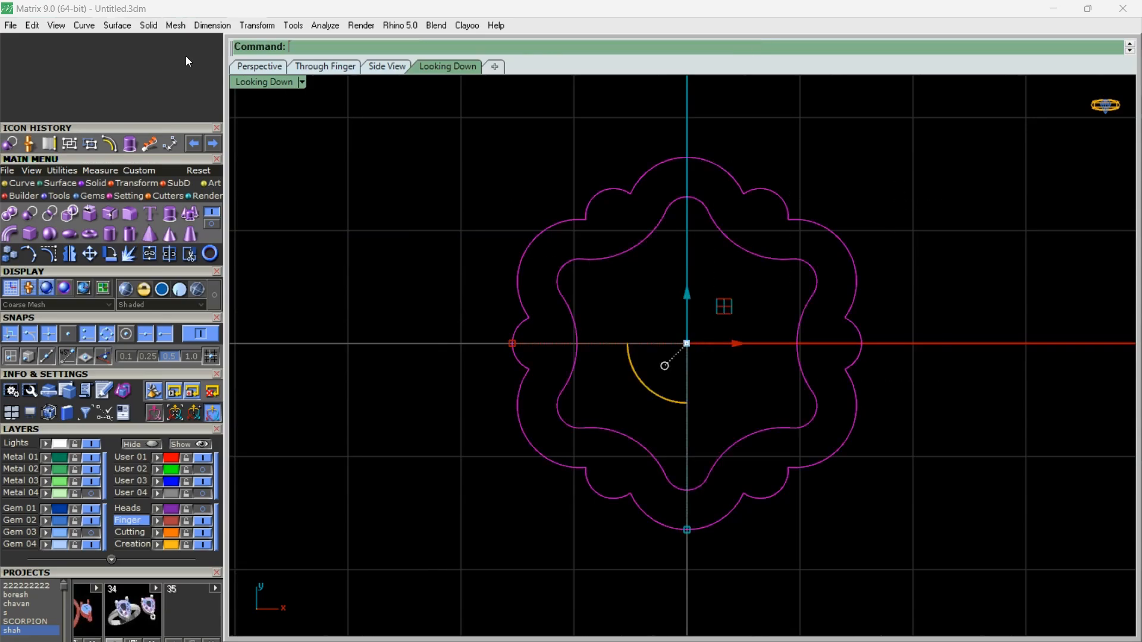
# Show the Heads layer again and extrude the scalloped outline with its inner offset downward as a solid
pyautogui.click(259, 66)
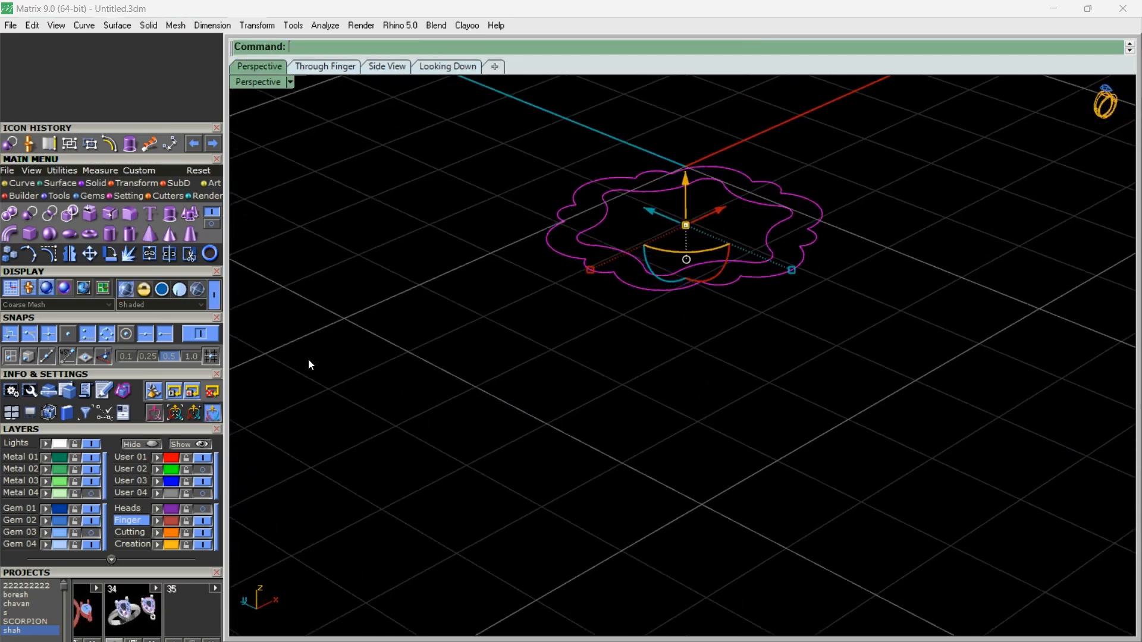
pyautogui.click(202, 509)
pyautogui.moveTo(712, 438); pyautogui.dragTo(676, 359, button='right')
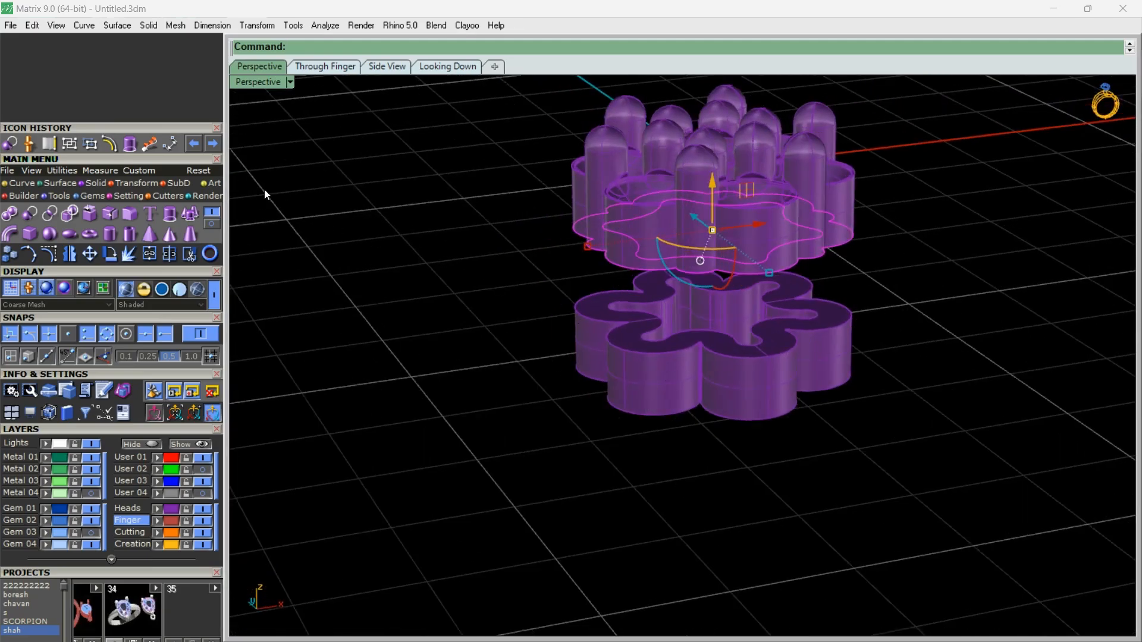
pyautogui.click(175, 217)
pyautogui.click(678, 410)
pyautogui.moveTo(683, 412); pyautogui.dragTo(788, 382, button='right')
pyautogui.scroll(3, 785, 294)
pyautogui.scroll(-9, 785, 293)
# Select the single round diamond and open the Gem Profile builder for it
pyautogui.moveTo(785, 293); pyautogui.dragTo(774, 357, button='right')
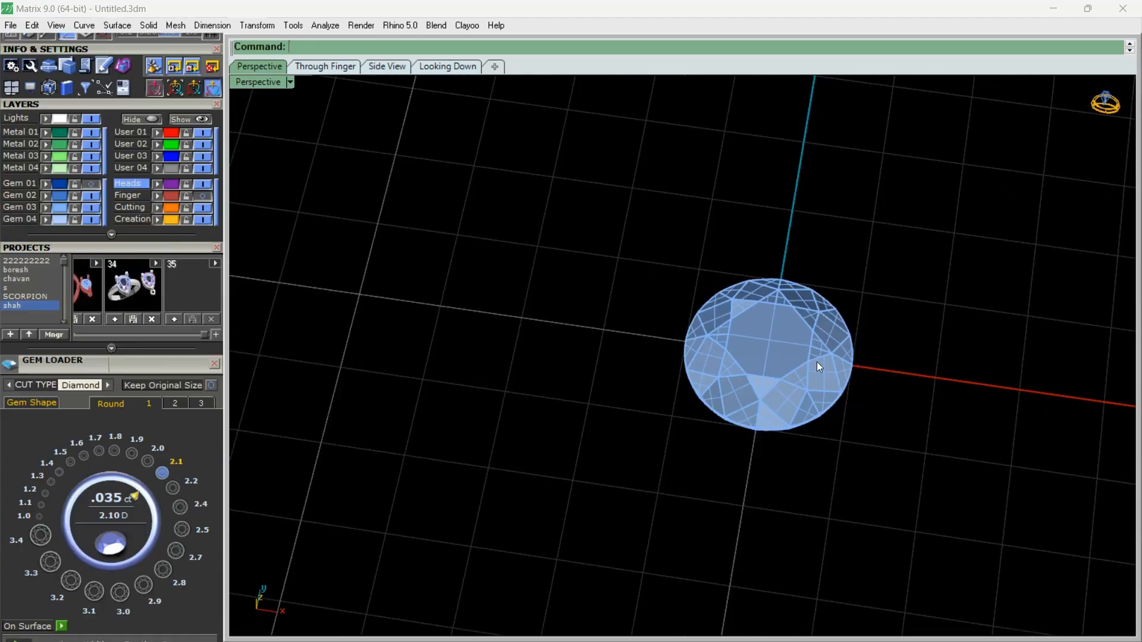
pyautogui.moveTo(124, 111); pyautogui.dragTo(129, 247)
pyautogui.scroll(-2, 833, 302)
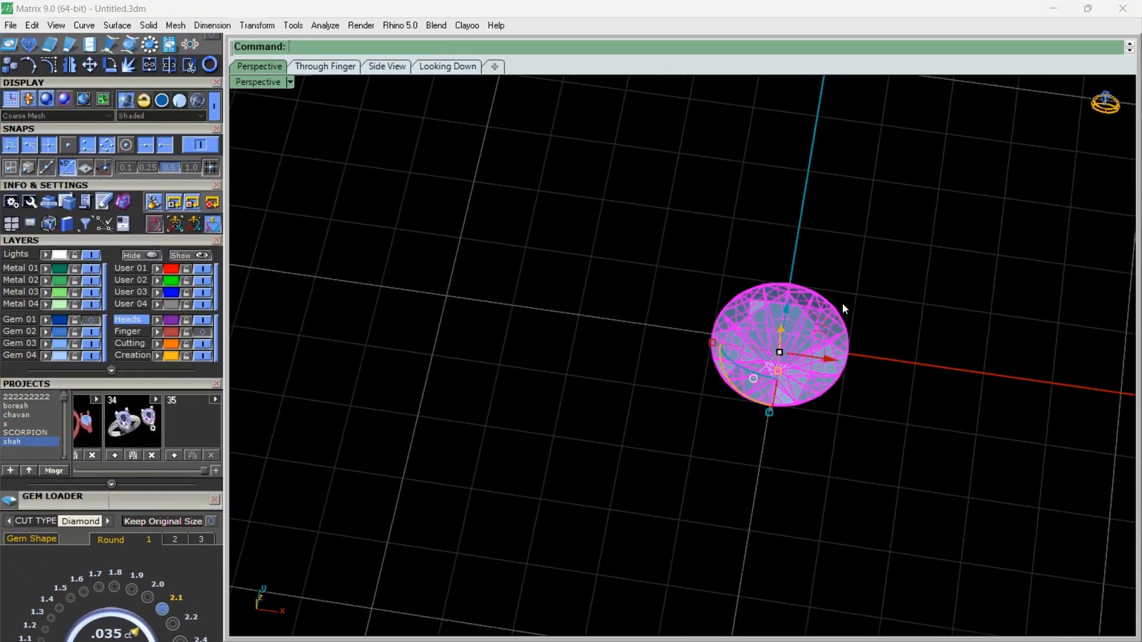
pyautogui.press('F6')
pyautogui.click(916, 495)
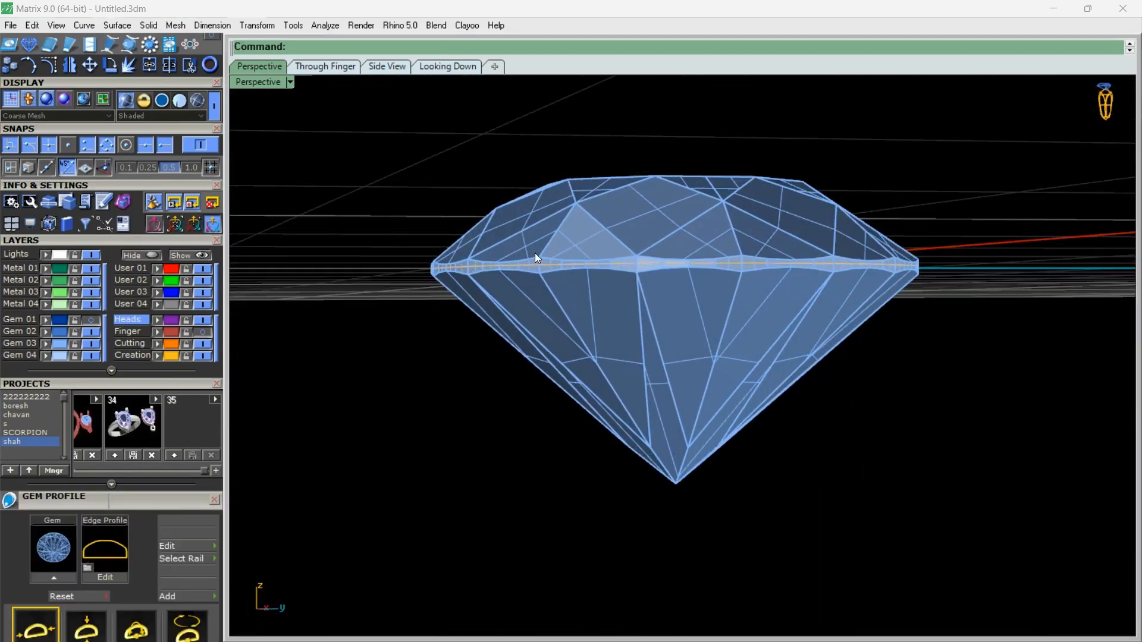
# Select the curve around the diamond's girdle and offset it slightly outward
pyautogui.moveTo(535, 252); pyautogui.dragTo(518, 322, button='right')
pyautogui.scroll(6, 519, 322)
pyautogui.click(515, 311)
pyautogui.rightClick(516, 311)
pyautogui.scroll(-8, 516, 277)
pyautogui.moveTo(517, 277); pyautogui.dragTo(604, 350, button='right')
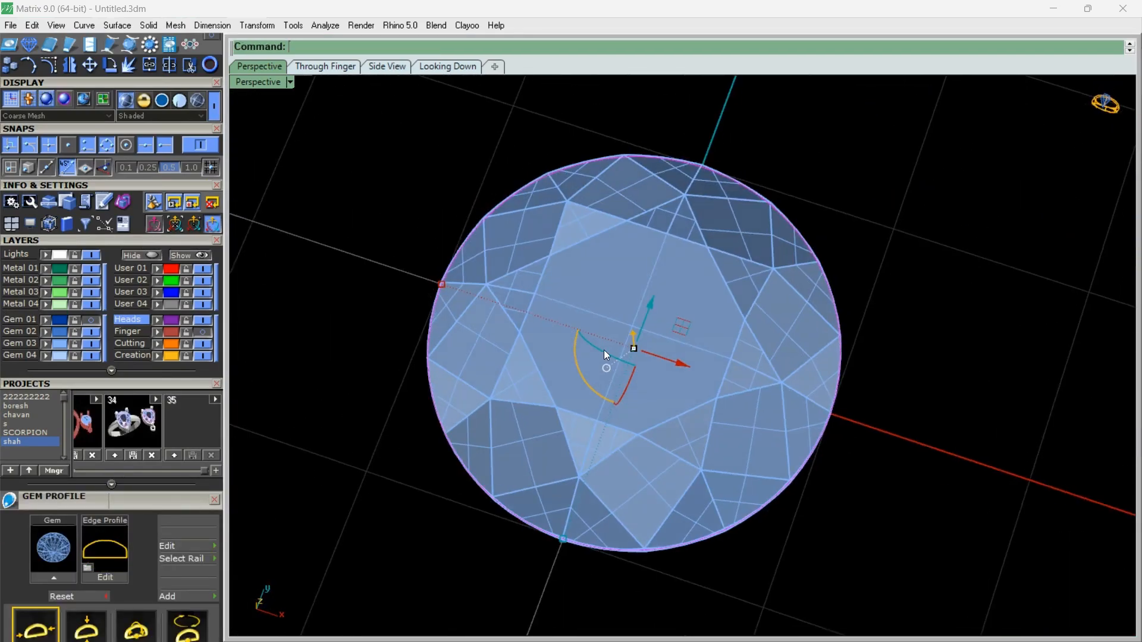
pyautogui.moveTo(127, 130); pyautogui.dragTo(140, 402)
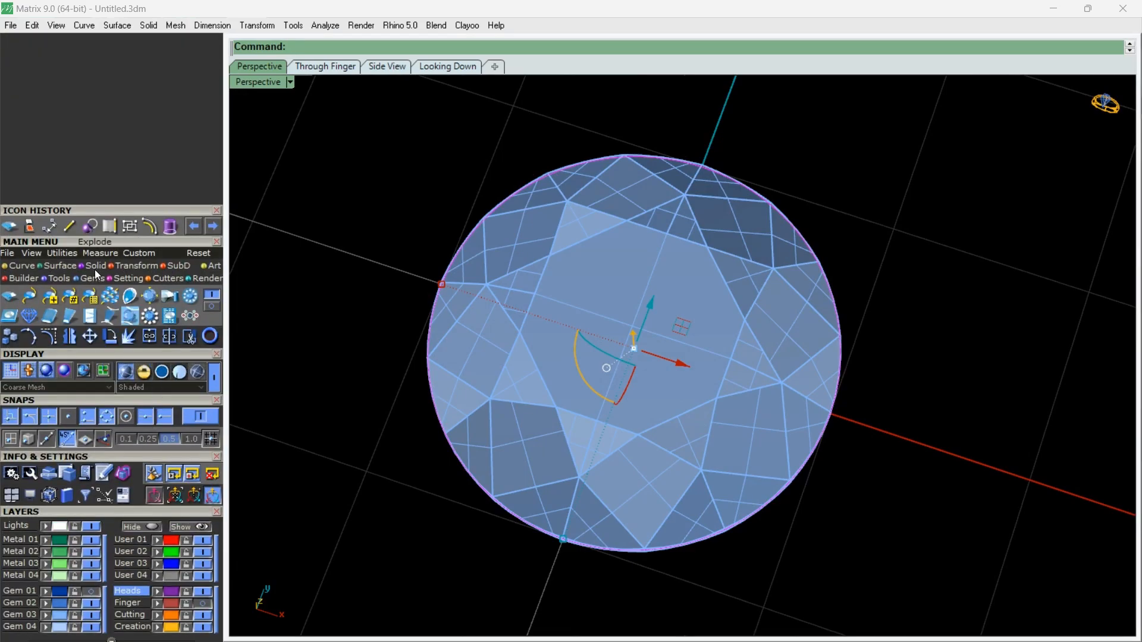
pyautogui.click(149, 227)
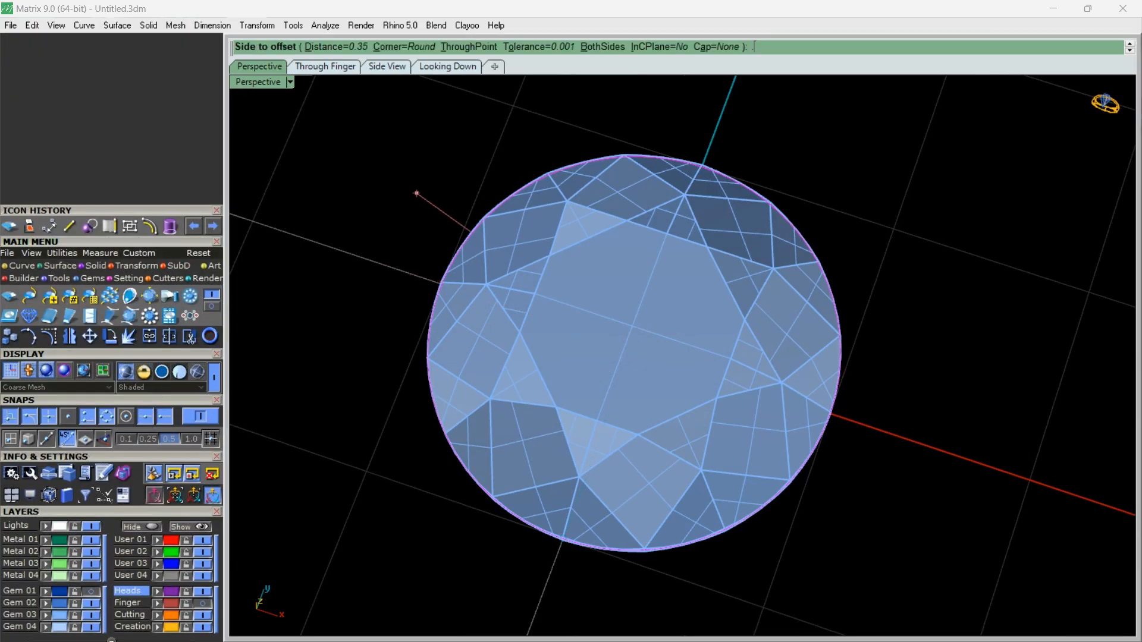
pyautogui.press('Return')
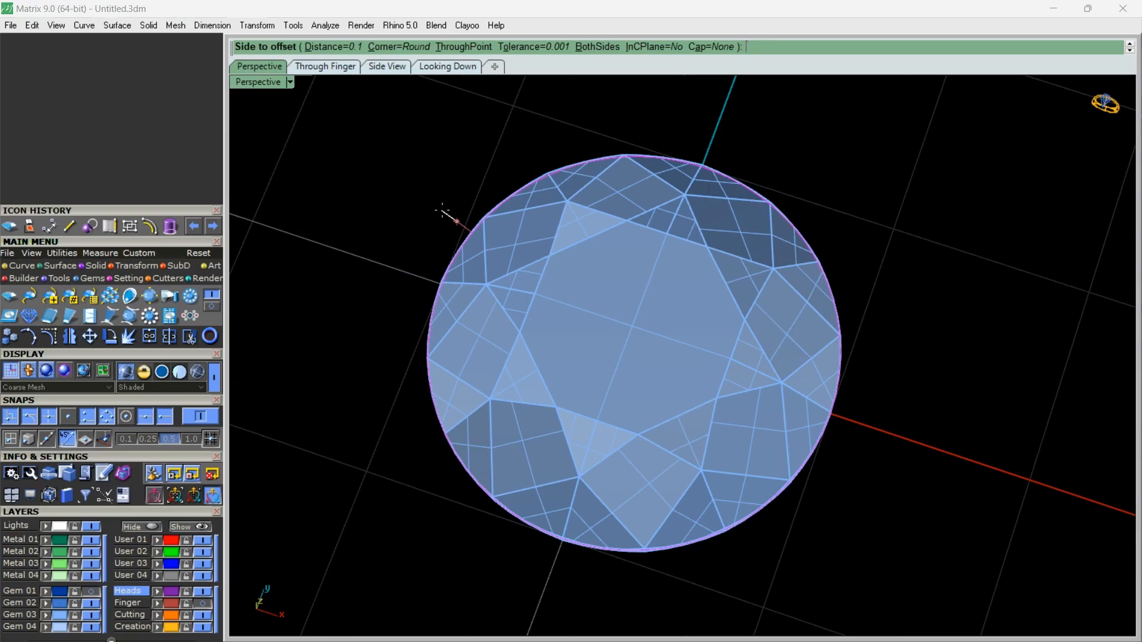
pyautogui.press('Return')
pyautogui.click(441, 210)
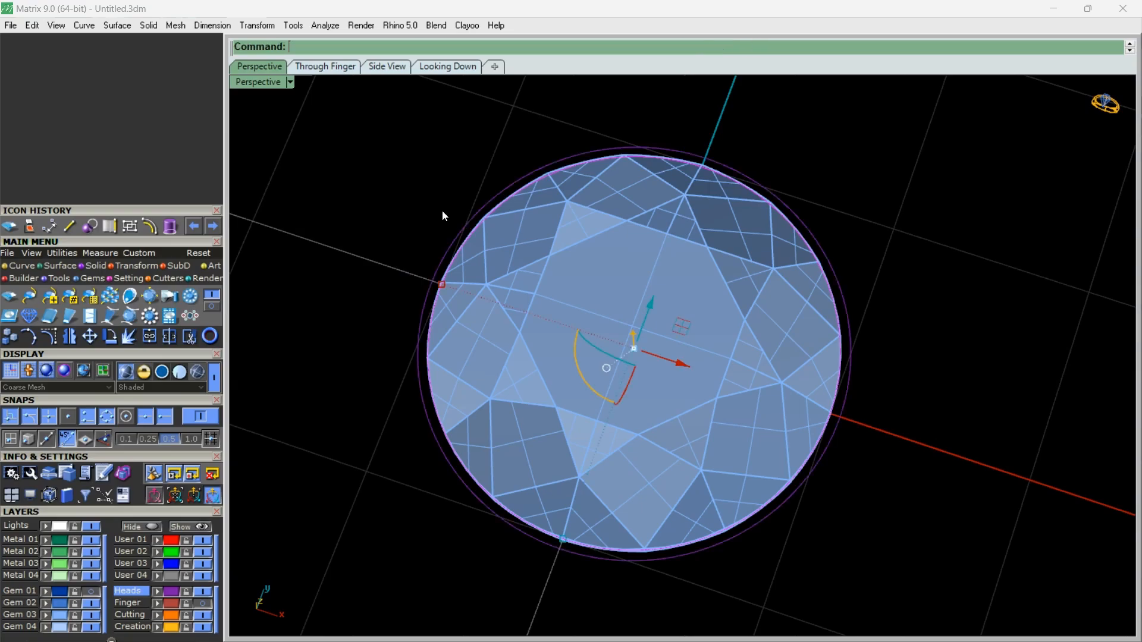
# Extrude the girdle curve and its outer offset downward into a solid ring around the diamond
pyautogui.moveTo(441, 210); pyautogui.dragTo(486, 401, button='right')
pyautogui.click(331, 67)
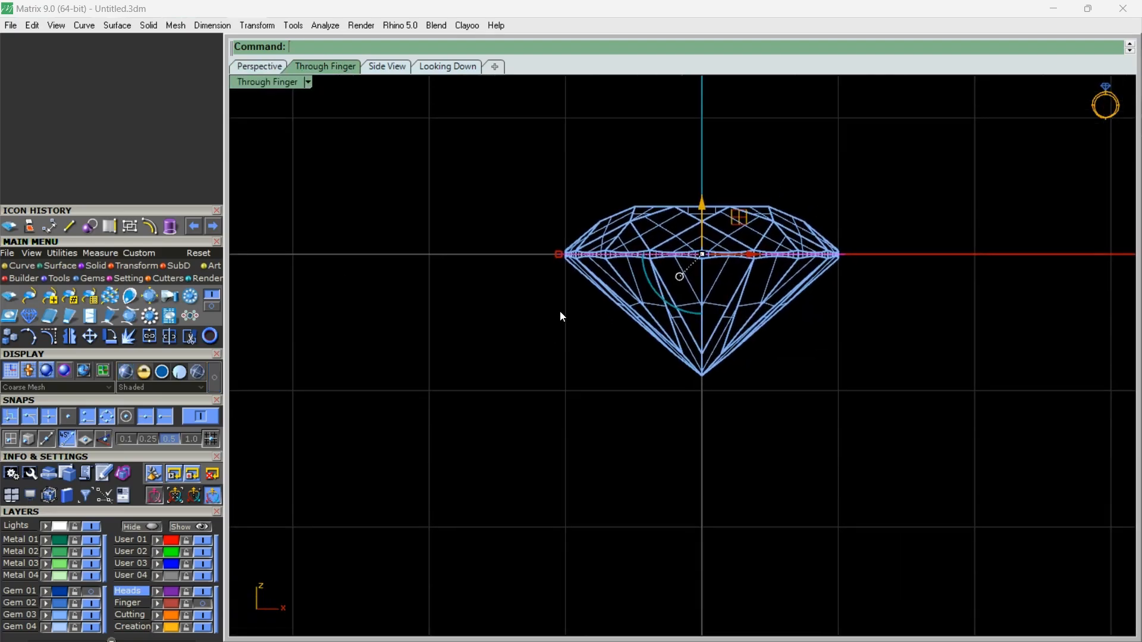
pyautogui.click(170, 227)
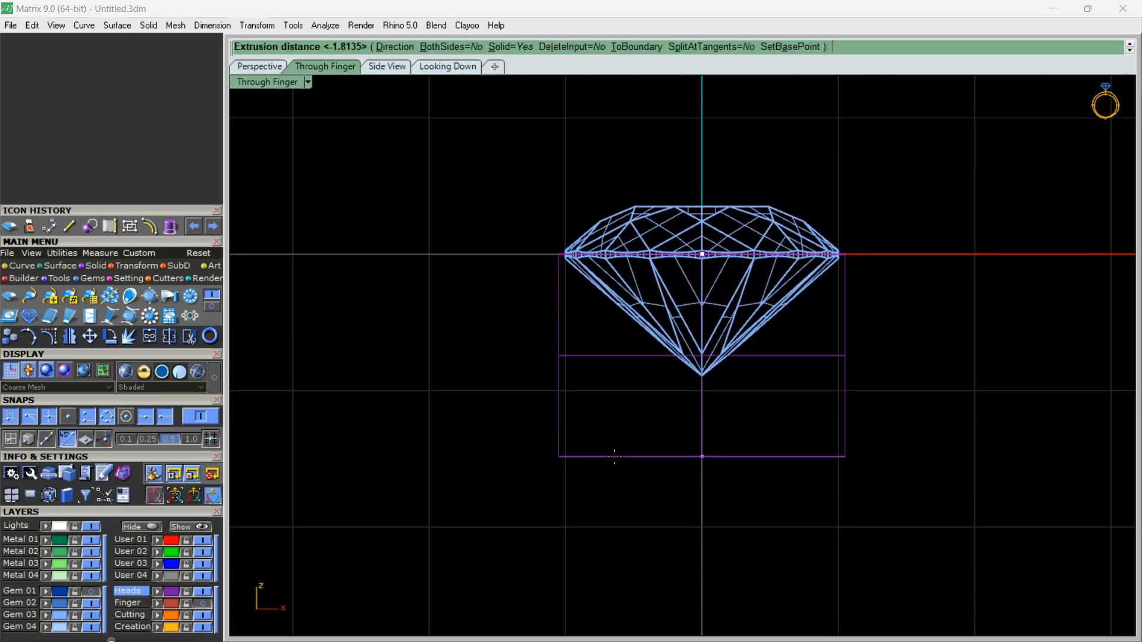
pyautogui.click(632, 392)
pyautogui.moveTo(482, 203); pyautogui.dragTo(405, 359, button='right')
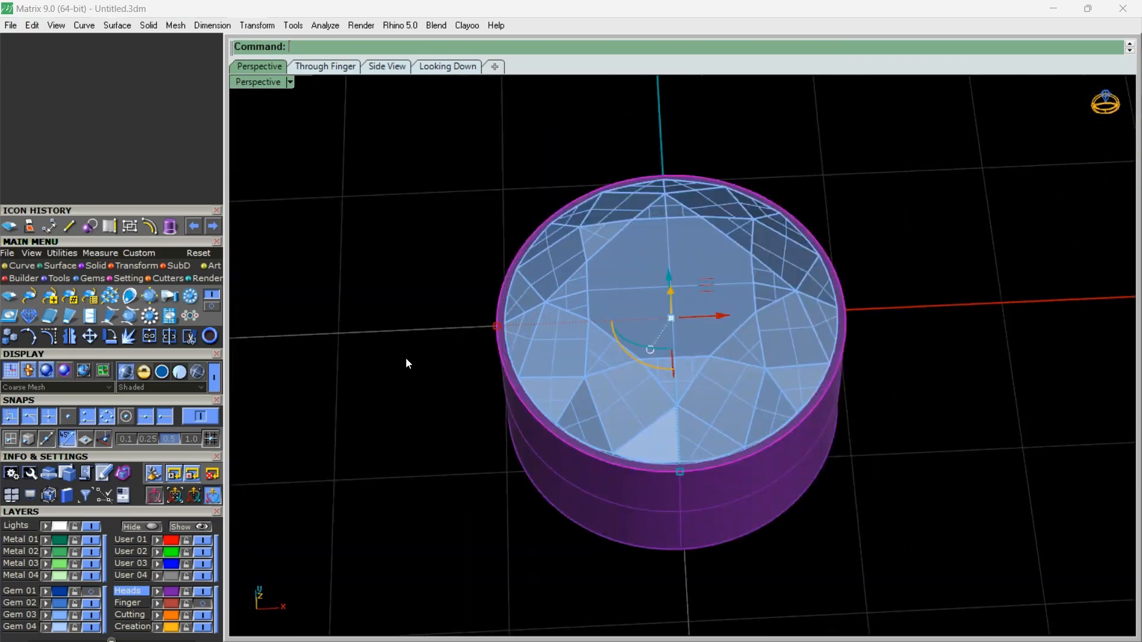
pyautogui.click(406, 359)
pyautogui.scroll(2, 406, 358)
pyautogui.scroll(-7, 552, 351)
pyautogui.moveTo(551, 374); pyautogui.dragTo(429, 137, button='right')
pyautogui.scroll(4, 553, 343)
pyautogui.click(444, 66)
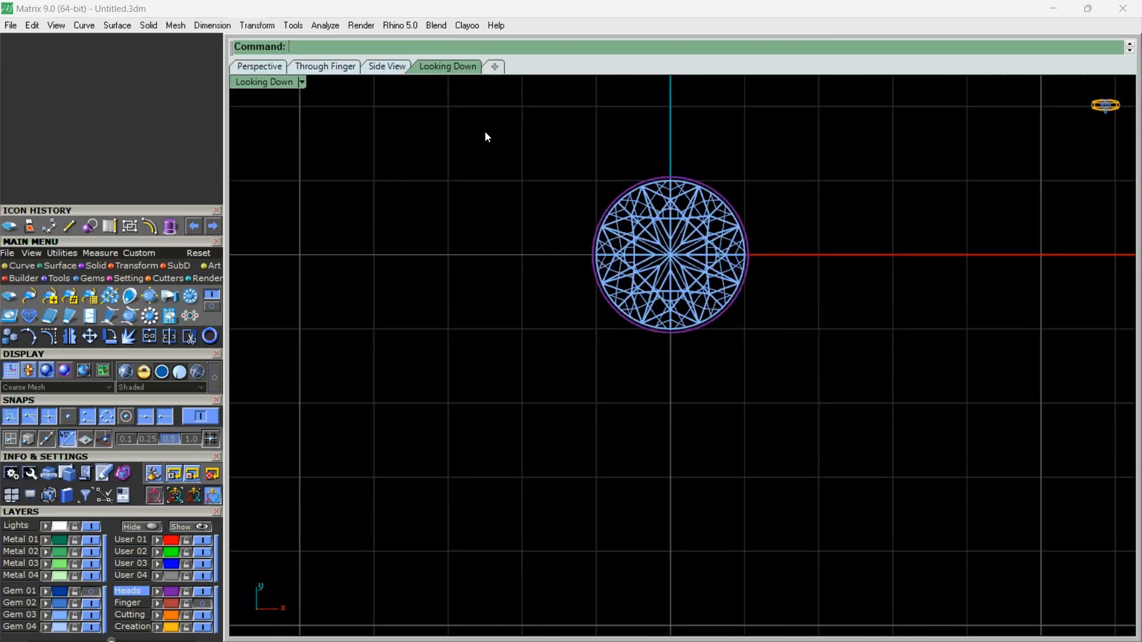
pyautogui.scroll(6, 650, 315)
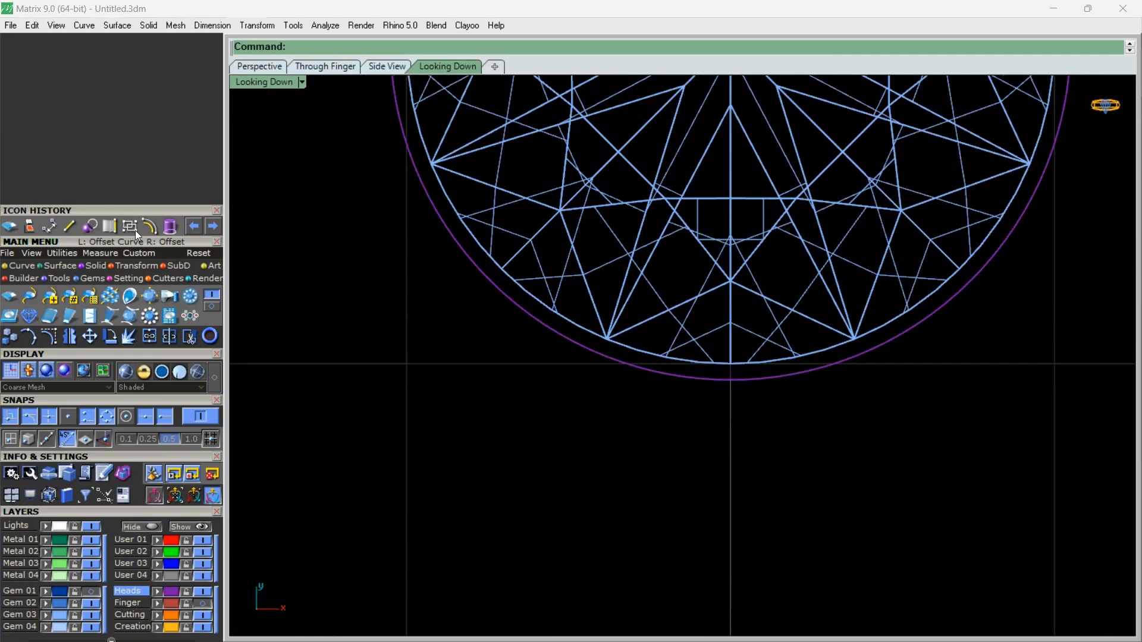
pyautogui.click(23, 266)
pyautogui.click(89, 296)
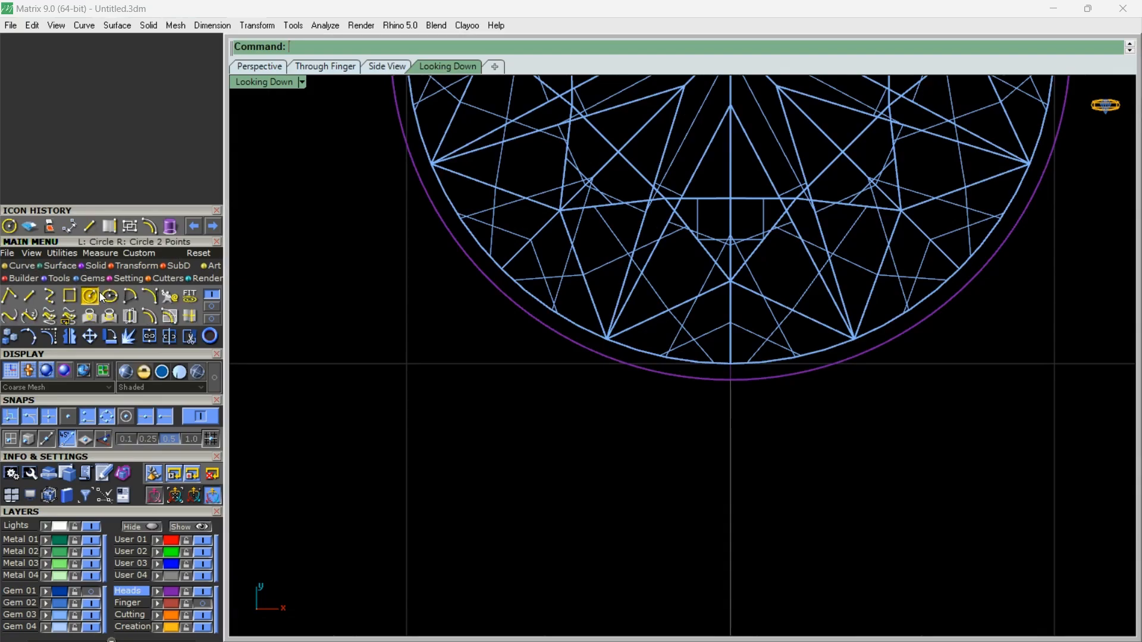
pyautogui.click(731, 364)
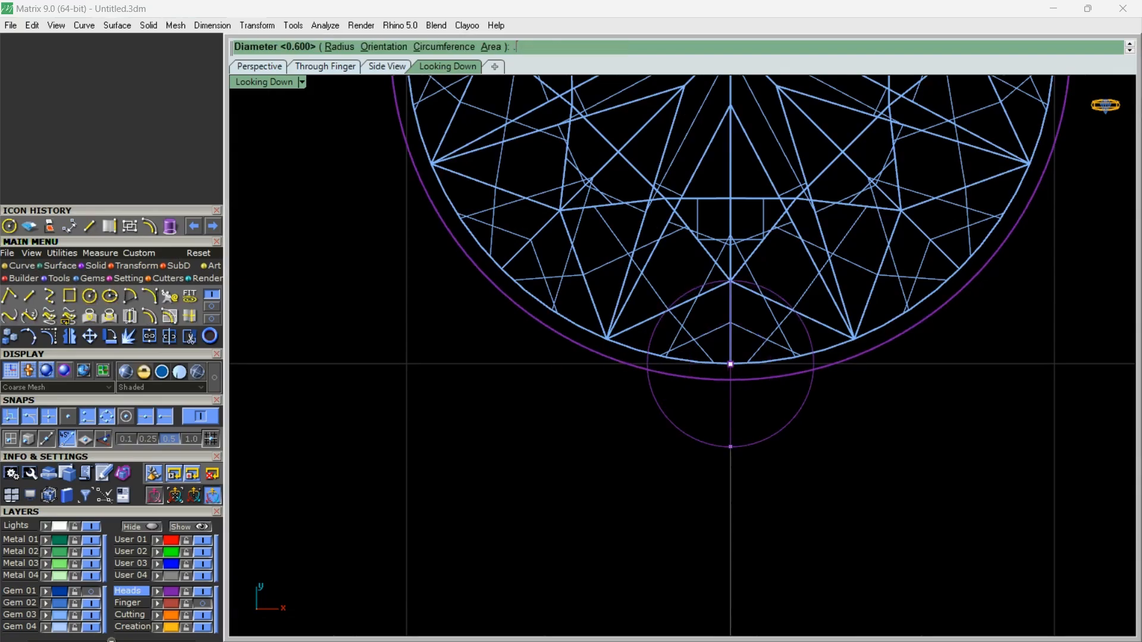
pyautogui.click(740, 447)
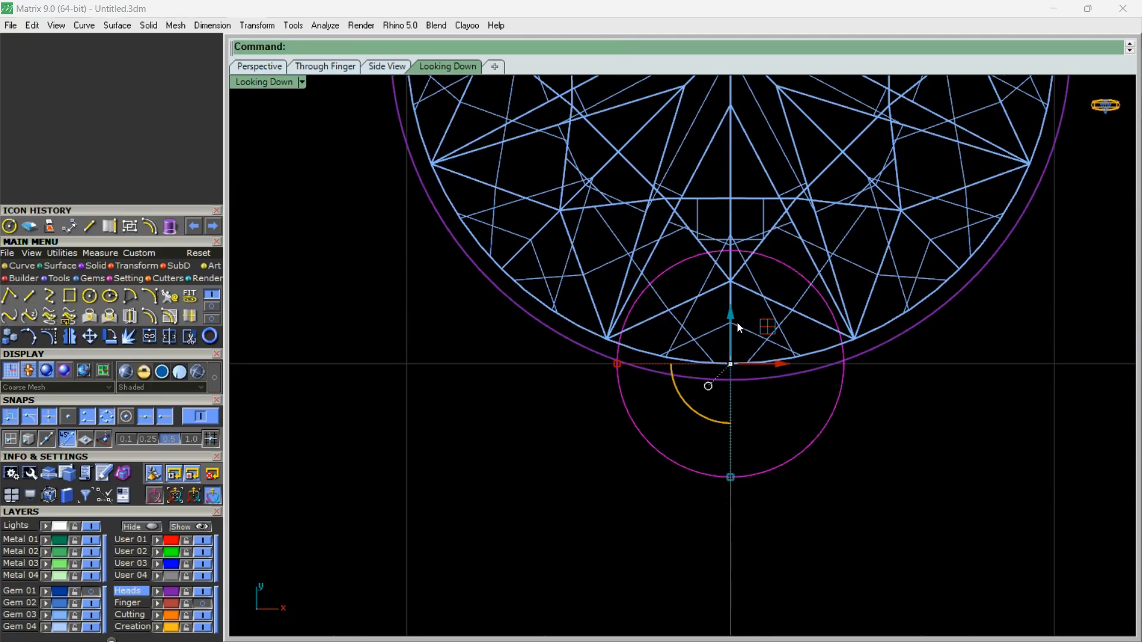
pyautogui.moveTo(737, 328); pyautogui.dragTo(735, 395)
pyautogui.scroll(-2, 695, 482)
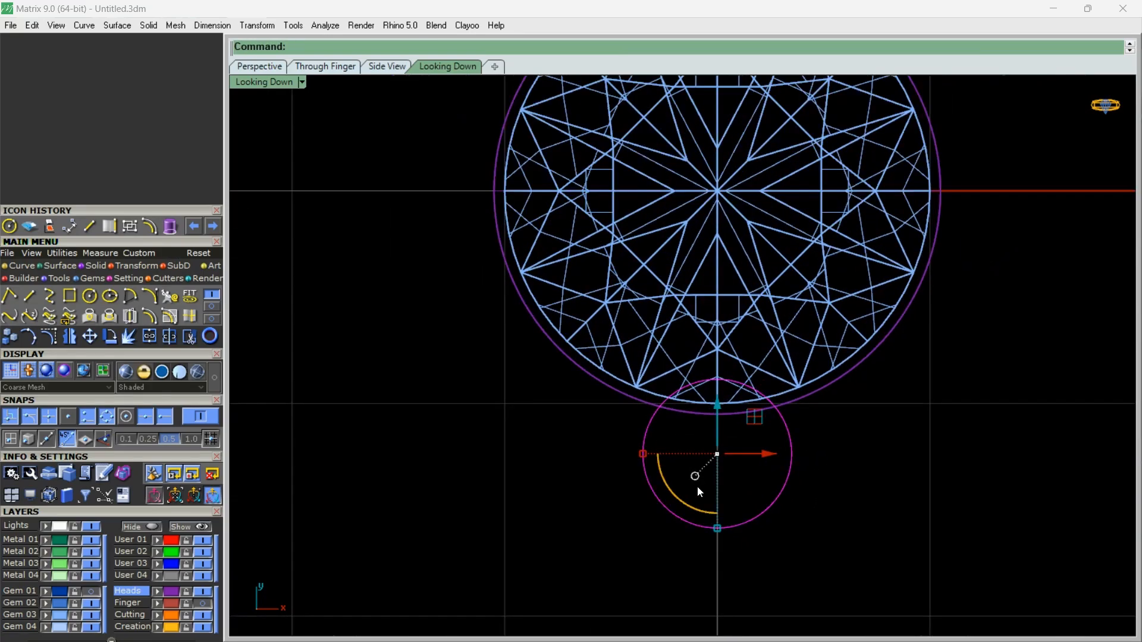
pyautogui.press('Delete')
# Draw a 0.7 mm diameter circle centred on the front point of the girdle and shift it outward to overlap the collar
pyautogui.press('Return')
pyautogui.click(718, 404)
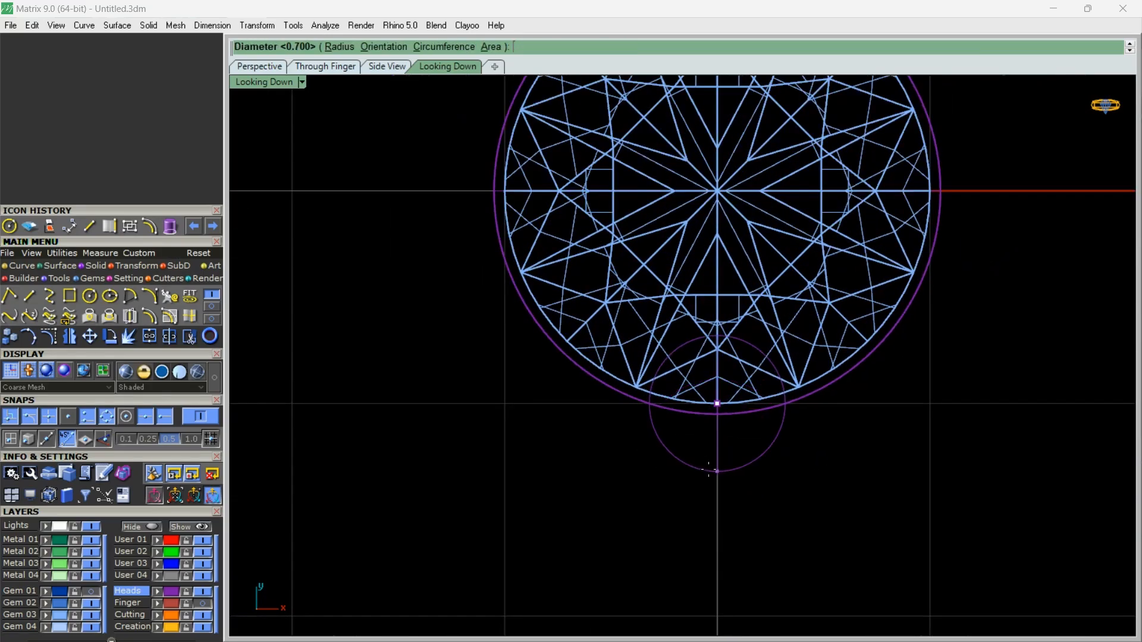
pyautogui.click(712, 474)
pyautogui.click(711, 476)
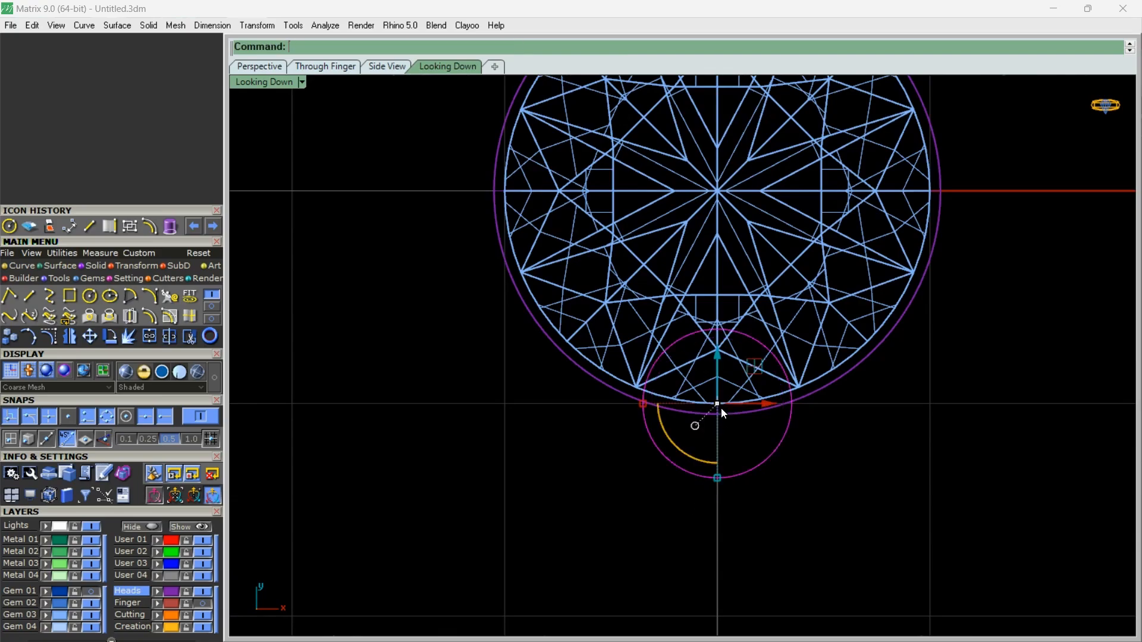
pyautogui.moveTo(723, 361); pyautogui.dragTo(727, 398)
pyautogui.hotkey('ctrl', 'z')
pyautogui.click(692, 474)
pyautogui.click(716, 365)
pyautogui.click(729, 451)
pyautogui.moveTo(722, 369); pyautogui.dragTo(726, 412)
# Move the prong circle 1 mm straight down toward the base of the collar
pyautogui.click(266, 70)
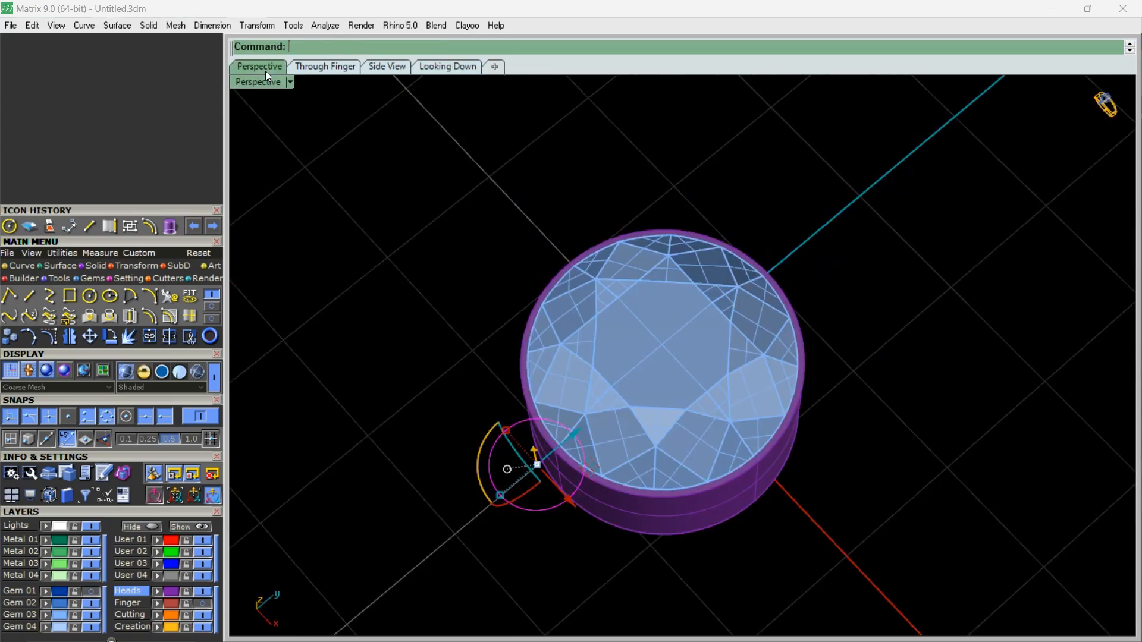
pyautogui.moveTo(551, 448); pyautogui.dragTo(579, 408, button='right')
pyautogui.scroll(-5, 579, 408)
pyautogui.scroll(7, 580, 408)
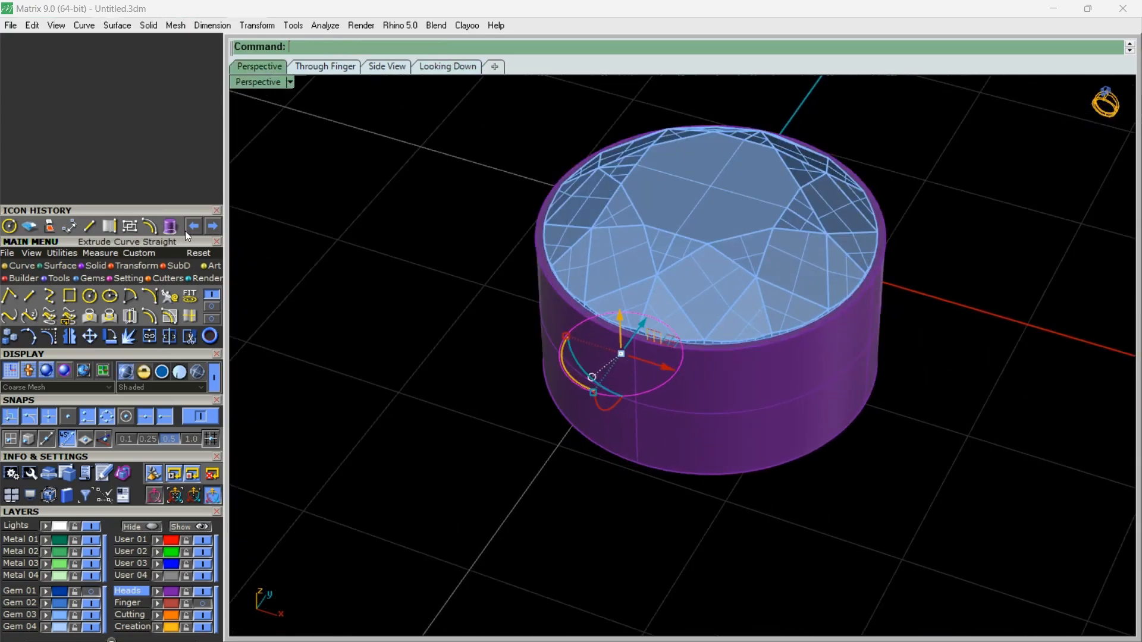
pyautogui.click(617, 321)
pyautogui.write('-1')
pyautogui.press('Return')
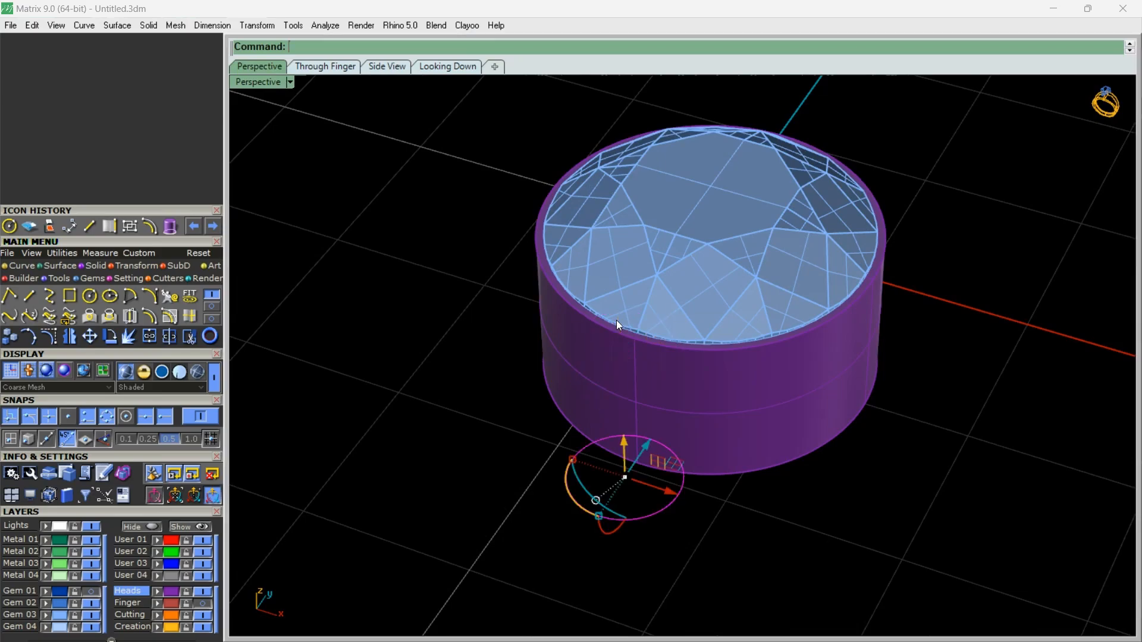
pyautogui.click(170, 227)
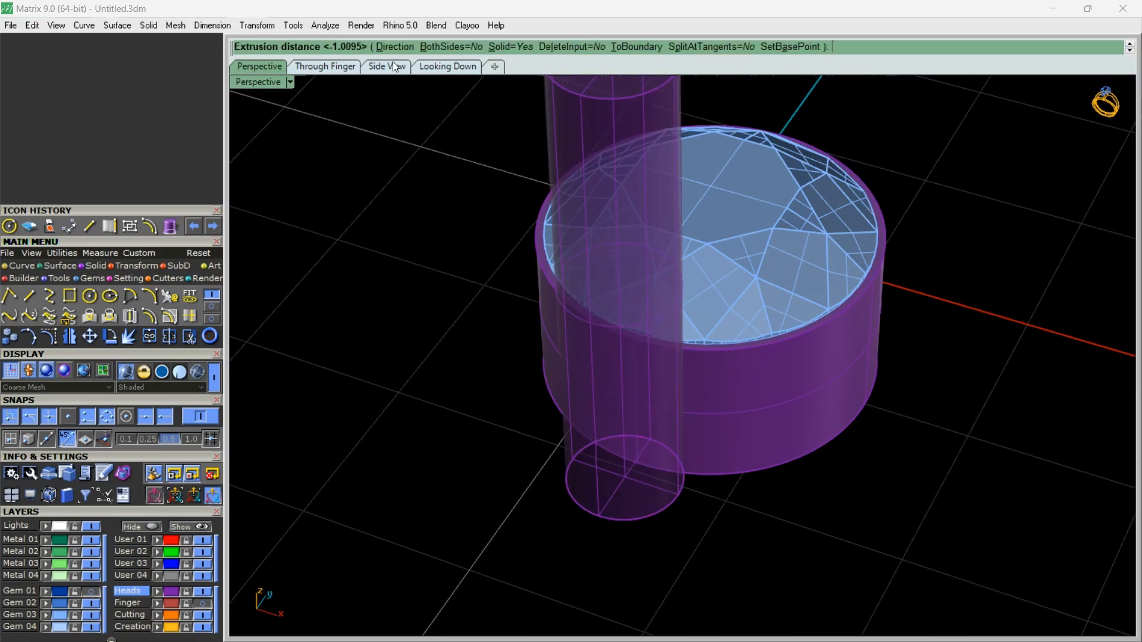
pyautogui.click(325, 66)
pyautogui.click(722, 122)
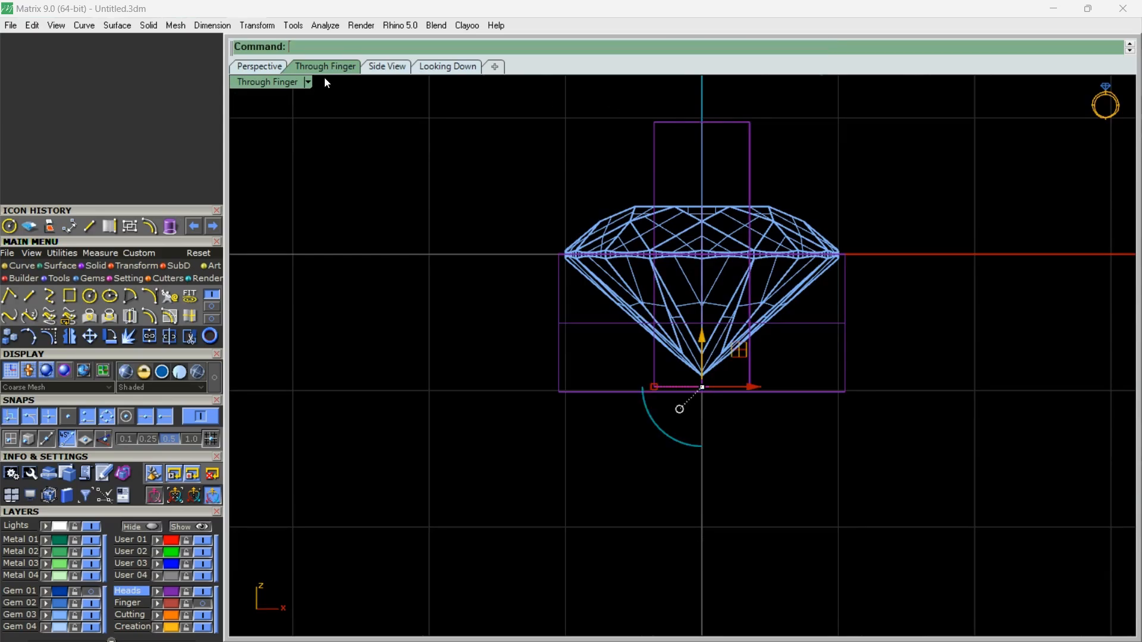
pyautogui.click(280, 67)
pyautogui.moveTo(666, 322); pyautogui.dragTo(670, 206, button='right')
pyautogui.hotkey('ctrl', 'z')
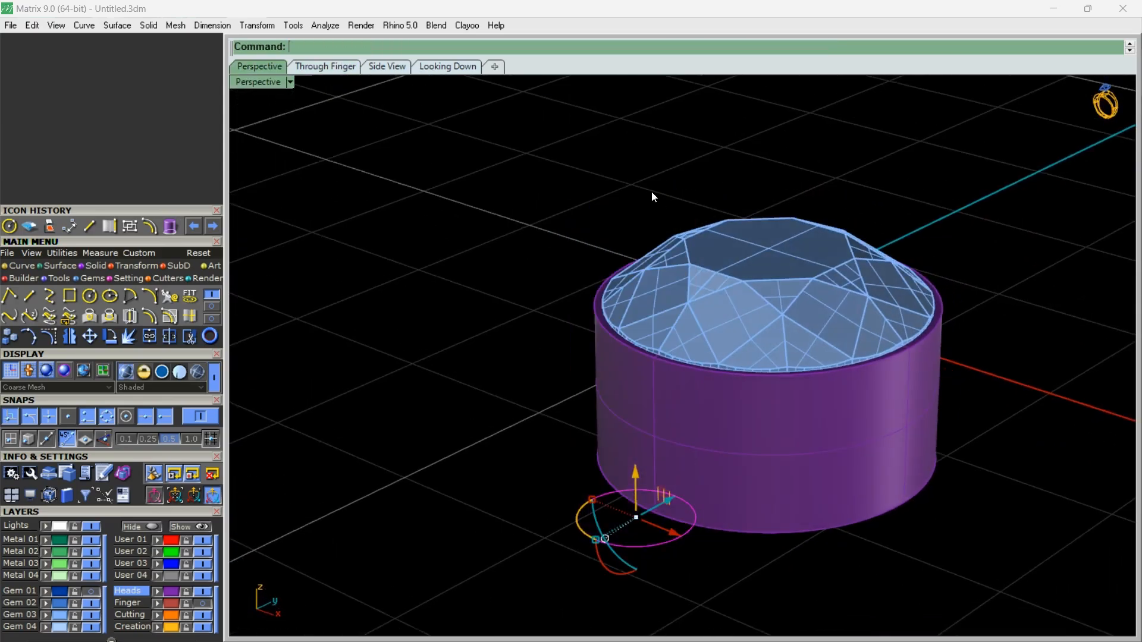
# Extrude the prong circle upward as a solid cylinder that rises well above the diamond's table
pyautogui.rightClick(651, 191)
pyautogui.click(325, 66)
pyautogui.click(712, 110)
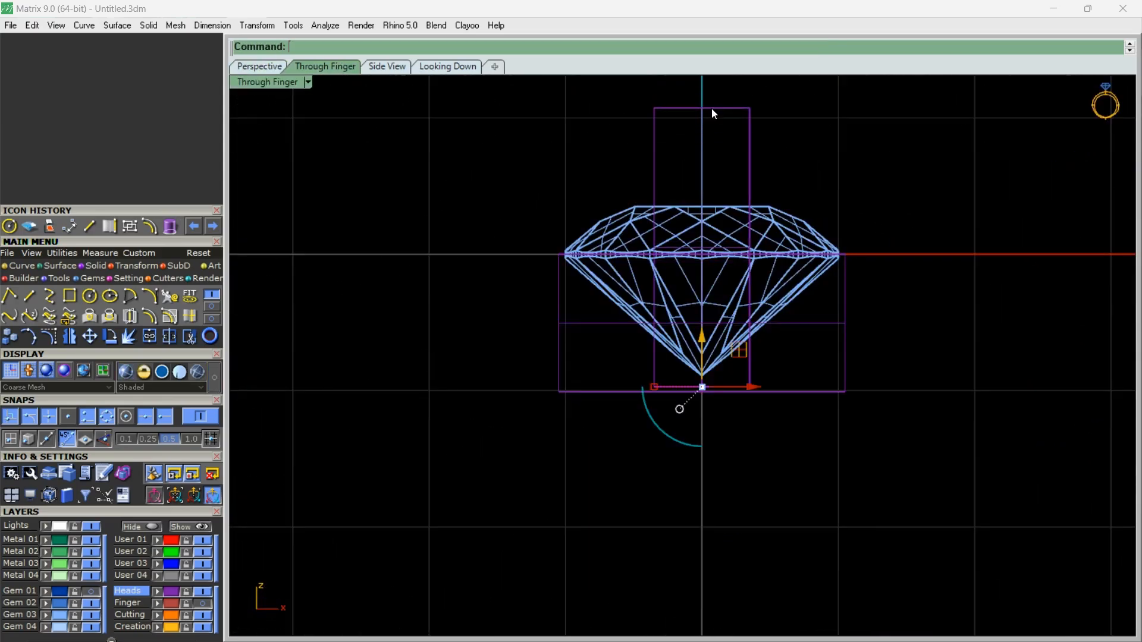
pyautogui.click(260, 66)
pyautogui.moveTo(482, 133); pyautogui.dragTo(770, 364, button='right')
# Measure how far the prong circle overlaps the diamond's girdle in the top view
pyautogui.click(447, 66)
pyautogui.scroll(5, 766, 458)
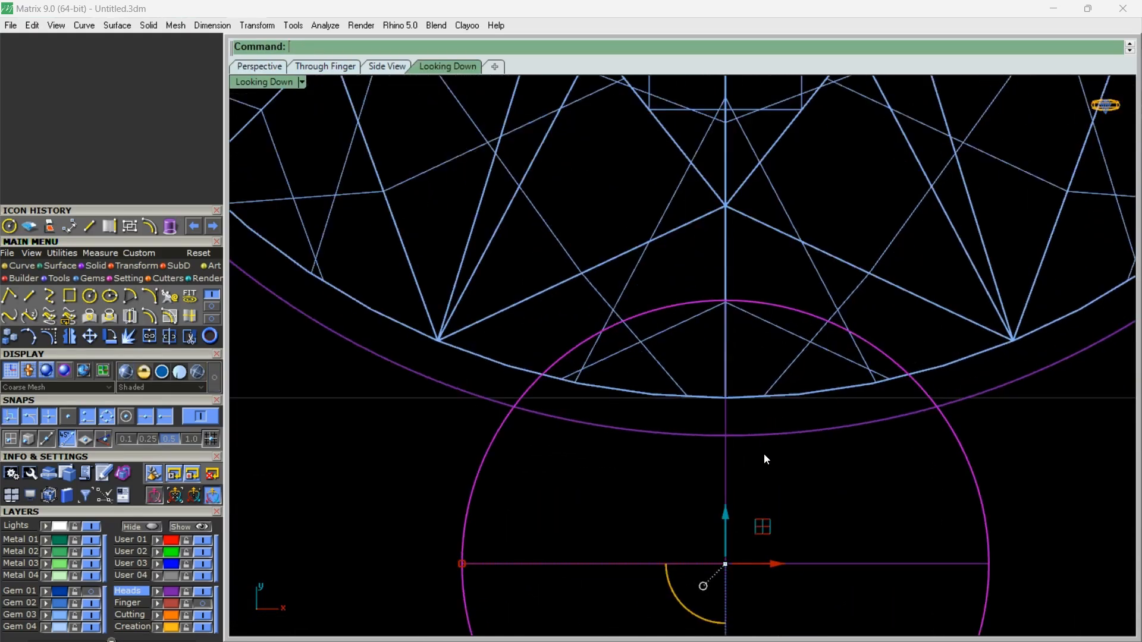
pyautogui.click(108, 255)
pyautogui.click(170, 295)
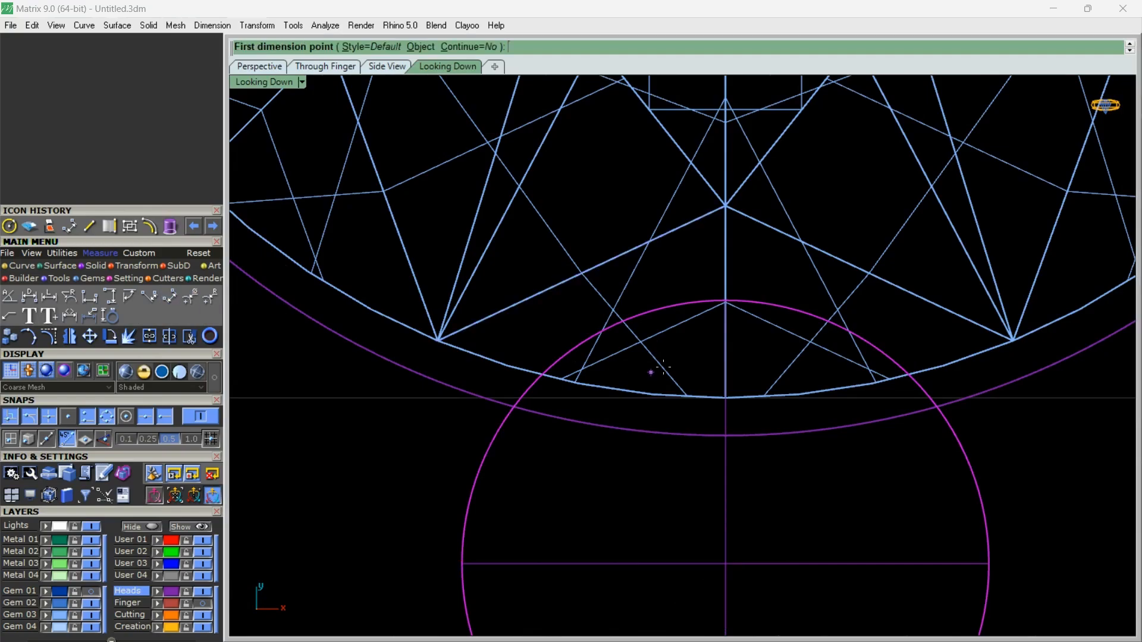
pyautogui.click(725, 300)
pyautogui.click(725, 397)
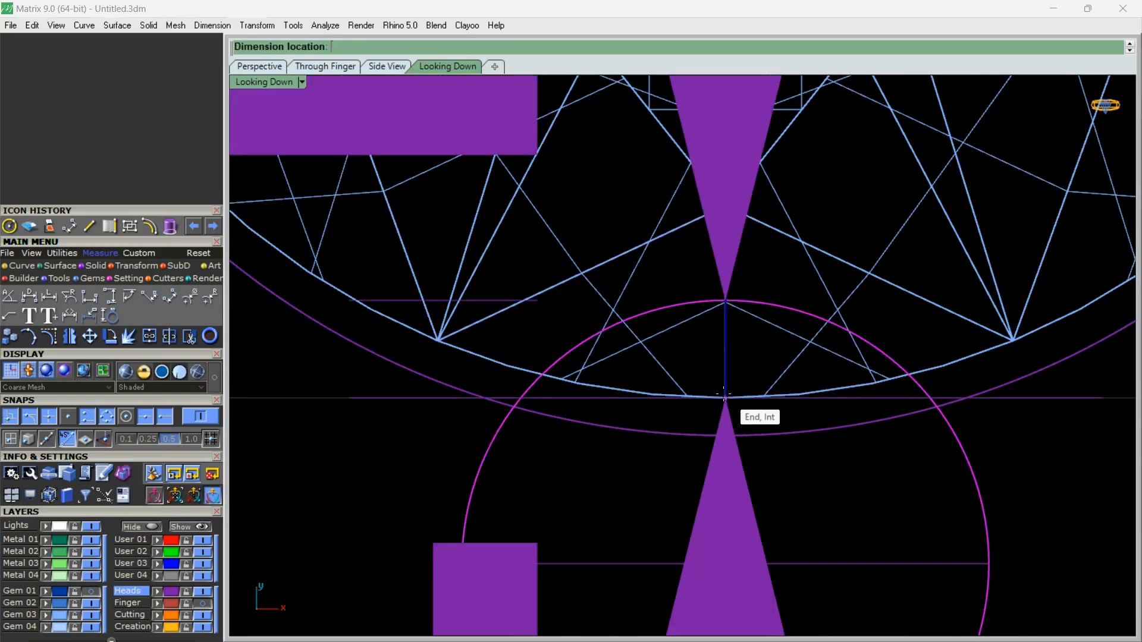
pyautogui.scroll(-5, 725, 397)
pyautogui.press('Escape')
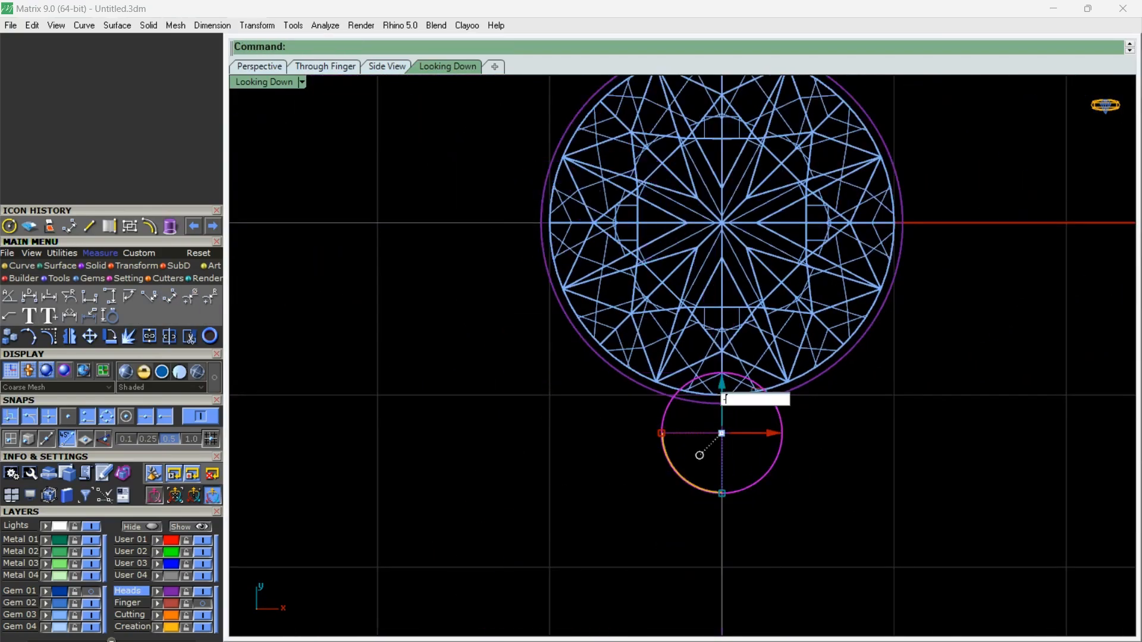
# Move the prong circle 0.03 mm outward, away from the diamond's centre
pyautogui.click(722, 395)
pyautogui.write('-.03')
pyautogui.press('Return')
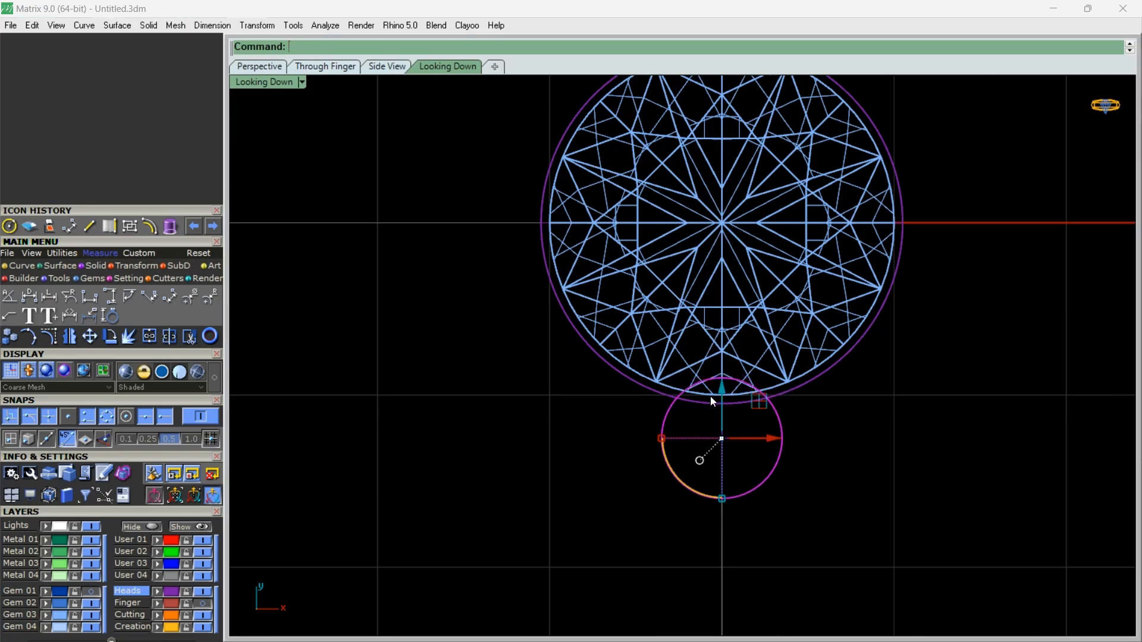
# Fillet the top edge of the prong cylinder with a 0.3 mm radius
pyautogui.click(270, 66)
pyautogui.moveTo(522, 480); pyautogui.dragTo(631, 285, button='right')
pyautogui.click(97, 266)
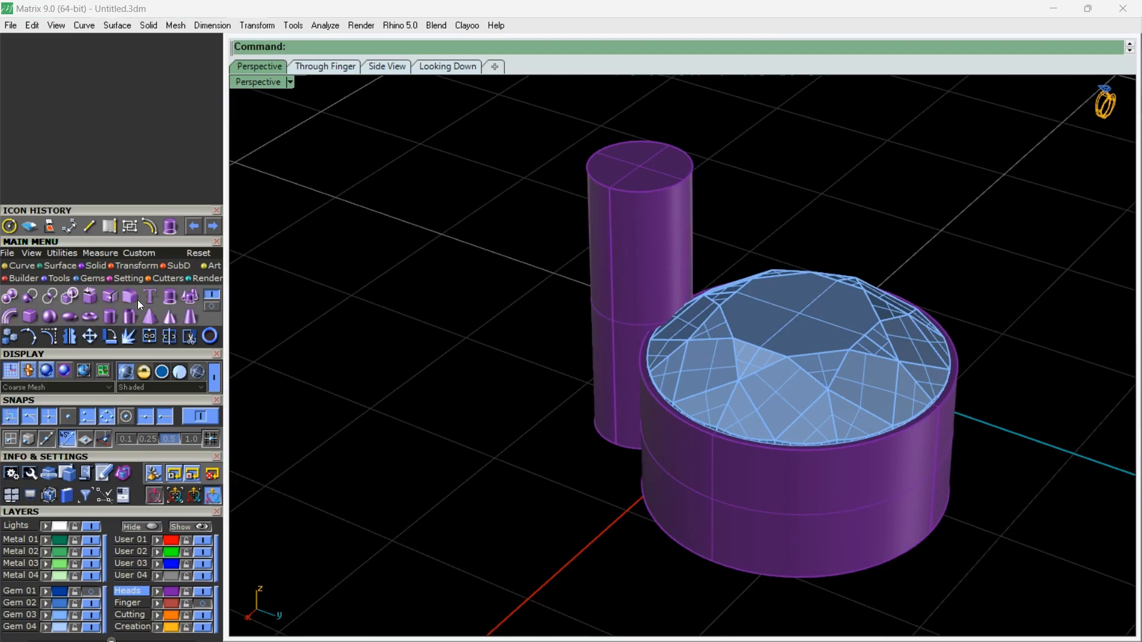
pyautogui.click(131, 296)
pyautogui.write('.3')
pyautogui.press('Return')
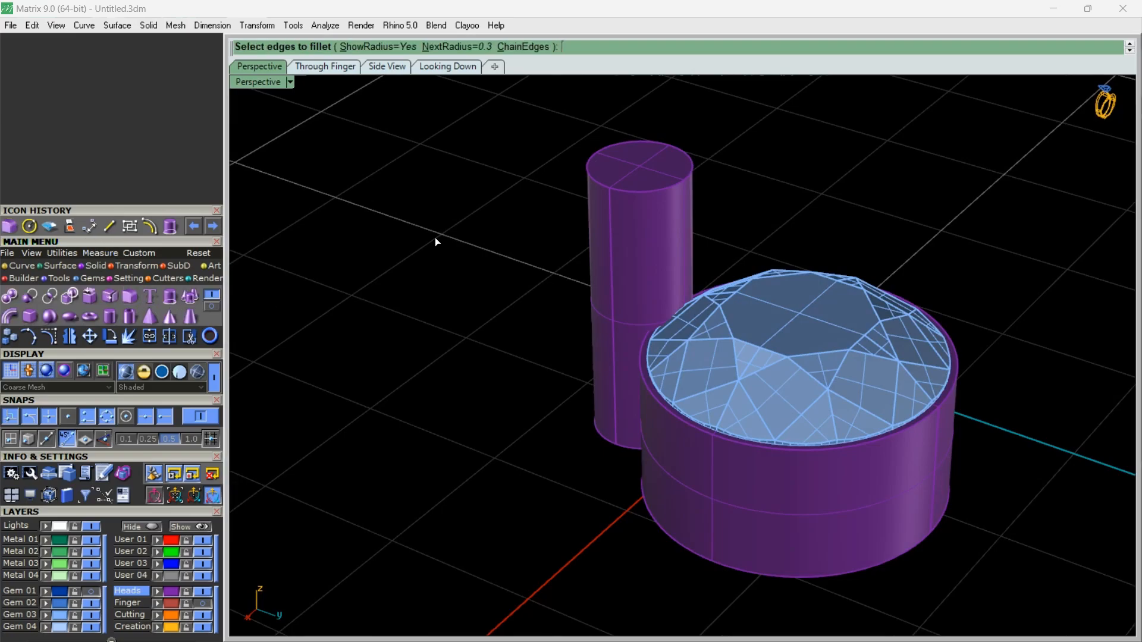
pyautogui.click(636, 191)
pyautogui.press('Return')
pyautogui.press('Return')
# Try to array the rounded prong along the collar's circular edge with 6 items in freeform orientation
pyautogui.moveTo(638, 191); pyautogui.dragTo(676, 359, button='right')
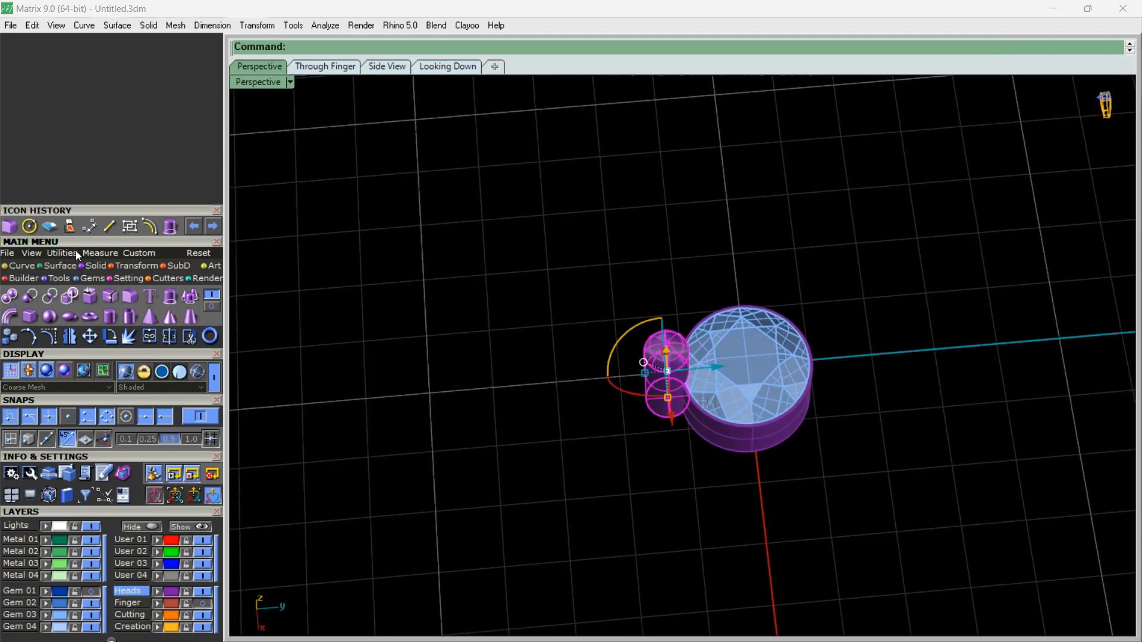
pyautogui.click(111, 278)
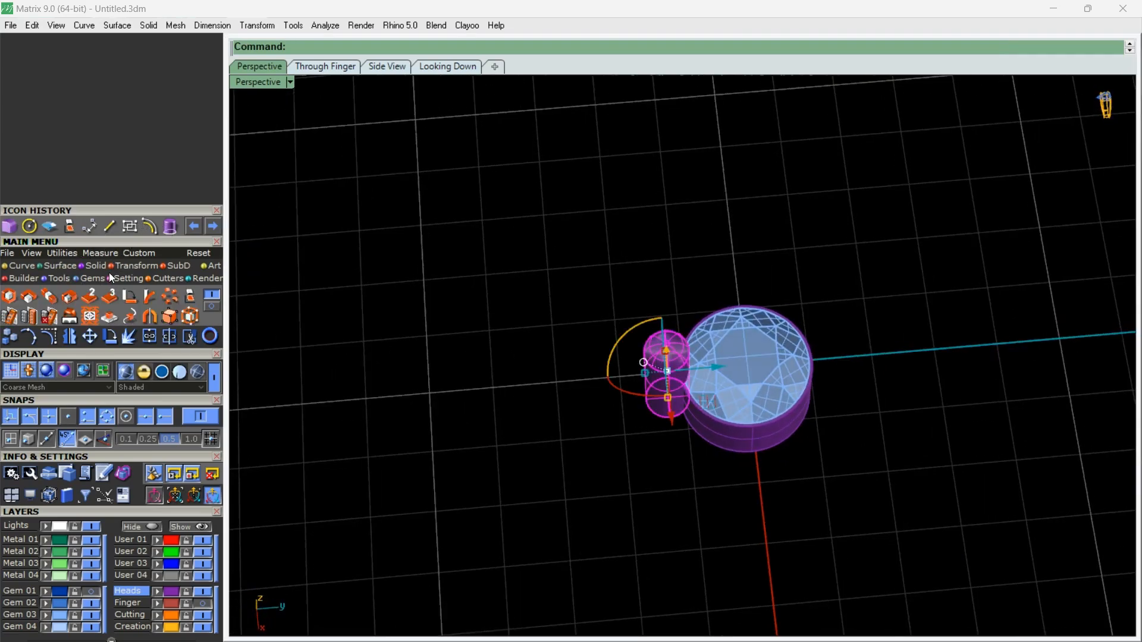
pyautogui.click(210, 307)
pyautogui.click(9, 297)
pyautogui.scroll(10, 728, 430)
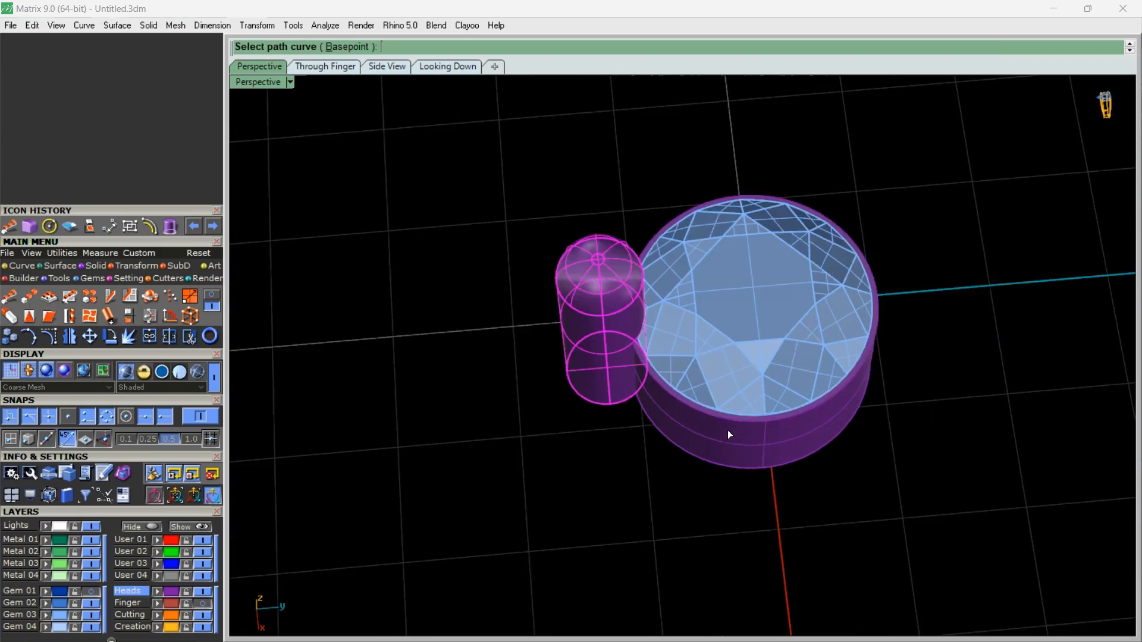
pyautogui.click(718, 412)
pyautogui.click(741, 449)
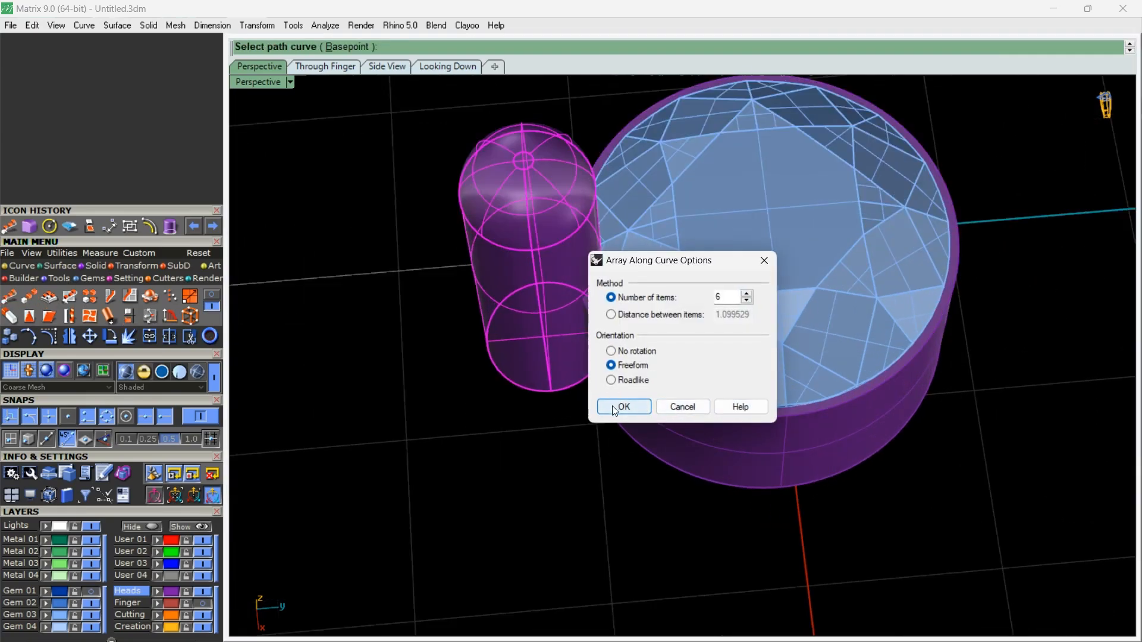
pyautogui.click(618, 403)
pyautogui.moveTo(615, 464); pyautogui.dragTo(722, 476, button='right')
pyautogui.hotkey('ctrl', 'z')
# Array the rounded prong along the collar's circular edge as 4 evenly spaced items in freeform orientation
pyautogui.rightClick(673, 434)
pyautogui.scroll(7, 665, 416)
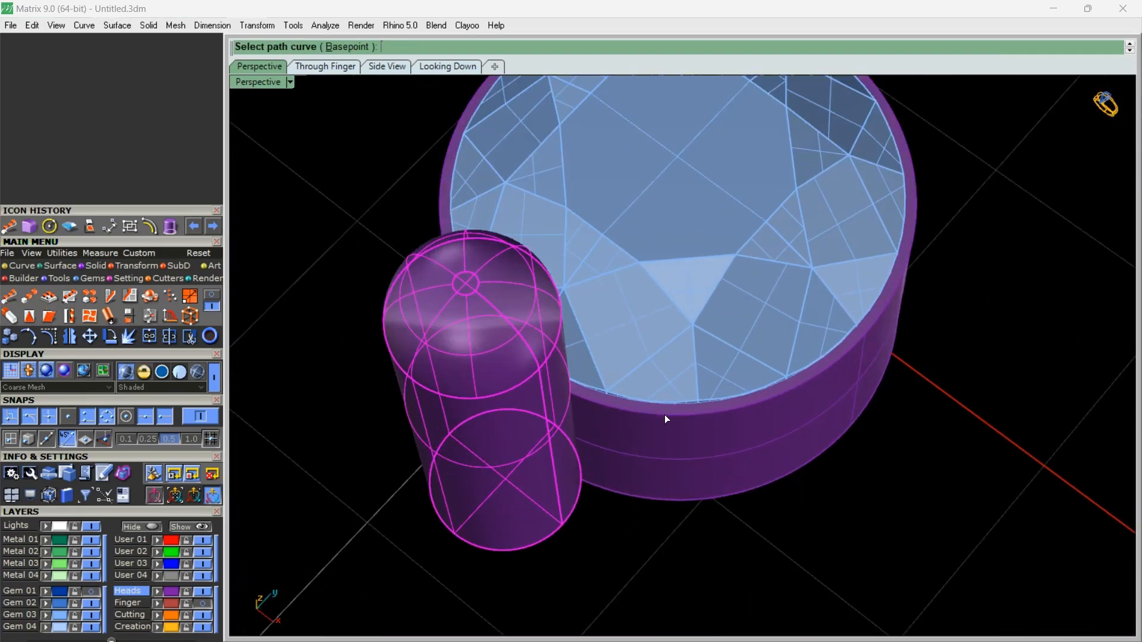
pyautogui.click(666, 415)
pyautogui.click(733, 455)
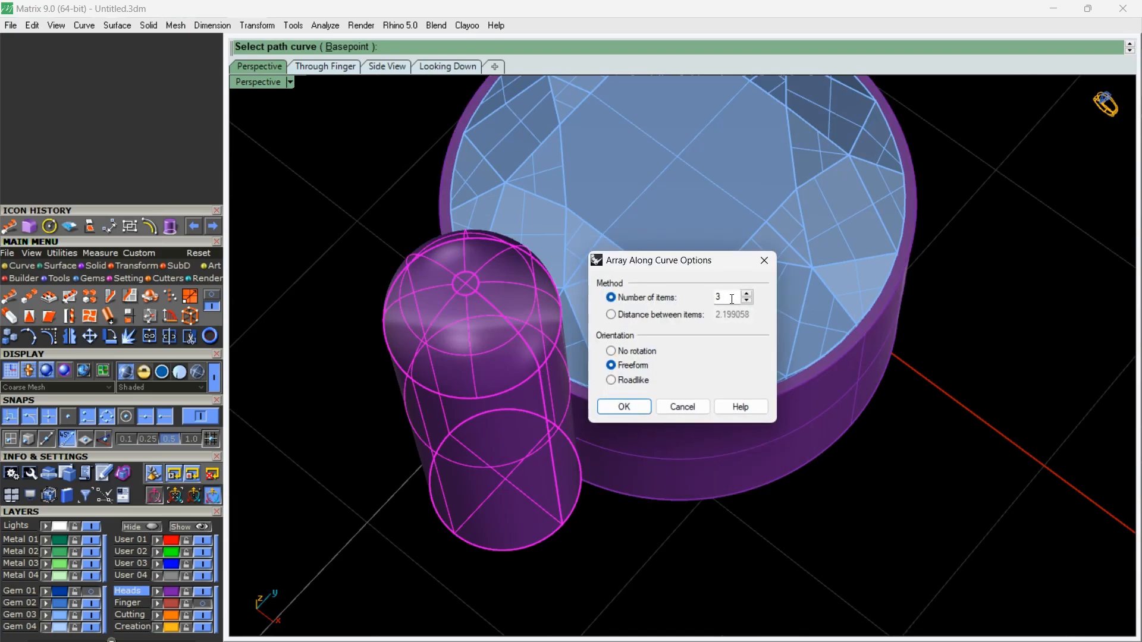
pyautogui.click(624, 407)
pyautogui.scroll(-7, 684, 440)
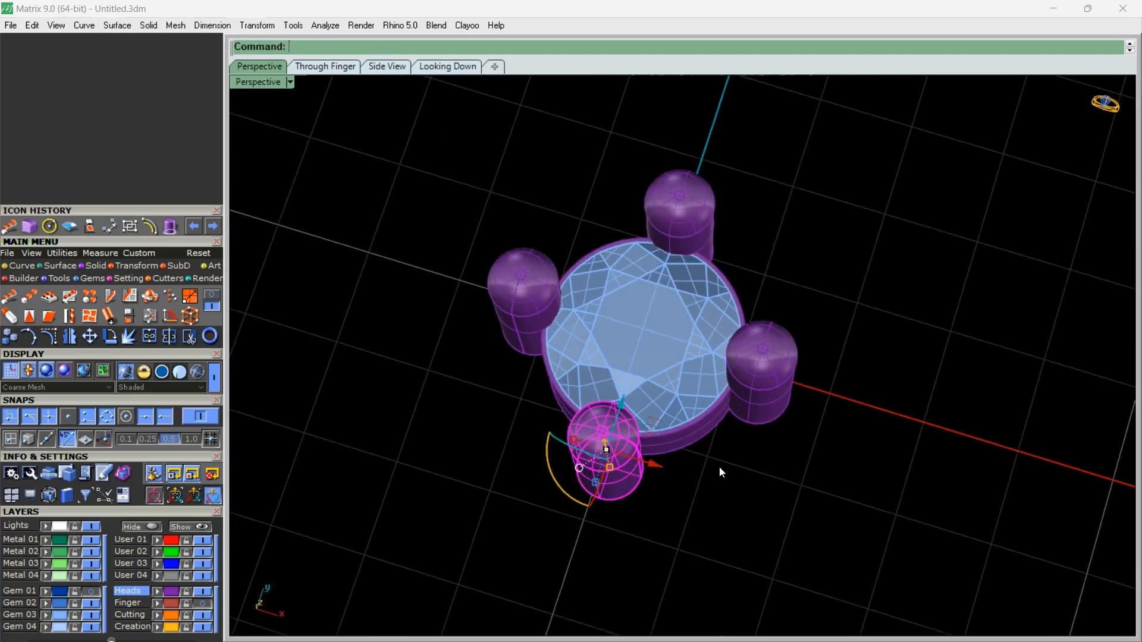
# Select all four prongs and rotate them together around the diamond's centre to diagonal positions between the axes
pyautogui.keyDown('shift'); pyautogui.click(598, 481); pyautogui.keyUp('shift')
pyautogui.keyDown('shift'); pyautogui.click(542, 296); pyautogui.keyUp('shift')
pyautogui.keyDown('shift'); pyautogui.click(672, 235); pyautogui.keyUp('shift')
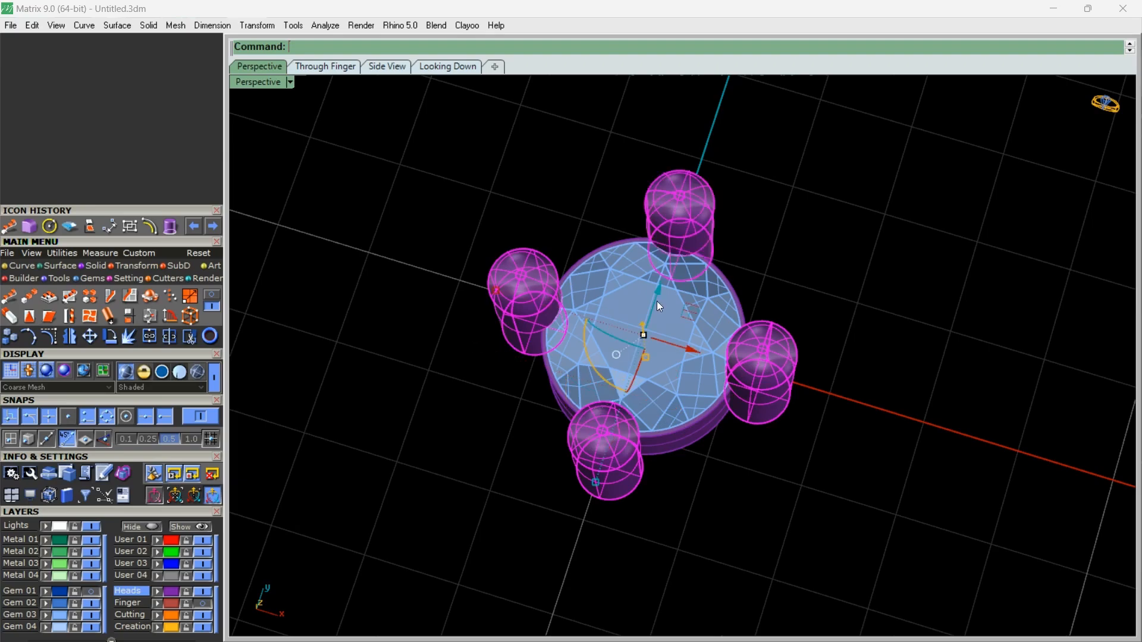
pyautogui.moveTo(594, 367); pyautogui.dragTo(648, 378)
pyautogui.click(835, 383)
pyautogui.moveTo(835, 383); pyautogui.dragTo(751, 256, button='right')
# Try to scale down a single prong uniformly
pyautogui.scroll(4, 744, 485)
pyautogui.moveTo(744, 483); pyautogui.dragTo(553, 455, button='right')
pyautogui.scroll(-5, 533, 408)
pyautogui.scroll(4, 553, 455)
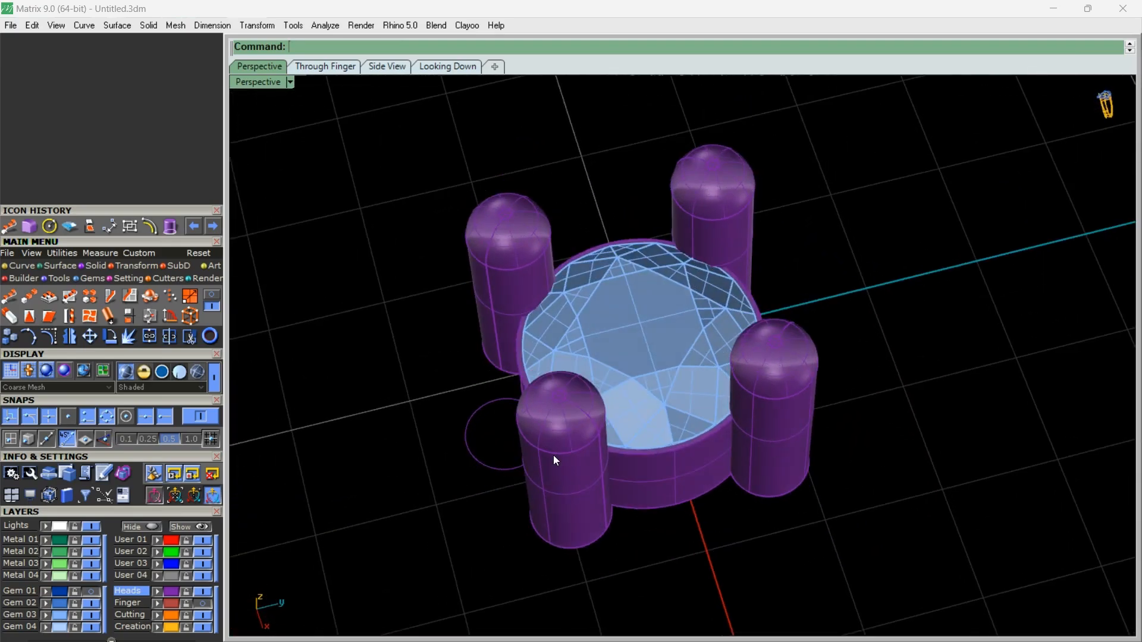
pyautogui.click(551, 458)
pyautogui.scroll(4, 551, 458)
pyautogui.keyDown('shift'); pyautogui.moveTo(524, 423); pyautogui.dragTo(535, 424); pyautogui.keyUp('shift')
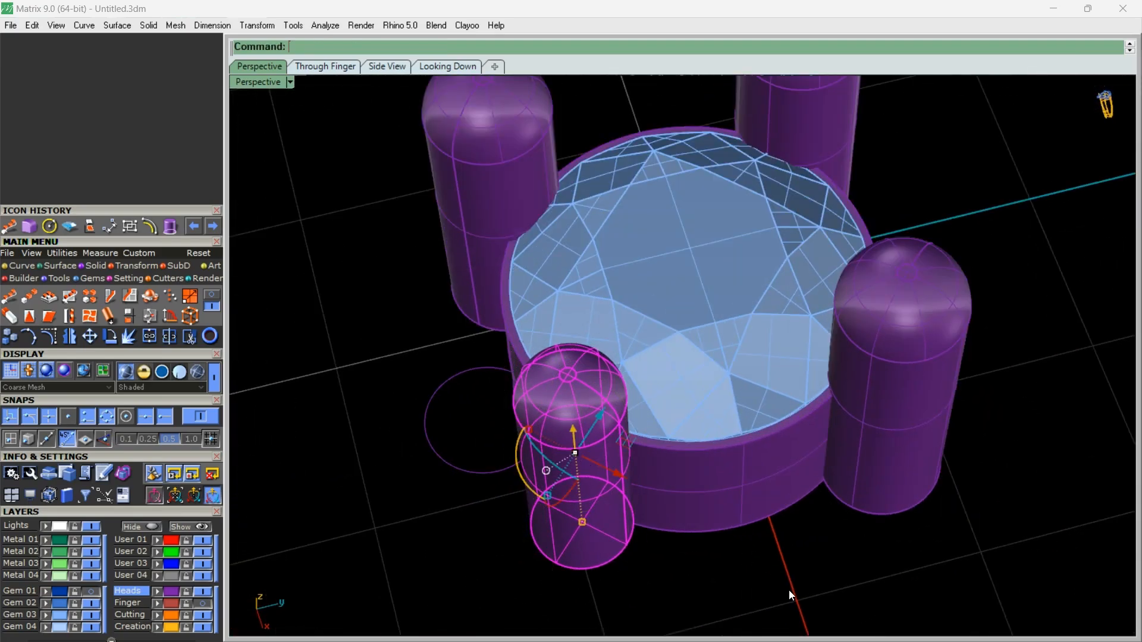
pyautogui.hotkey('ctrl', 'z')
# Select all four prongs and raise them slightly above the bottom of the collar in the through-finger view
pyautogui.click(746, 587)
pyautogui.moveTo(744, 587); pyautogui.dragTo(708, 395, button='right')
pyautogui.scroll(-5, 649, 462)
pyautogui.click(708, 395)
pyautogui.keyDown('shift'); pyautogui.click(522, 377); pyautogui.keyUp('shift')
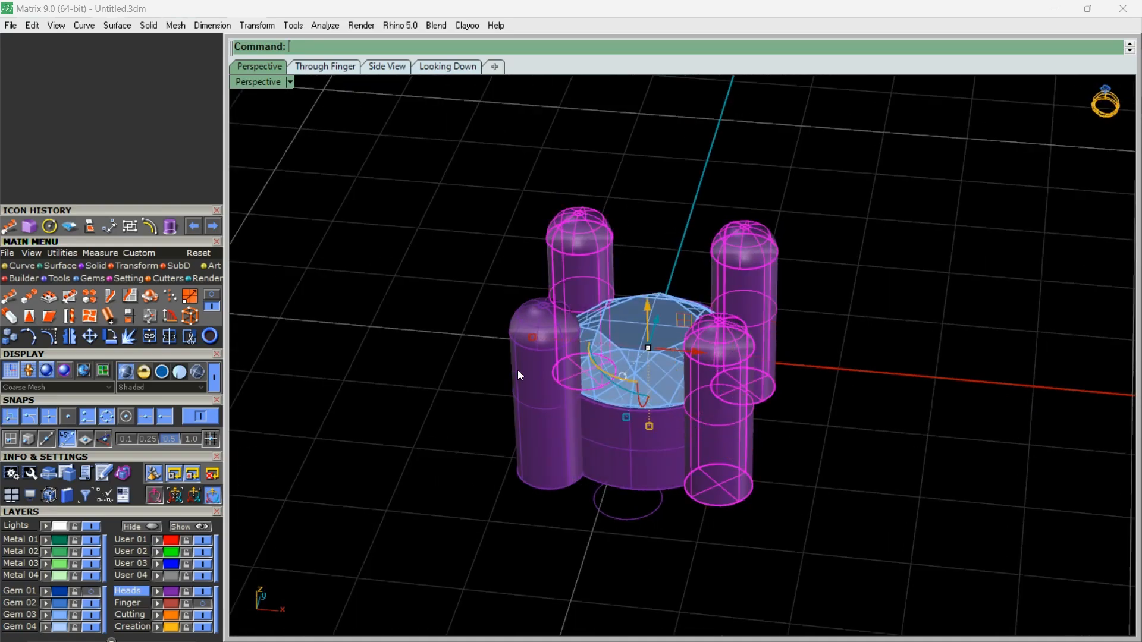
pyautogui.click(326, 66)
pyautogui.scroll(10, 561, 447)
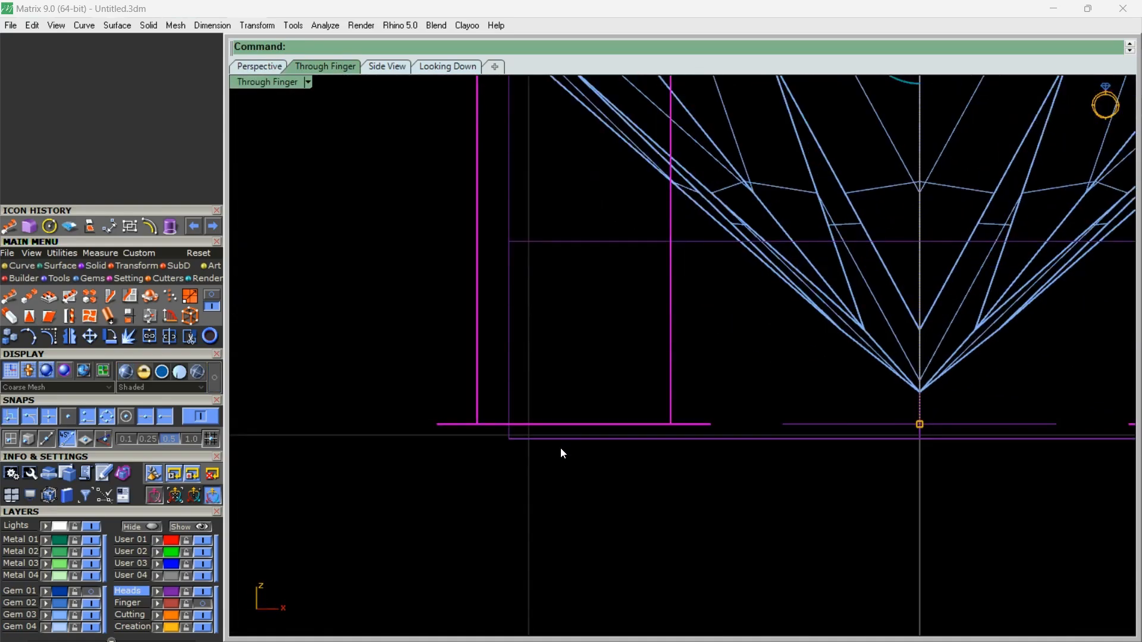
pyautogui.scroll(-6, 561, 451)
pyautogui.moveTo(751, 188); pyautogui.dragTo(750, 177)
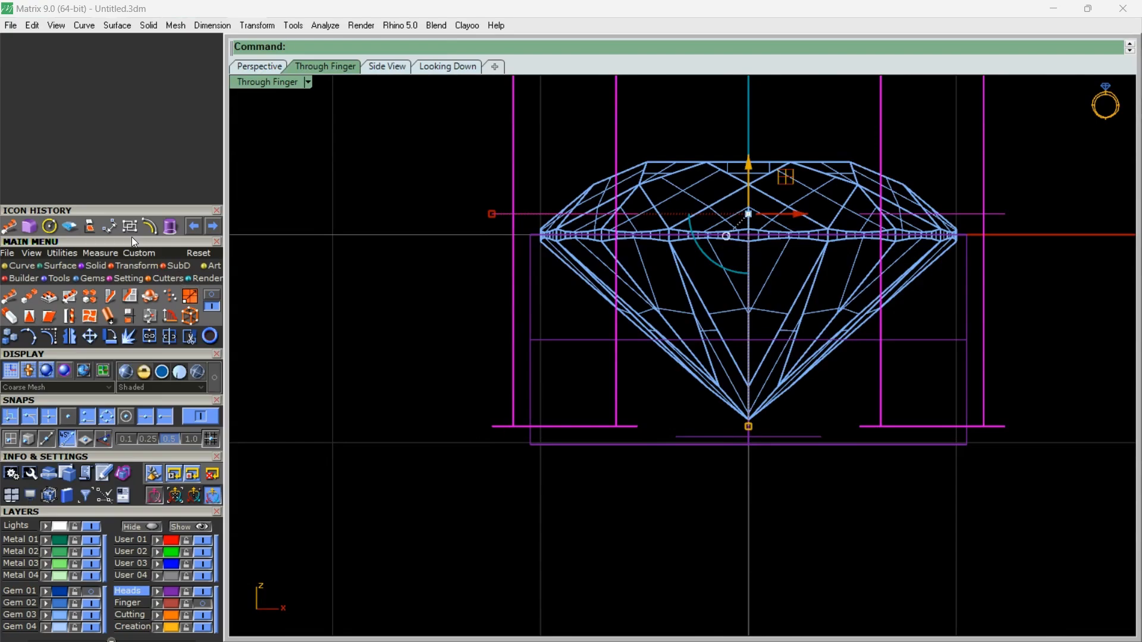
# Dimension the gap between the prong bottoms and the collar's base, and lower all four prongs slightly past the base
pyautogui.click(100, 253)
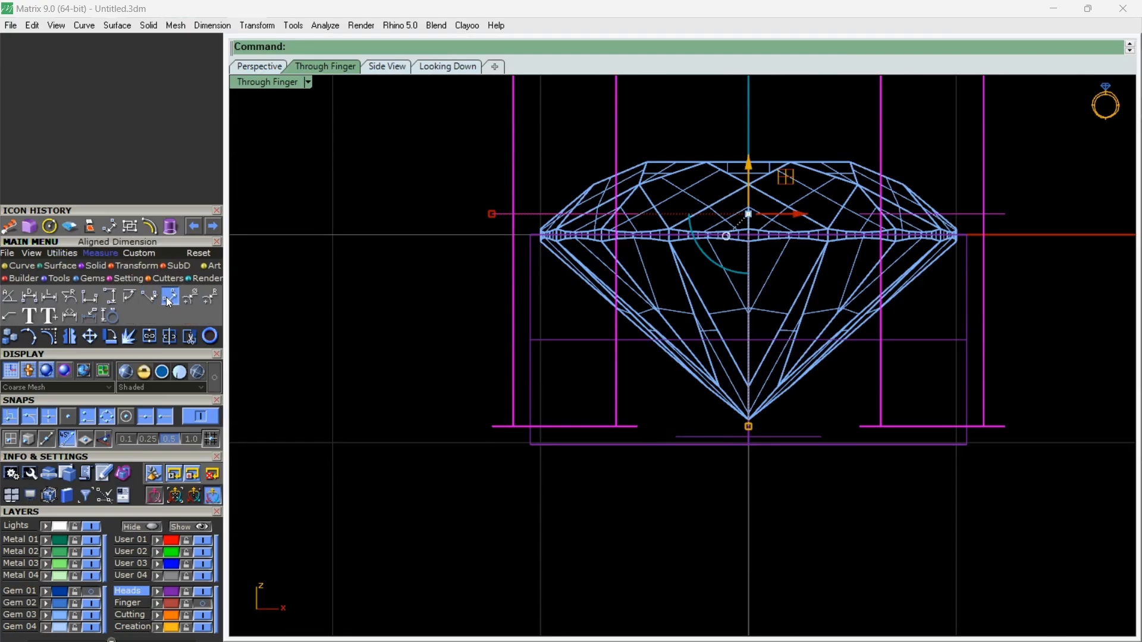
pyautogui.click(169, 302)
pyautogui.click(548, 426)
pyautogui.click(548, 444)
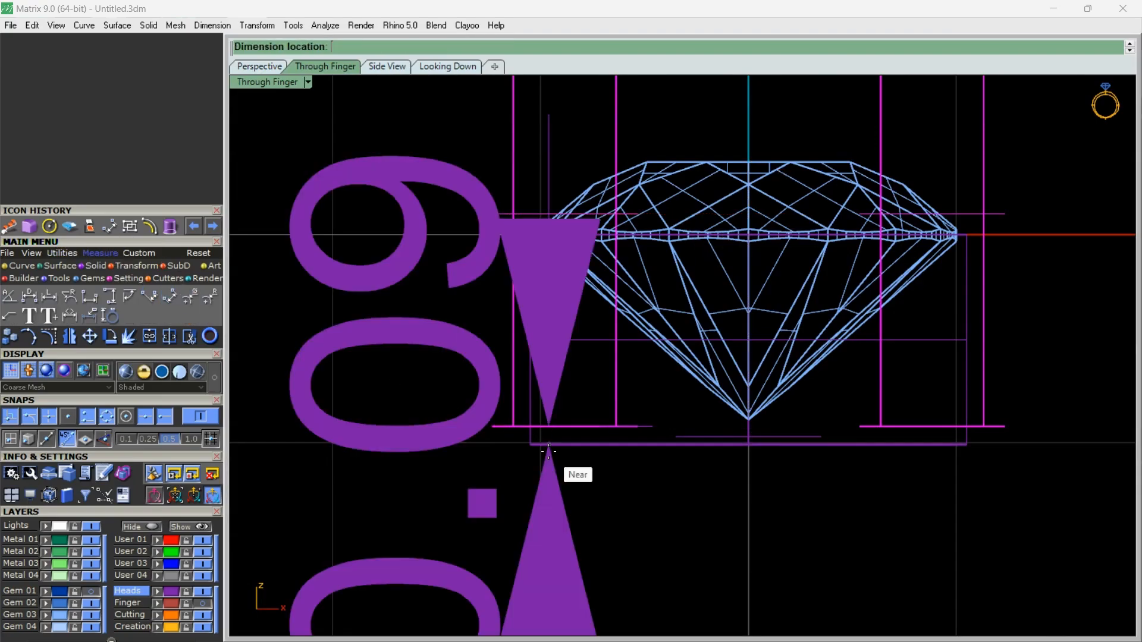
pyautogui.scroll(-5, 548, 451)
pyautogui.press('Escape')
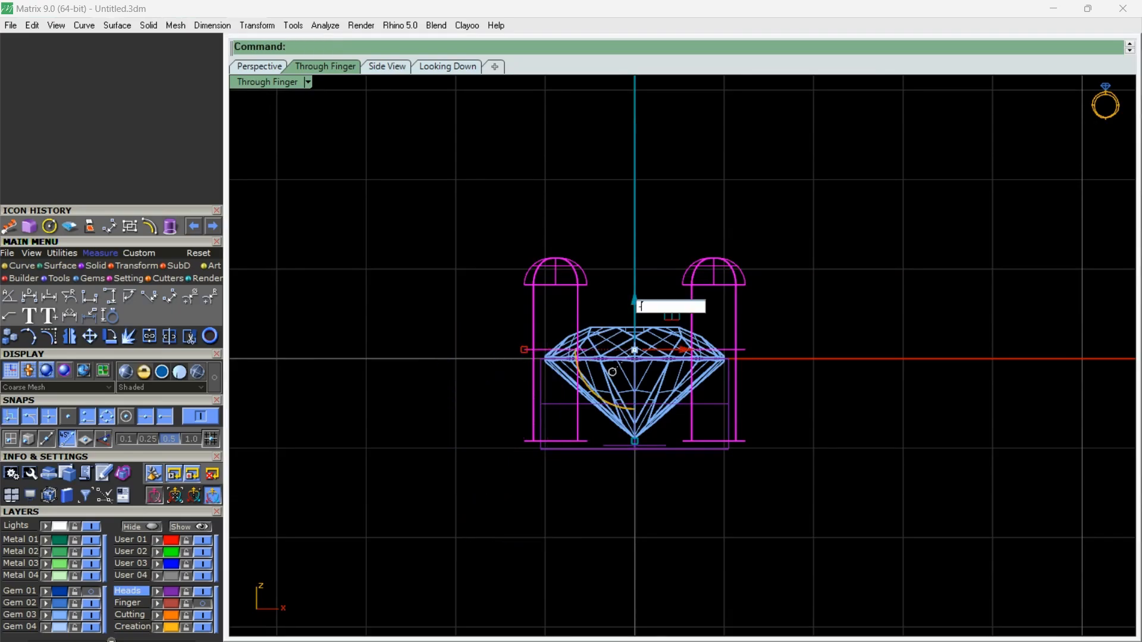
pyautogui.press('Return')
pyautogui.press('Escape')
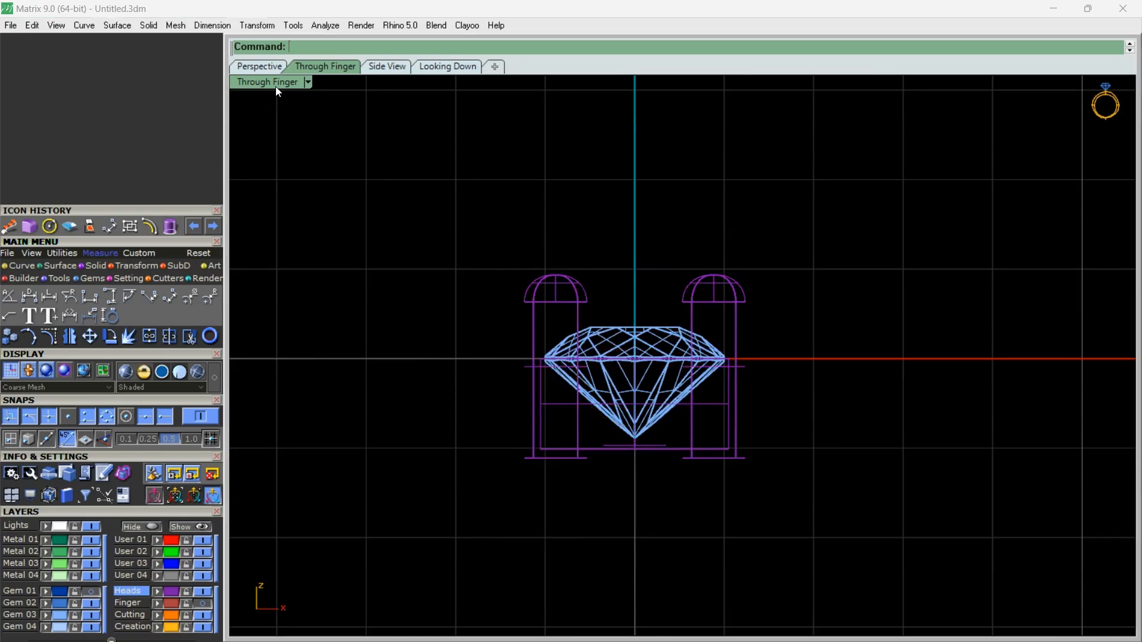
# Extrude the collar's circular bottom edge downward as a capped solid
pyautogui.click(268, 68)
pyautogui.moveTo(520, 206)
pyautogui.mouseDown(button='right')
pyautogui.moveTo(699, 420)
pyautogui.moveTo(828, 400)
pyautogui.moveTo(880, 368)
pyautogui.mouseUp(button='right')
pyautogui.scroll(3, 667, 484)
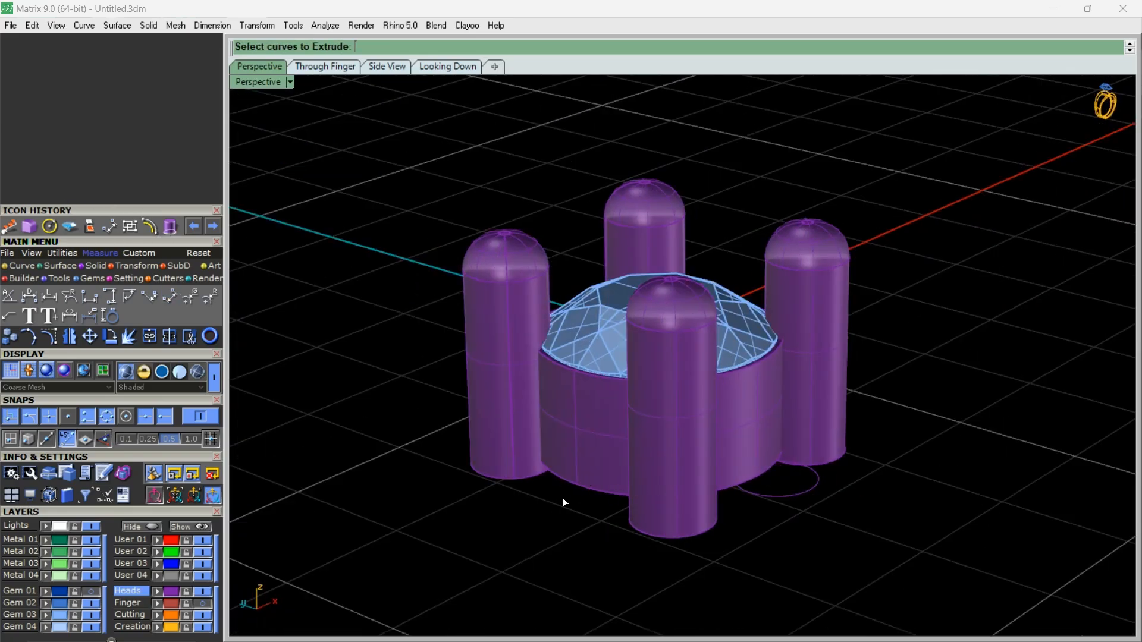
pyautogui.click(586, 492)
pyautogui.rightClick(585, 481)
pyautogui.scroll(-4, 585, 481)
pyautogui.click(577, 546)
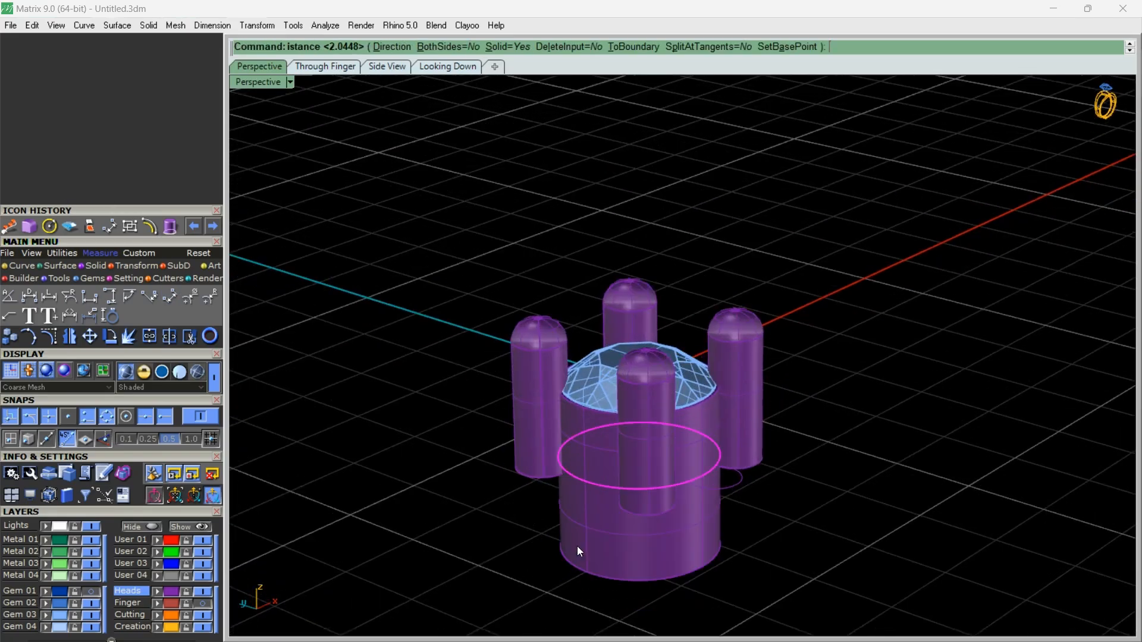
# Stretch the extruded solid along both horizontal axes so it extends well beyond all four prongs
pyautogui.click(577, 495)
pyautogui.moveTo(711, 530); pyautogui.dragTo(832, 568)
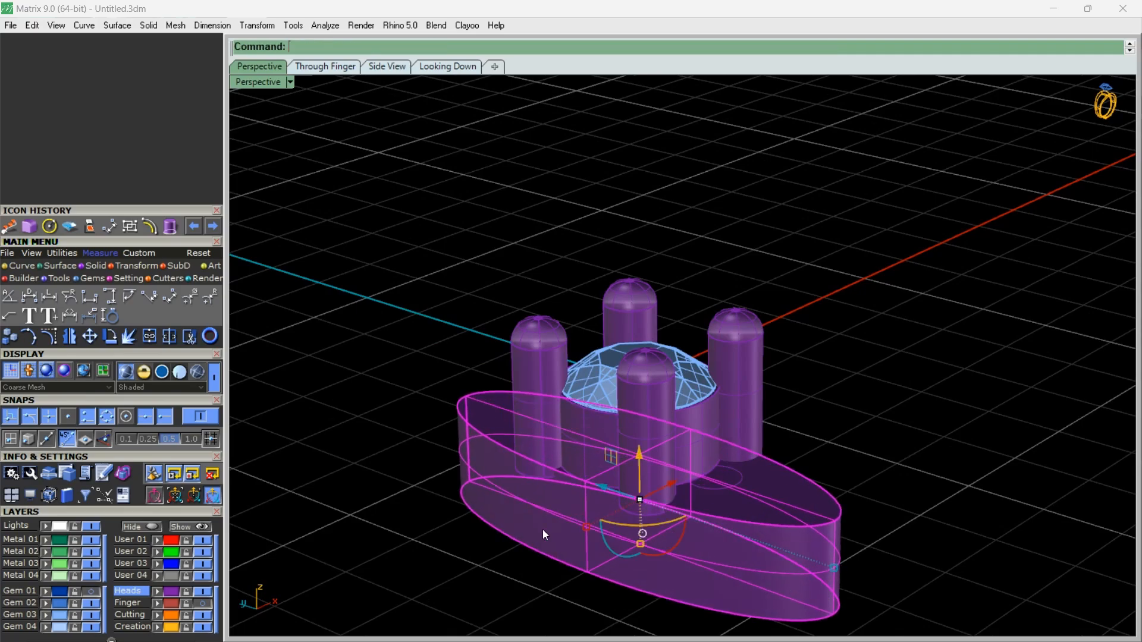
pyautogui.moveTo(583, 525); pyautogui.dragTo(506, 569)
# Boolean-subtract the wide disc from the four prongs to trim their bottoms flush with the collar's base
pyautogui.click(555, 336)
pyautogui.keyDown('shift'); pyautogui.click(629, 303); pyautogui.keyUp('shift')
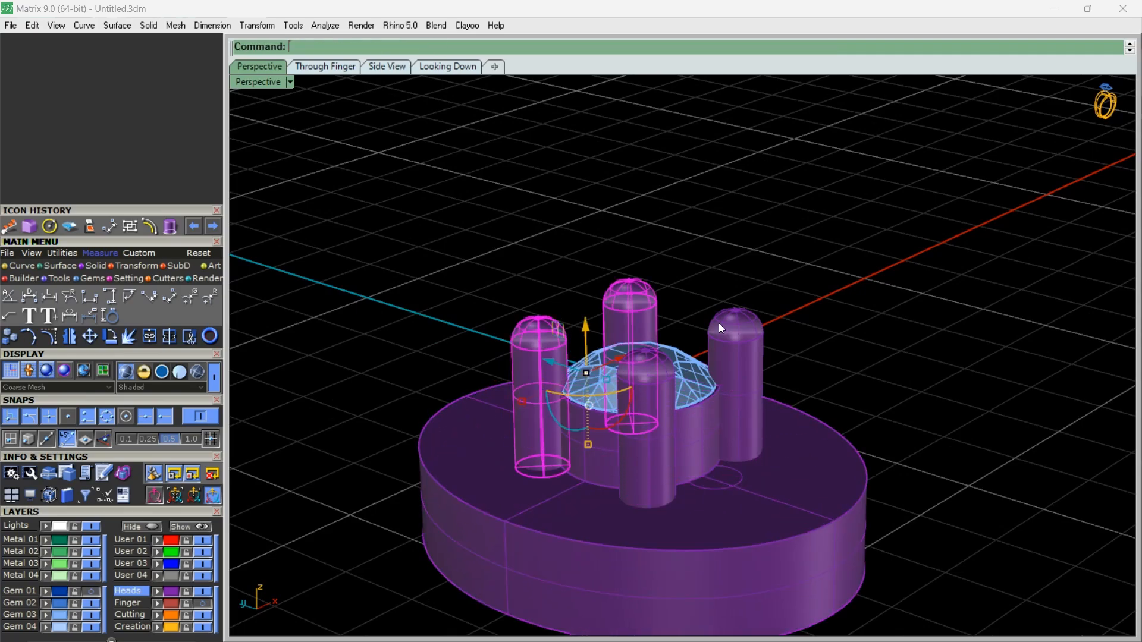
pyautogui.keyDown('shift'); pyautogui.click(719, 323); pyautogui.keyUp('shift')
pyautogui.moveTo(93, 267)
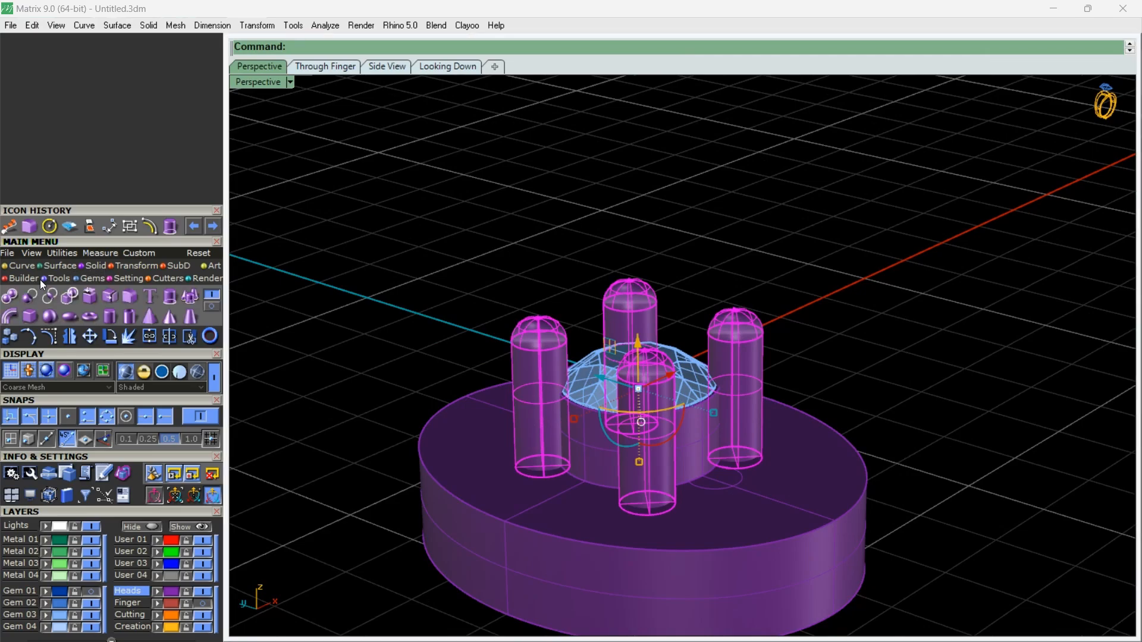
pyautogui.click(30, 296)
pyautogui.click(473, 460)
pyautogui.rightClick(472, 459)
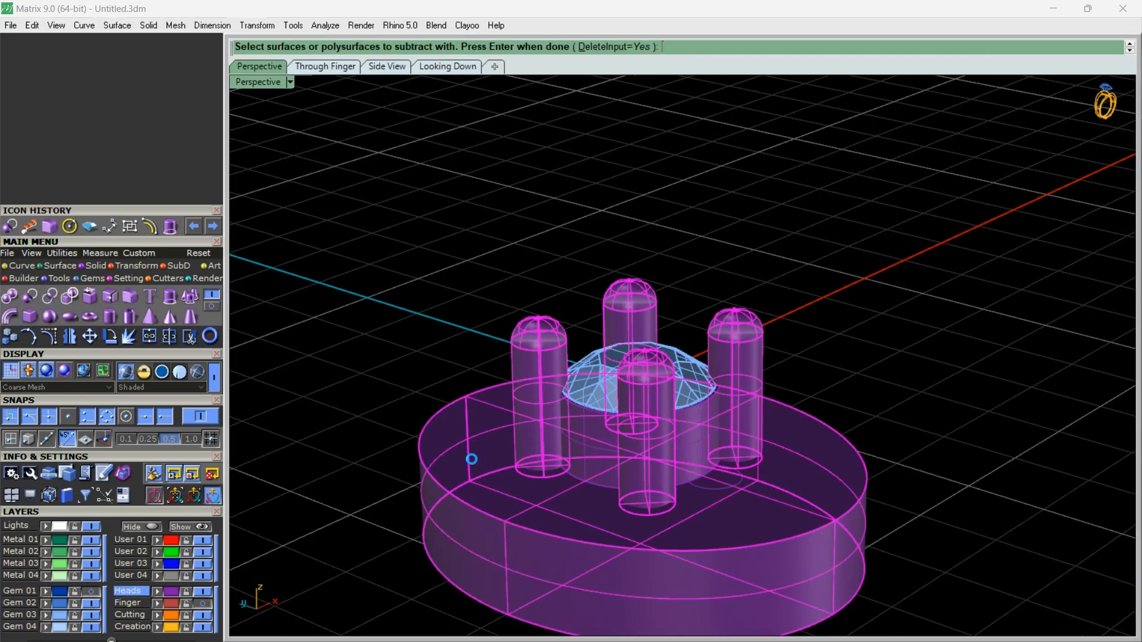
# Group the collar with the four prongs and assign them to the User 03 layer
pyautogui.moveTo(568, 479); pyautogui.dragTo(619, 407, button='right')
pyautogui.scroll(6, 619, 405)
pyautogui.click(619, 403)
pyautogui.keyDown('shift'); pyautogui.click(546, 339); pyautogui.keyUp('shift')
pyautogui.keyDown('shift'); pyautogui.click(767, 268); pyautogui.keyUp('shift')
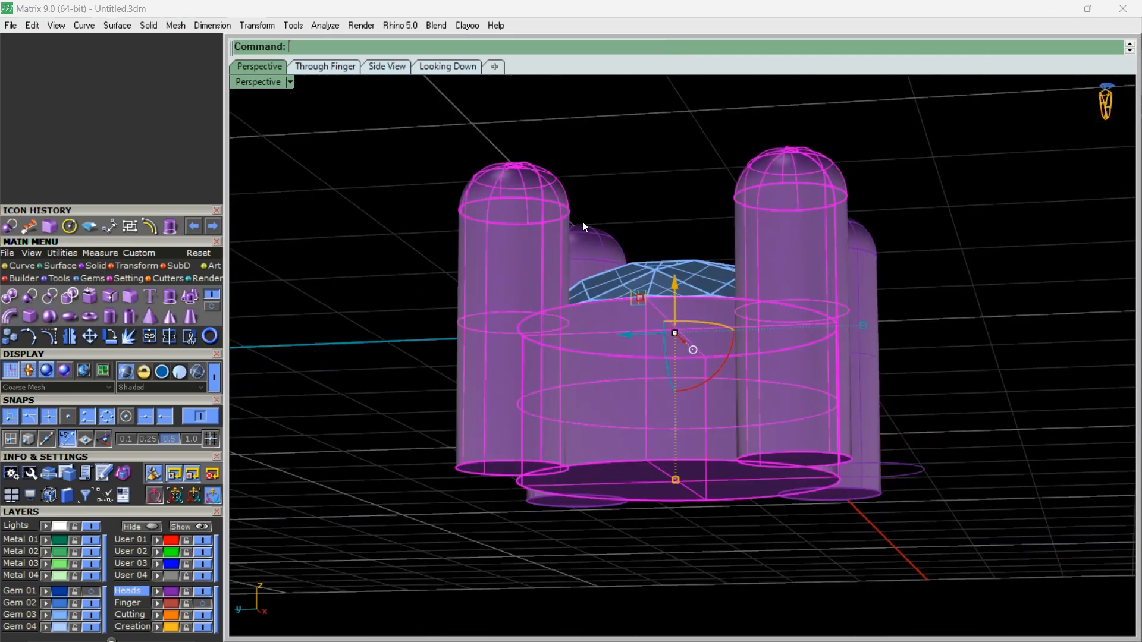
pyautogui.keyDown('shift'); pyautogui.click(619, 243); pyautogui.keyUp('shift')
pyautogui.keyDown('shift'); pyautogui.click(865, 252); pyautogui.keyUp('shift')
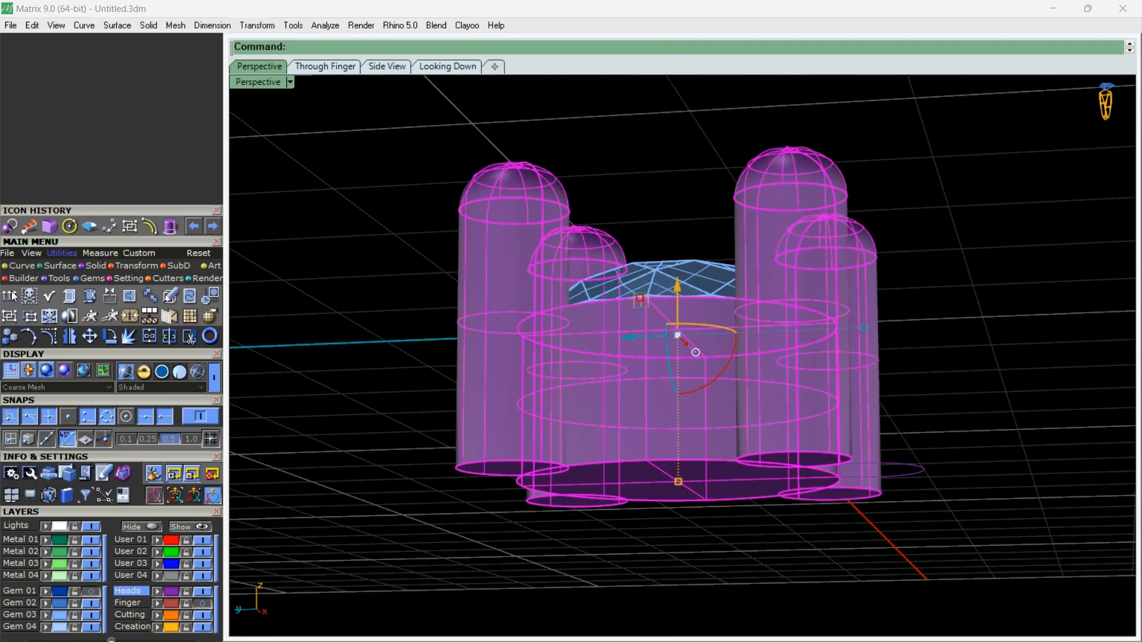
pyautogui.moveTo(344, 255); pyautogui.dragTo(502, 344, button='right')
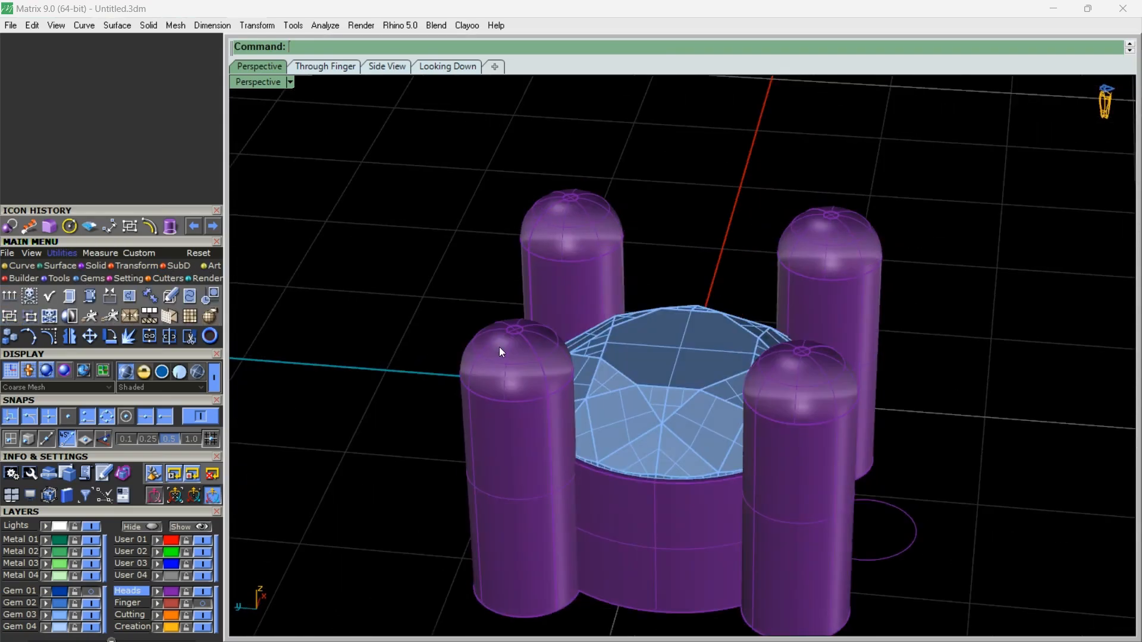
pyautogui.click(164, 564)
# Create a gem cutter for the round diamond with the Gem Cutter builder's default profile
pyautogui.scroll(-5, 457, 395)
pyautogui.click(541, 401)
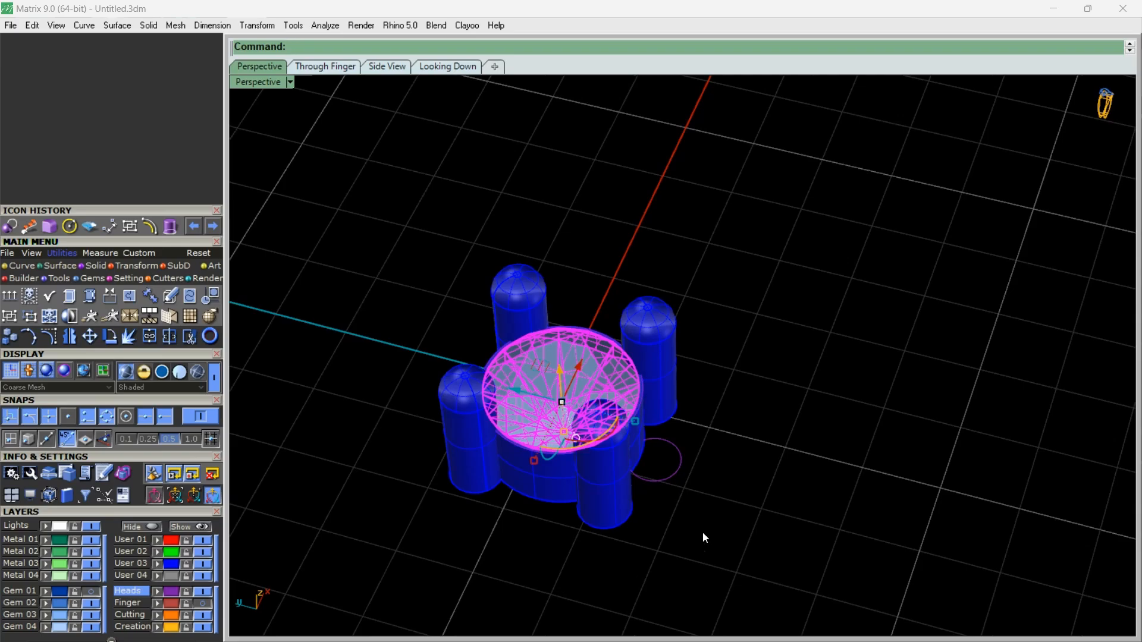
pyautogui.moveTo(703, 533); pyautogui.dragTo(372, 346, button='right')
pyautogui.scroll(5, 372, 346)
pyautogui.click(89, 266)
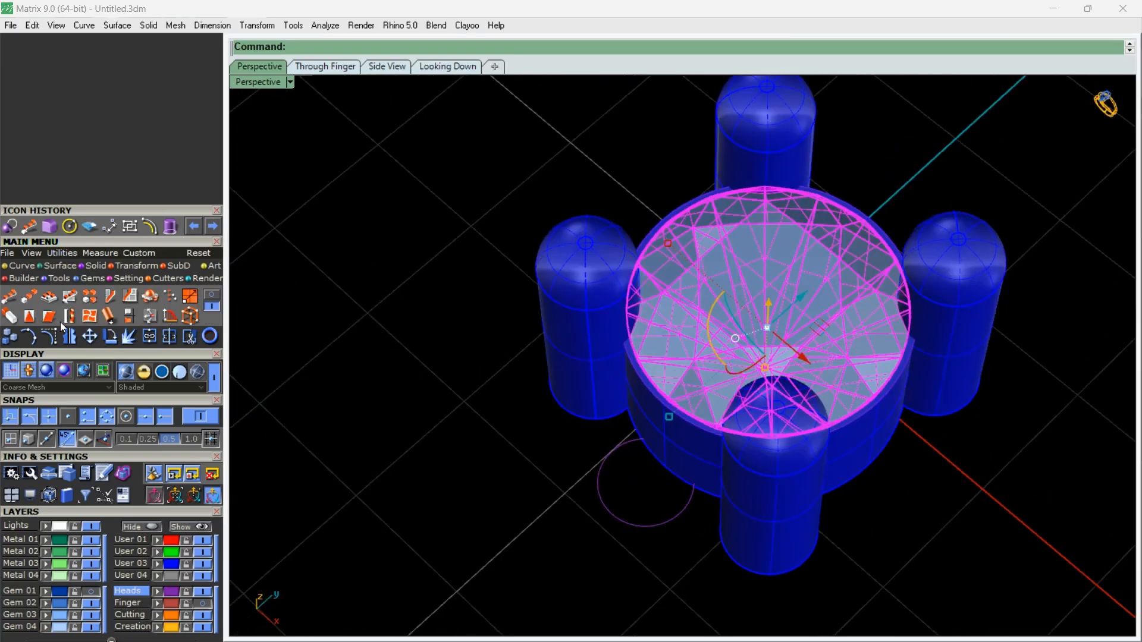
pyautogui.click(167, 278)
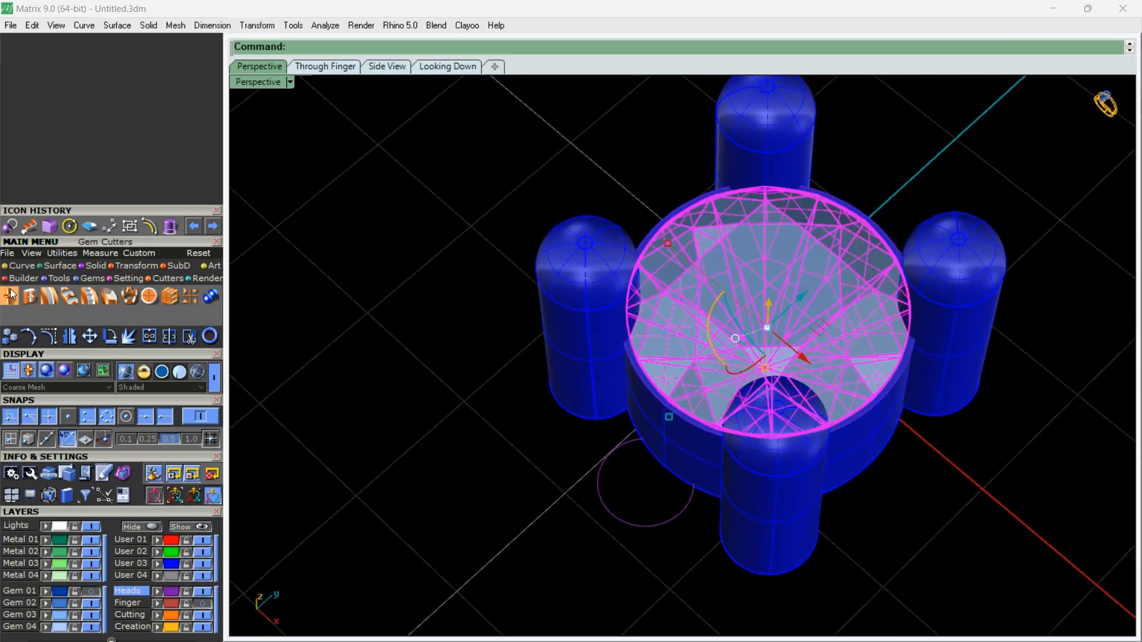
pyautogui.scroll(-10, 105, 502)
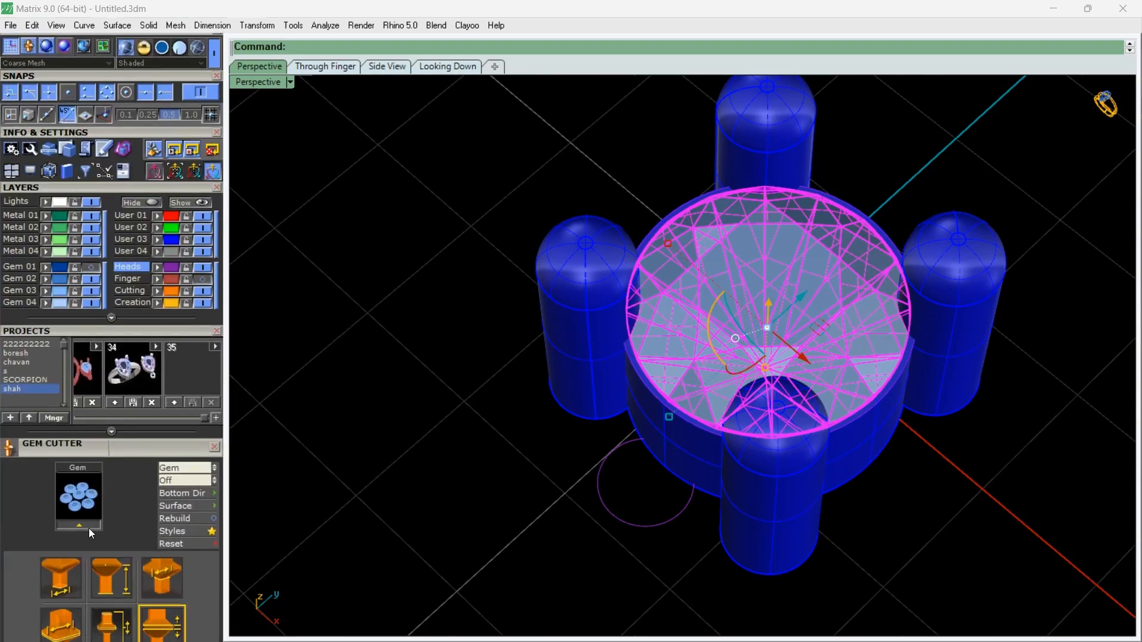
pyautogui.click(88, 528)
pyautogui.moveTo(604, 455); pyautogui.dragTo(664, 418, button='right')
pyautogui.scroll(-5, 632, 376)
pyautogui.scroll(5, 633, 376)
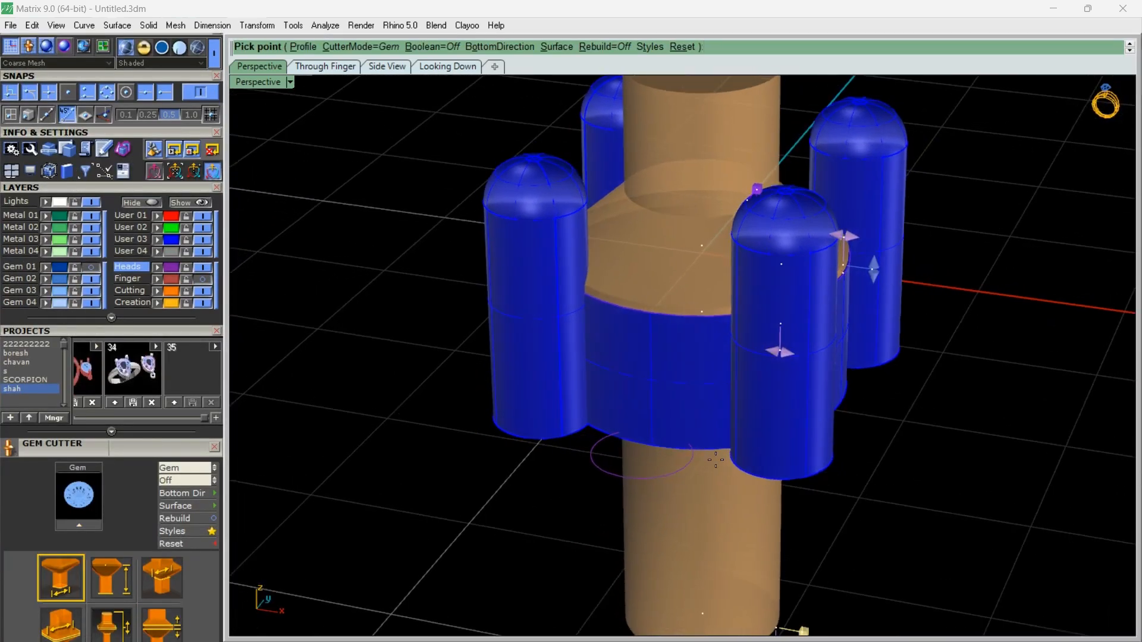
pyautogui.rightClick(665, 418)
# Ungroup the collar and the four prongs
pyautogui.keyDown('shift'); pyautogui.moveTo(656, 251); pyautogui.dragTo(658, 315, button='right'); pyautogui.keyUp('shift')
pyautogui.click(646, 442)
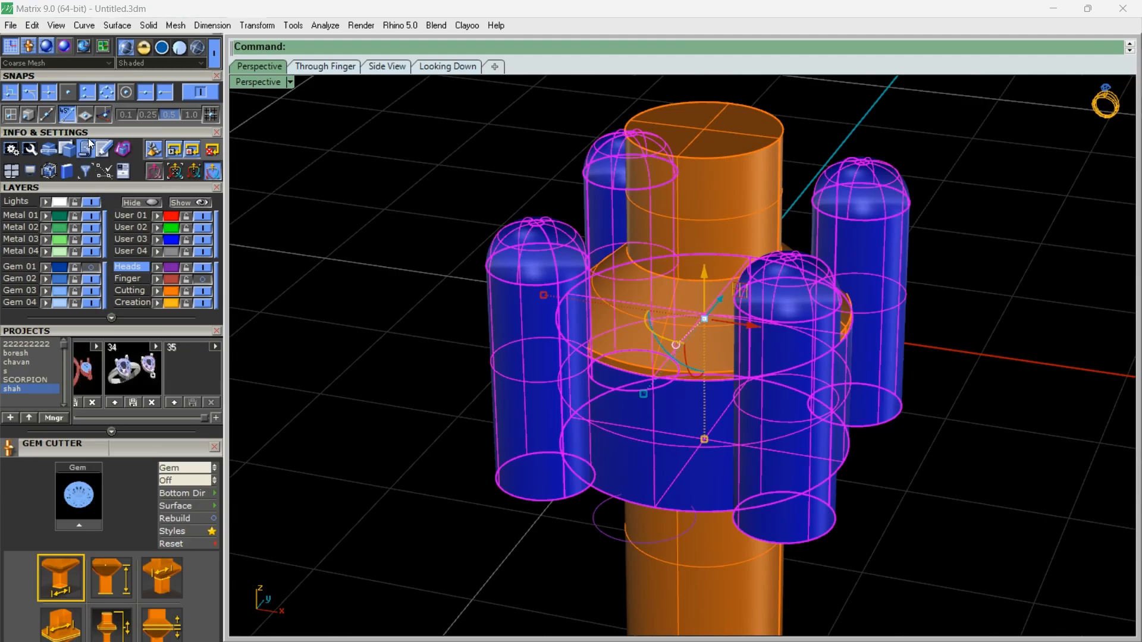
pyautogui.scroll(5, 66, 263)
pyautogui.click(64, 247)
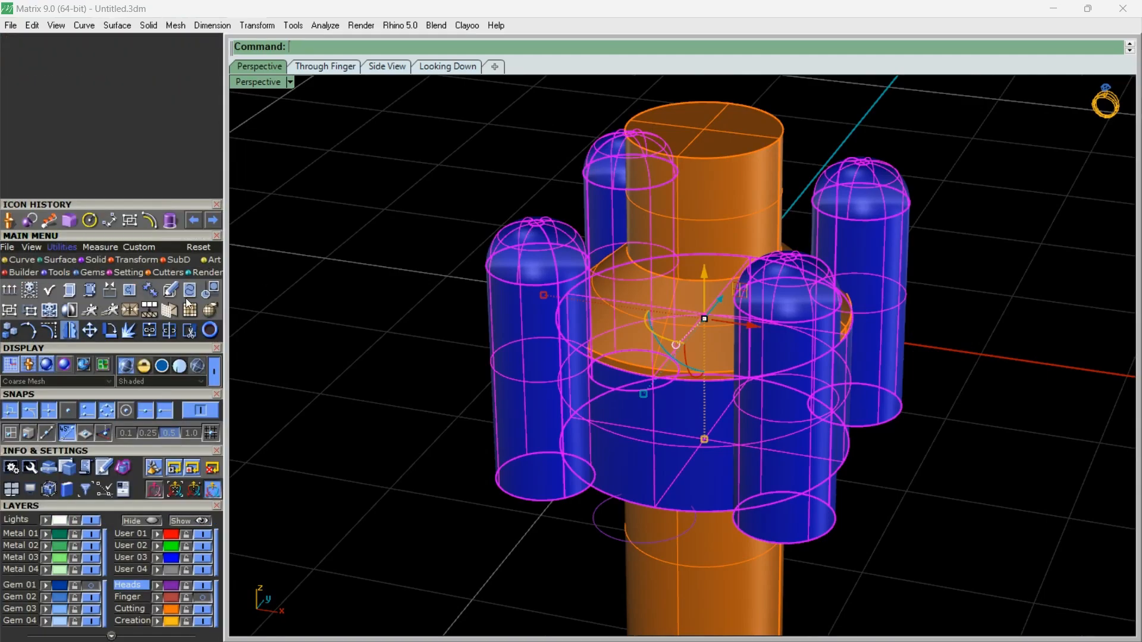
# Boolean-subtract the gem cutter from the collar to cut the stone seat
pyautogui.click(652, 411)
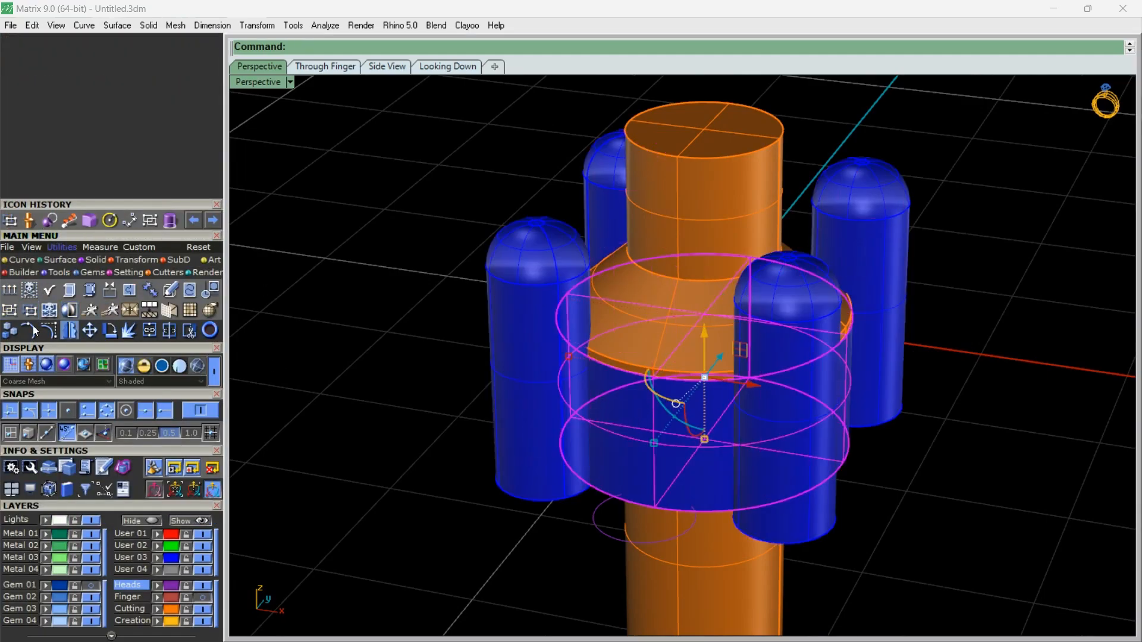
pyautogui.click(44, 220)
pyautogui.click(711, 198)
pyautogui.rightClick(776, 263)
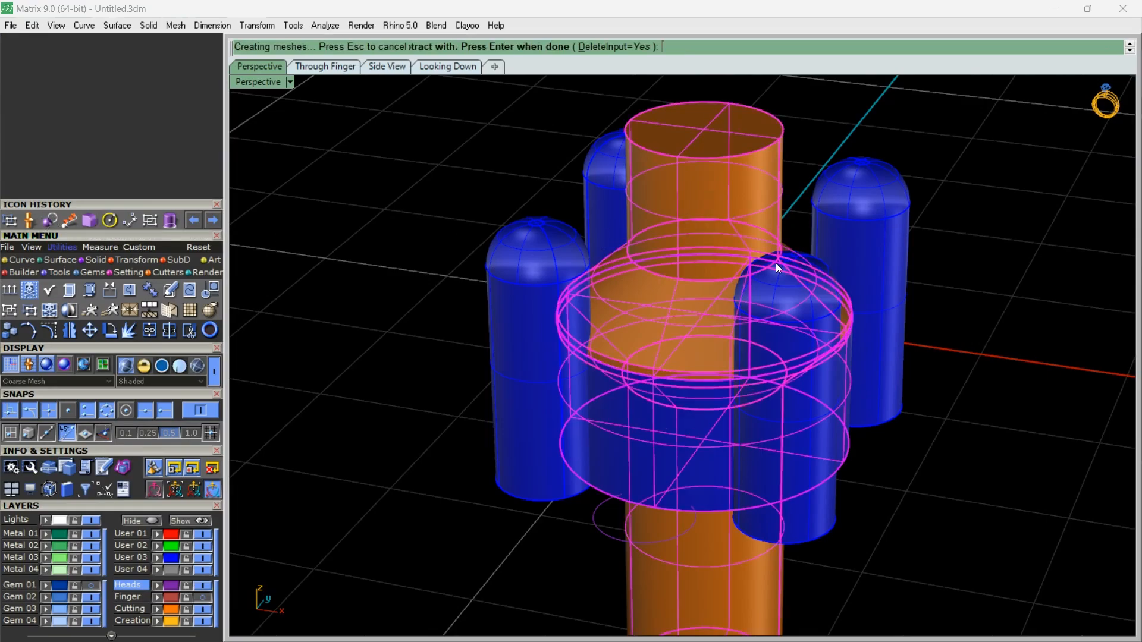
# Hide the diamond by turning off the Gem 03 layer
pyautogui.moveTo(775, 262); pyautogui.dragTo(666, 358, button='right')
pyautogui.click(693, 324)
pyautogui.click(88, 611)
# Select the cut collar and all four prongs and group them
pyautogui.moveTo(533, 510); pyautogui.dragTo(617, 445, button='right')
pyautogui.click(616, 464)
pyautogui.keyDown('shift'); pyautogui.click(537, 286); pyautogui.keyUp('shift')
pyautogui.keyDown('shift'); pyautogui.click(559, 248); pyautogui.keyUp('shift')
pyautogui.keyDown('shift'); pyautogui.click(833, 268); pyautogui.keyUp('shift')
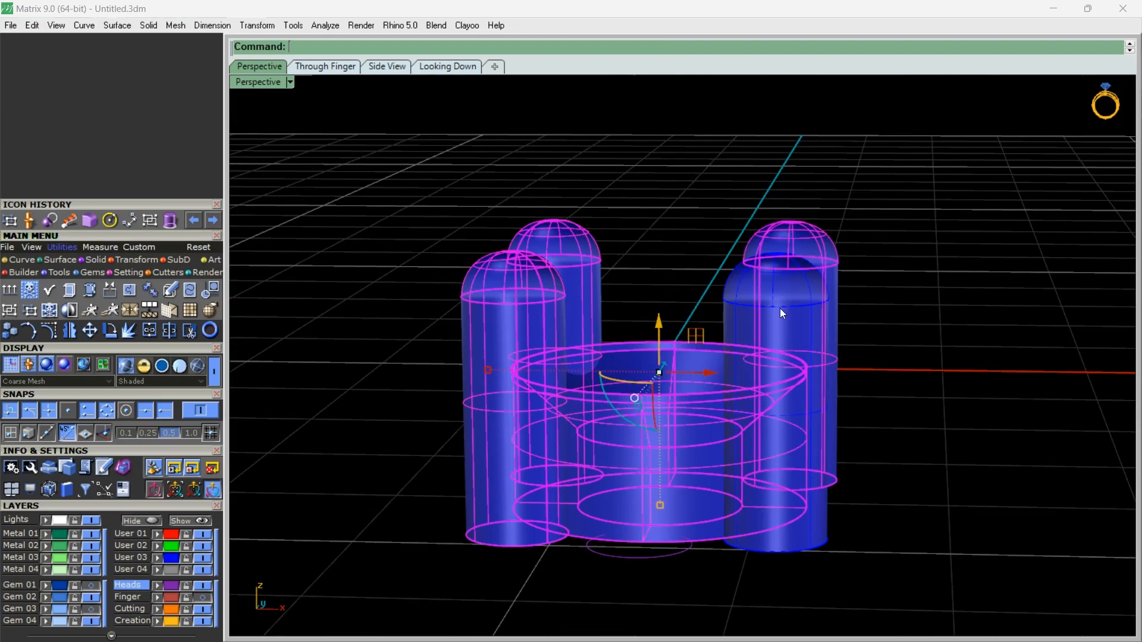
pyautogui.keyDown('shift'); pyautogui.click(780, 308); pyautogui.keyUp('shift')
pyautogui.click(17, 309)
pyautogui.click(434, 183)
# Turn on the Finger layer and assign the grouped four-prong setting to it
pyautogui.click(480, 304)
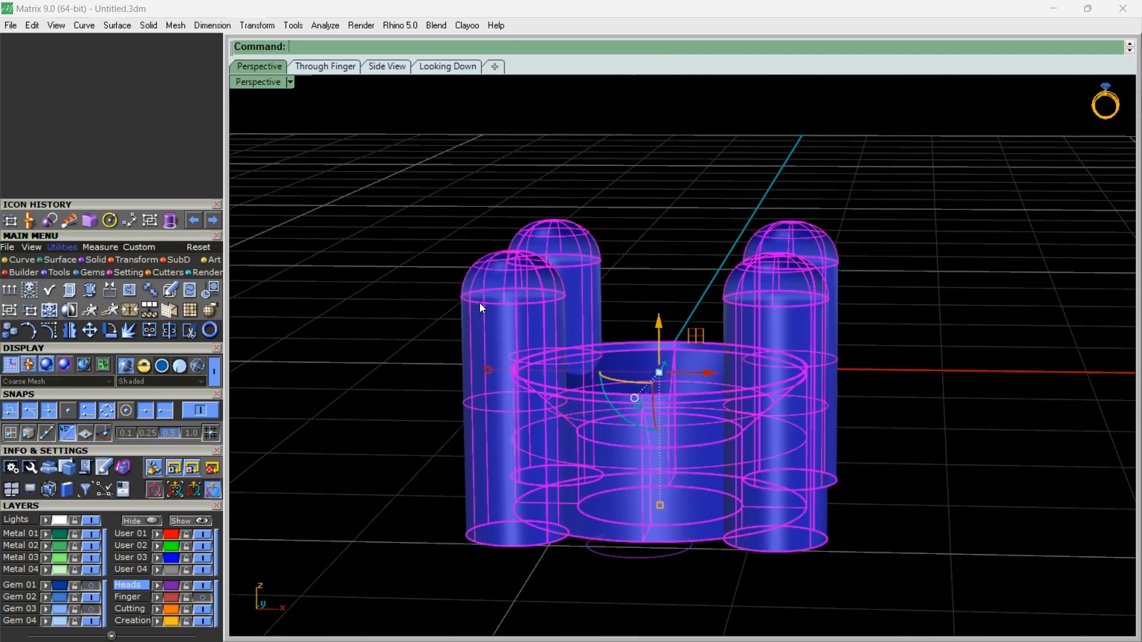
pyautogui.click(203, 599)
pyautogui.click(158, 598)
# Move the seven-stone cluster setting to the Cutting layer and hide that layer
pyautogui.scroll(-3, 417, 390)
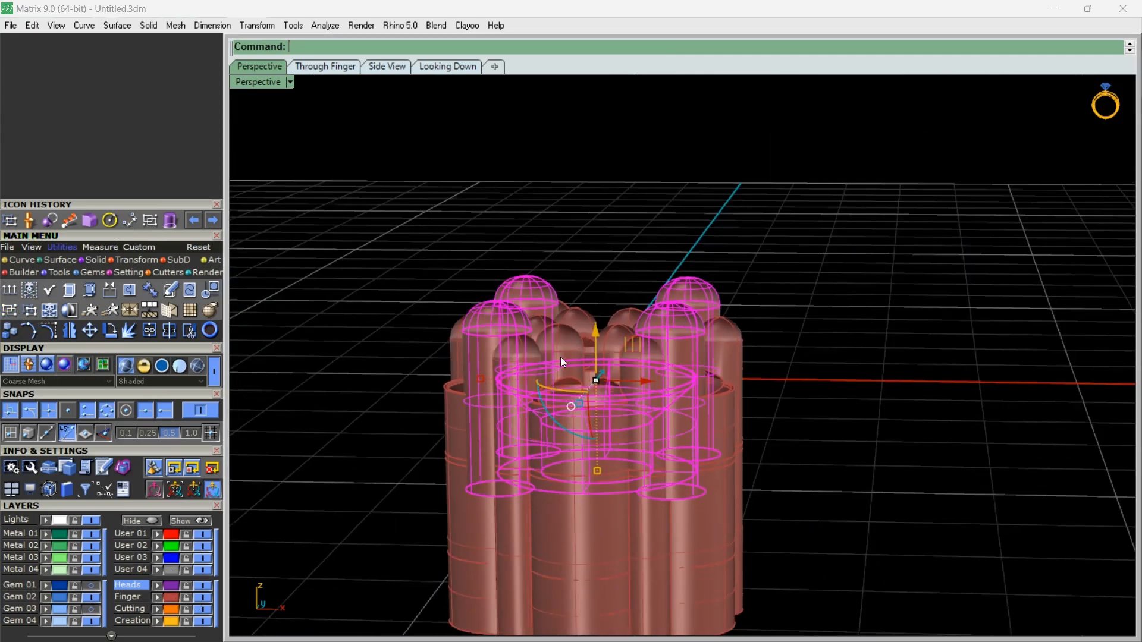
pyautogui.moveTo(560, 357); pyautogui.dragTo(500, 386, button='right')
pyautogui.click(376, 534)
pyautogui.hotkey('ctrl', 'a')
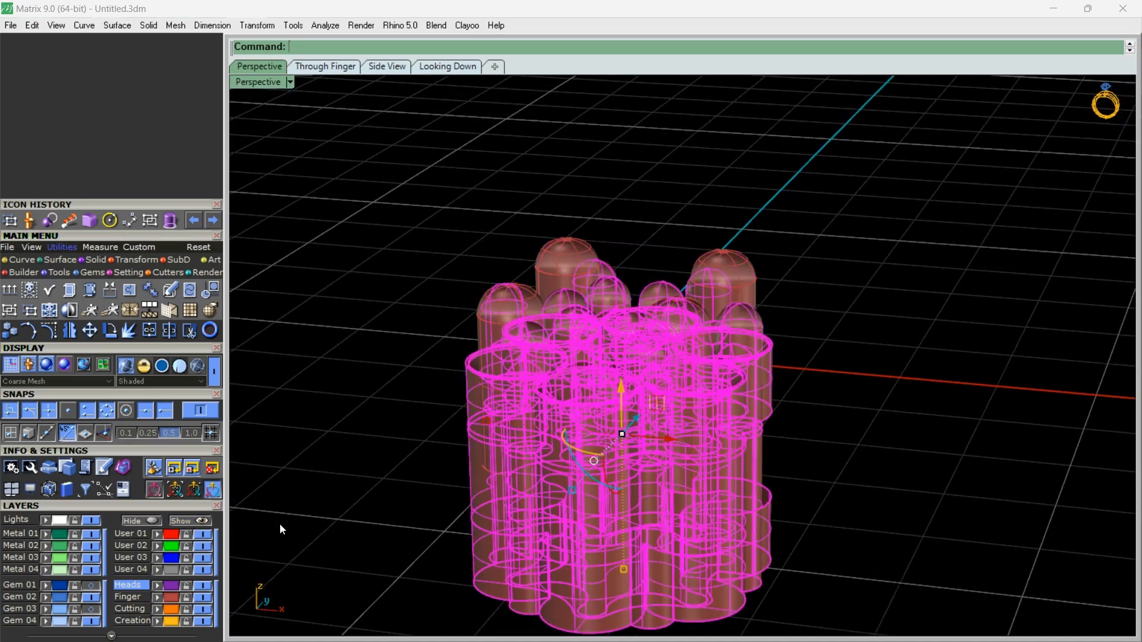
pyautogui.click(158, 610)
pyautogui.click(204, 609)
pyautogui.moveTo(518, 397); pyautogui.dragTo(551, 455, button='right')
pyautogui.scroll(-1, 611, 382)
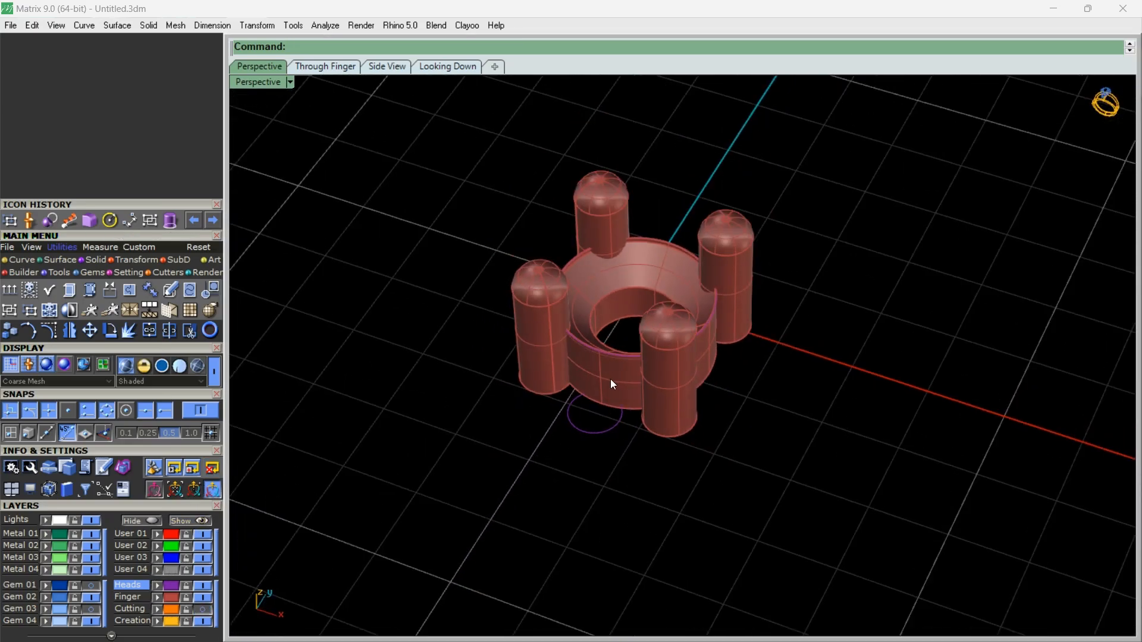
# Copy the circle at the collar's top edge 2.5 straight down in the through-finger view
pyautogui.moveTo(610, 379); pyautogui.dragTo(719, 335, button='right')
pyautogui.scroll(5, 537, 388)
pyautogui.click(530, 397)
pyautogui.click(531, 397)
pyautogui.scroll(-6, 523, 390)
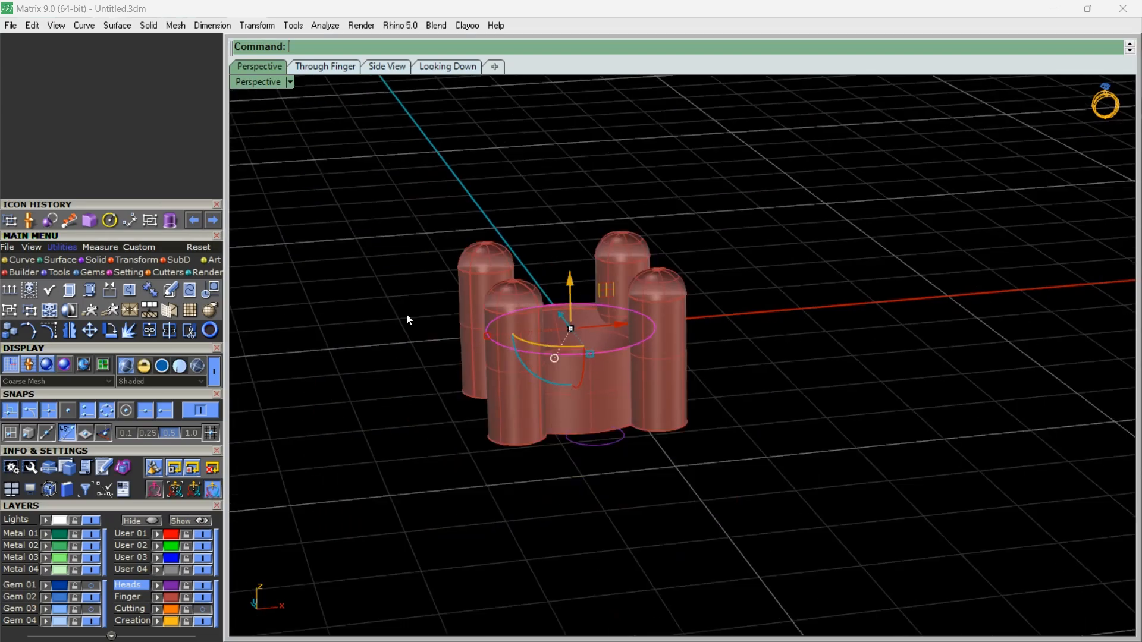
pyautogui.click(136, 310)
pyautogui.click(360, 255)
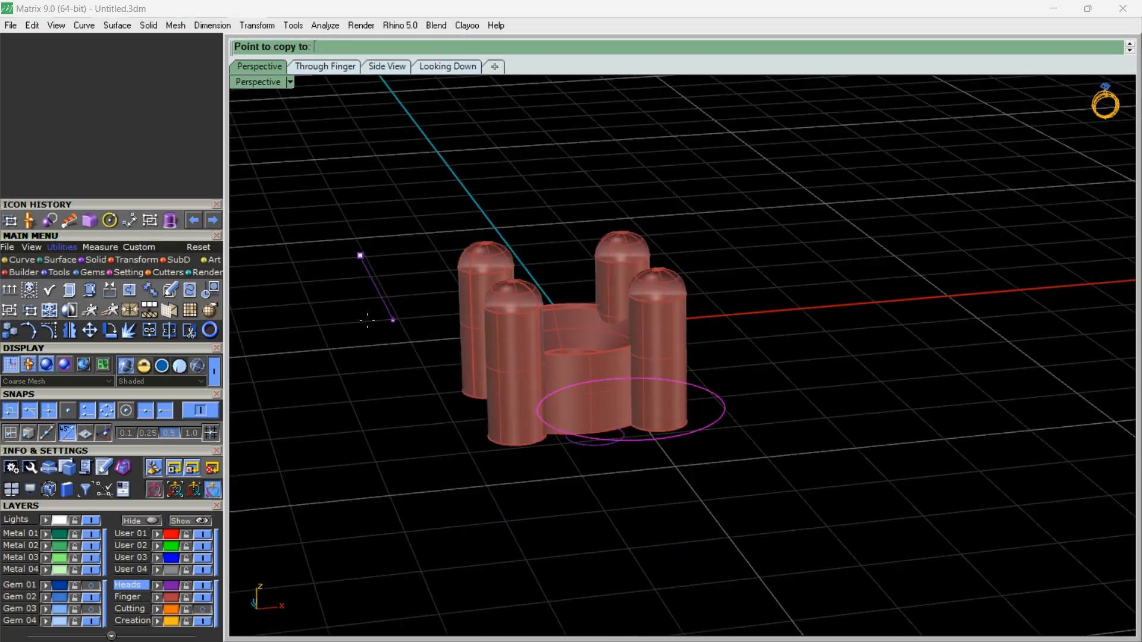
pyautogui.click(333, 65)
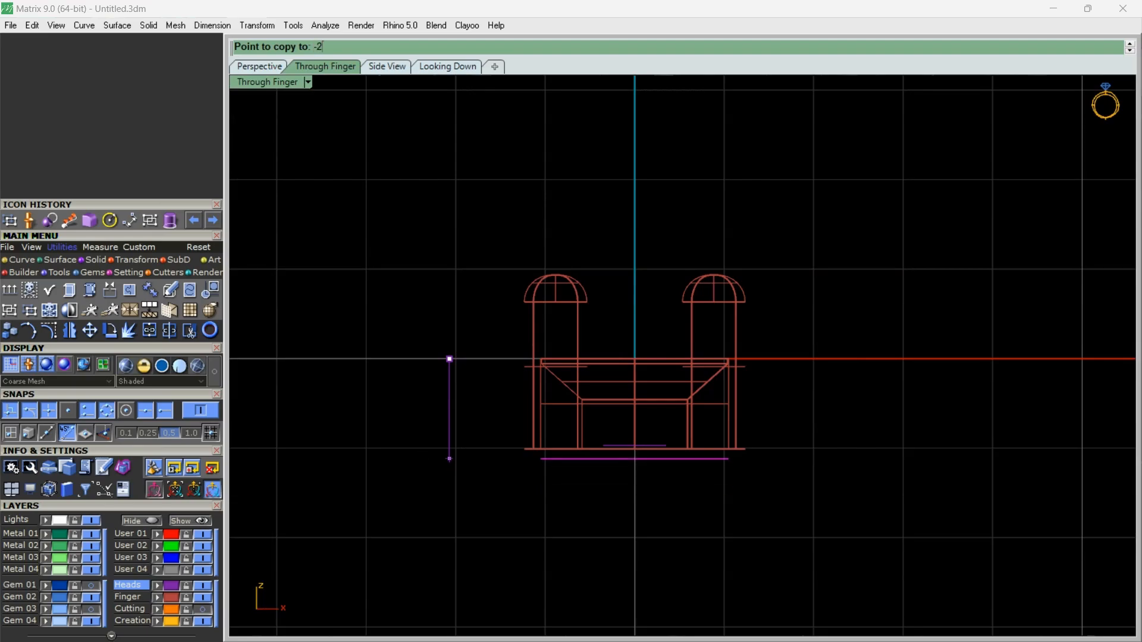
pyautogui.write('-2.5')
pyautogui.press('Return')
pyautogui.press('Return')
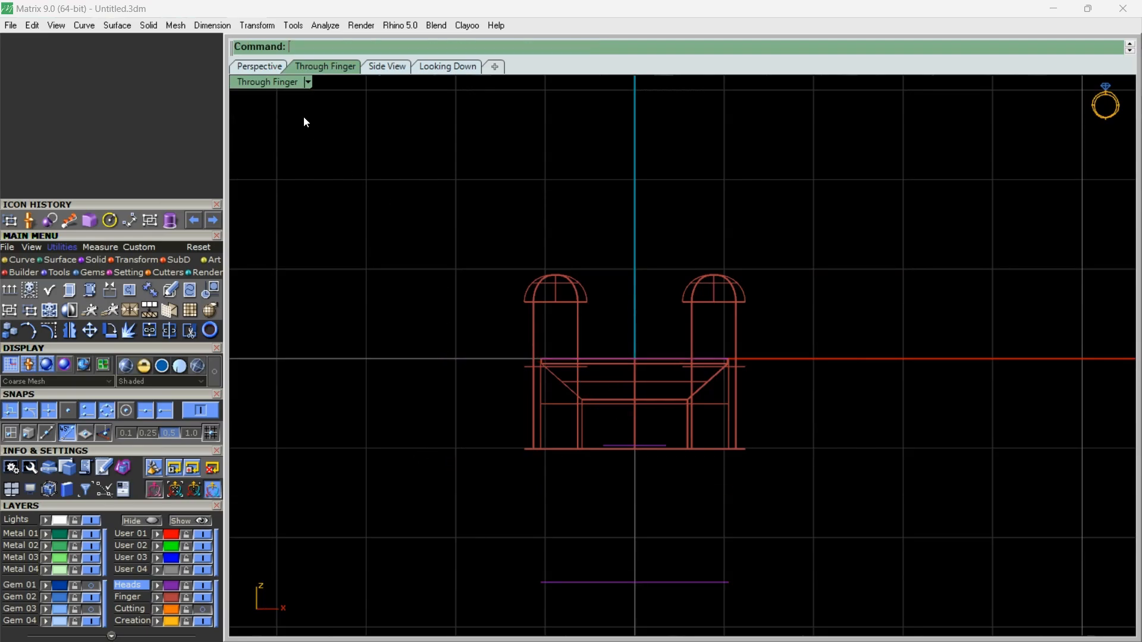
# Offset the copied circle below the setting inward by 0.5
pyautogui.click(265, 67)
pyautogui.moveTo(393, 185); pyautogui.dragTo(594, 443, button='right')
pyautogui.scroll(4, 594, 444)
pyautogui.click(551, 493)
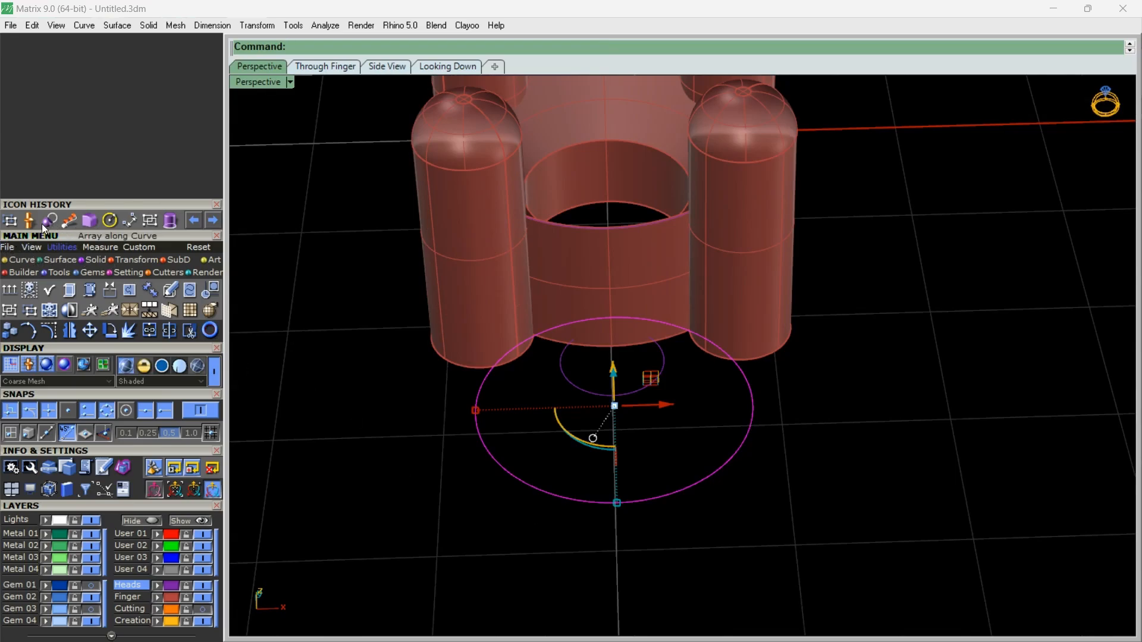
pyautogui.click(18, 261)
pyautogui.click(147, 310)
pyautogui.scroll(5, 543, 493)
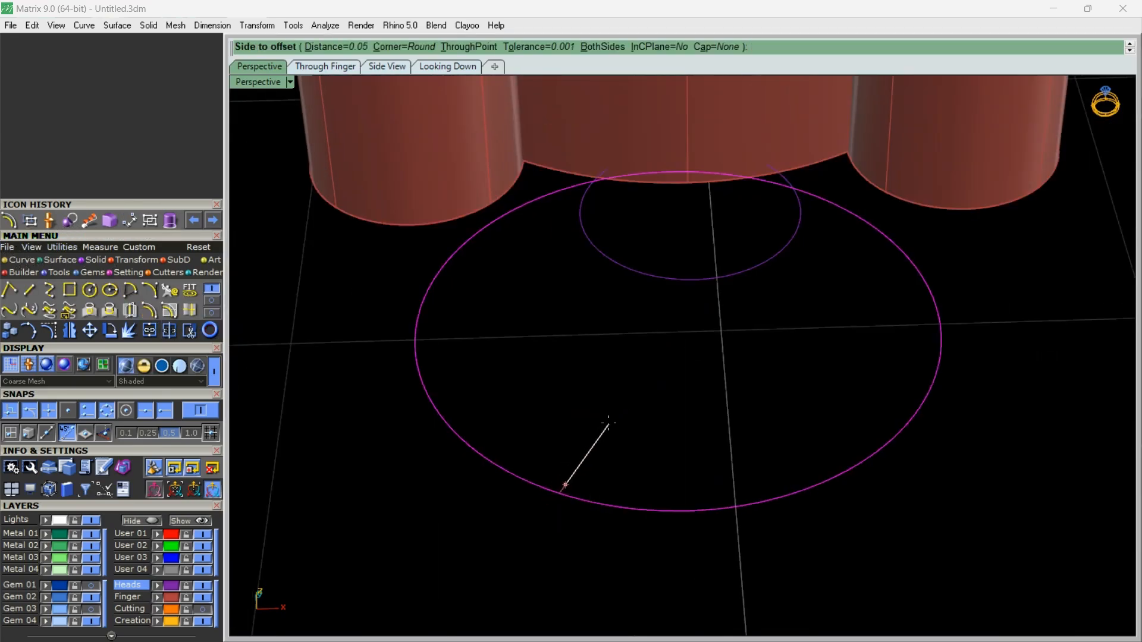
pyautogui.write('0.3')
pyautogui.press('Return')
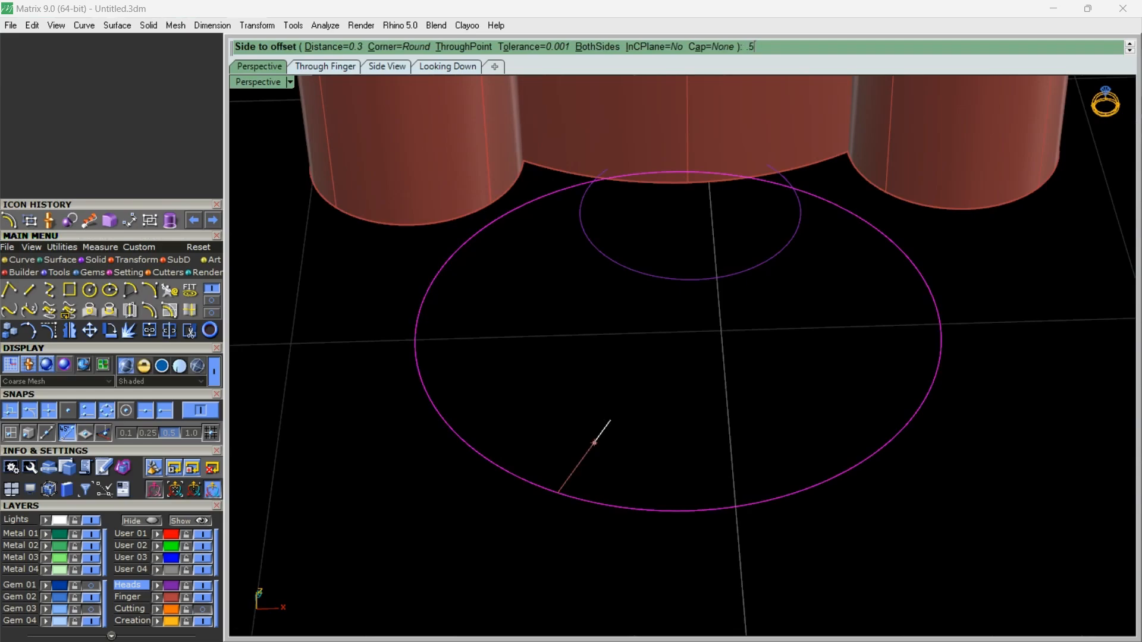
pyautogui.click(610, 419)
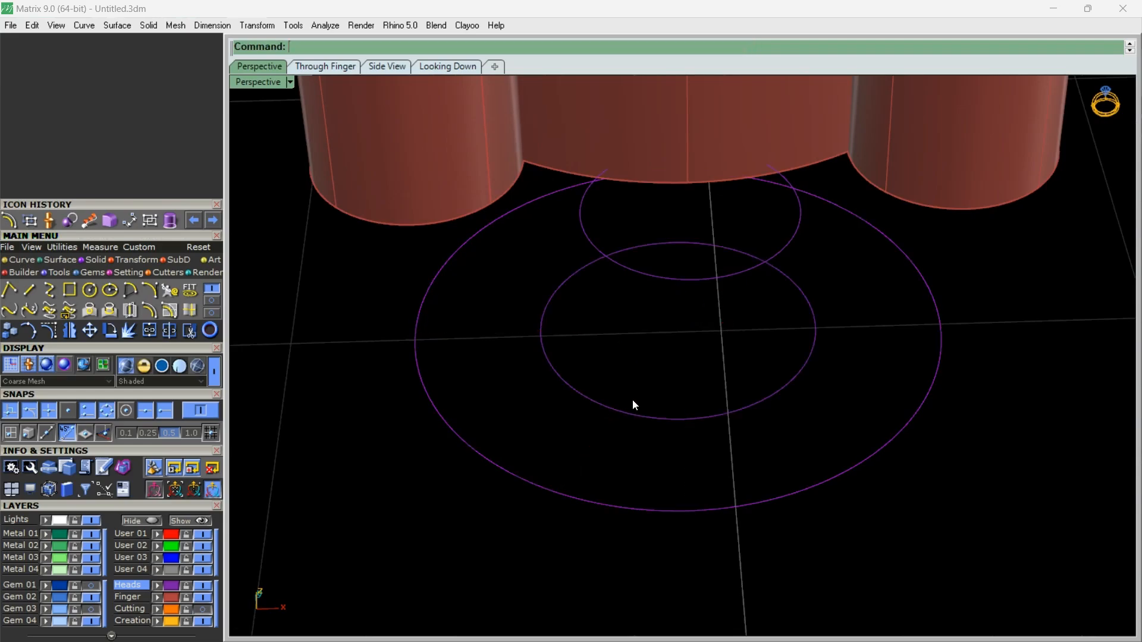
# Extrude the two concentric circles below the setting by 0.65 into a solid base ring
pyautogui.scroll(-4, 605, 451)
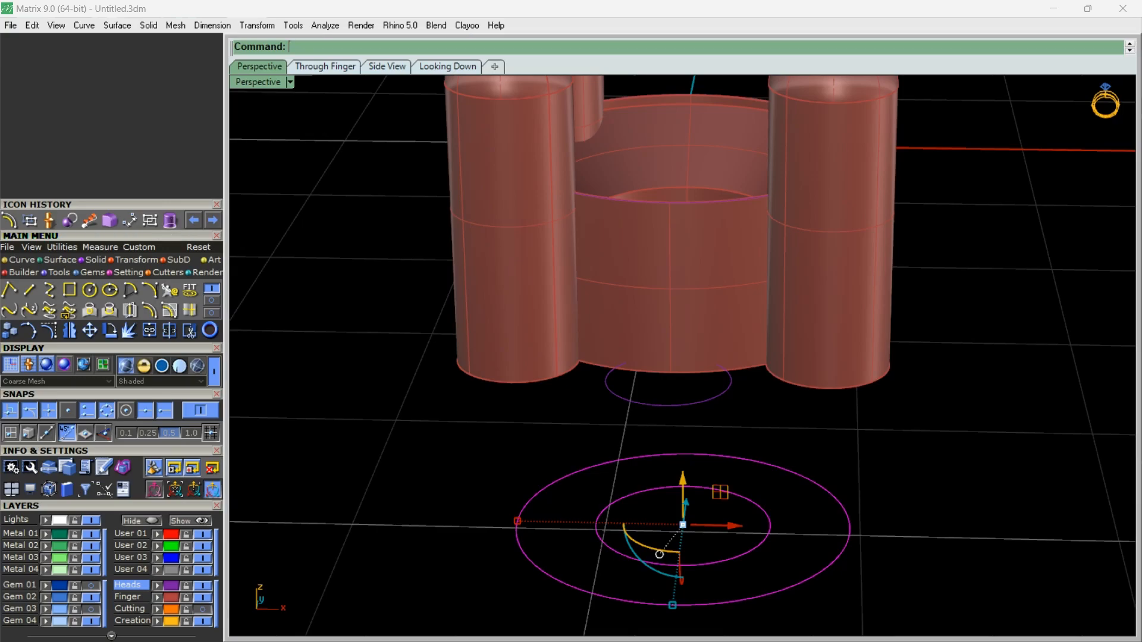
pyautogui.click(170, 220)
pyautogui.write('.65')
pyautogui.press('Return')
pyautogui.click(376, 359)
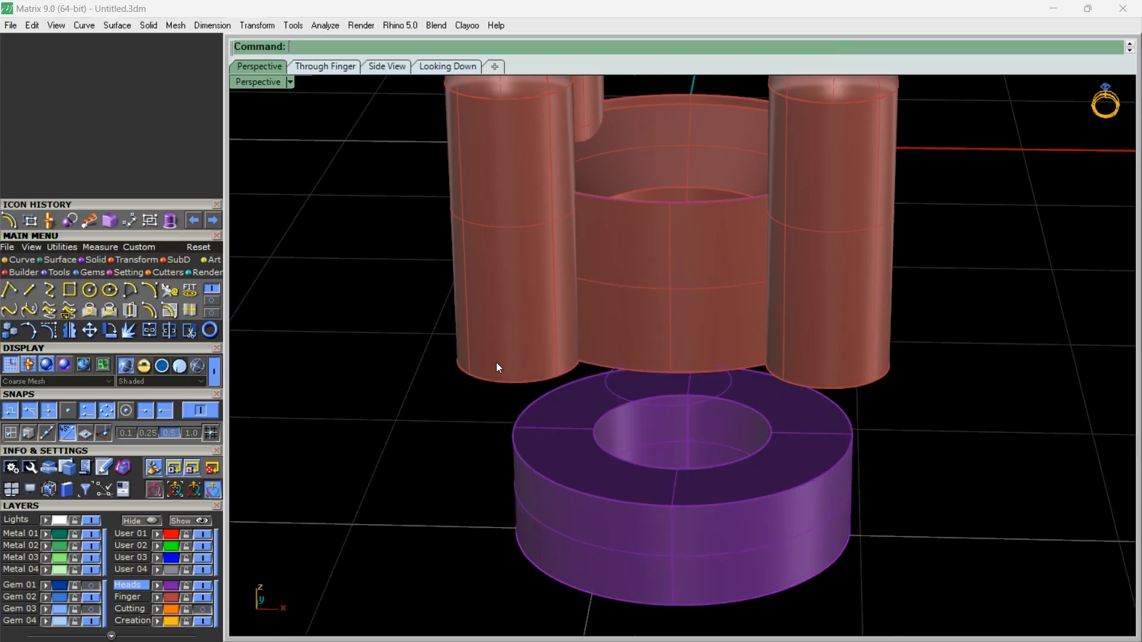
# Extrude the bottom edge circles of all four prongs straight down to the underside of the base ring
pyautogui.scroll(-4, 496, 363)
pyautogui.moveTo(496, 362); pyautogui.dragTo(684, 410, button='right')
pyautogui.scroll(-5, 520, 431)
pyautogui.moveTo(519, 430); pyautogui.dragTo(536, 480, button='right')
pyautogui.scroll(3, 535, 481)
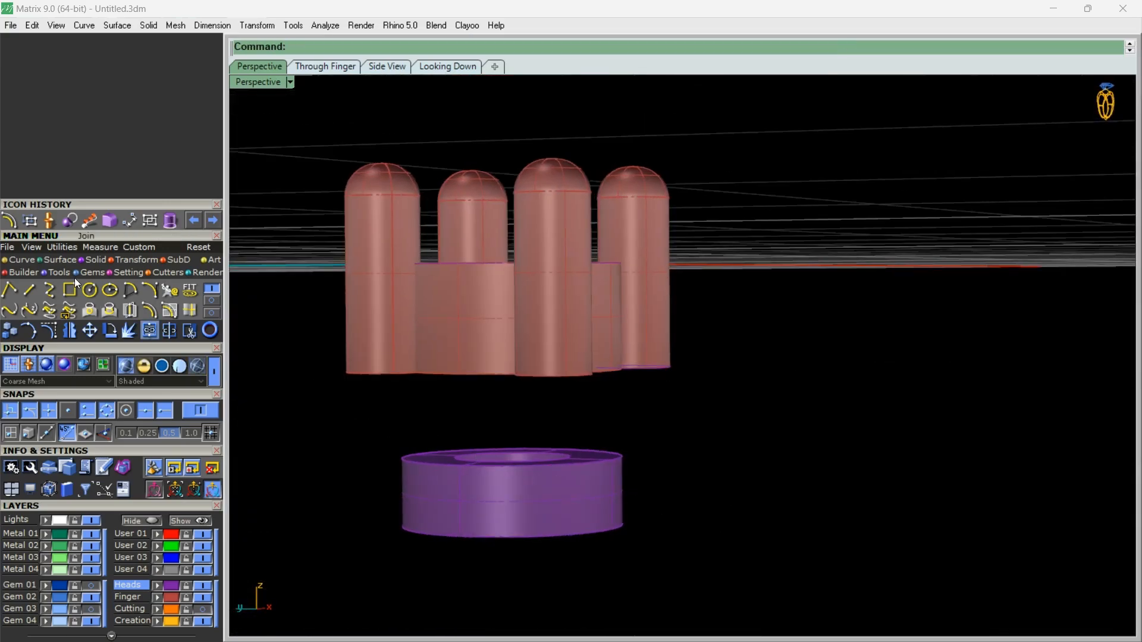
pyautogui.rightClick(616, 402)
pyautogui.click(569, 375)
pyautogui.moveTo(583, 383); pyautogui.dragTo(519, 364, button='right')
pyautogui.click(675, 368)
pyautogui.moveTo(723, 393); pyautogui.dragTo(696, 381, button='right')
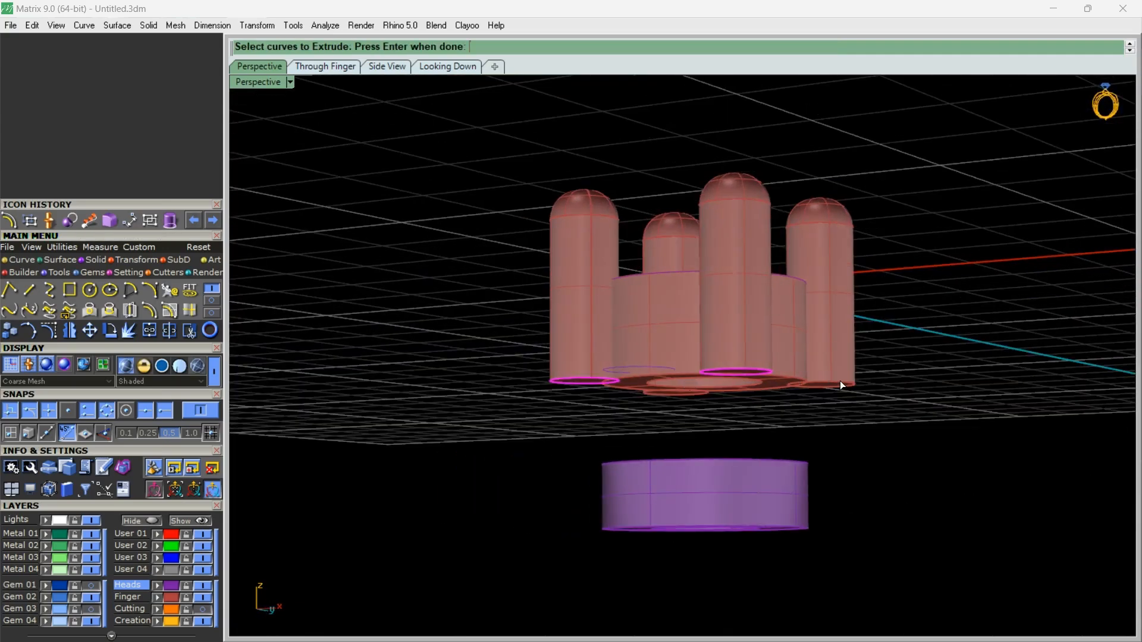
pyautogui.rightClick(658, 401)
pyautogui.click(668, 448)
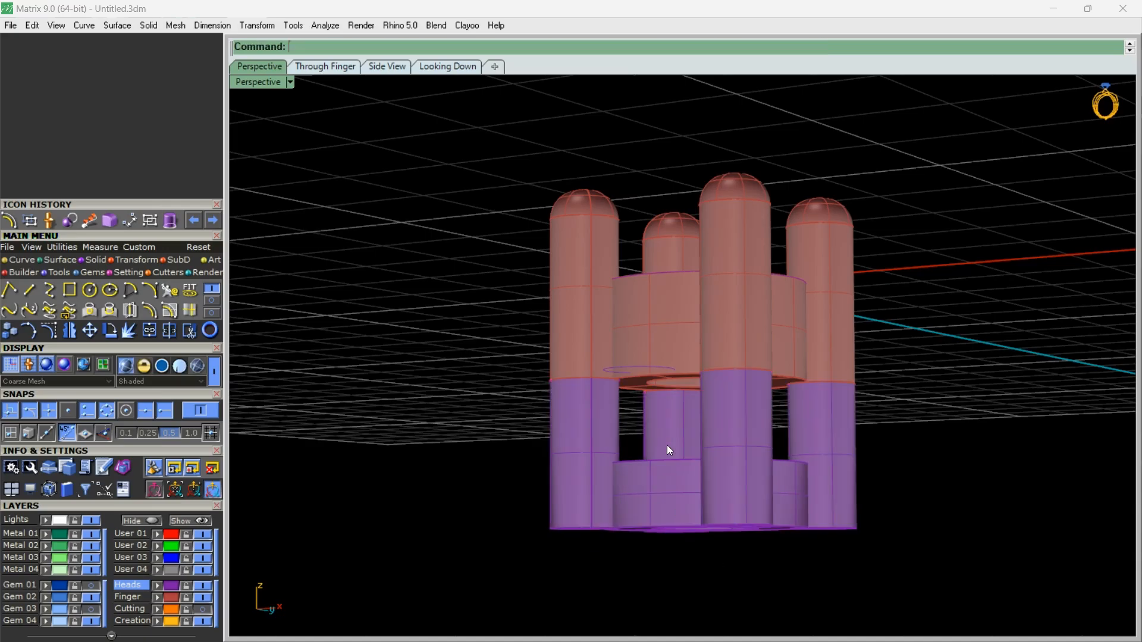
# Select the base ring, the four lower prong extrusions and the upper setting, and assign them to the Finger layer
pyautogui.moveTo(668, 448); pyautogui.dragTo(749, 516, button='right')
pyautogui.click(681, 470)
pyautogui.moveTo(583, 422); pyautogui.dragTo(559, 410)
pyautogui.moveTo(559, 411)
pyautogui.mouseDown(button='right')
pyautogui.moveTo(492, 423)
pyautogui.moveTo(624, 497)
pyautogui.moveTo(676, 543)
pyautogui.moveTo(668, 551)
pyautogui.moveTo(678, 518)
pyautogui.moveTo(533, 442)
pyautogui.moveTo(540, 414)
pyautogui.mouseUp(button='right')
pyautogui.keyDown('shift'); pyautogui.click(577, 423); pyautogui.keyUp('shift')
pyautogui.keyDown('shift'); pyautogui.click(647, 334); pyautogui.keyUp('shift')
pyautogui.keyDown('shift'); pyautogui.click(733, 328); pyautogui.keyUp('shift')
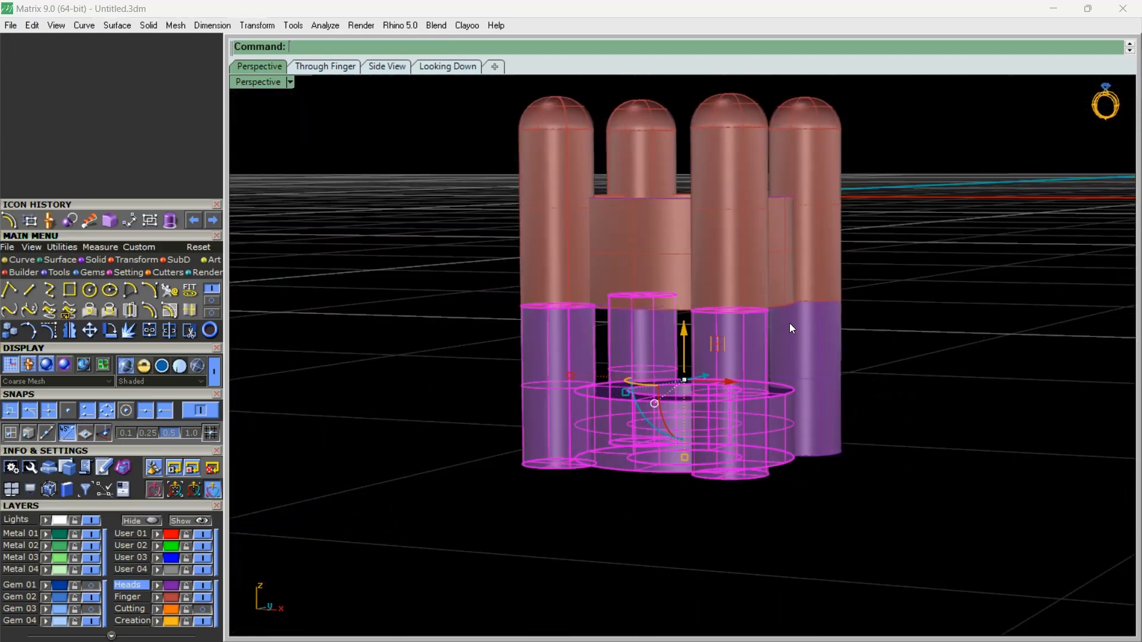
pyautogui.keyDown('shift'); pyautogui.click(794, 325); pyautogui.keyUp('shift')
pyautogui.moveTo(793, 333); pyautogui.dragTo(719, 426, button='right')
pyautogui.keyDown('shift'); pyautogui.click(628, 271); pyautogui.keyUp('shift')
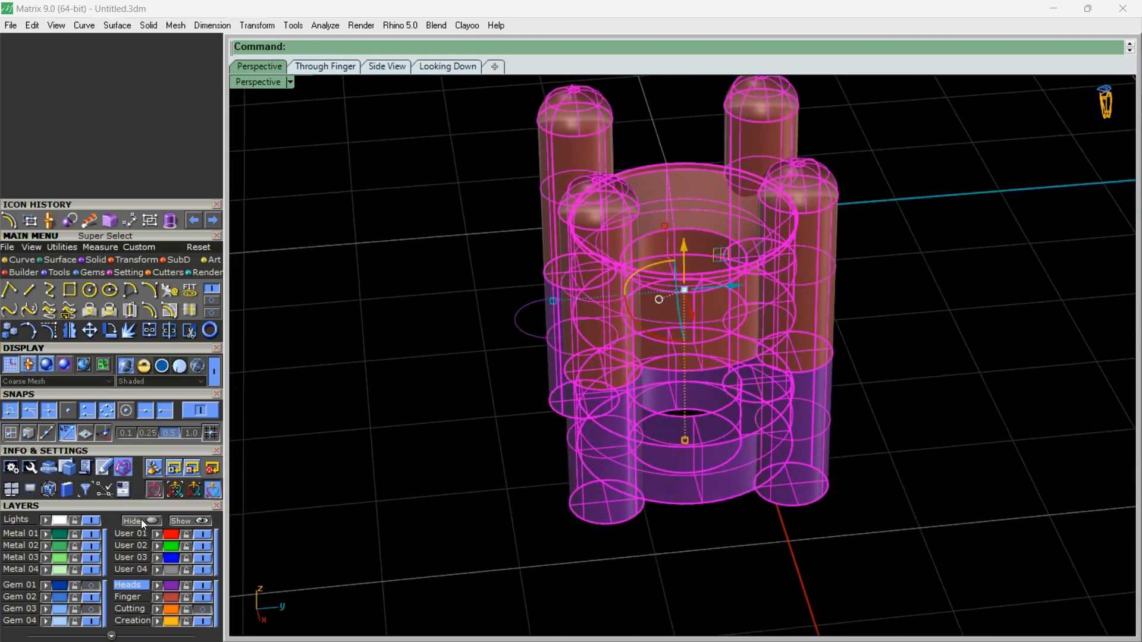
pyautogui.click(158, 597)
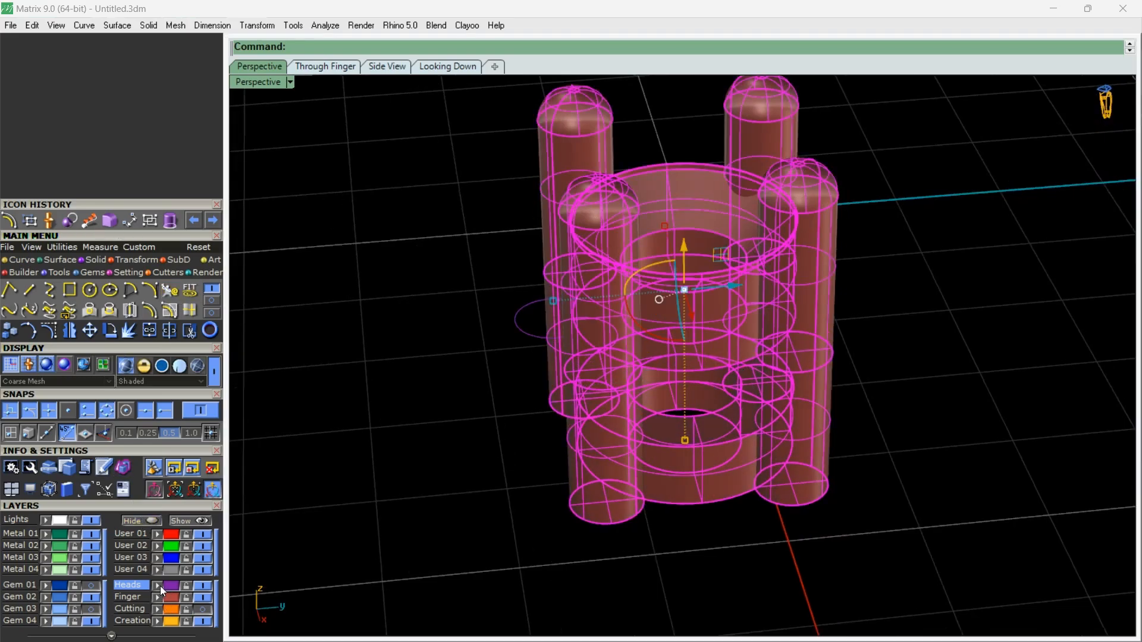
# Group the upper setting, the lower prong pieces and the base ring into one selectable setting
pyautogui.click(55, 249)
pyautogui.click(327, 301)
pyautogui.click(647, 324)
pyautogui.scroll(-5, 646, 326)
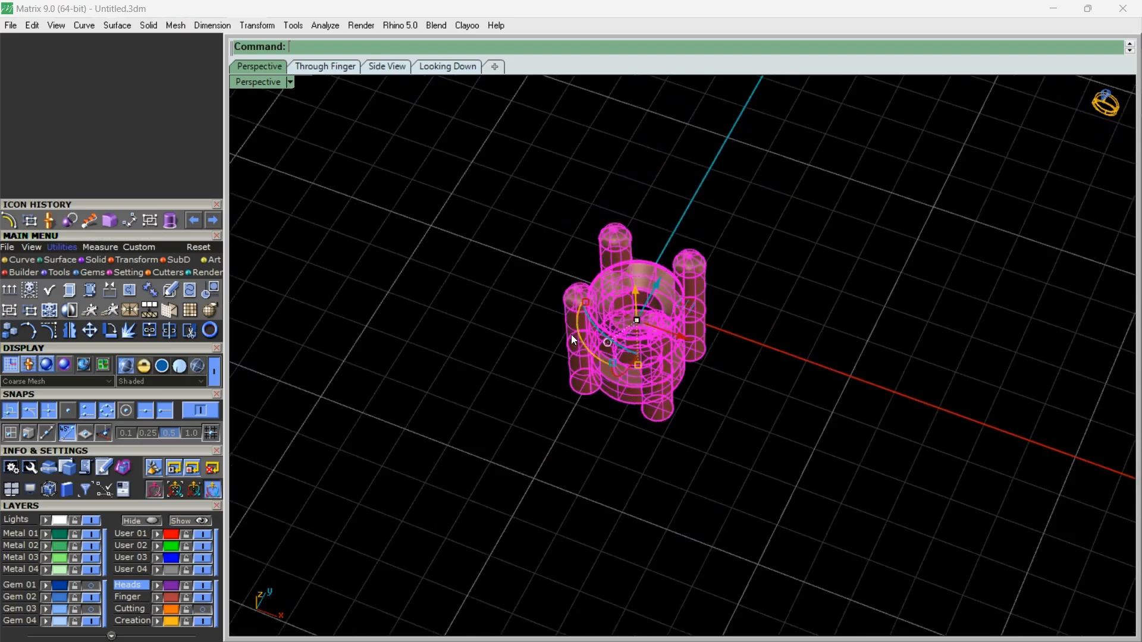
# Turn on the Gem 03 layer to show the stone in the four-prong setting and clear the selection
pyautogui.click(90, 610)
pyautogui.click(645, 479)
pyautogui.moveTo(644, 478); pyautogui.dragTo(520, 390, button='right')
pyautogui.scroll(4, 662, 317)
pyautogui.moveTo(601, 279); pyautogui.dragTo(575, 261, button='right')
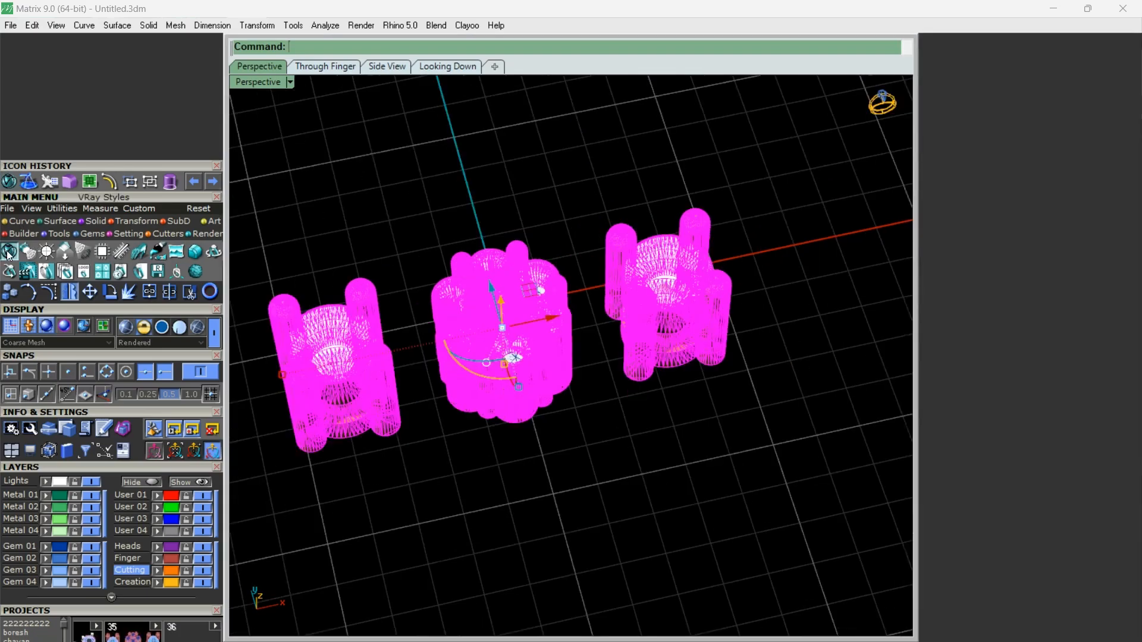
# Open the V-Ray render materials and apply a deeper 14KY Yellow Gold shade to the metal of all three settings
pyautogui.click(9, 251)
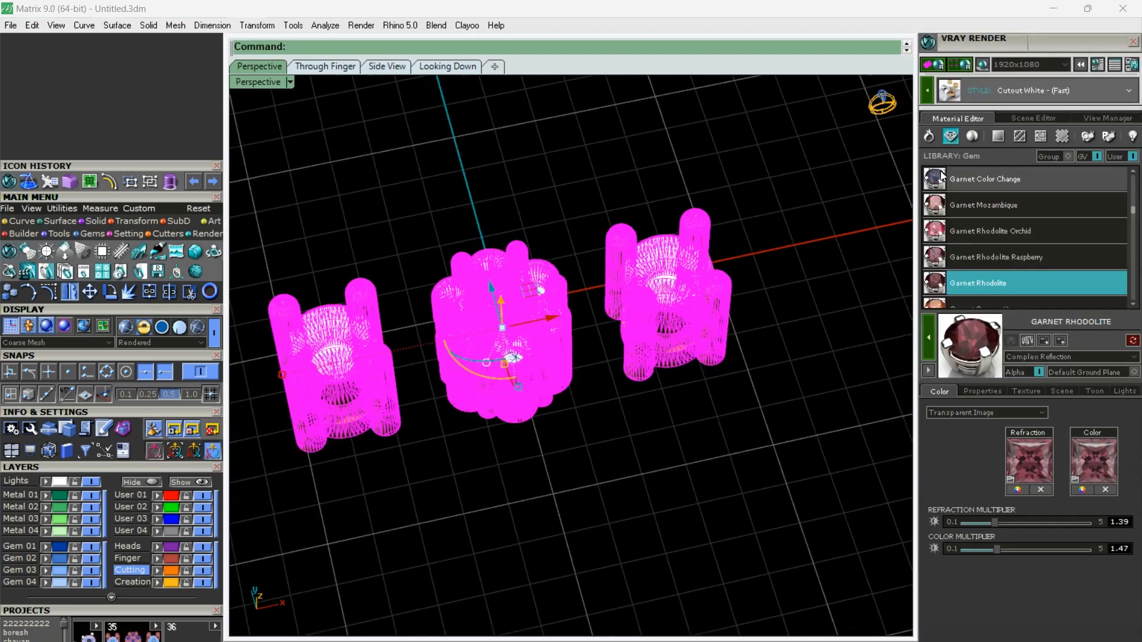
pyautogui.click(1081, 532)
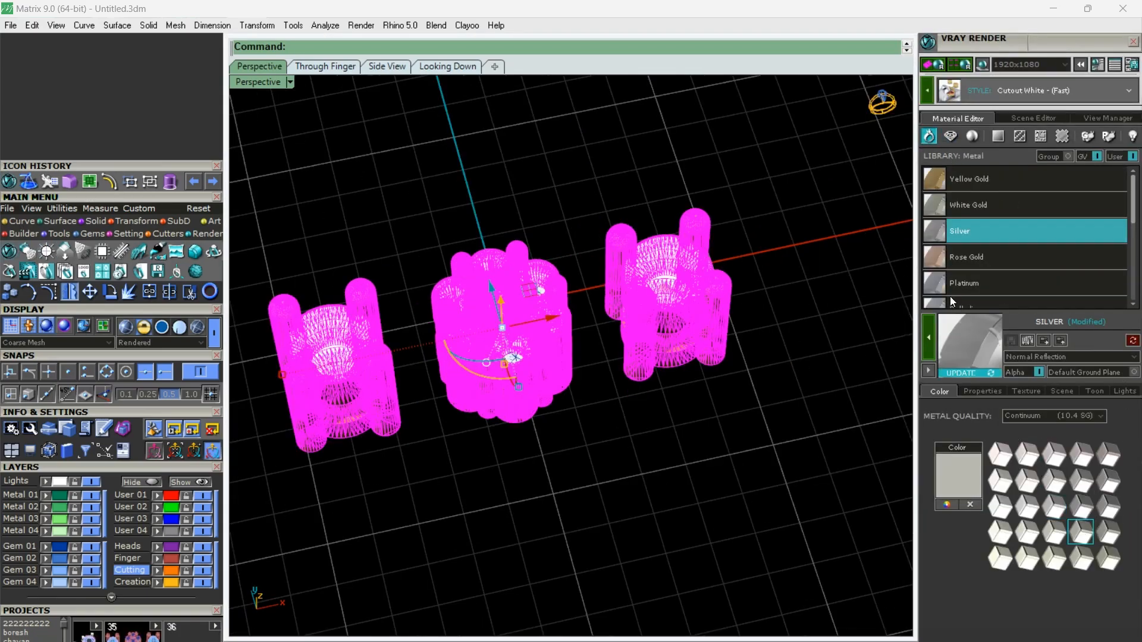
pyautogui.click(951, 182)
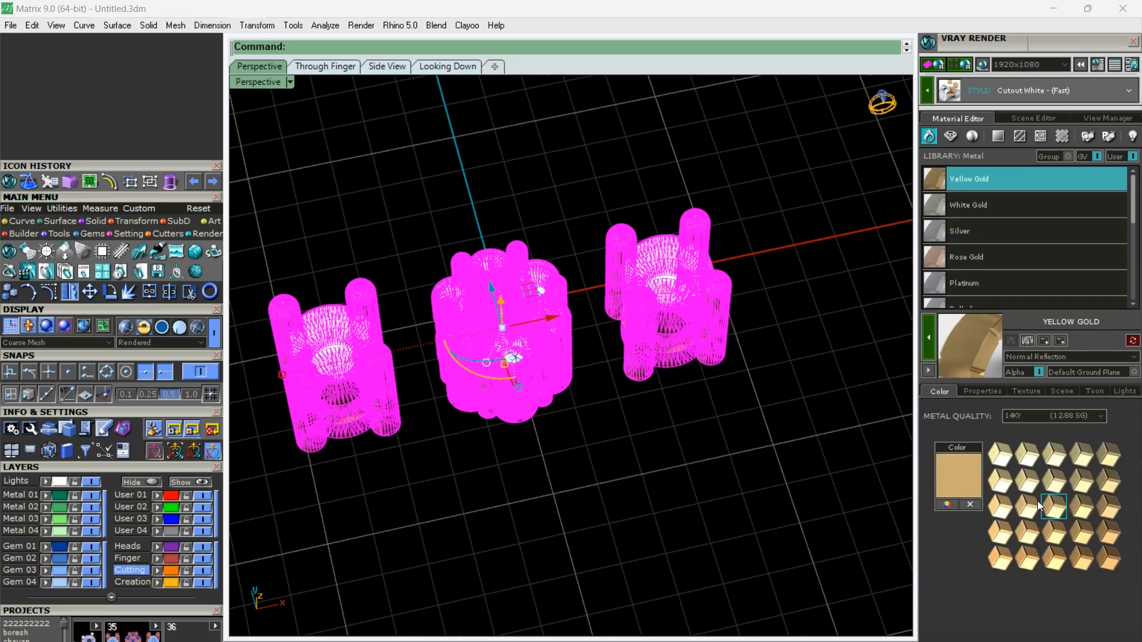
pyautogui.click(931, 338)
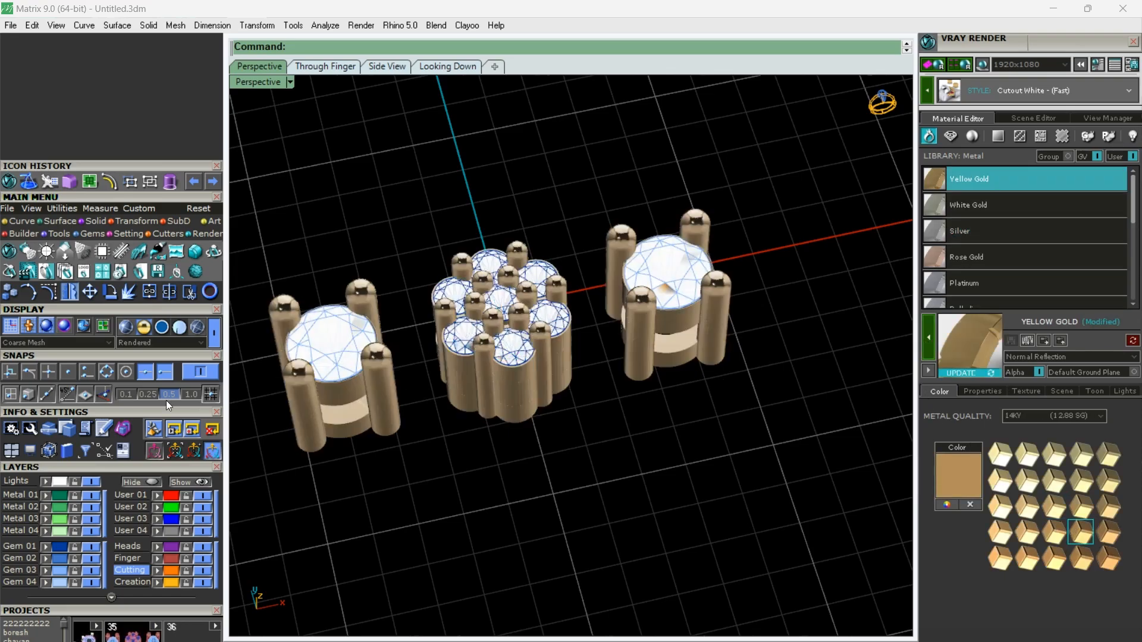
# Apply the Garnet Rhodolite gem material to the stones on the Gem 03 layer and the cluster stones on Gem 01
pyautogui.click(20, 558)
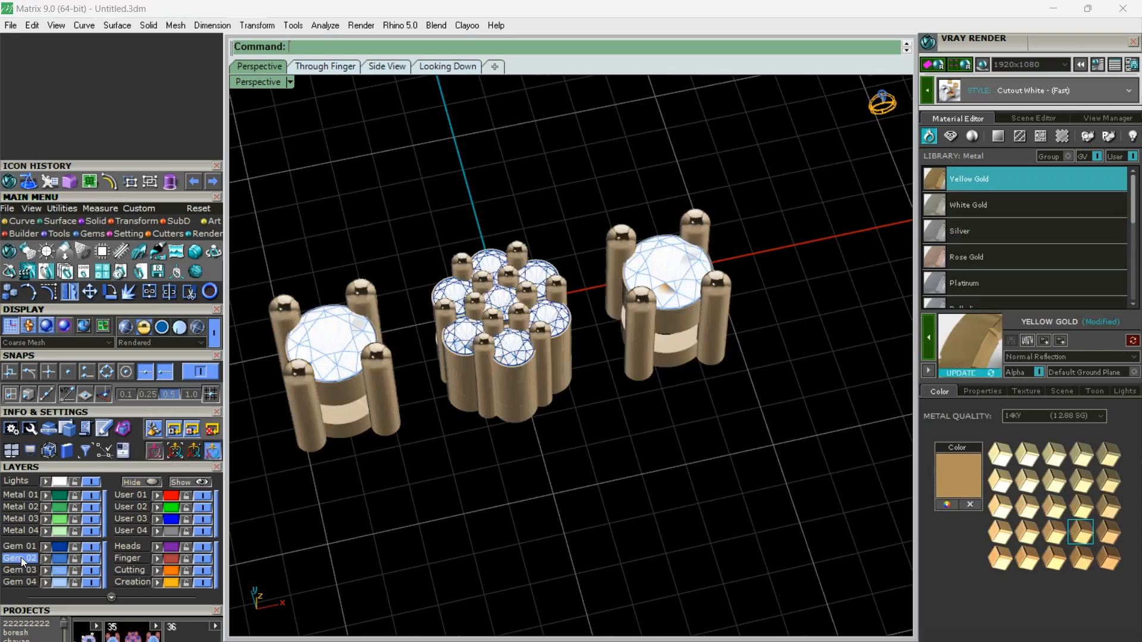
pyautogui.click(31, 570)
pyautogui.click(950, 136)
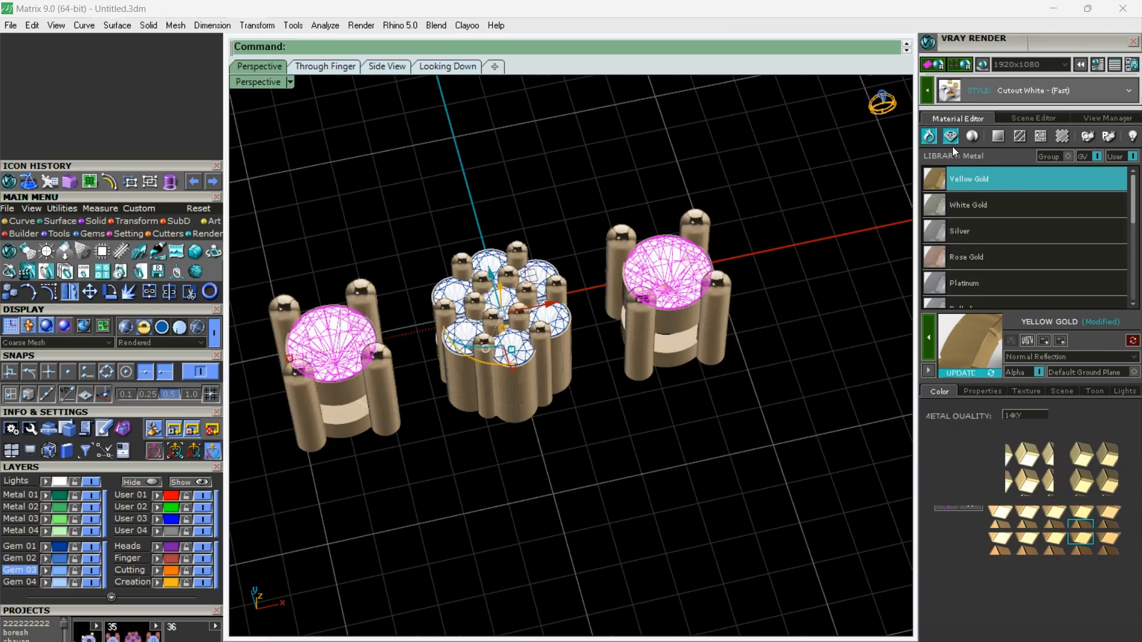
pyautogui.click(929, 339)
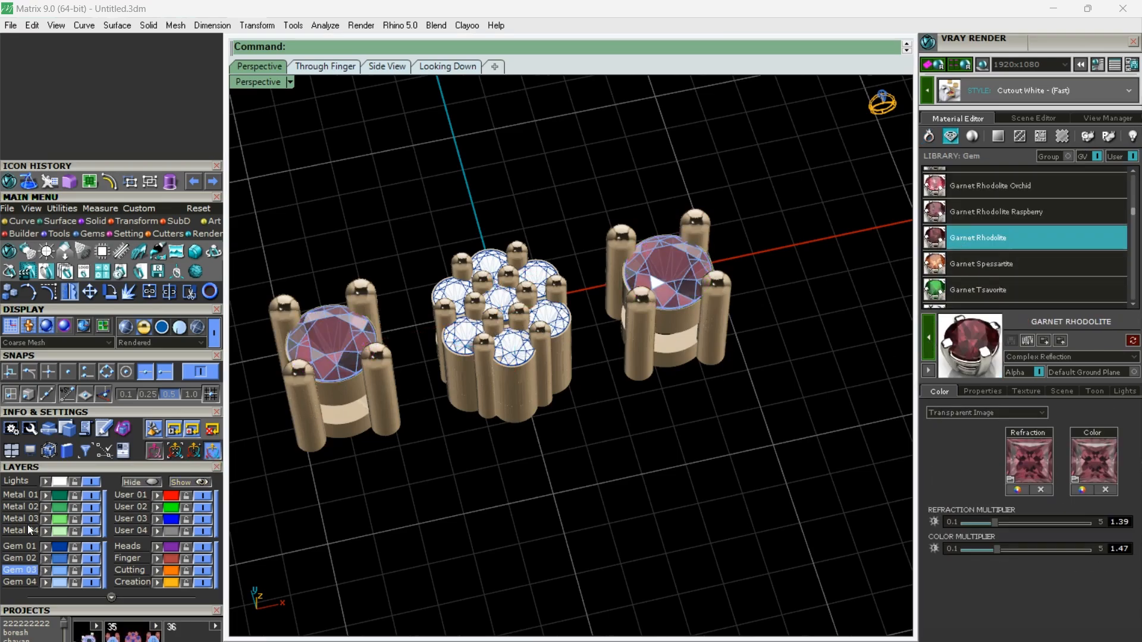
pyautogui.click(17, 546)
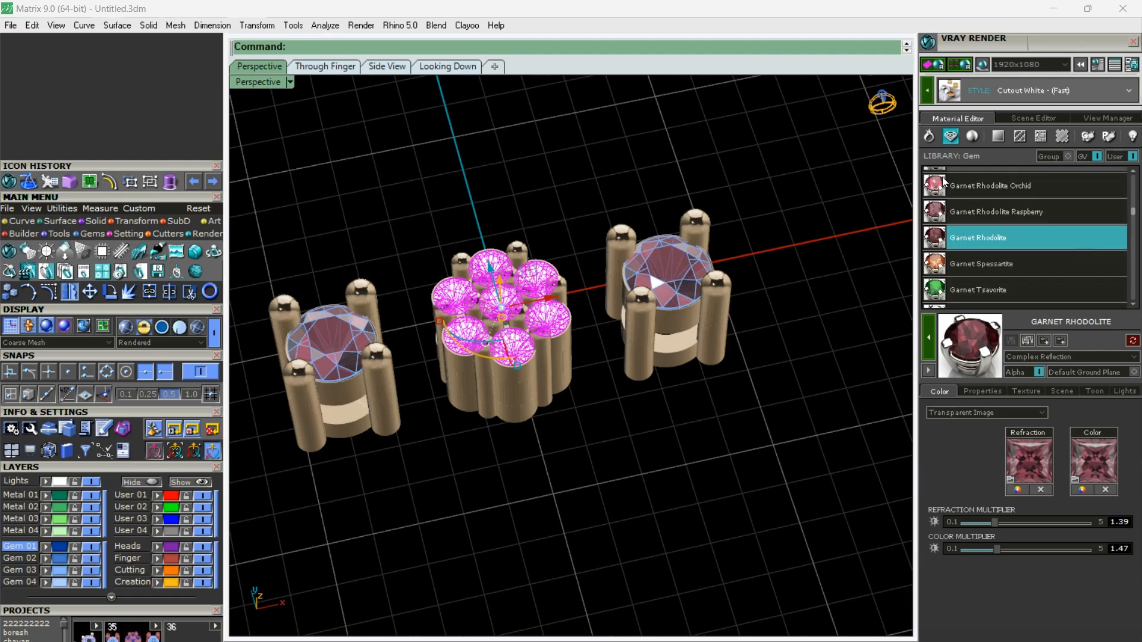
pyautogui.click(923, 338)
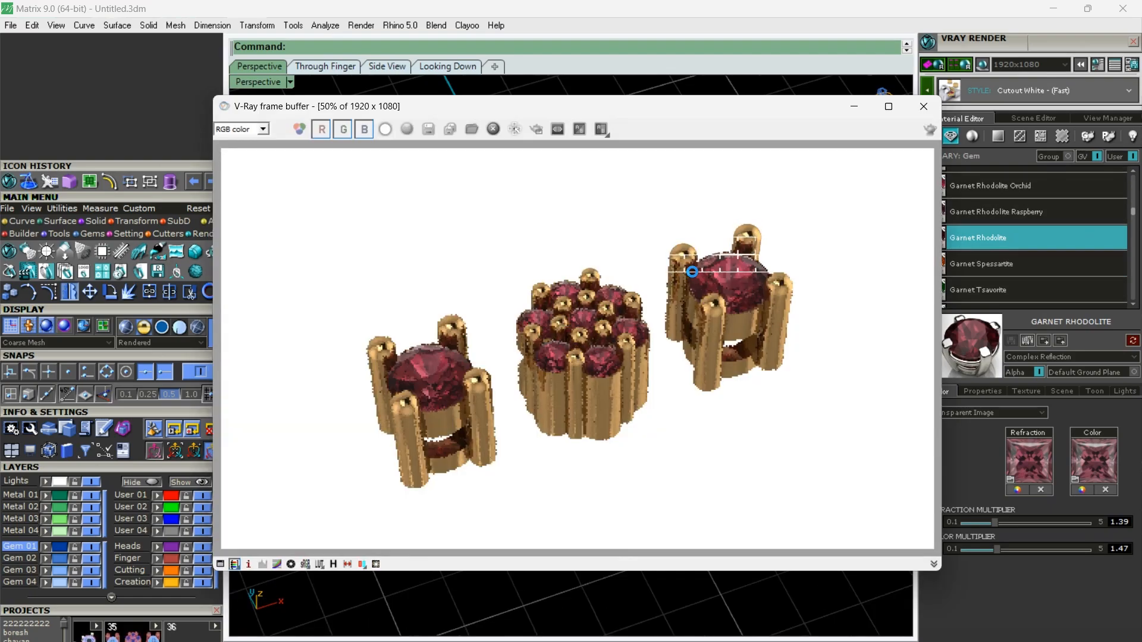